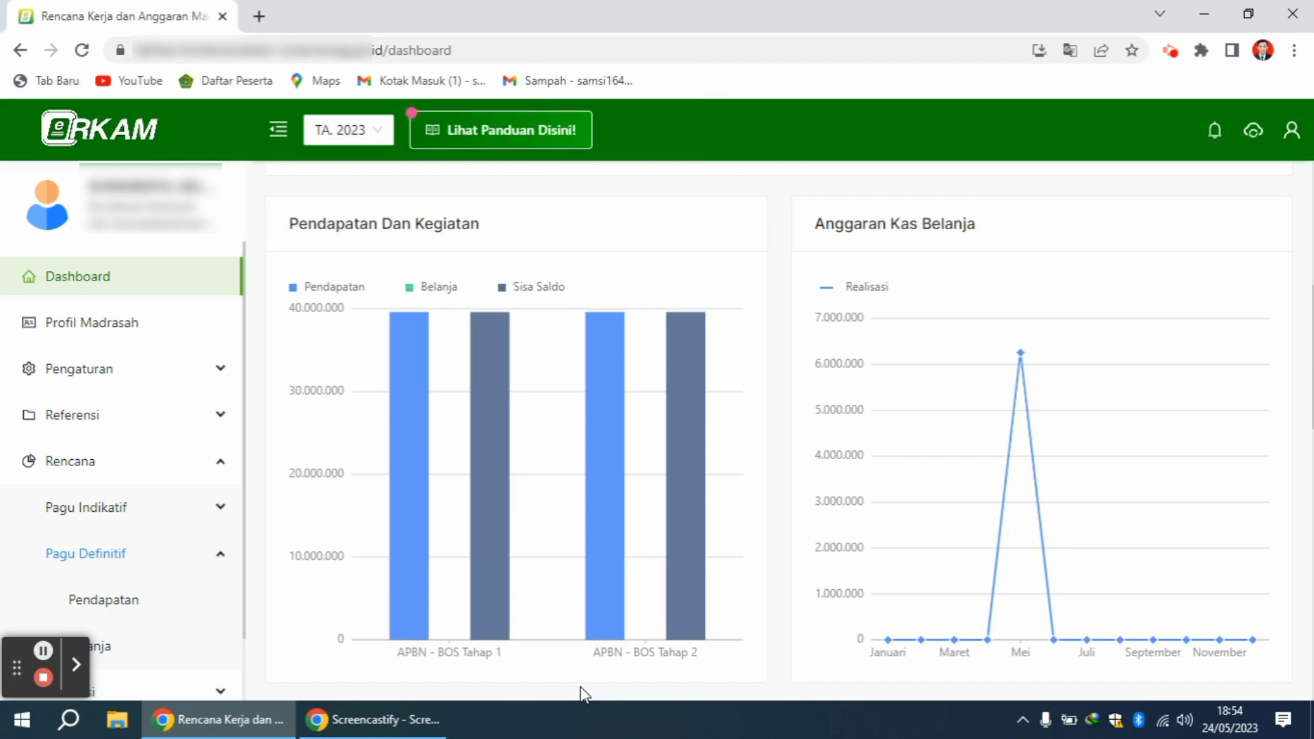
# Open the Pagu Definitif Belanja details for the sub-activity Pelaksanaan Kegiatan Belajar Mengajar Digital Madrasah
pyautogui.click(114, 658)
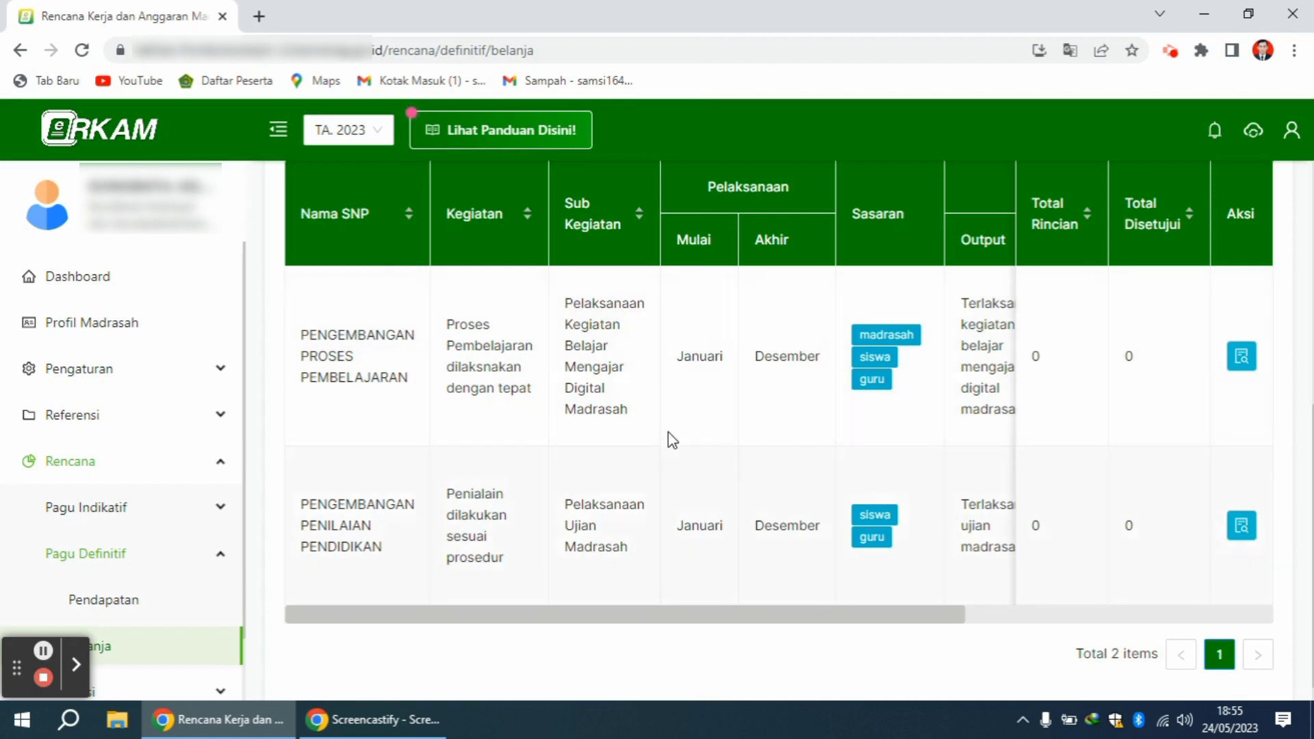
pyautogui.click(1242, 357)
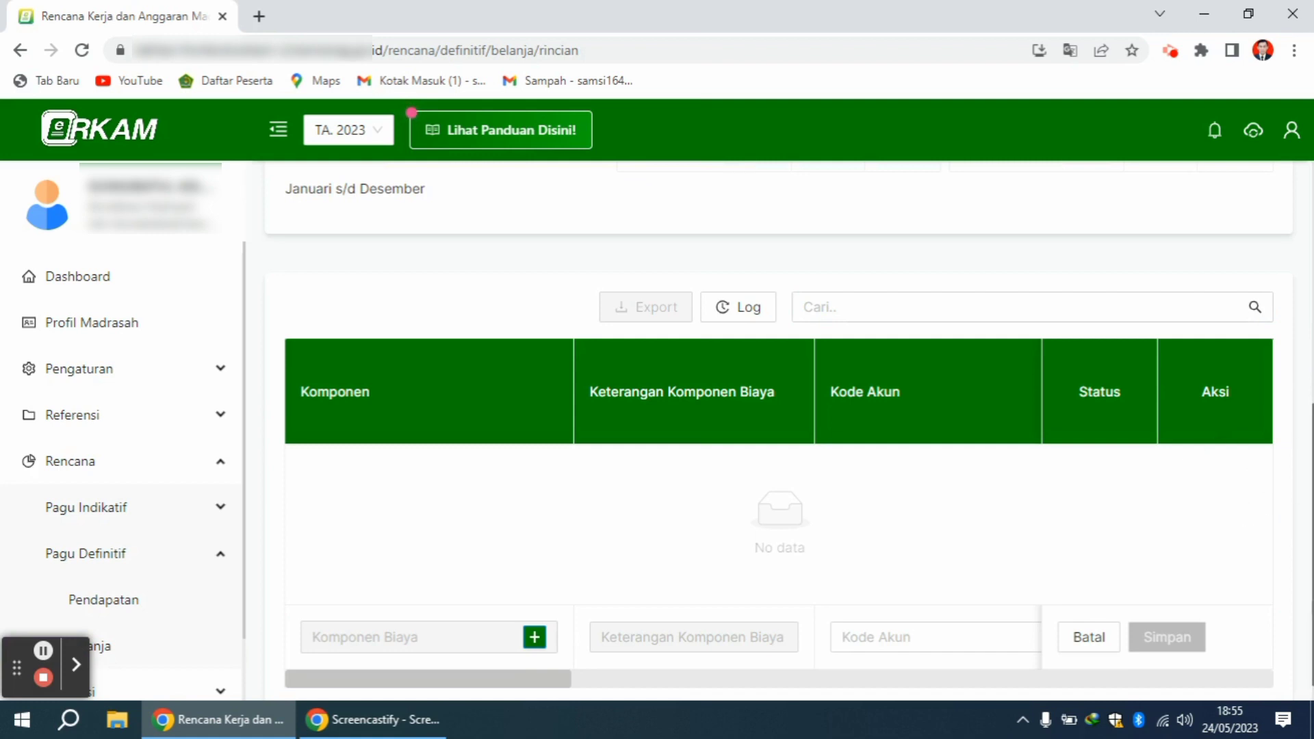
pyautogui.moveTo(1311, 443); pyautogui.dragTo(1309, 471)
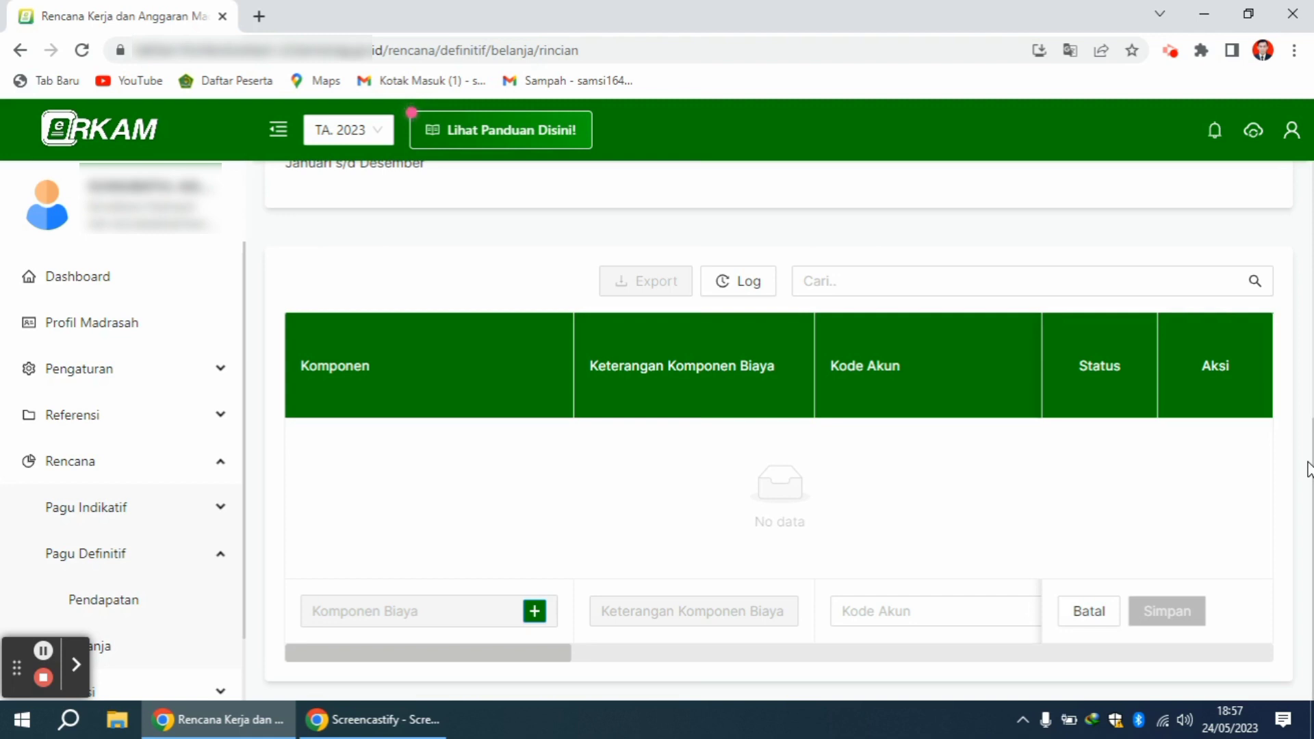
# Start choosing a cost component for the new spending line and filter the components by category 7.3 - Televisi under Elektronik
pyautogui.click(537, 623)
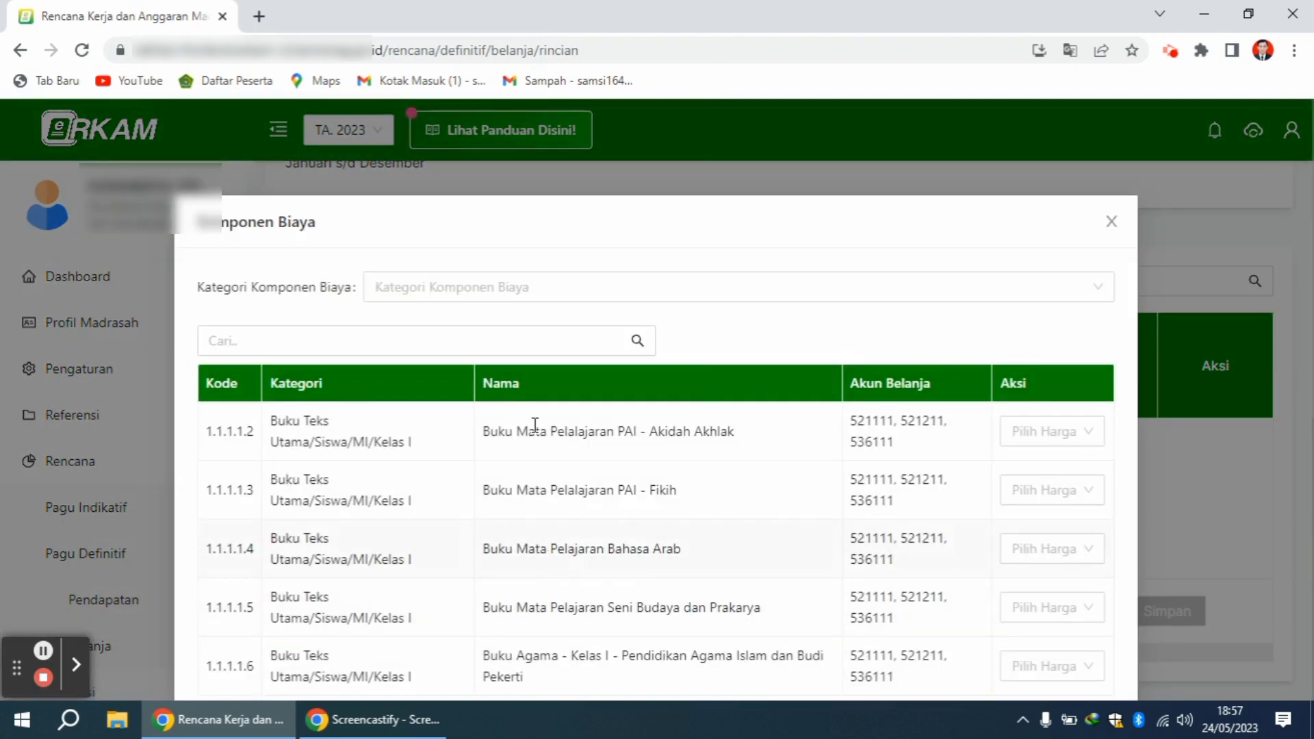
pyautogui.click(412, 284)
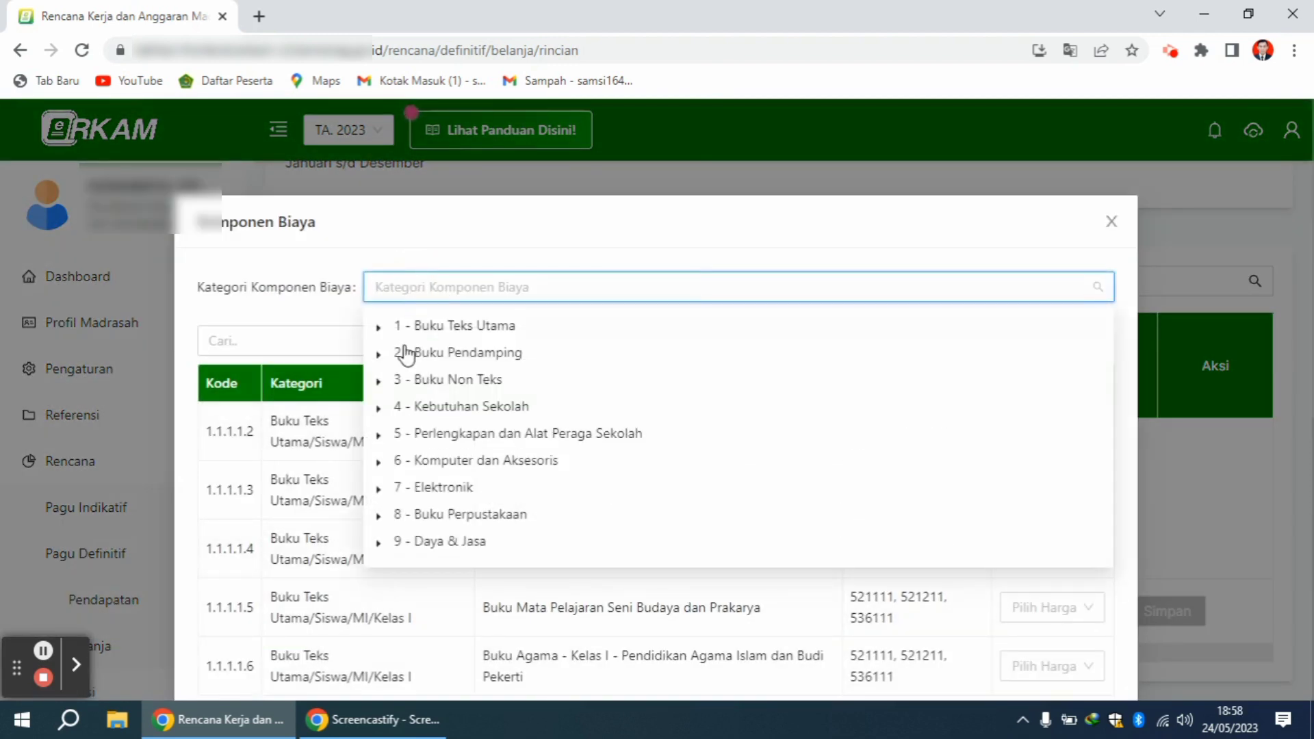
pyautogui.click(379, 489)
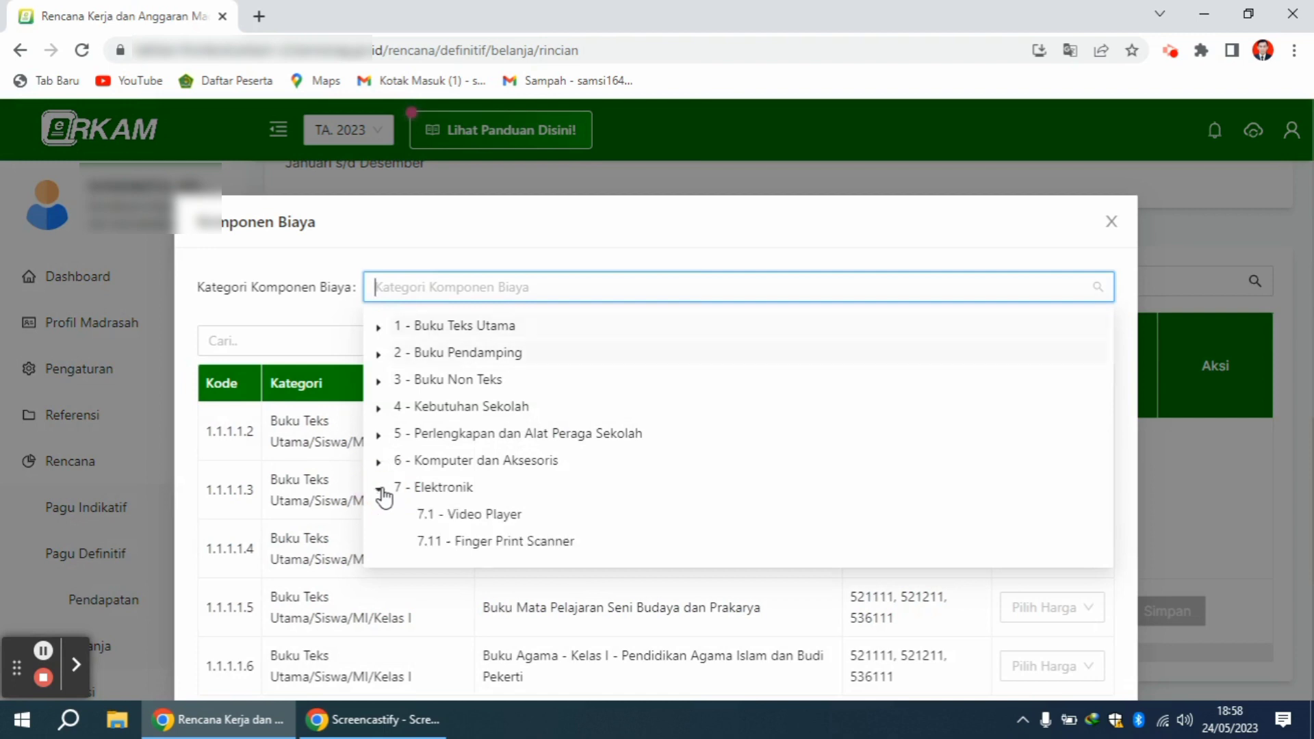
pyautogui.scroll(-3, 383, 489)
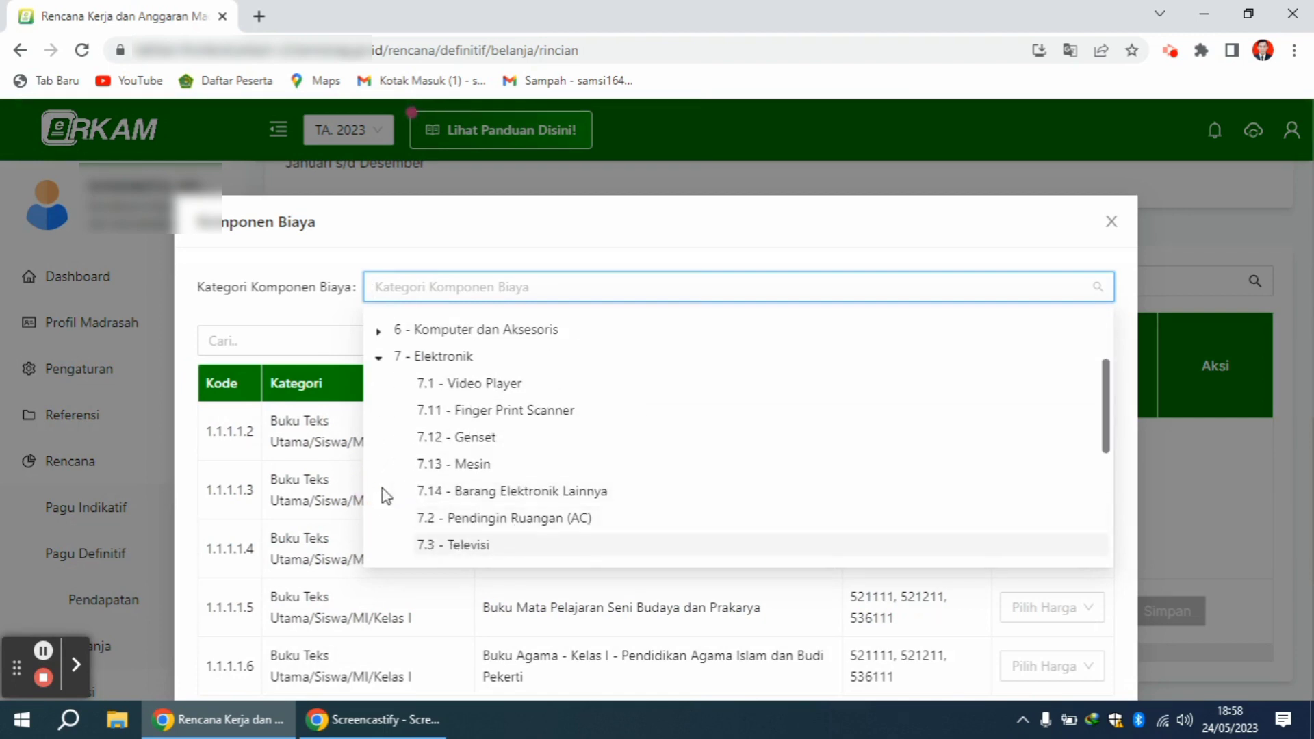
pyautogui.scroll(-2, 383, 489)
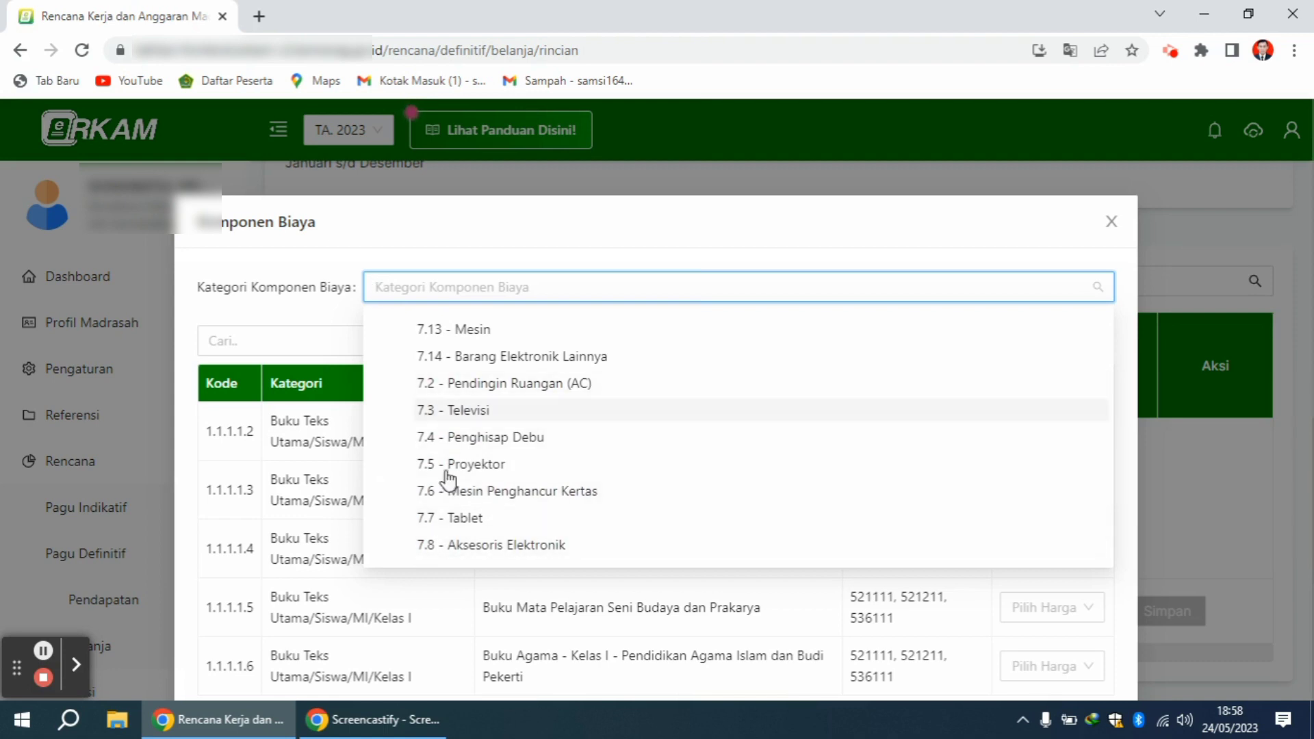
pyautogui.click(501, 413)
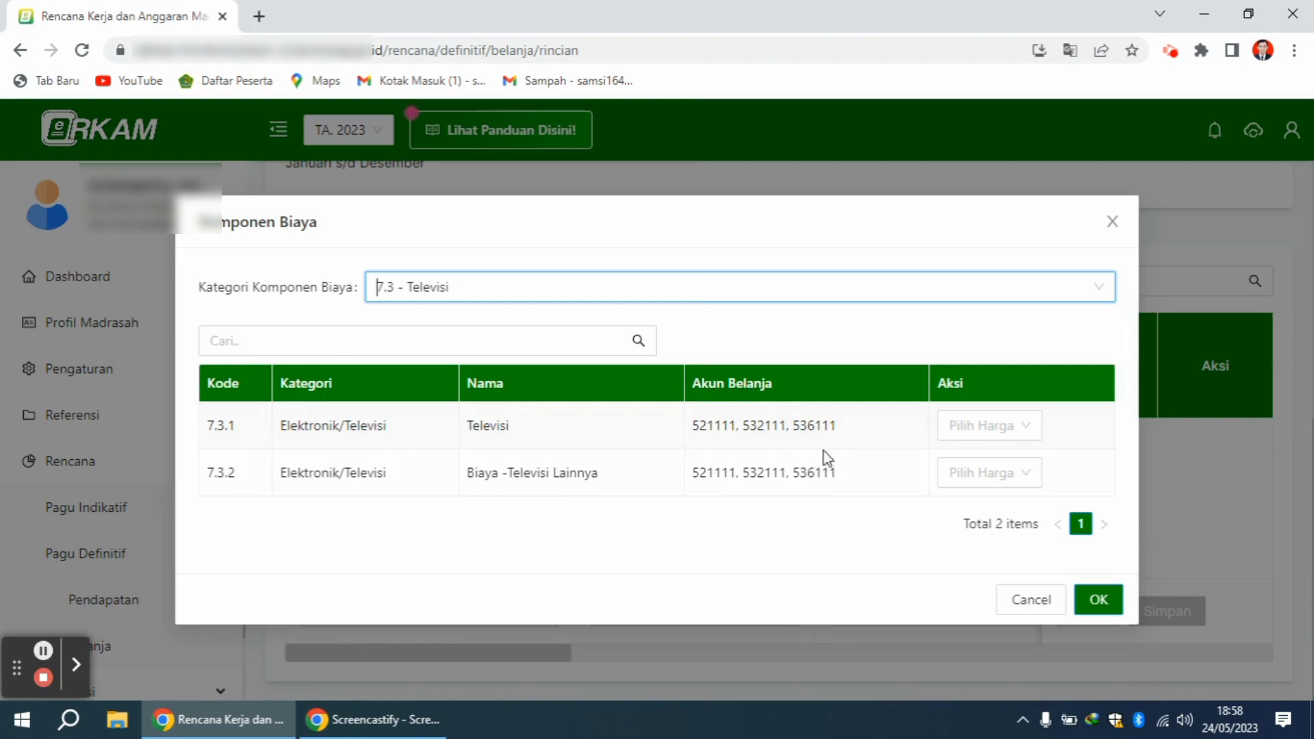
# Select the 7.3.1 Televisi component with a custom unit price of Rp 5,000,000
pyautogui.click(1003, 428)
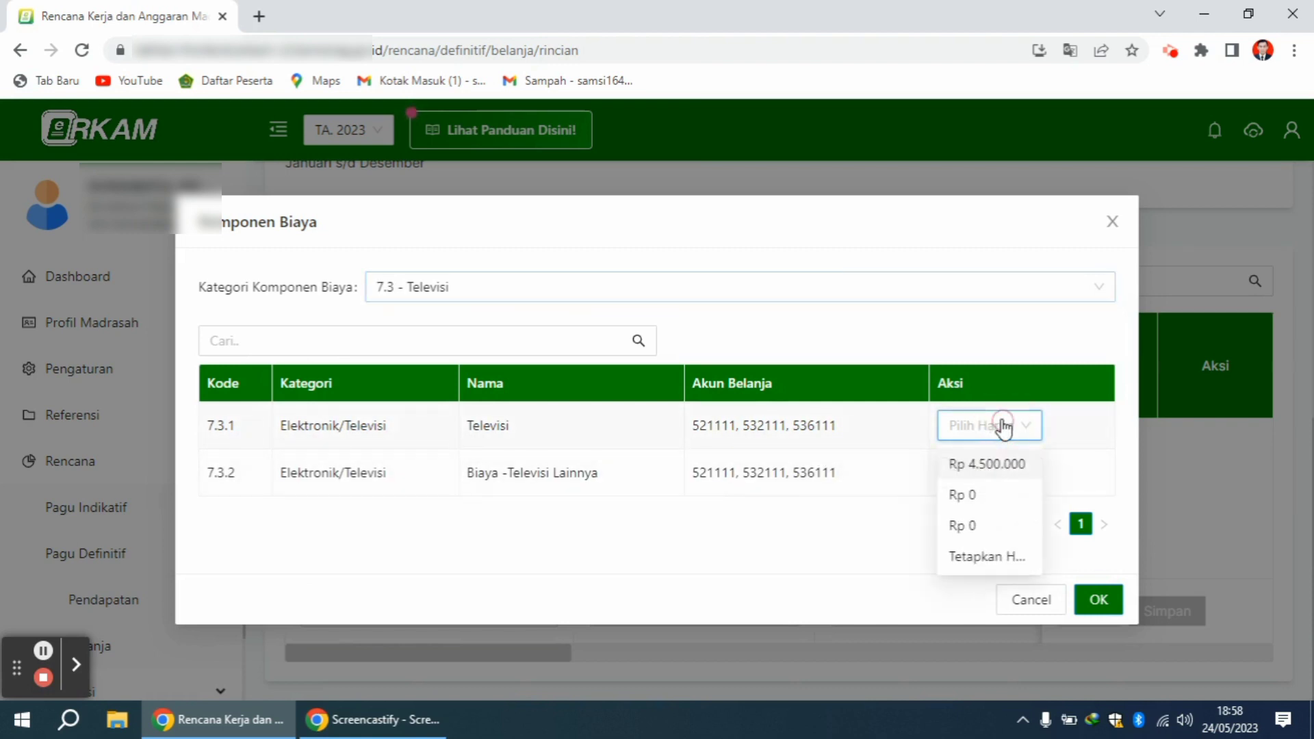
pyautogui.click(976, 557)
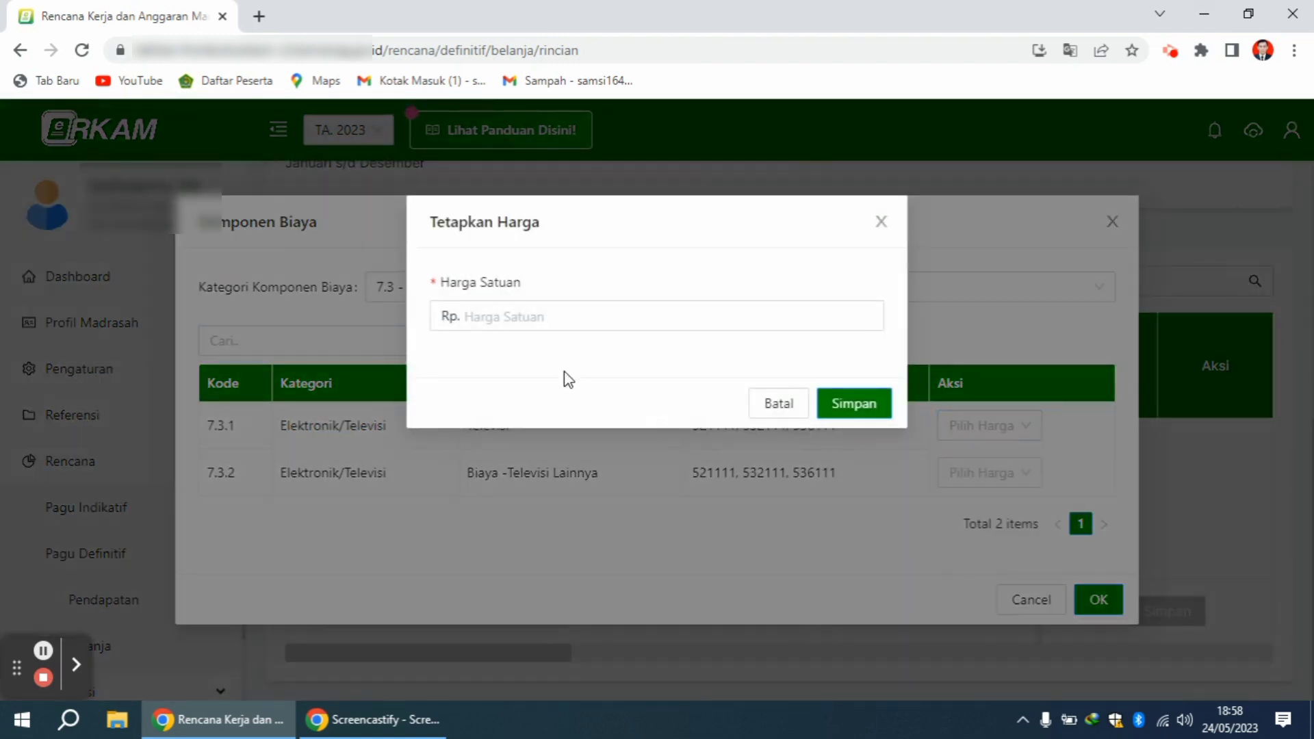
pyautogui.click(465, 316)
pyautogui.write('10')
pyautogui.write('00000')
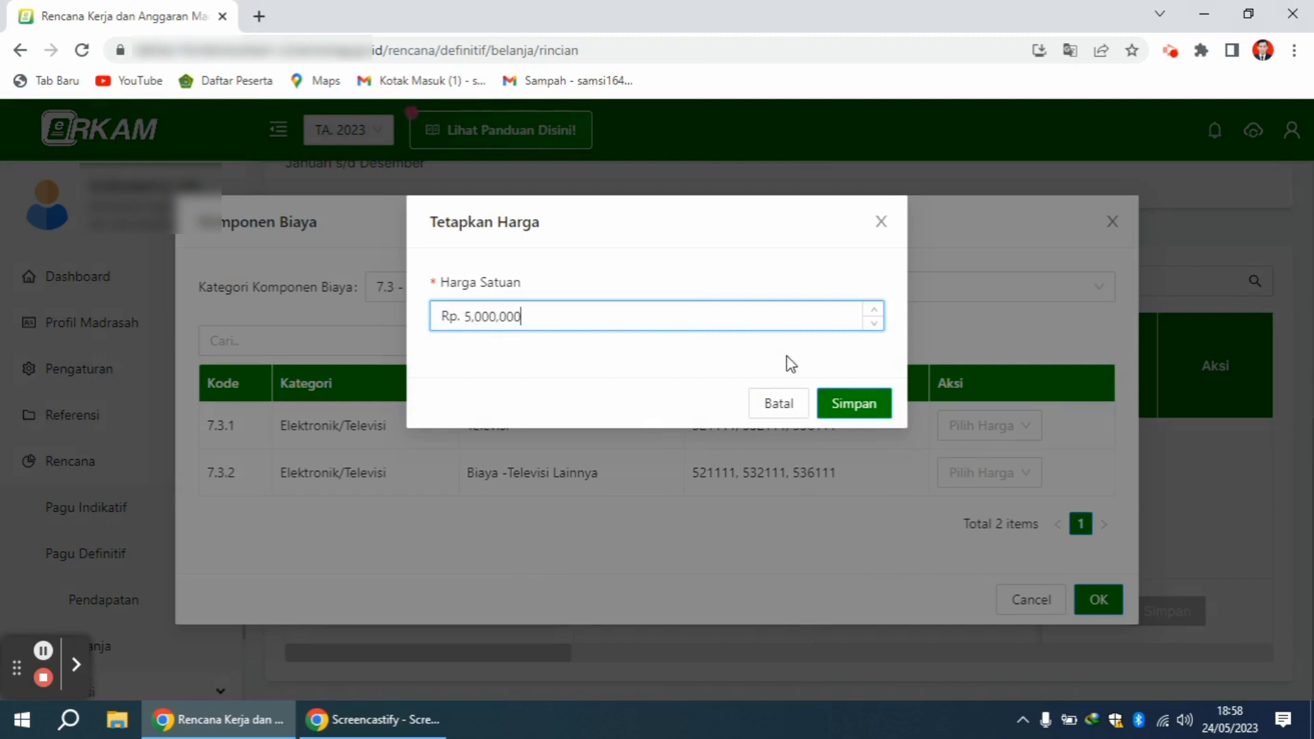
pyautogui.click(854, 405)
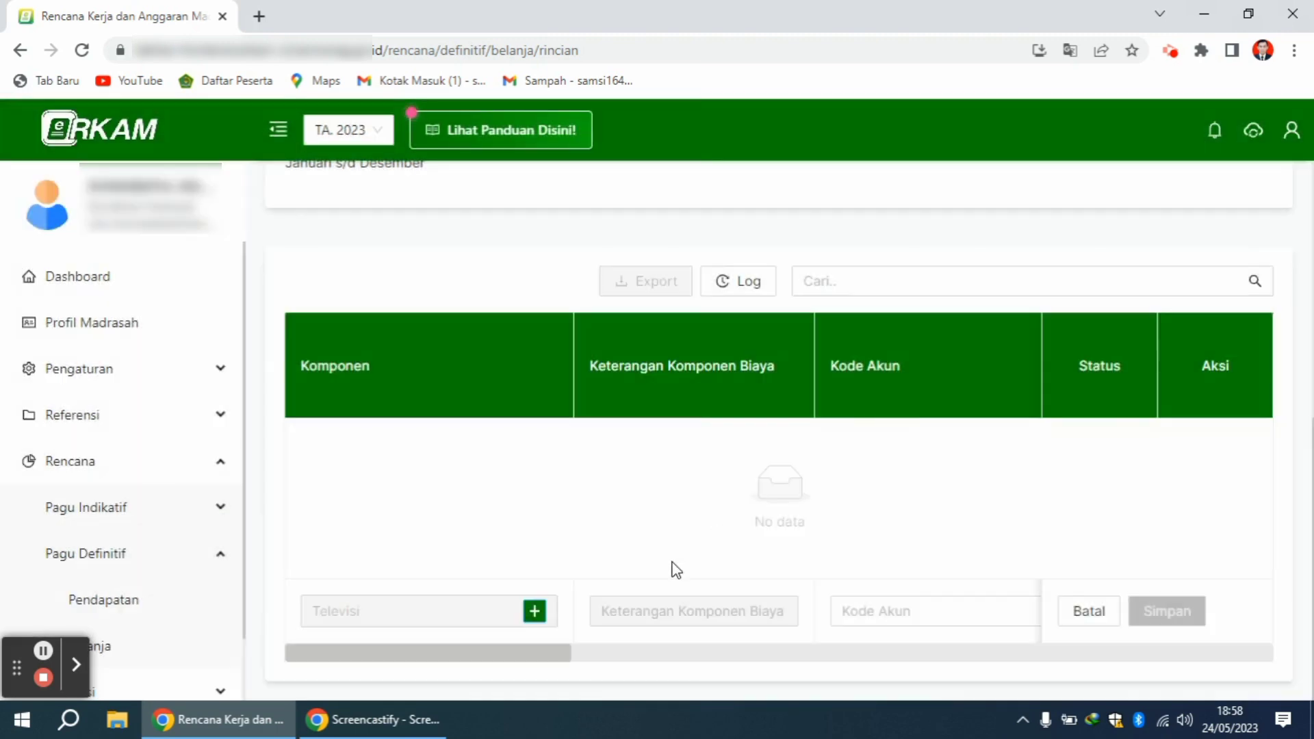
# Set the Televisi line's account code to 536111-Belanja Modal Lainnya and its Koefisien 1 unit to unit
pyautogui.moveTo(540, 657); pyautogui.dragTo(650, 658)
pyautogui.click(630, 616)
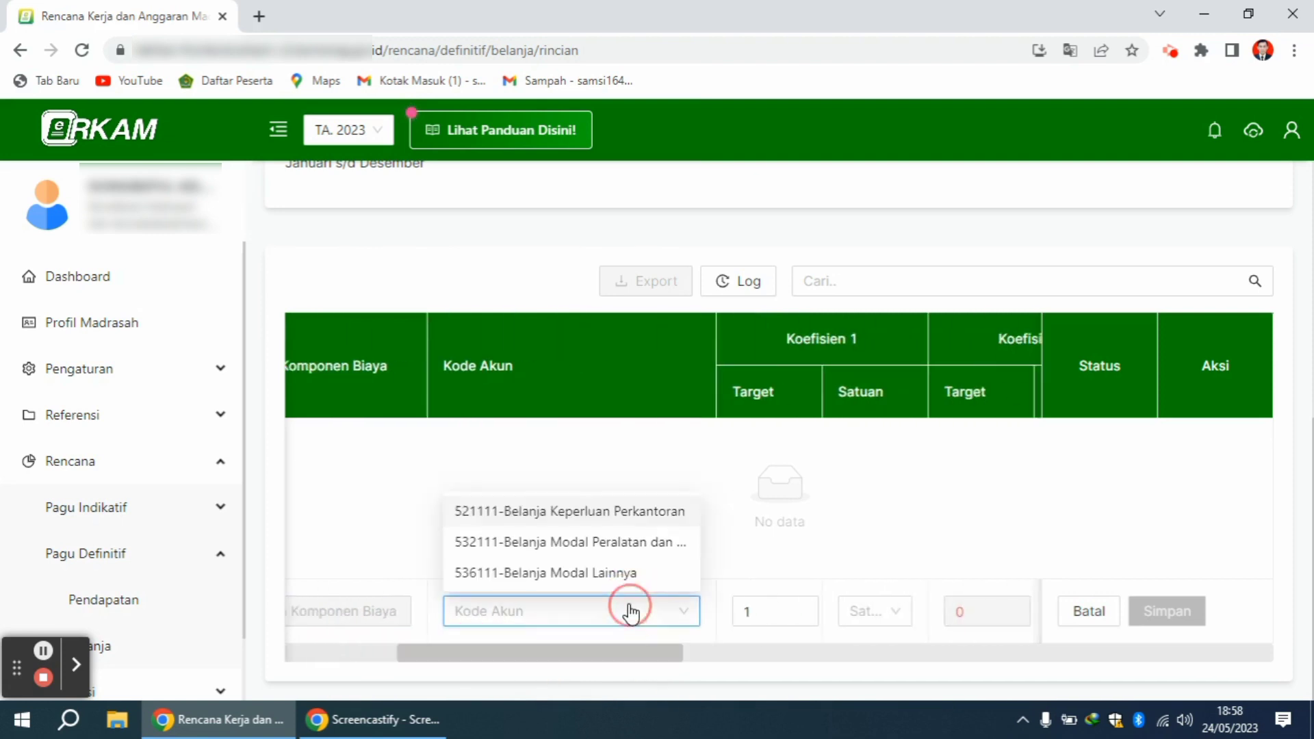
pyautogui.click(614, 550)
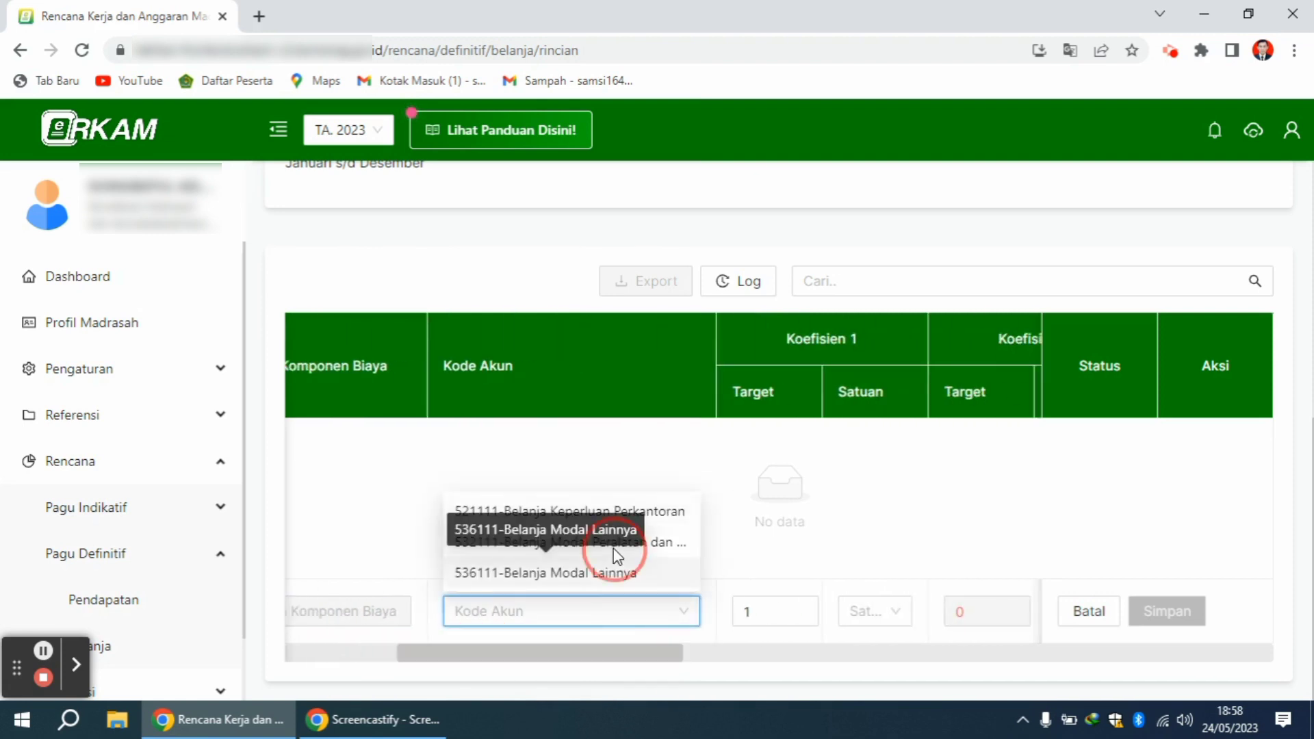
pyautogui.moveTo(639, 650); pyautogui.dragTo(718, 655)
pyautogui.click(614, 612)
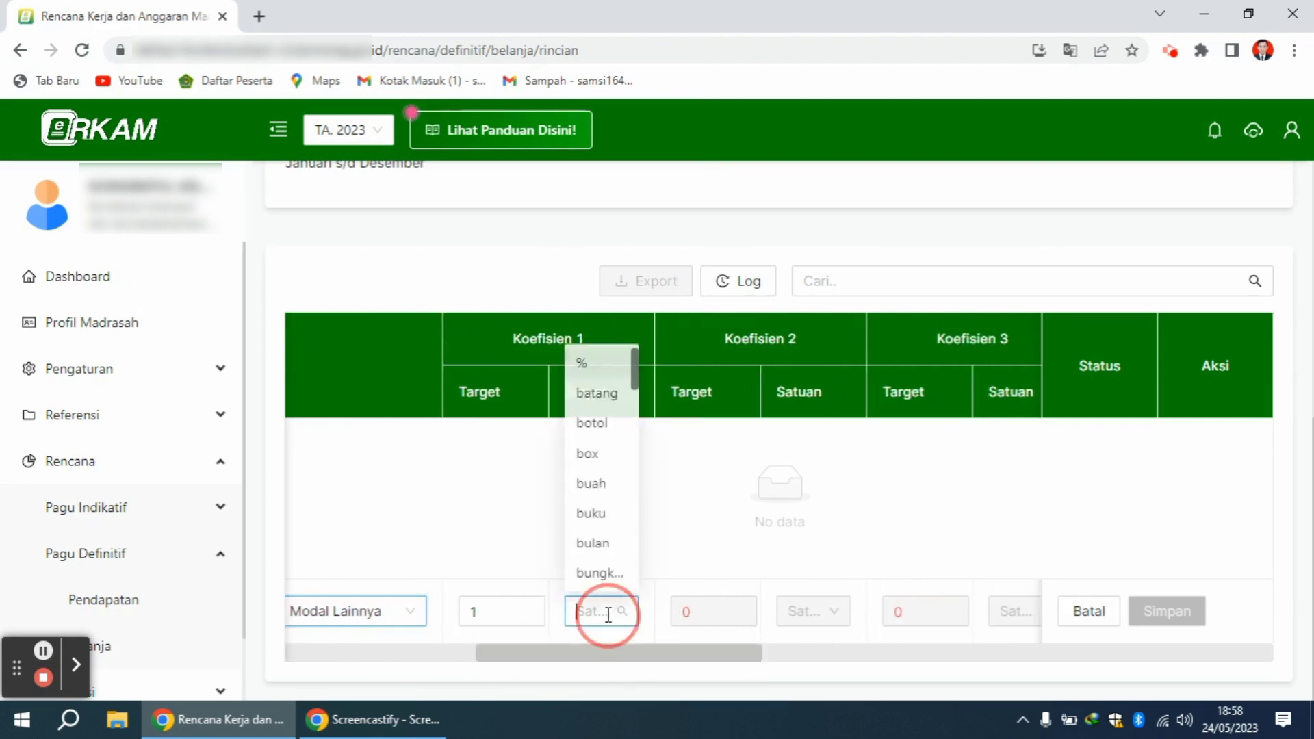
pyautogui.write('uni')
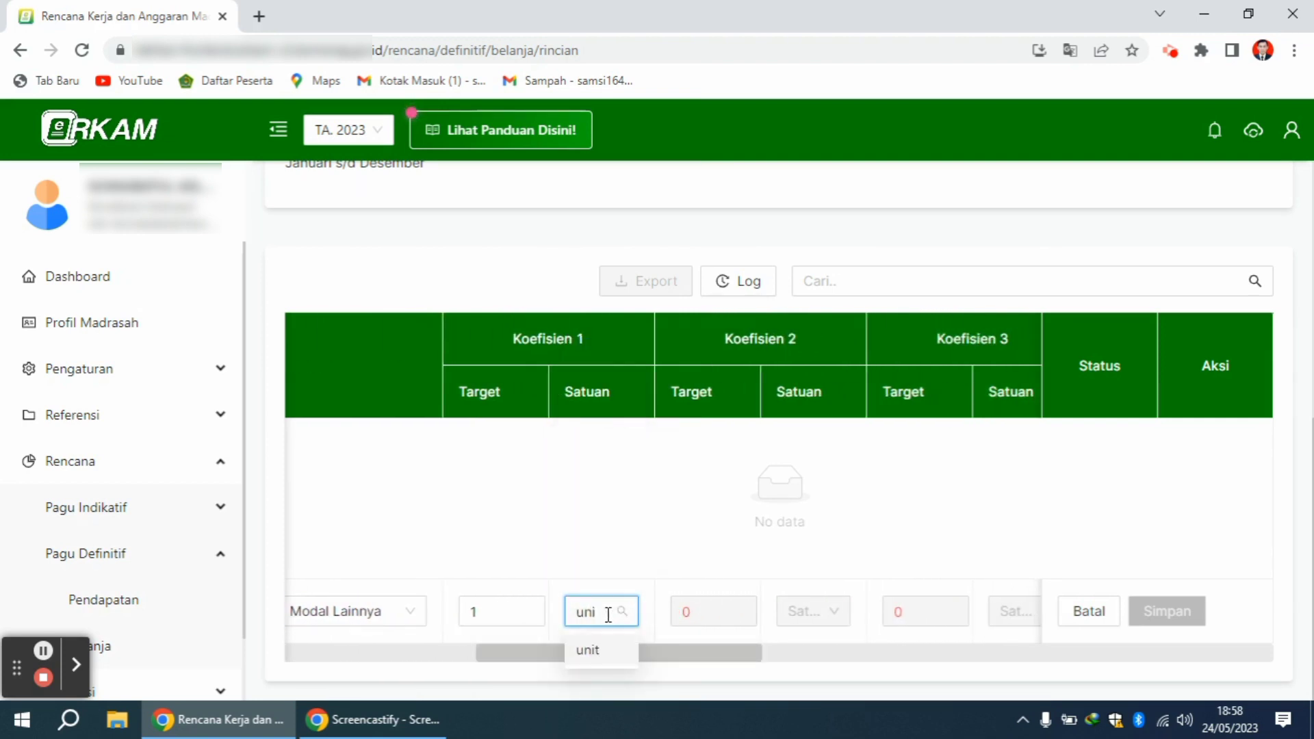
pyautogui.click(597, 650)
# Set the line's PPN treatment to the price-excluding-tax option, "Harga belum termas..."
pyautogui.moveTo(623, 659); pyautogui.dragTo(915, 662)
pyautogui.click(840, 624)
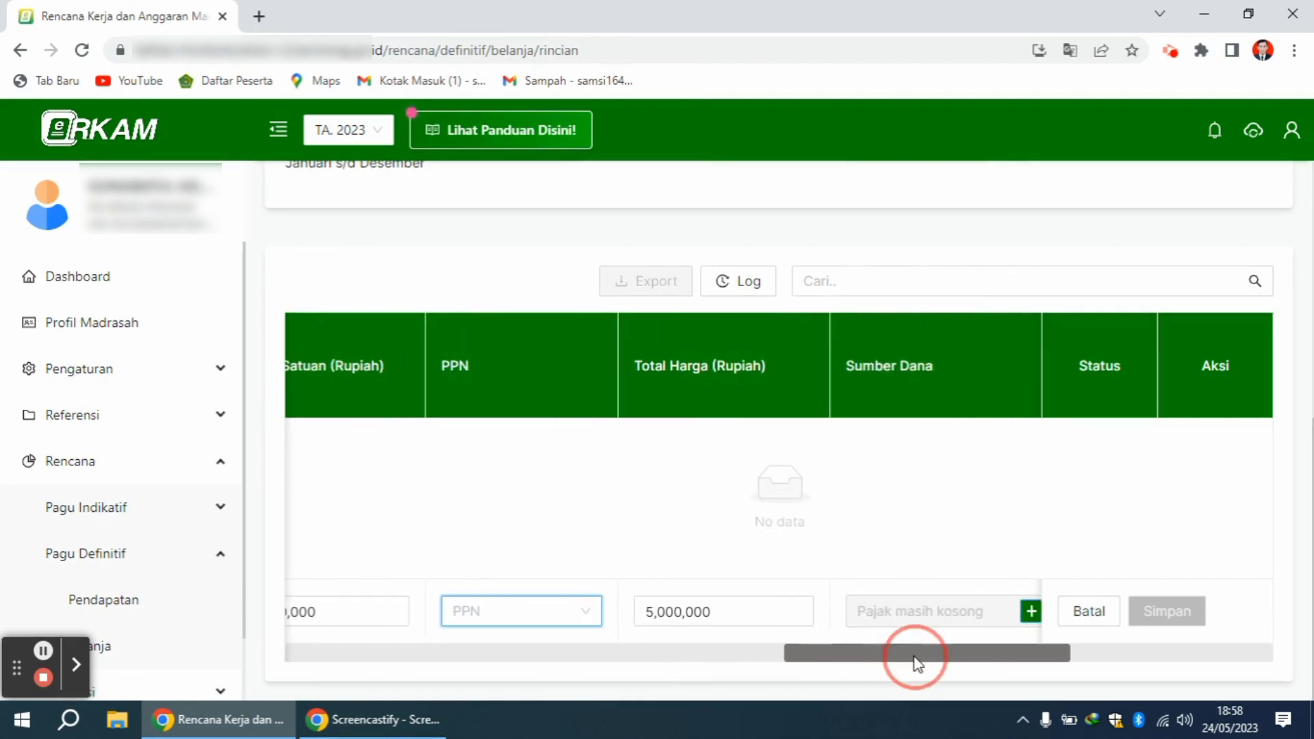
pyautogui.click(570, 623)
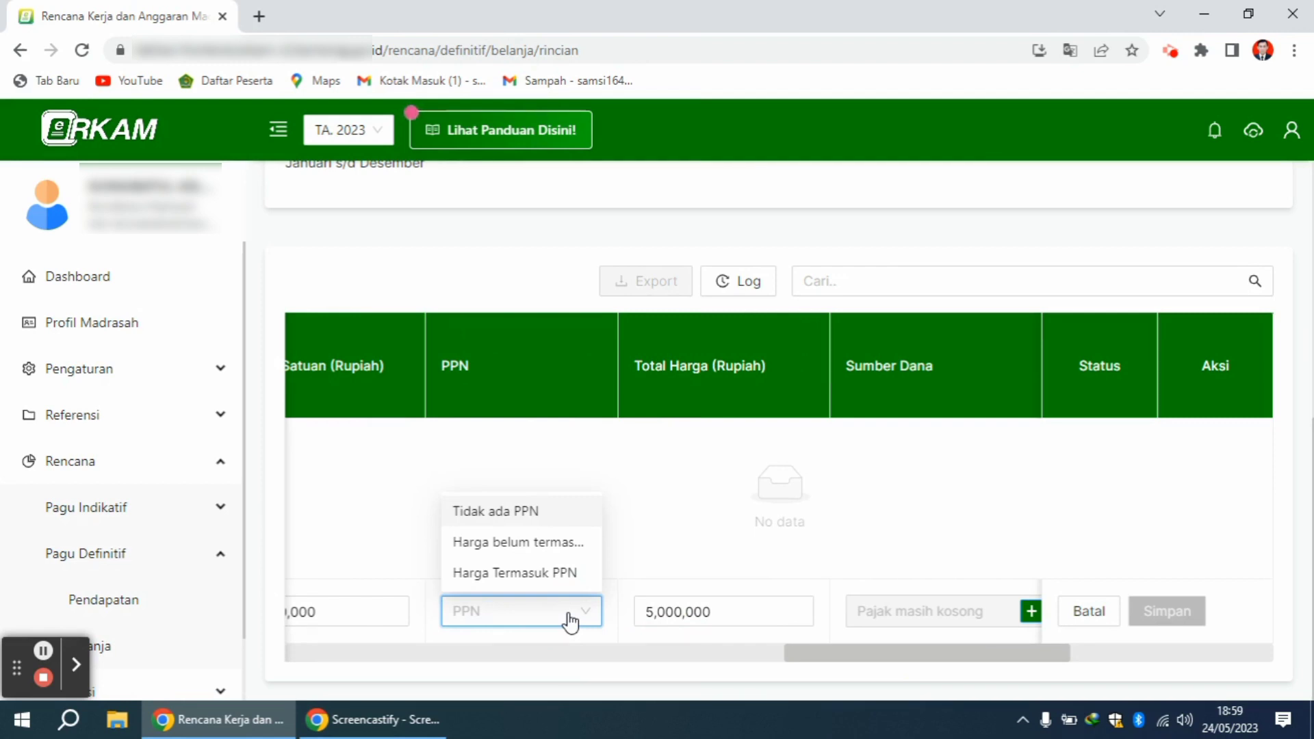
pyautogui.click(549, 547)
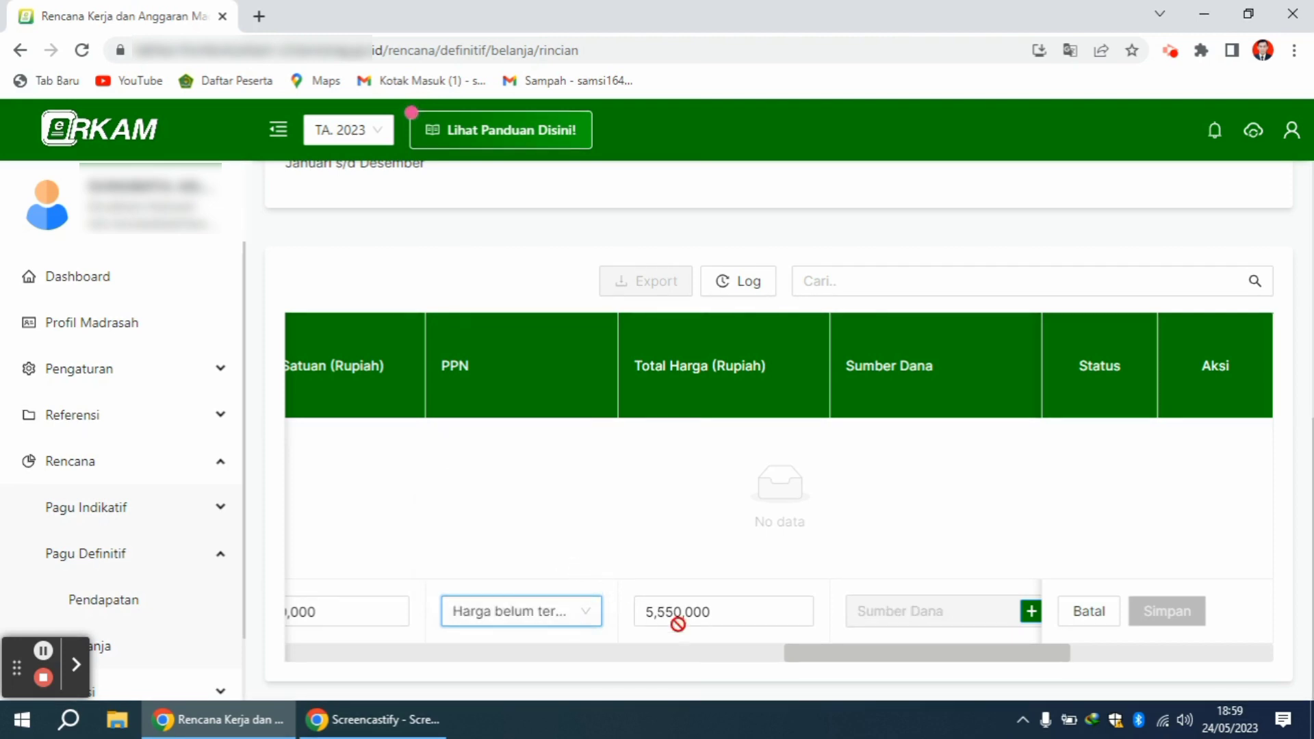
# Try the Harga Termasuk PPN option for the line and return to the price-excluding-tax option
pyautogui.click(583, 623)
pyautogui.click(545, 573)
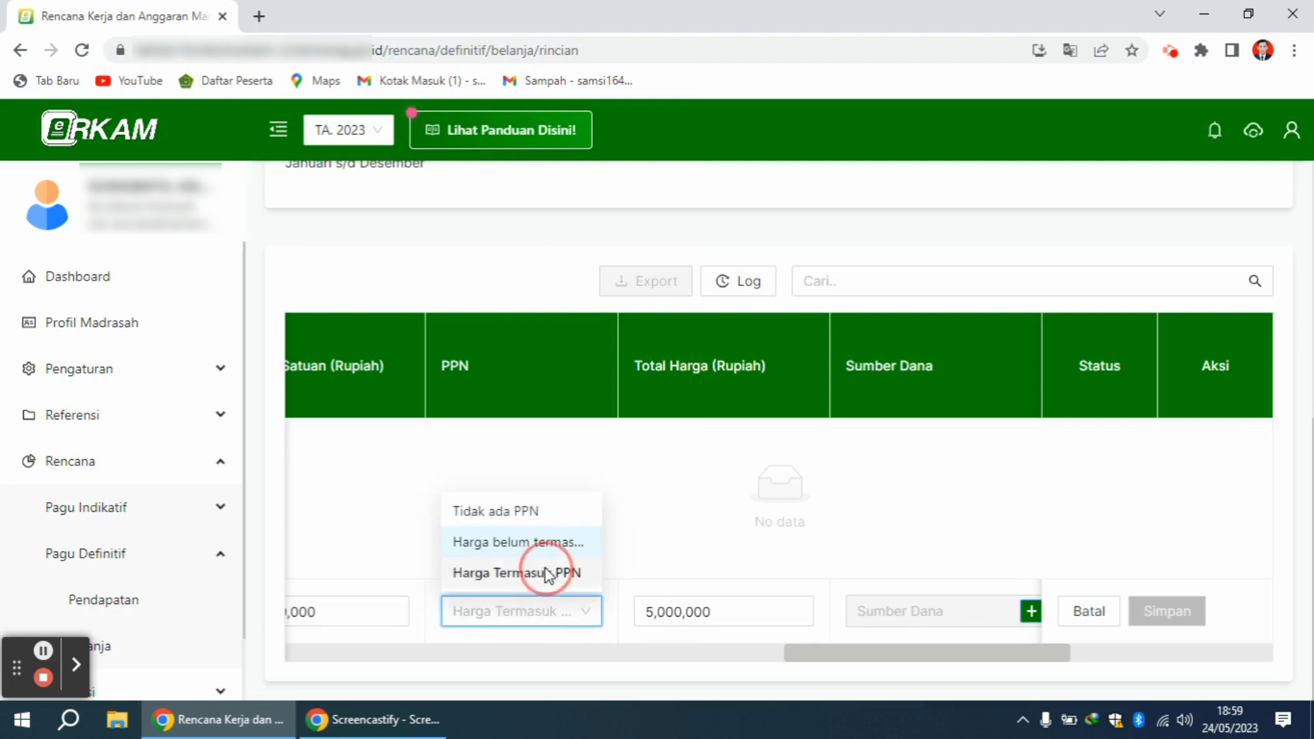
pyautogui.click(587, 624)
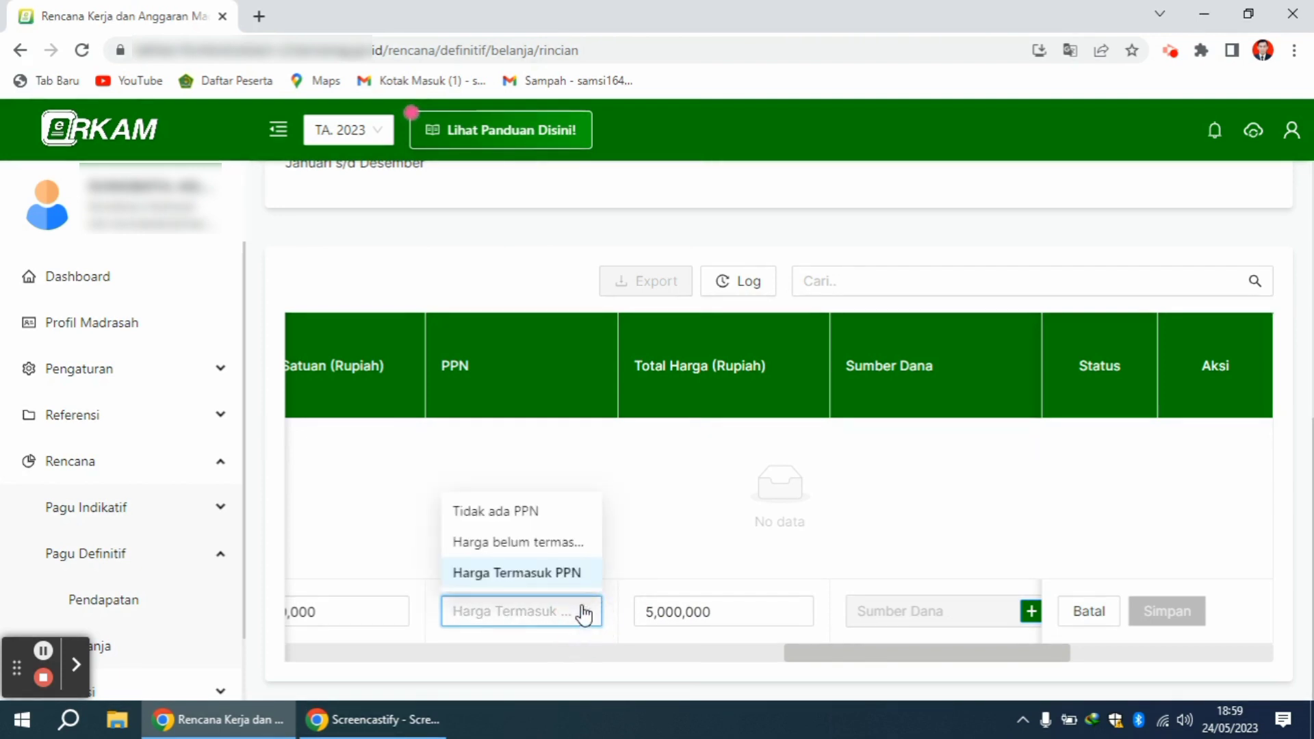
pyautogui.click(553, 544)
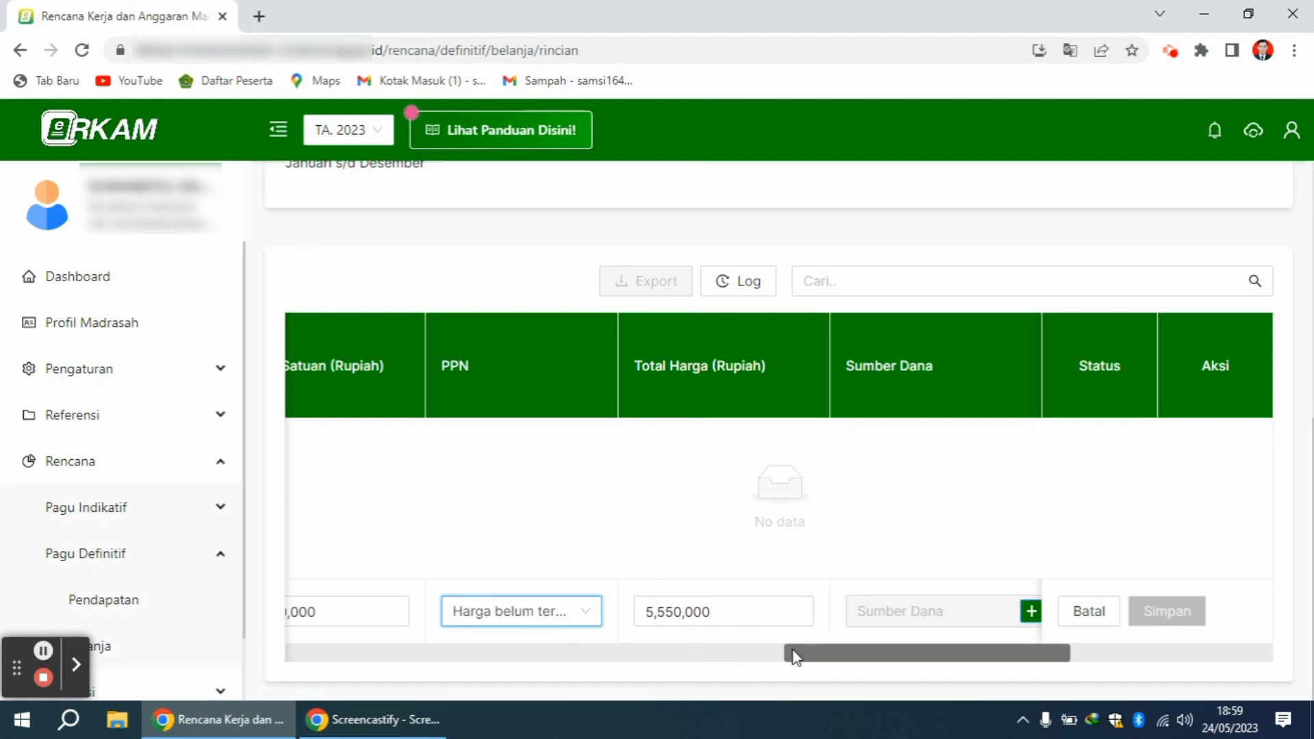
# Add APBN - BOS Tahap 1 as the line's funding source with an allocated quantity of 1 and save it
pyautogui.moveTo(807, 653); pyautogui.dragTo(874, 668)
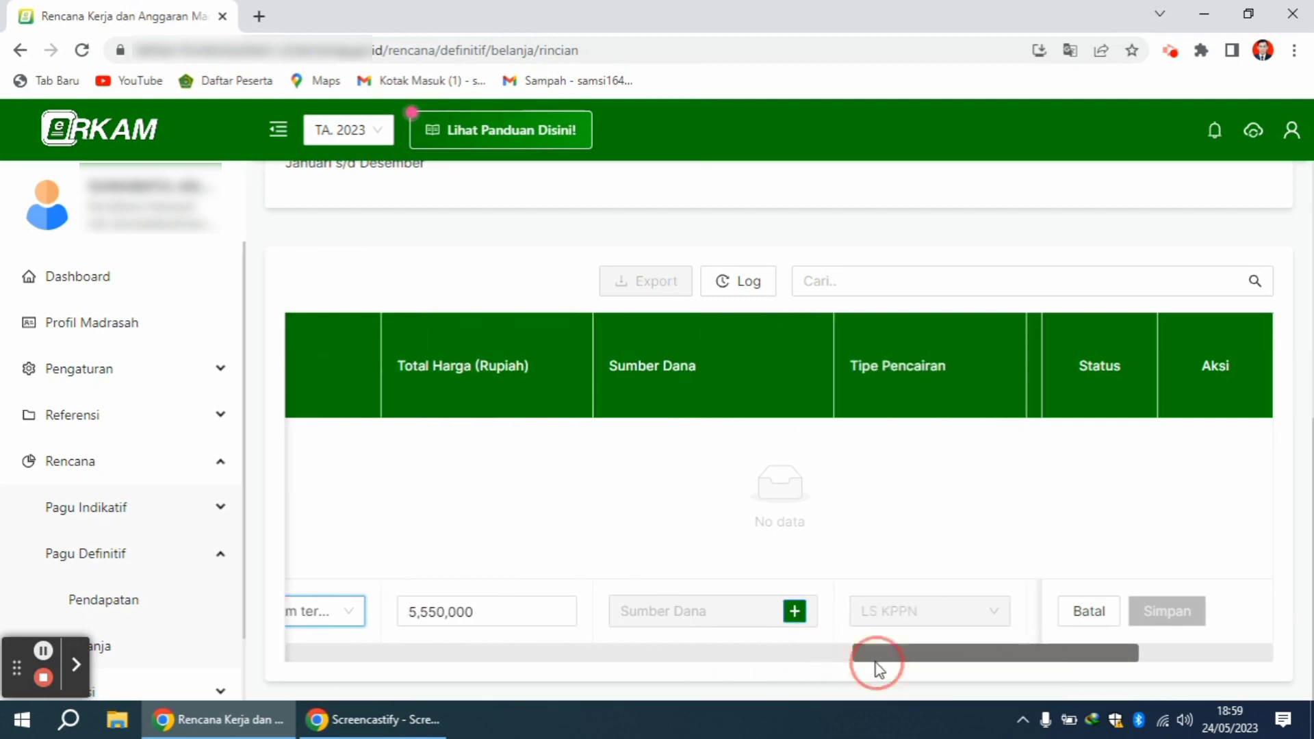
pyautogui.click(794, 611)
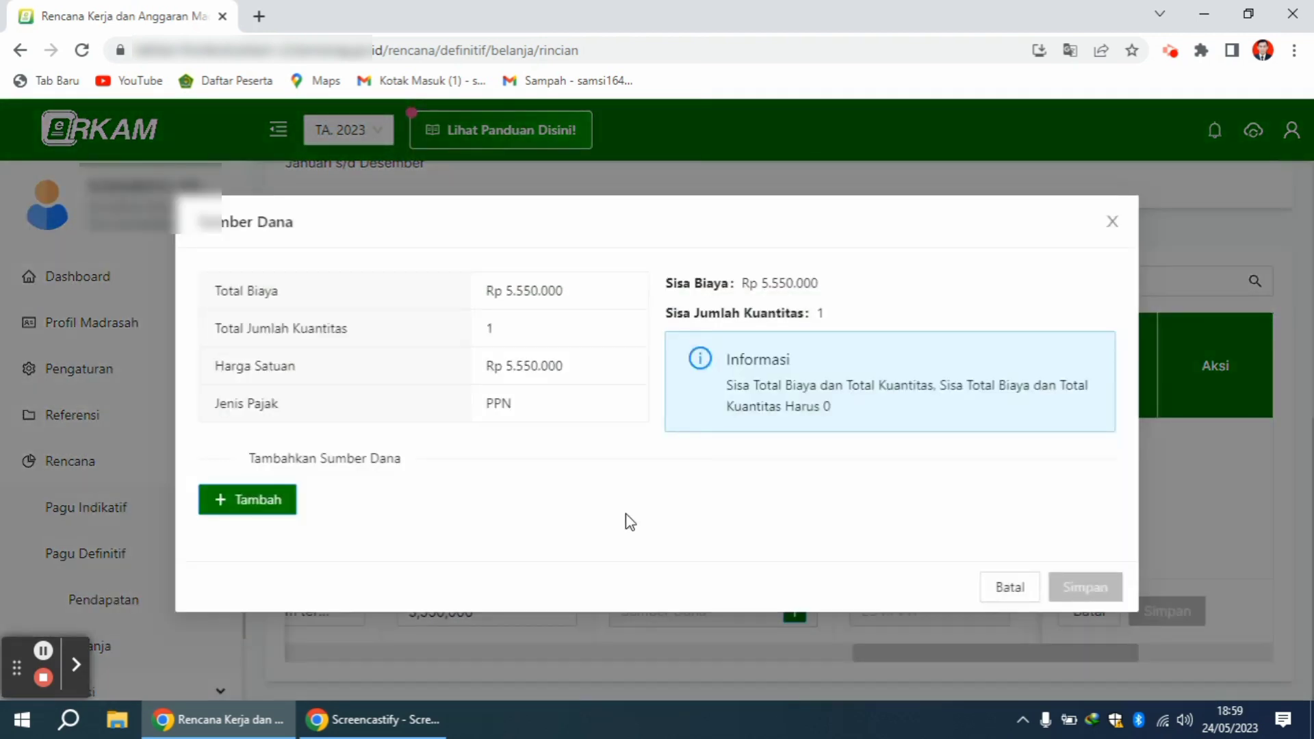
pyautogui.click(277, 502)
pyautogui.click(309, 531)
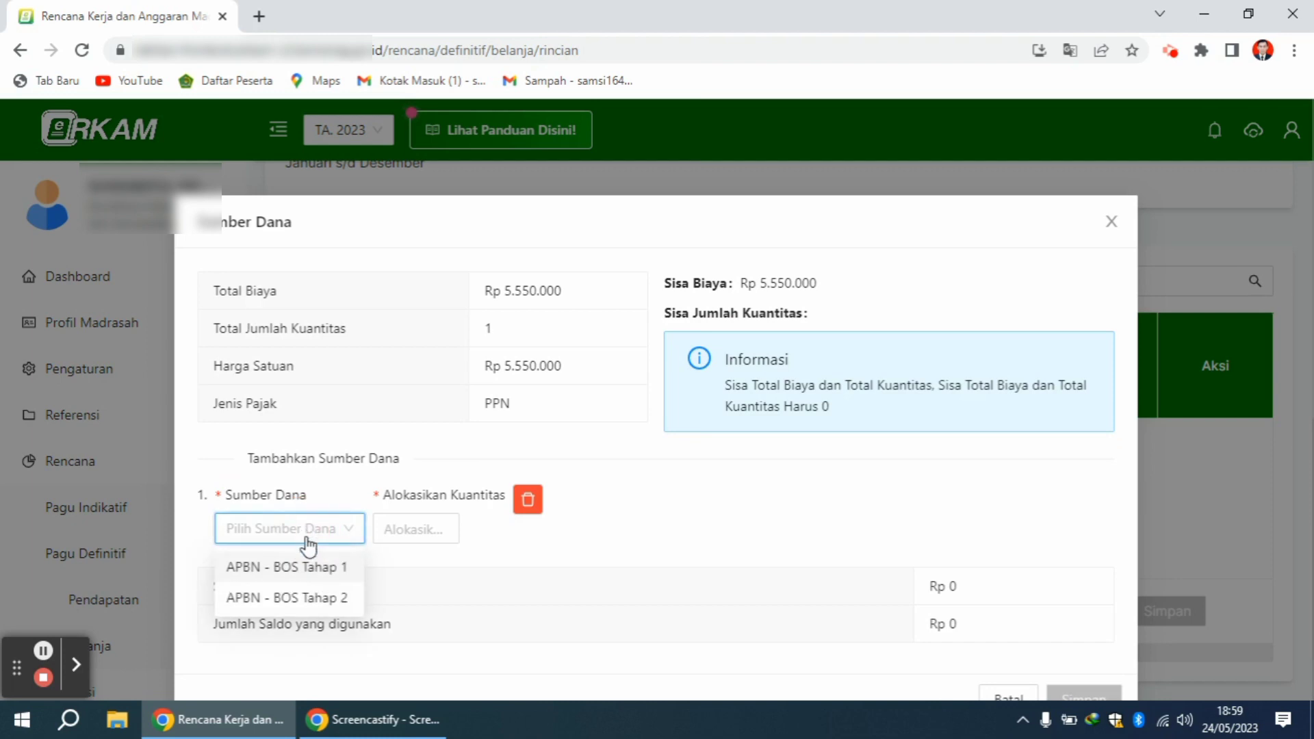
pyautogui.click(306, 566)
pyautogui.click(426, 527)
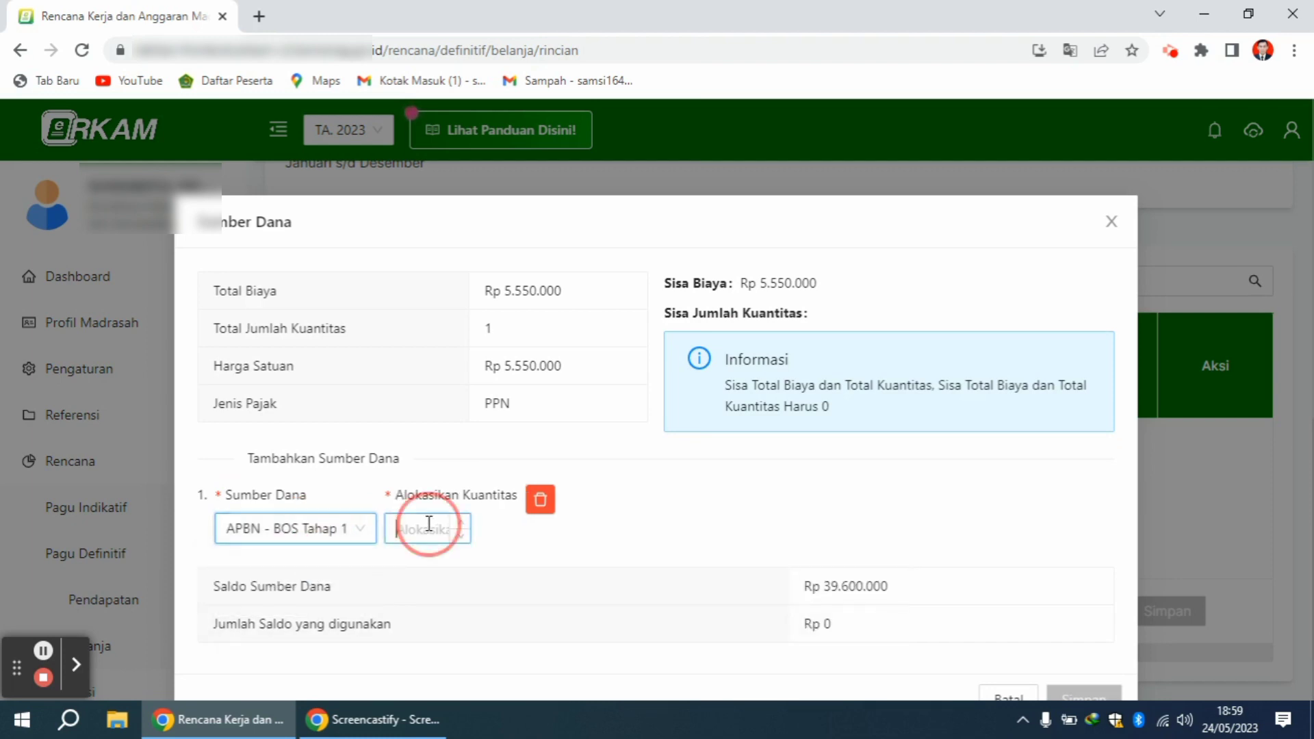
pyautogui.write('1')
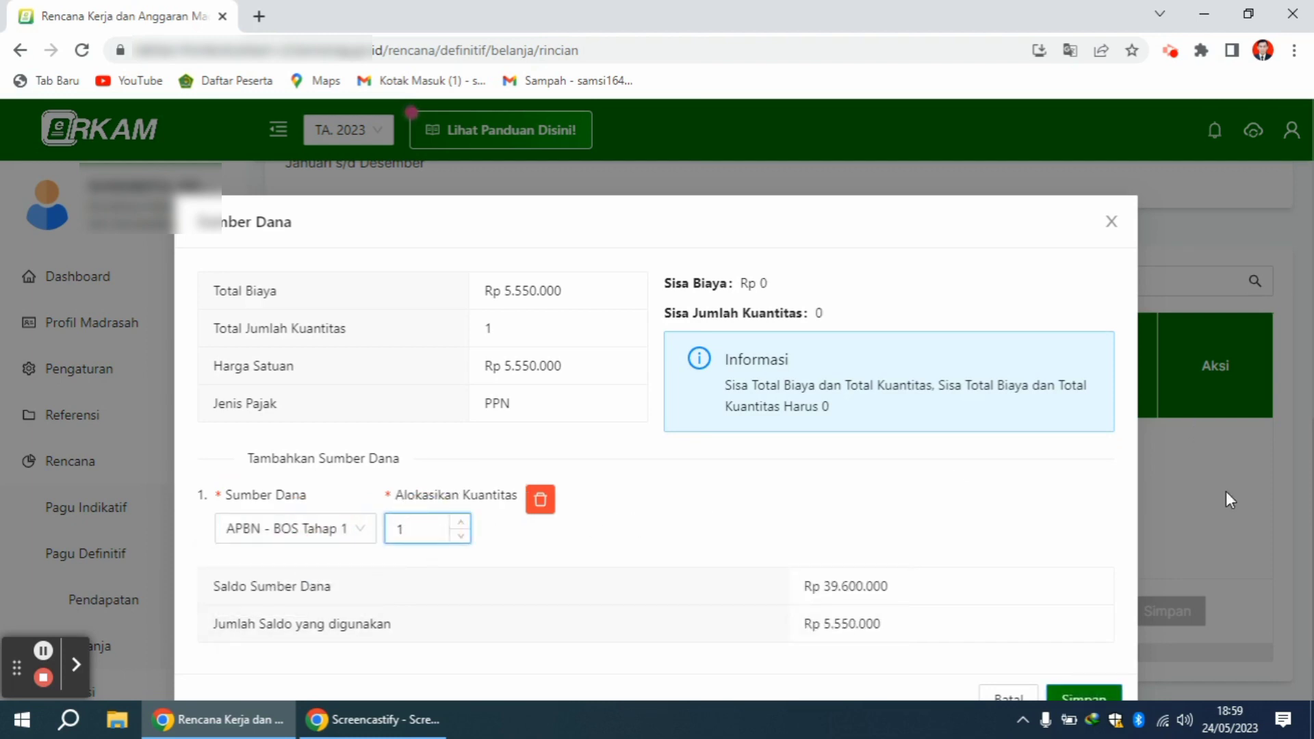
pyautogui.click(1111, 688)
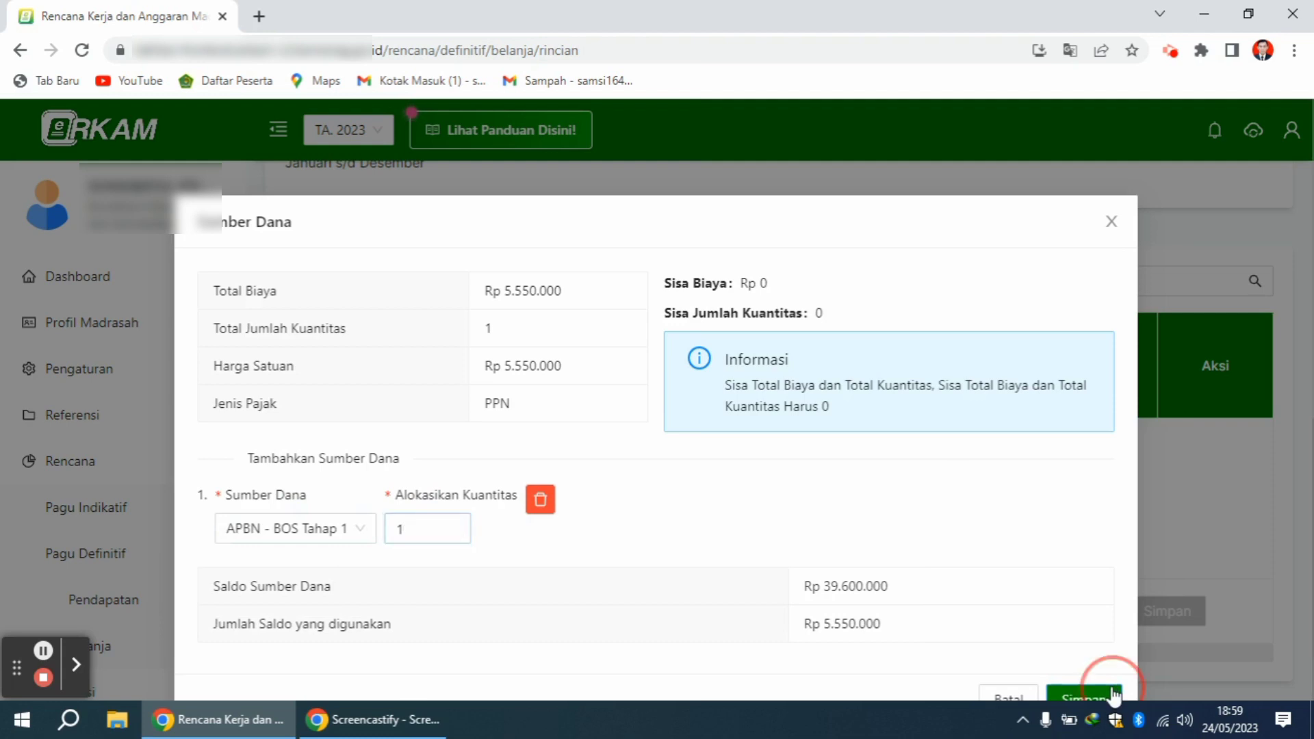
# Allocate a coefficient of 1 to April in the monthly cash budget (AKB) and save the Televisi spending line
pyautogui.moveTo(1006, 661); pyautogui.dragTo(1088, 657)
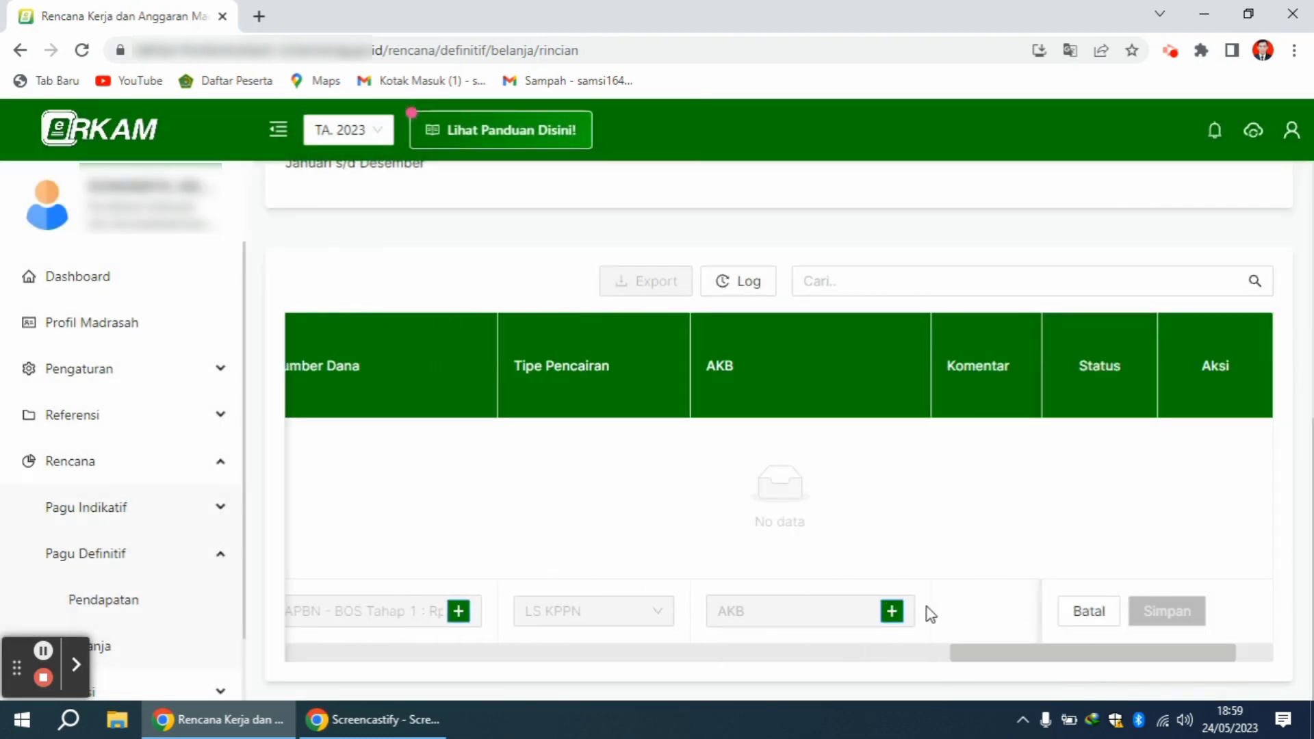
pyautogui.click(891, 611)
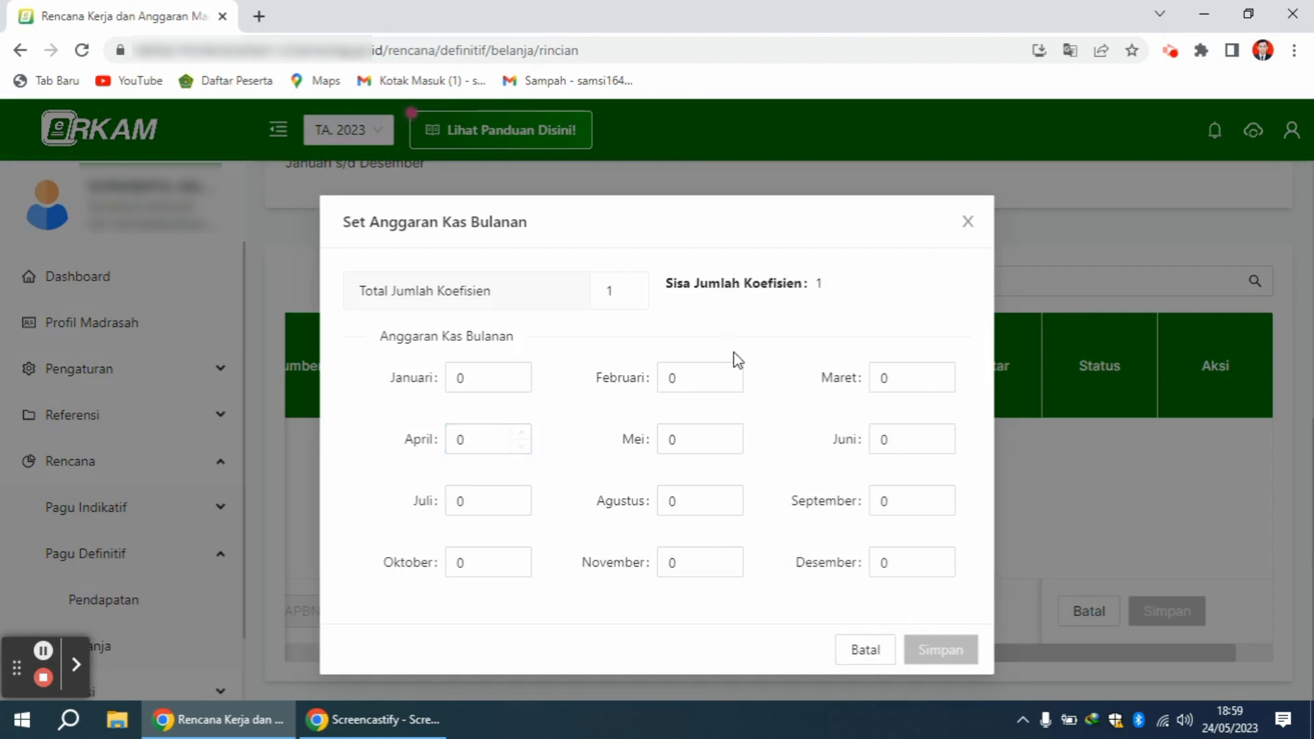
pyautogui.click(475, 439)
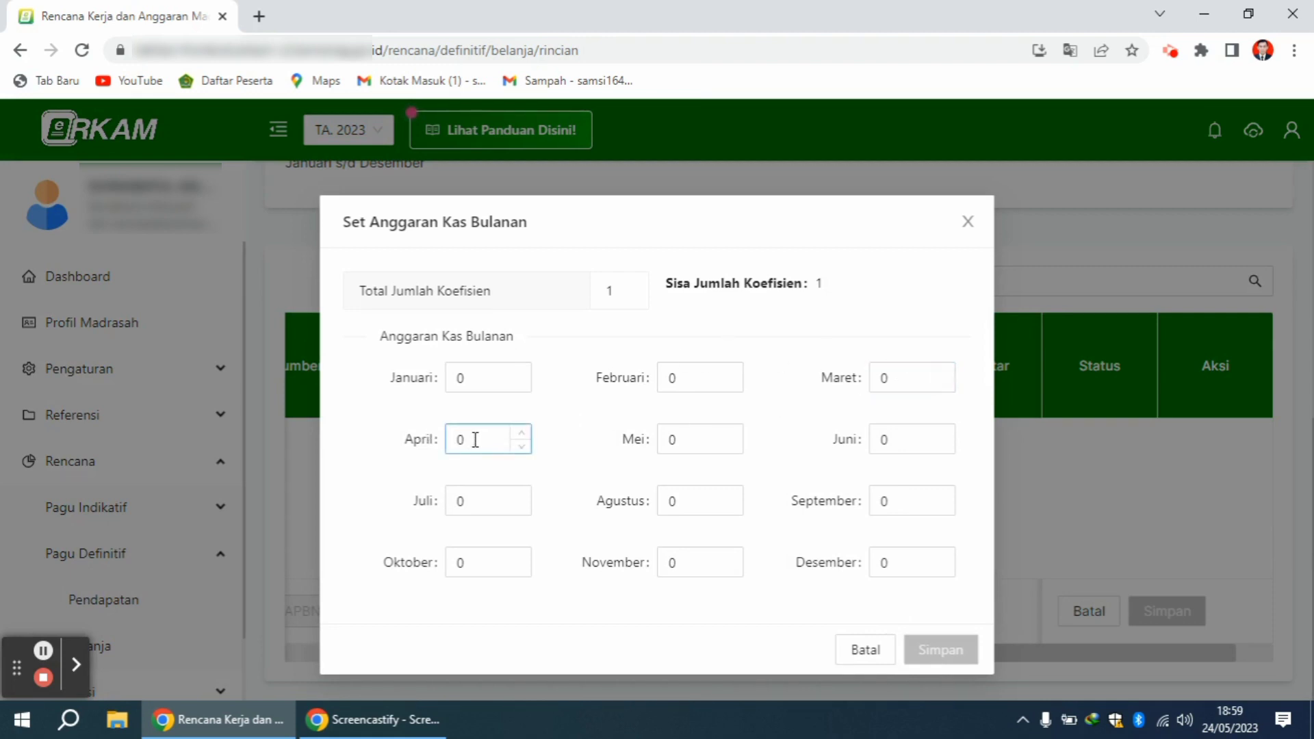
pyautogui.press('BackSpace')
pyautogui.write('1')
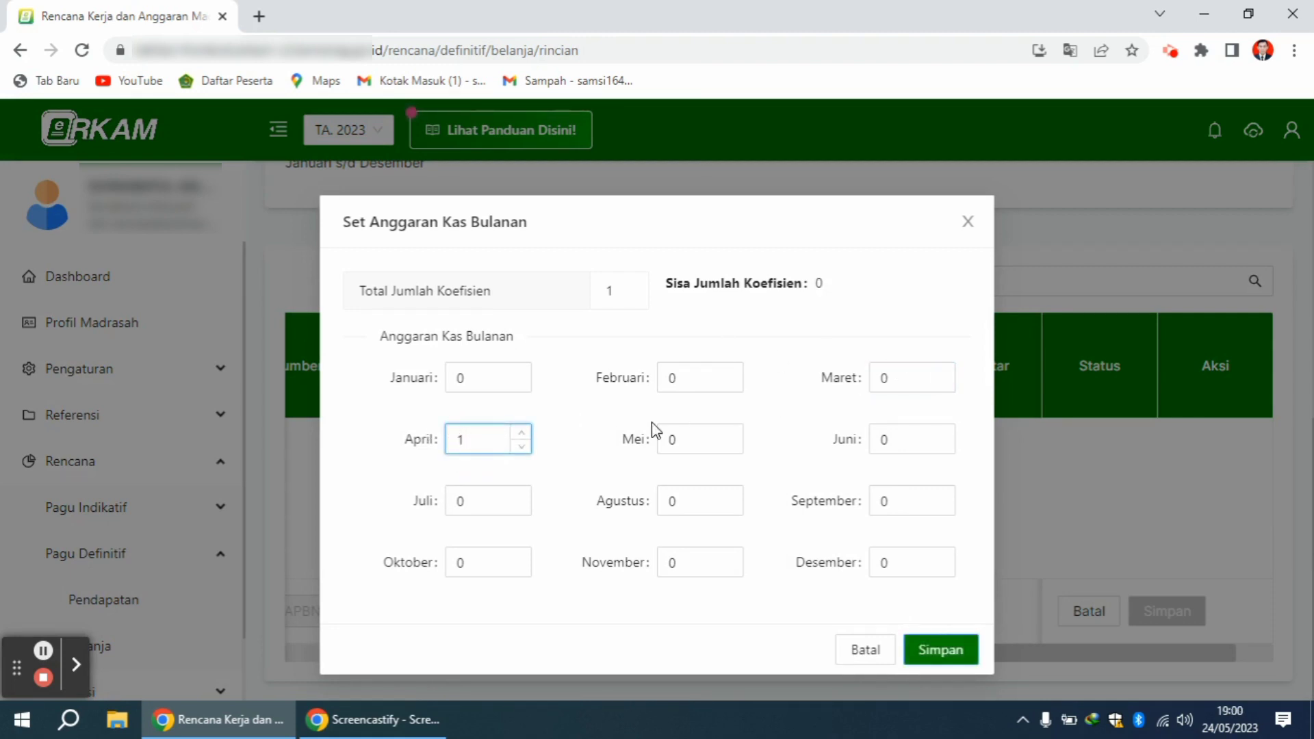
pyautogui.click(939, 653)
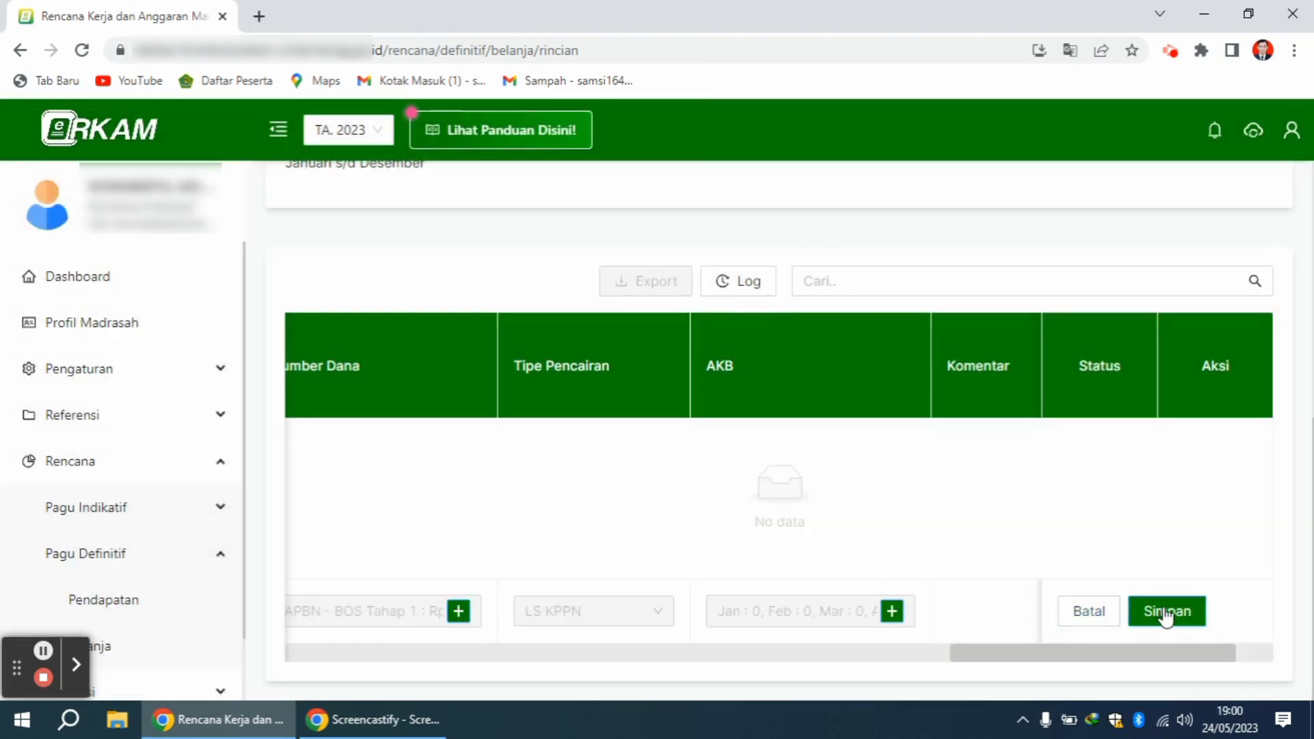
pyautogui.click(1163, 609)
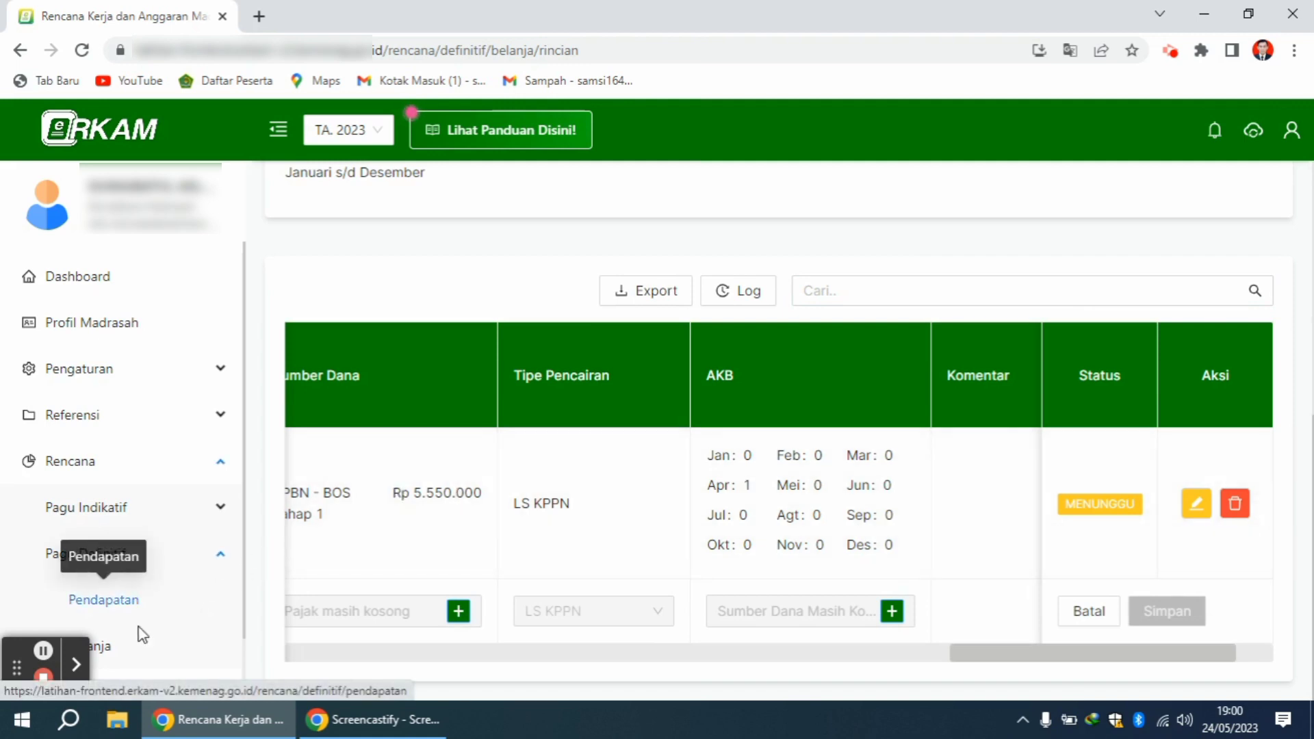
# Return to the definitive budget's Belanja list and open the spending details of Pelaksanaan Kegiatan Belajar Mengajar Digital Madrasah
pyautogui.click(112, 649)
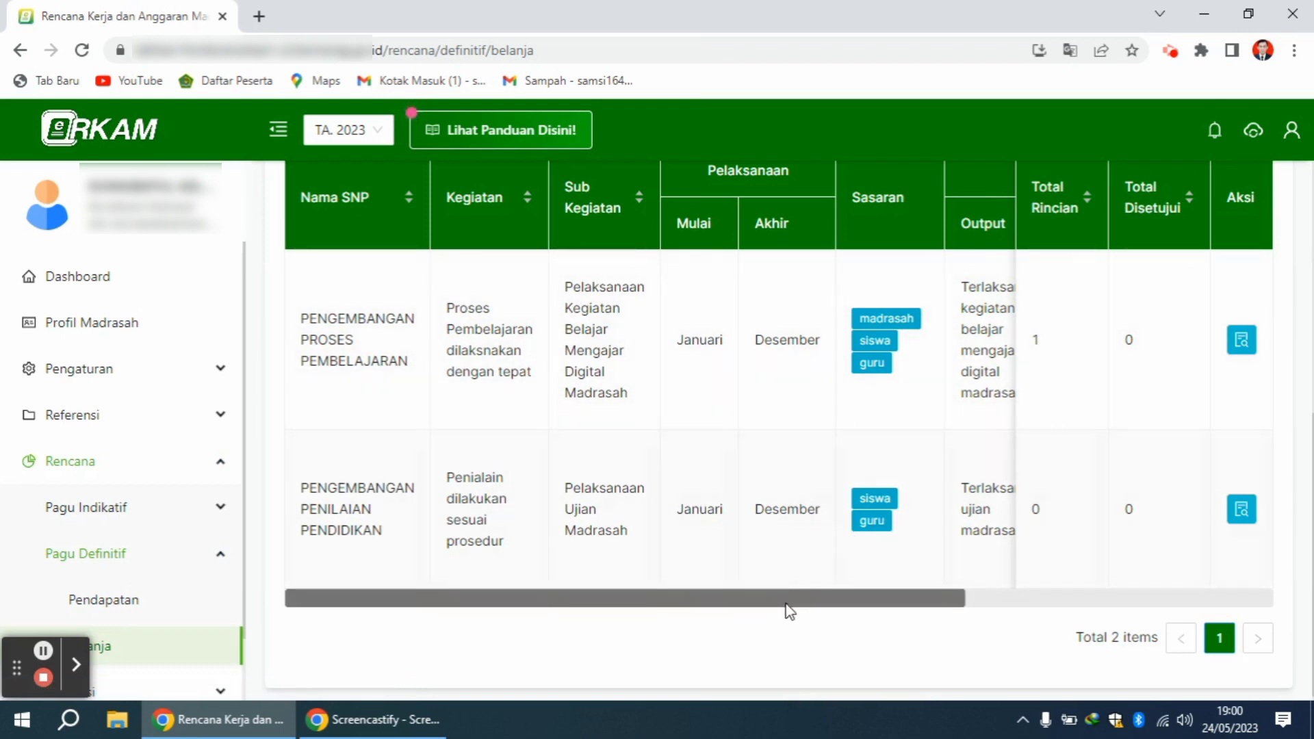
pyautogui.moveTo(785, 611); pyautogui.dragTo(1106, 566)
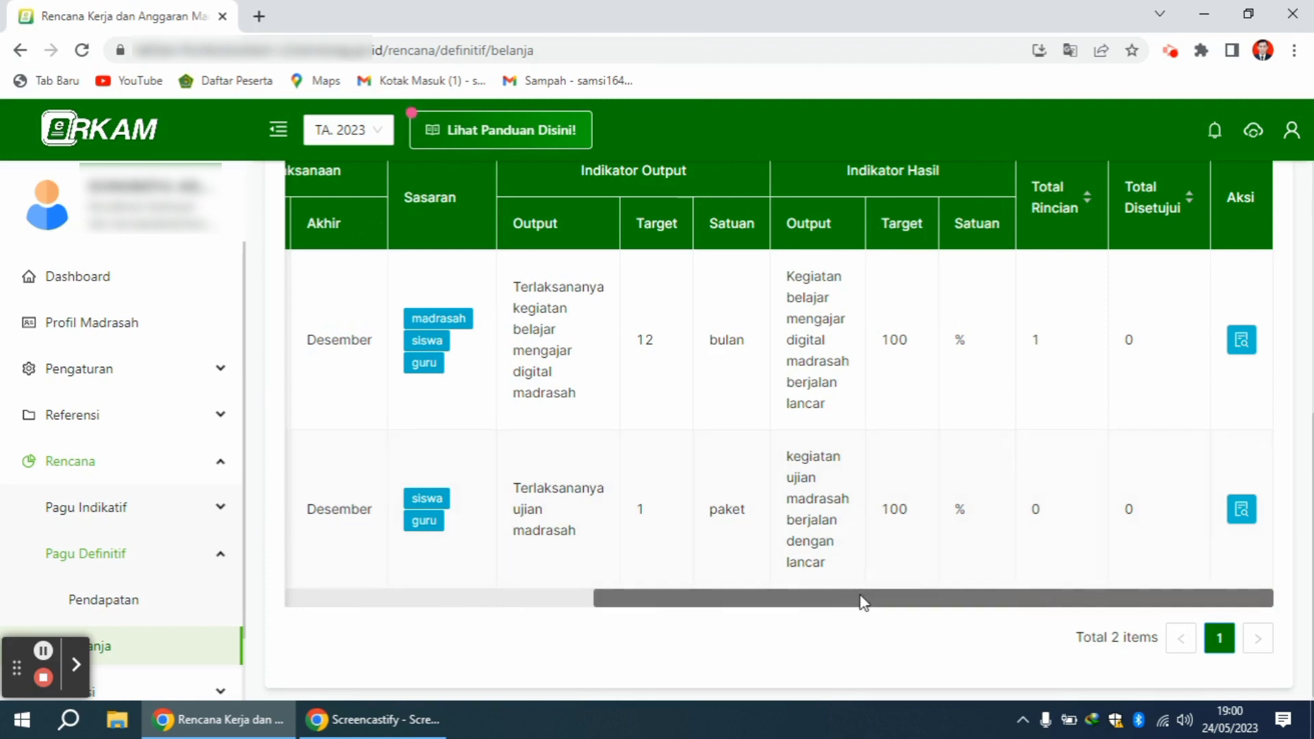
pyautogui.moveTo(860, 593); pyautogui.dragTo(795, 594)
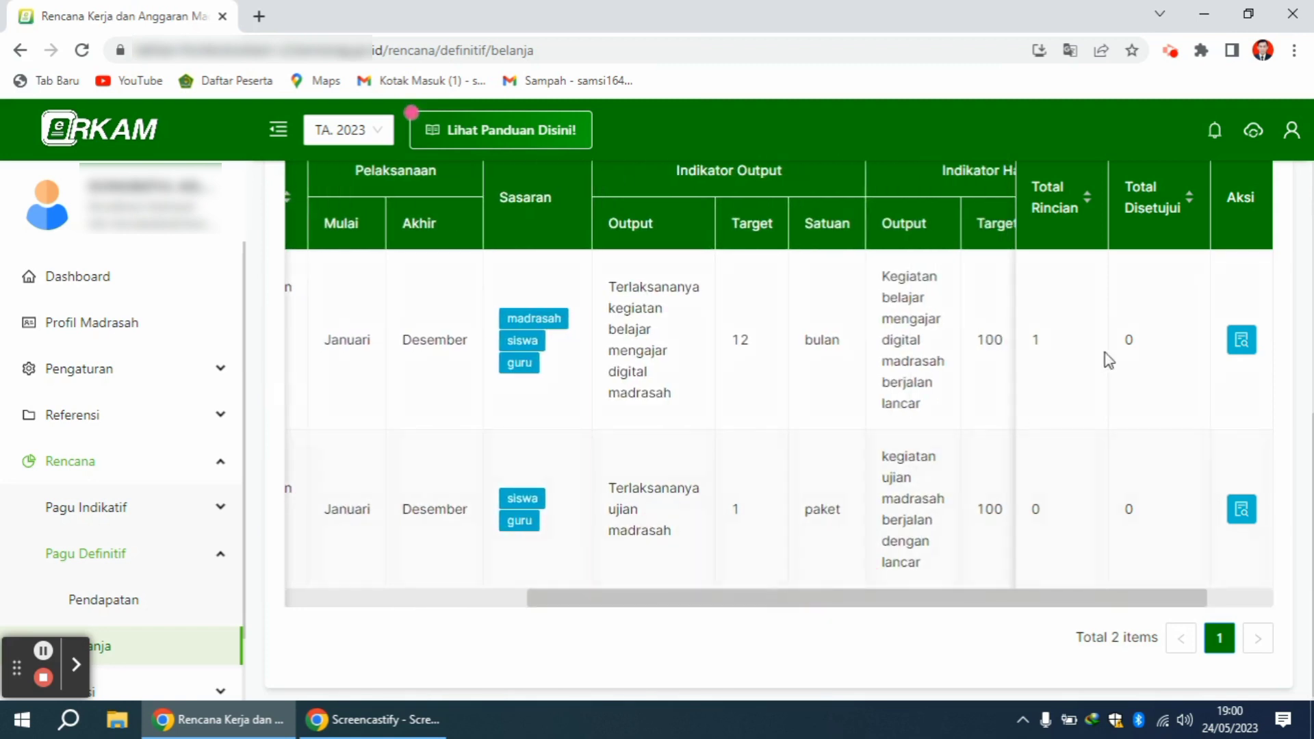
pyautogui.click(1242, 341)
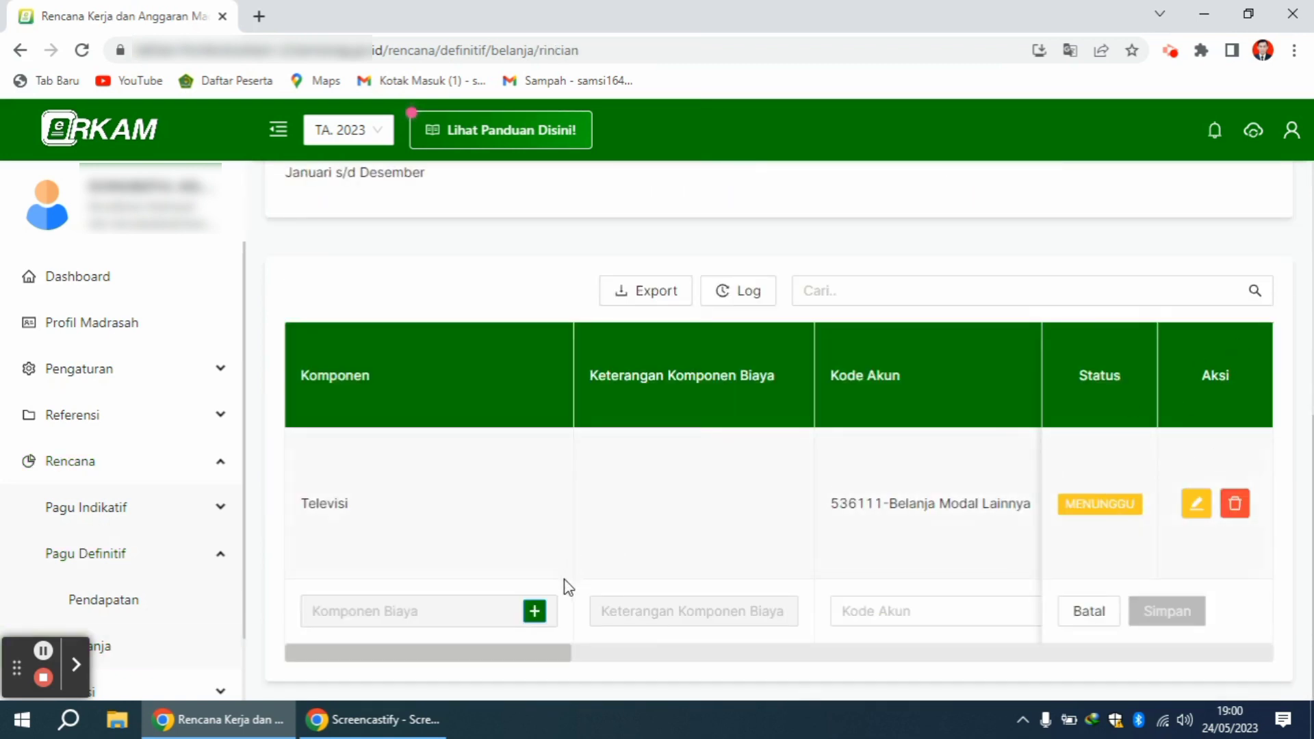
# Start choosing a cost component for a new spending line and filter the components by category 10.1 - Honor
pyautogui.click(536, 617)
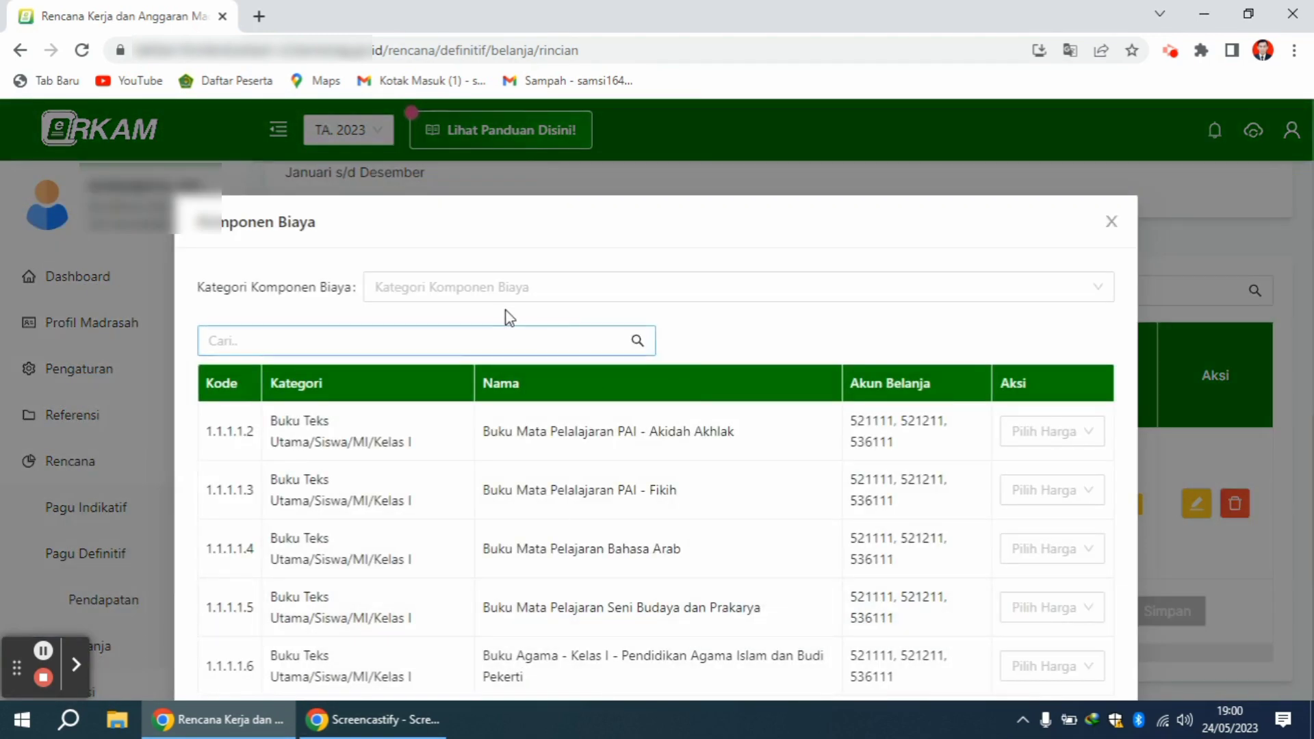
pyautogui.click(409, 291)
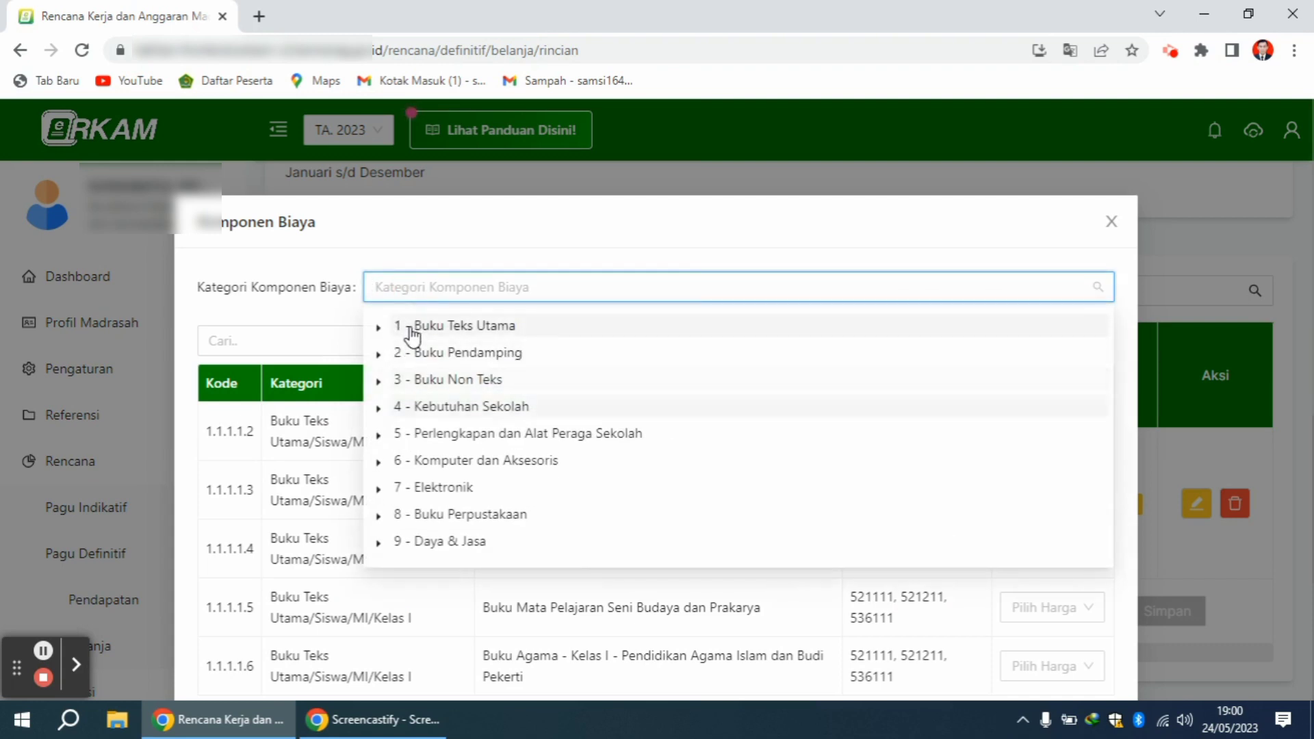
pyautogui.scroll(-2, 411, 335)
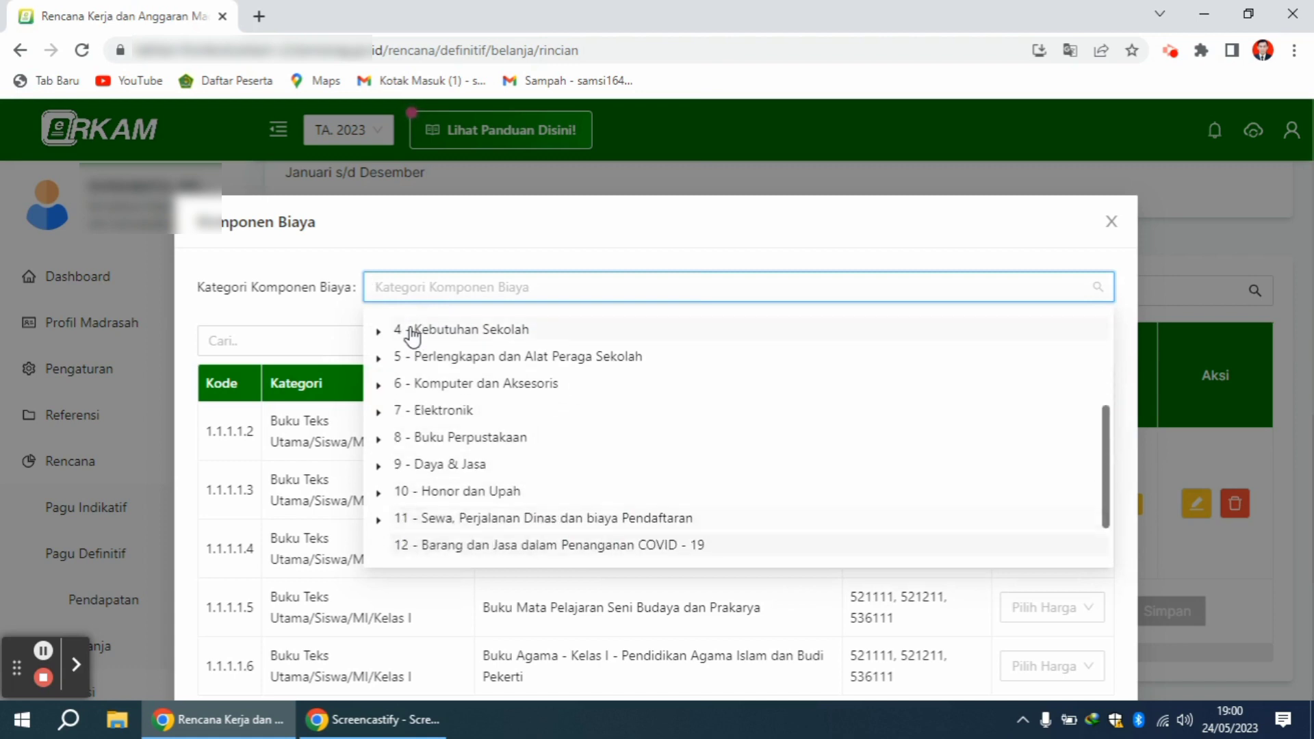
pyautogui.click(378, 493)
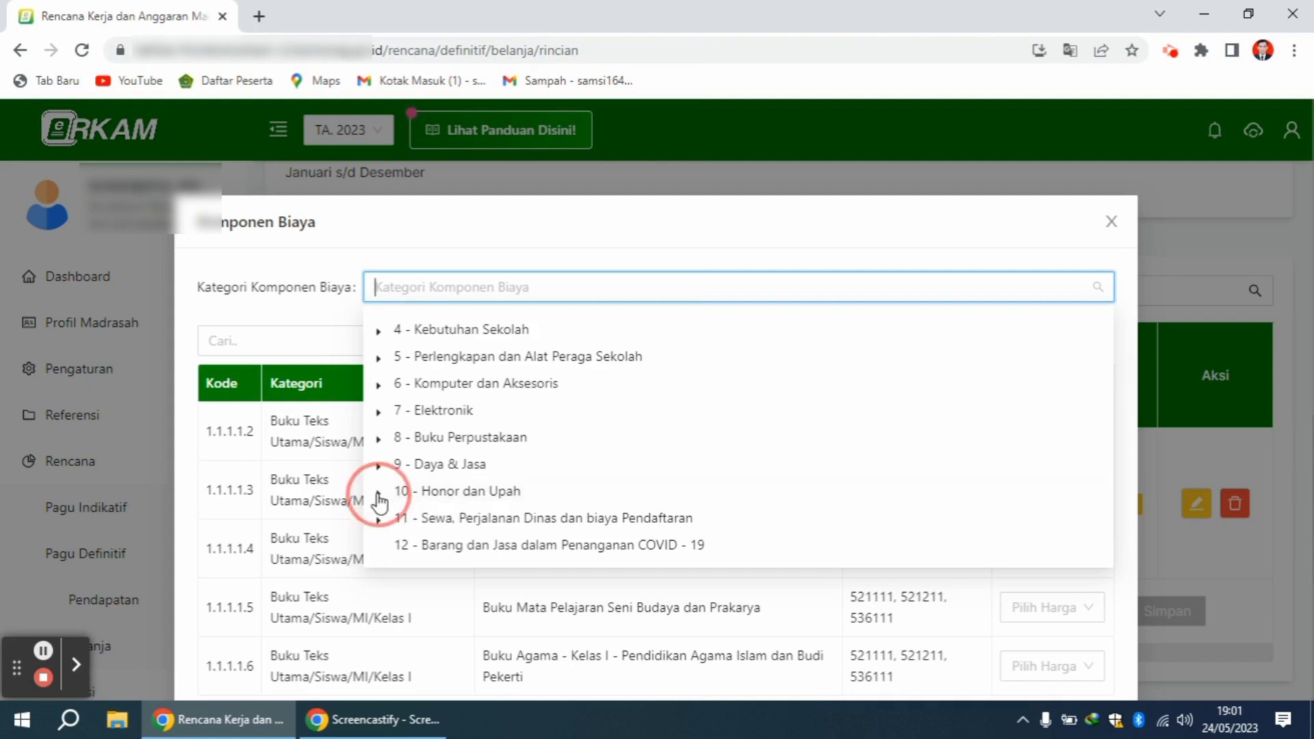
pyautogui.click(441, 517)
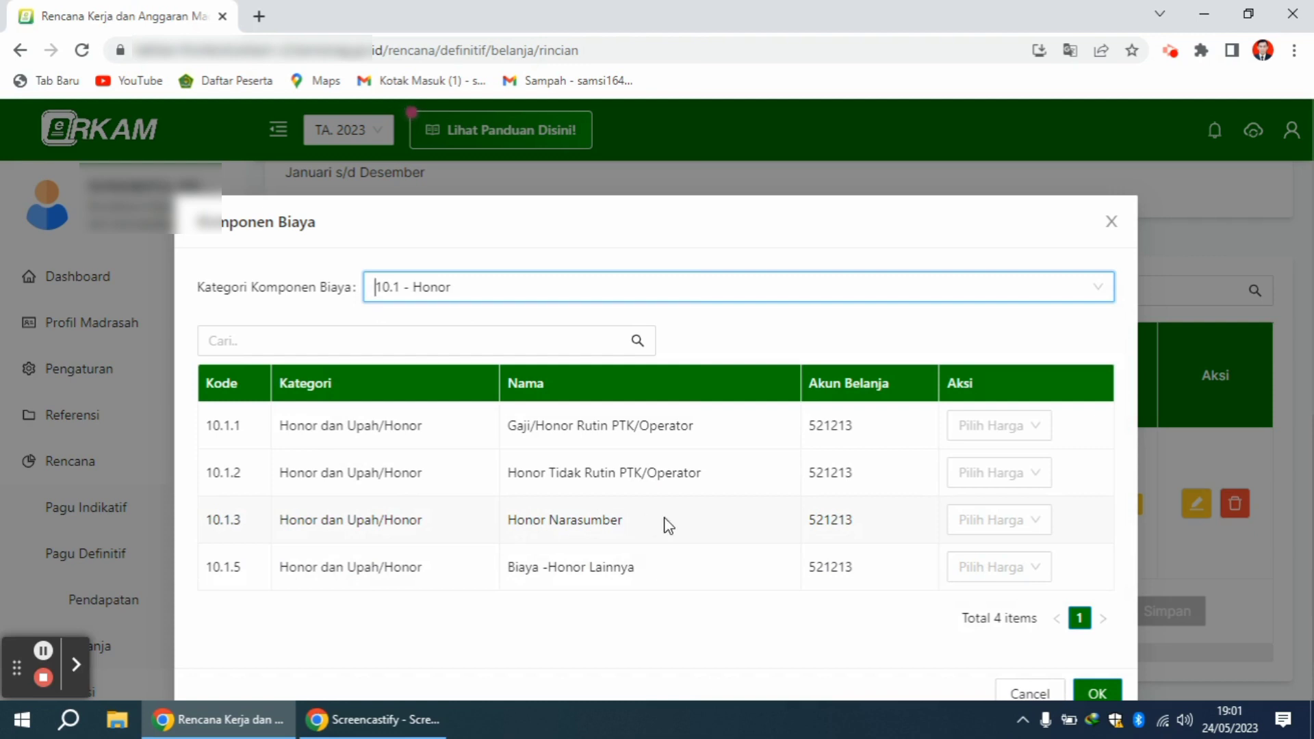
# Check the available price options for Honor Narasumber, Biaya -Honor Lainnya and Honor Tidak Rutin PTK/Operator
pyautogui.click(971, 528)
pyautogui.click(1032, 529)
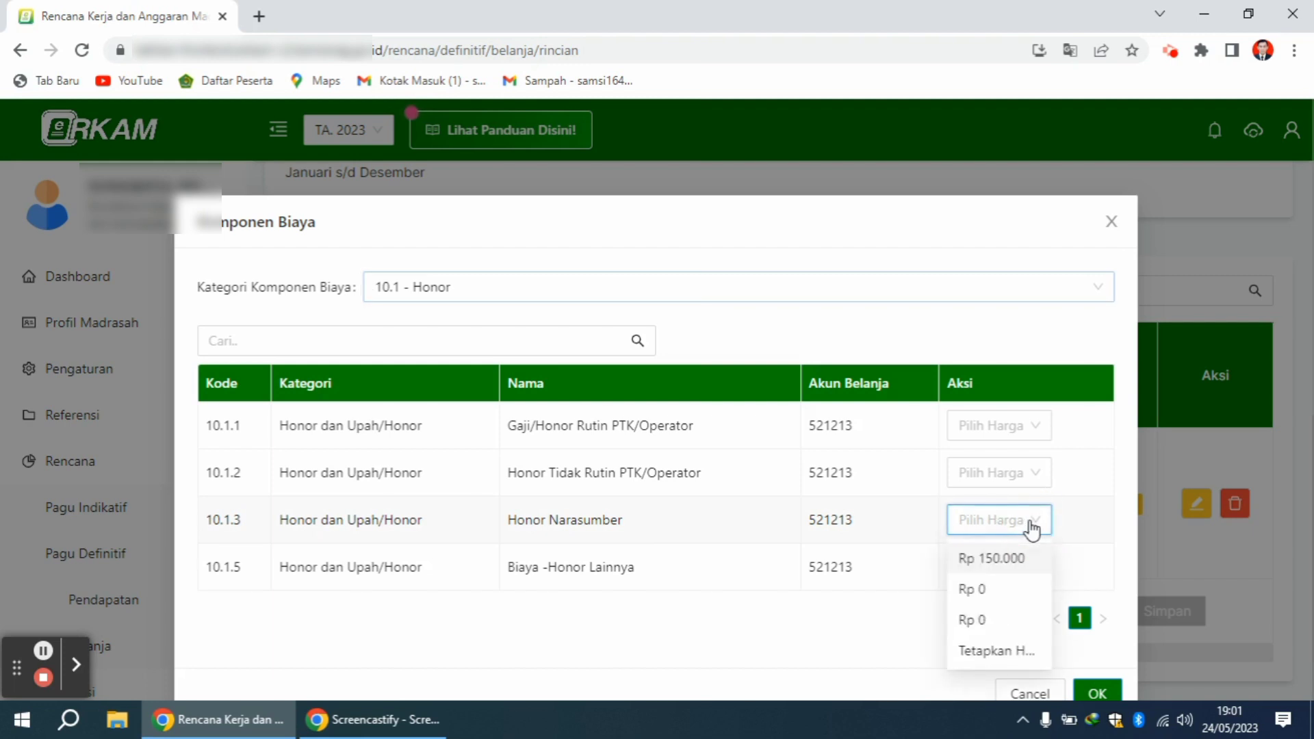
pyautogui.click(666, 588)
pyautogui.click(1027, 580)
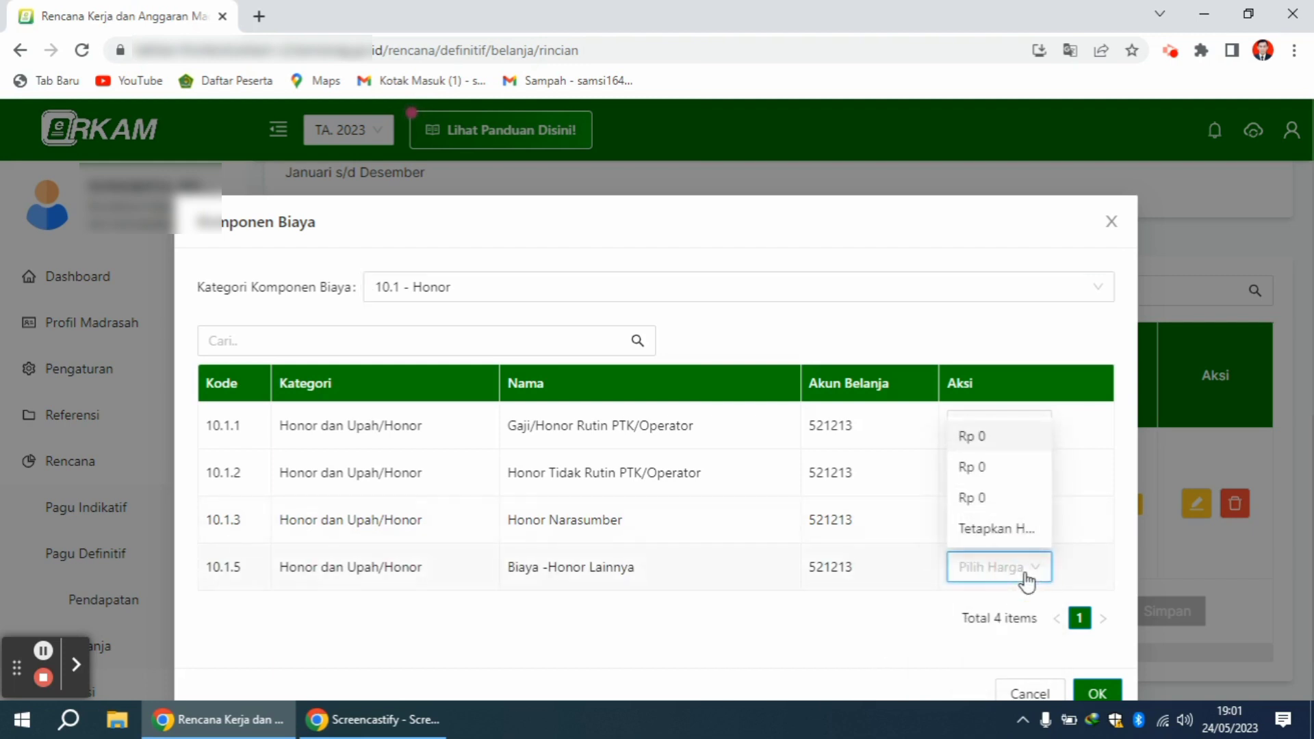
pyautogui.click(684, 478)
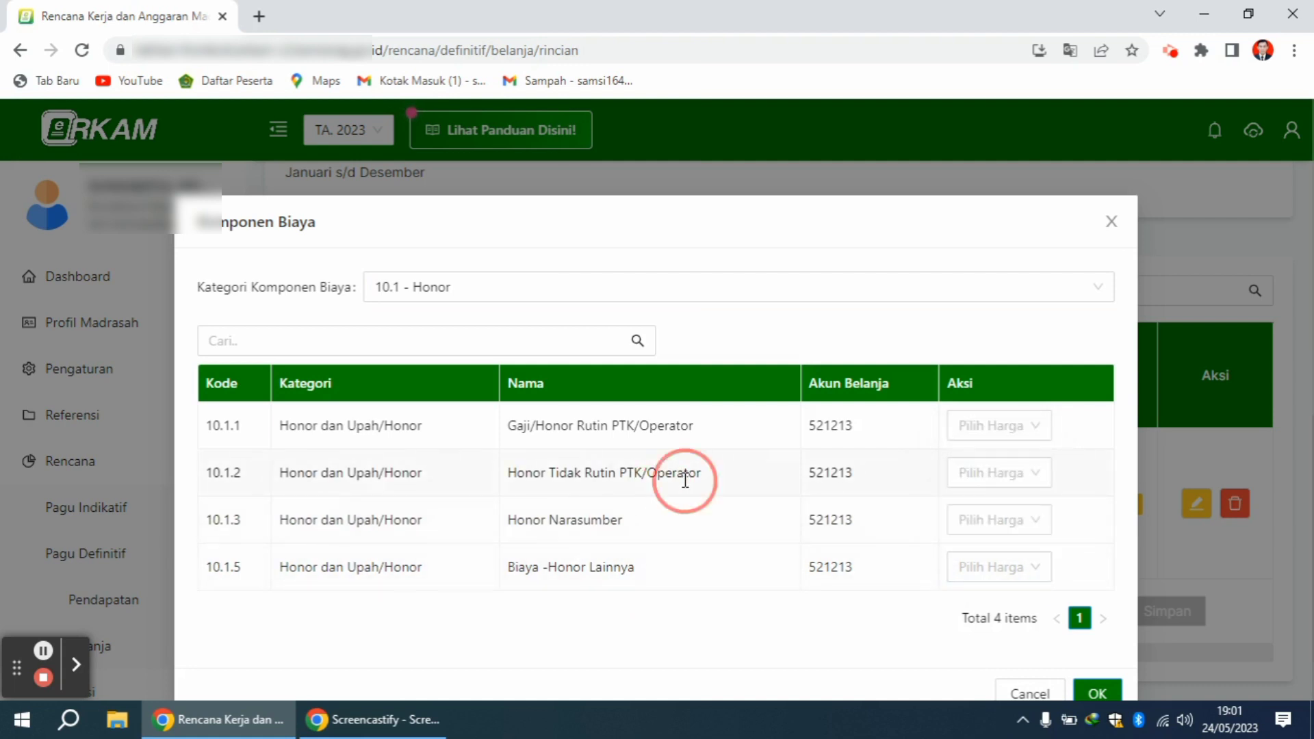
pyautogui.click(1023, 479)
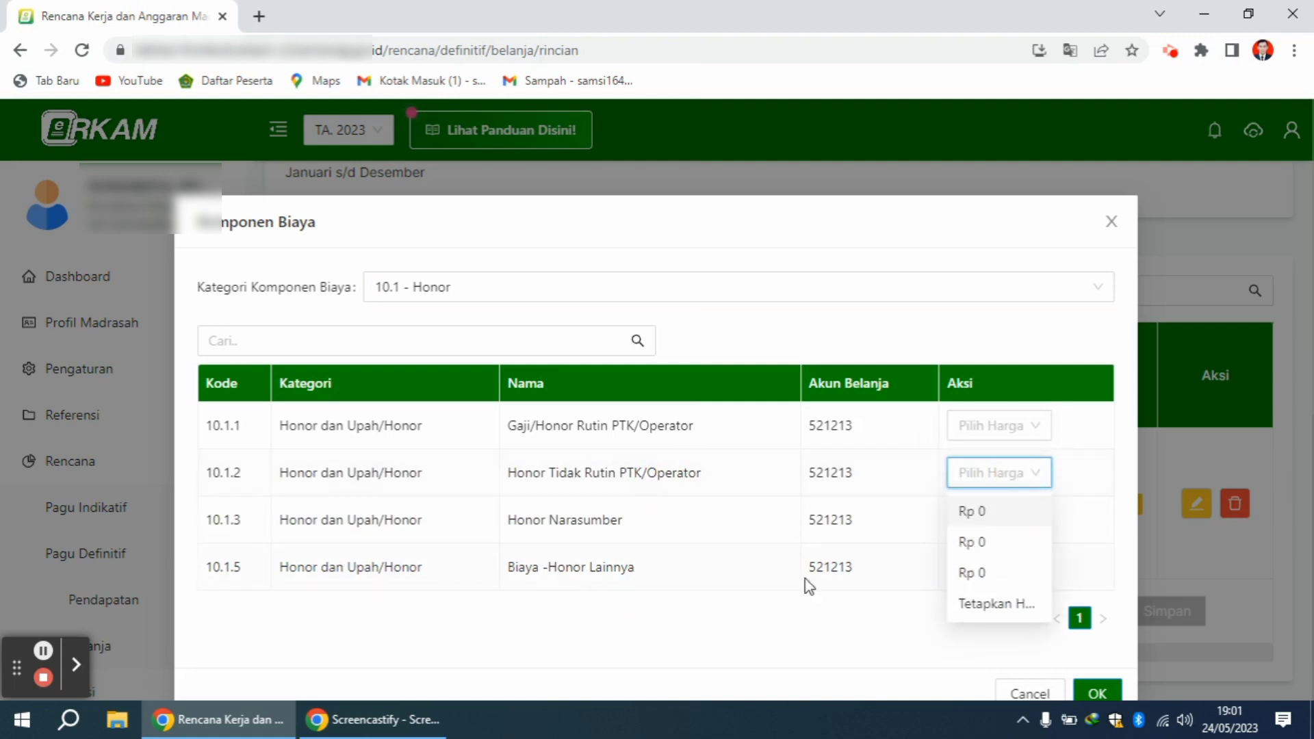
pyautogui.click(695, 520)
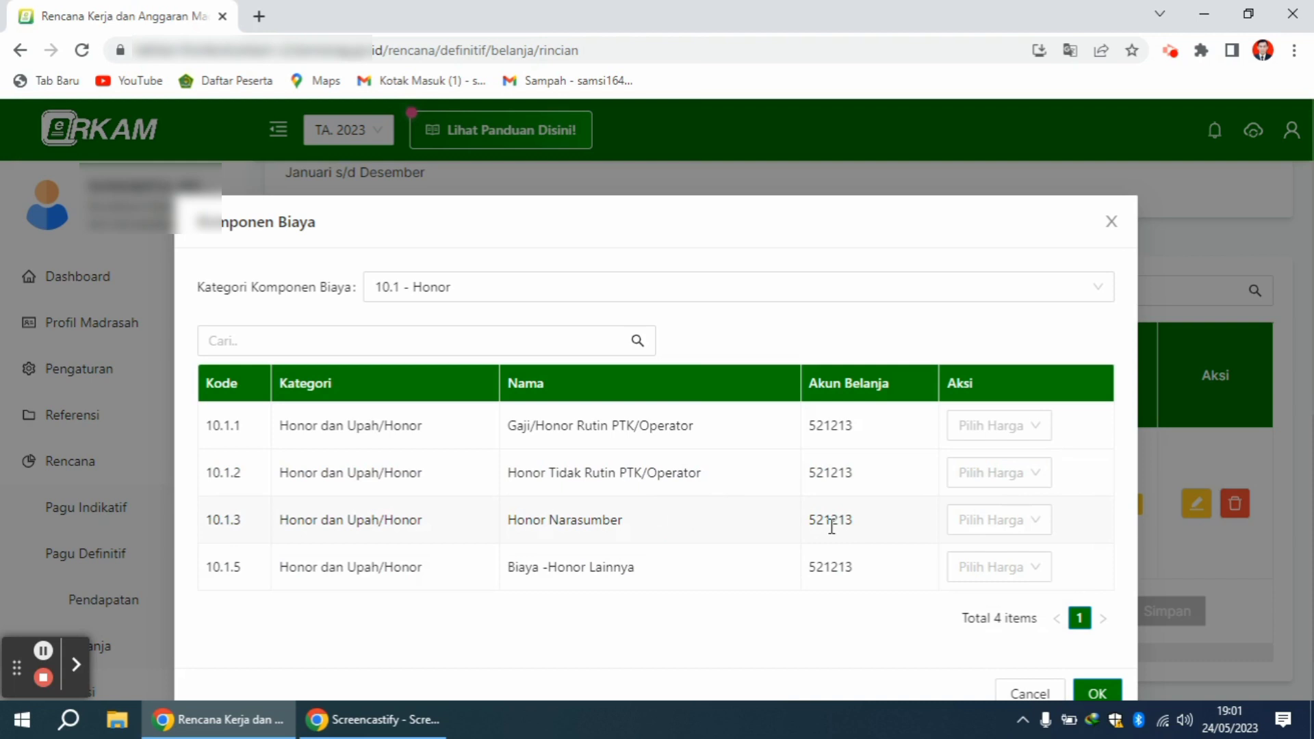
# Select Honor Narasumber as the cost component with a self-set unit price of Rp 200,000 and save it
pyautogui.click(1012, 521)
pyautogui.click(994, 649)
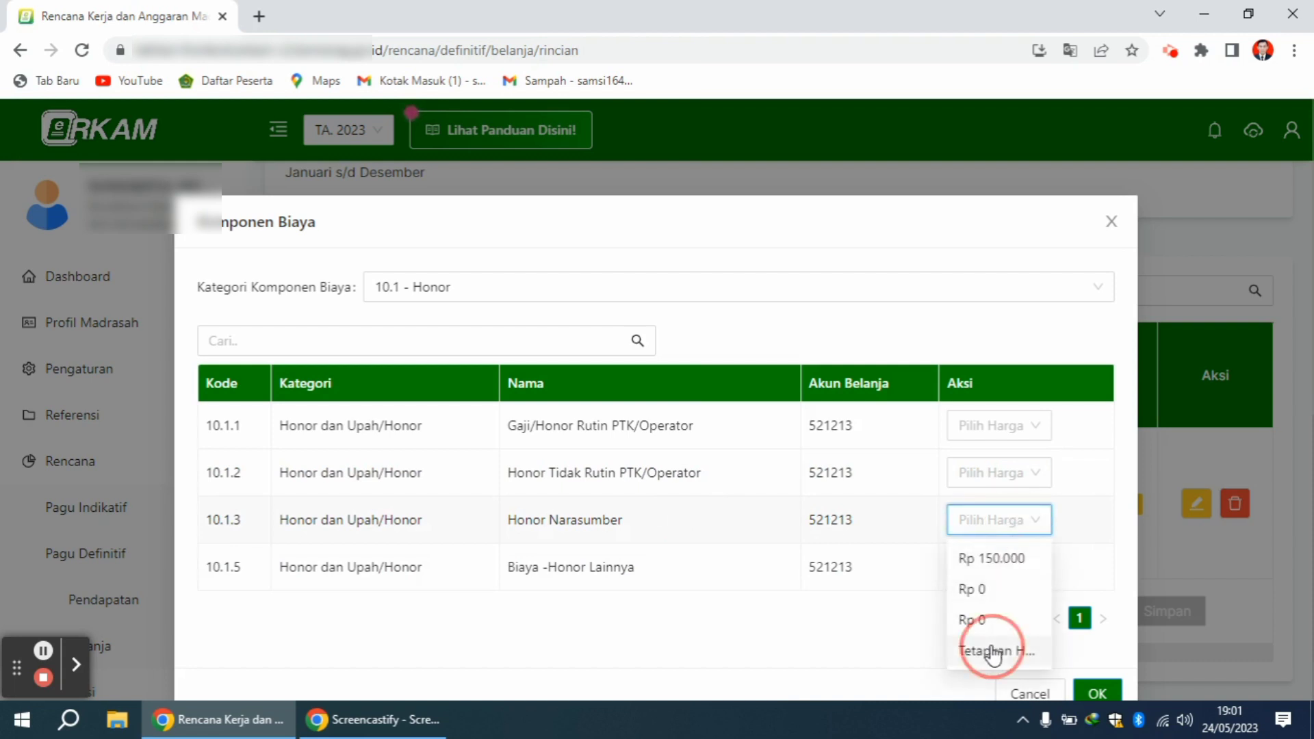
pyautogui.click(475, 322)
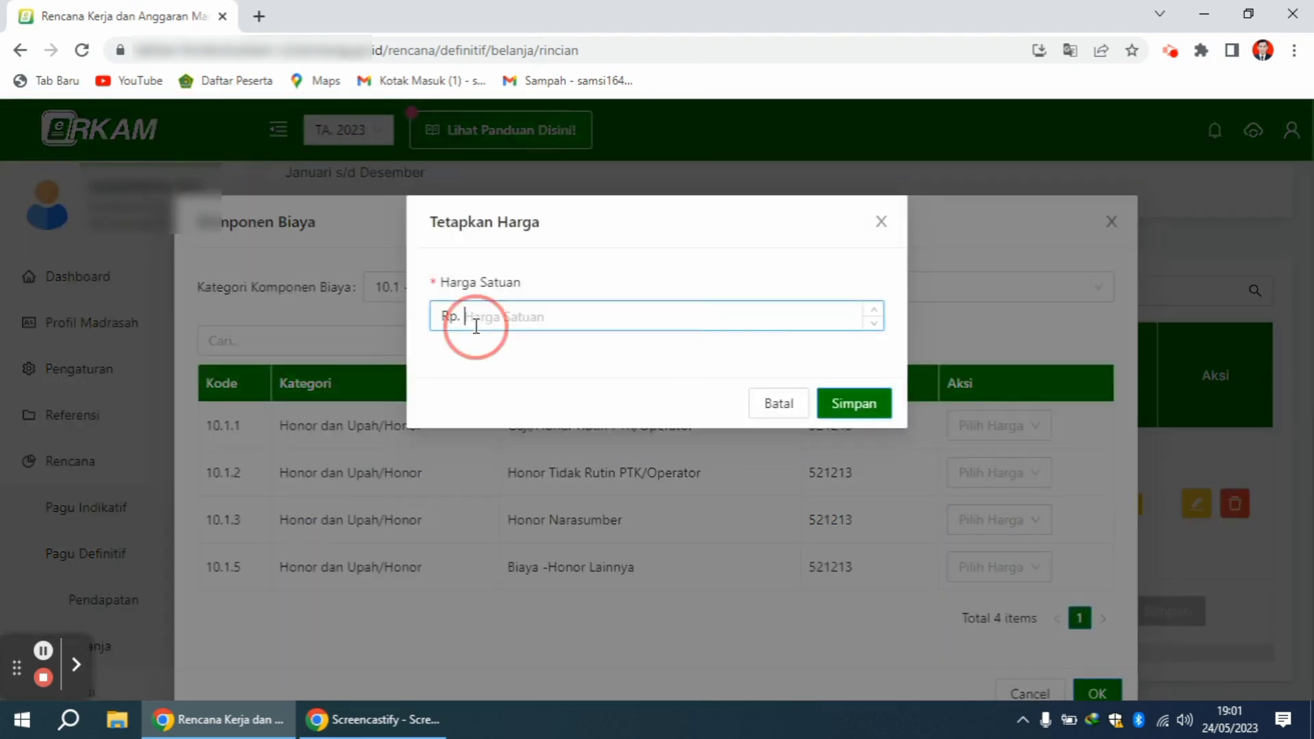
pyautogui.write('200,000')
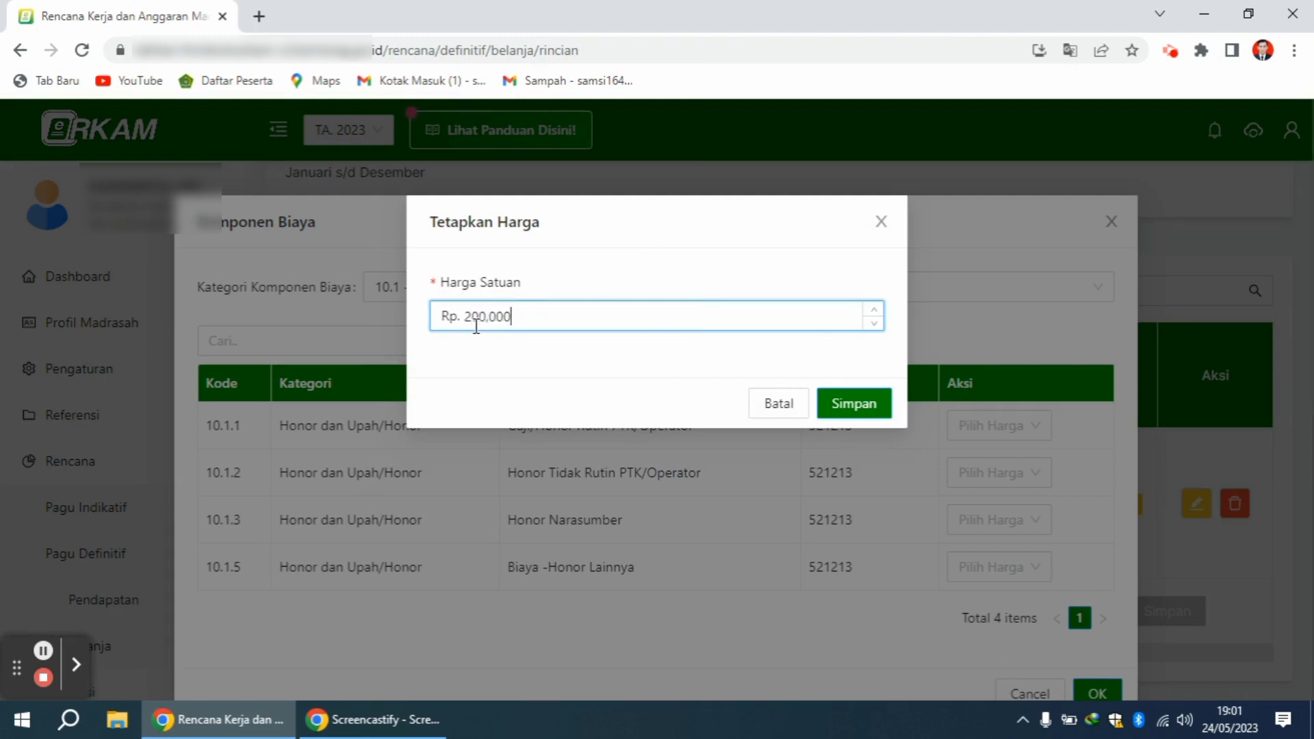
pyautogui.click(856, 403)
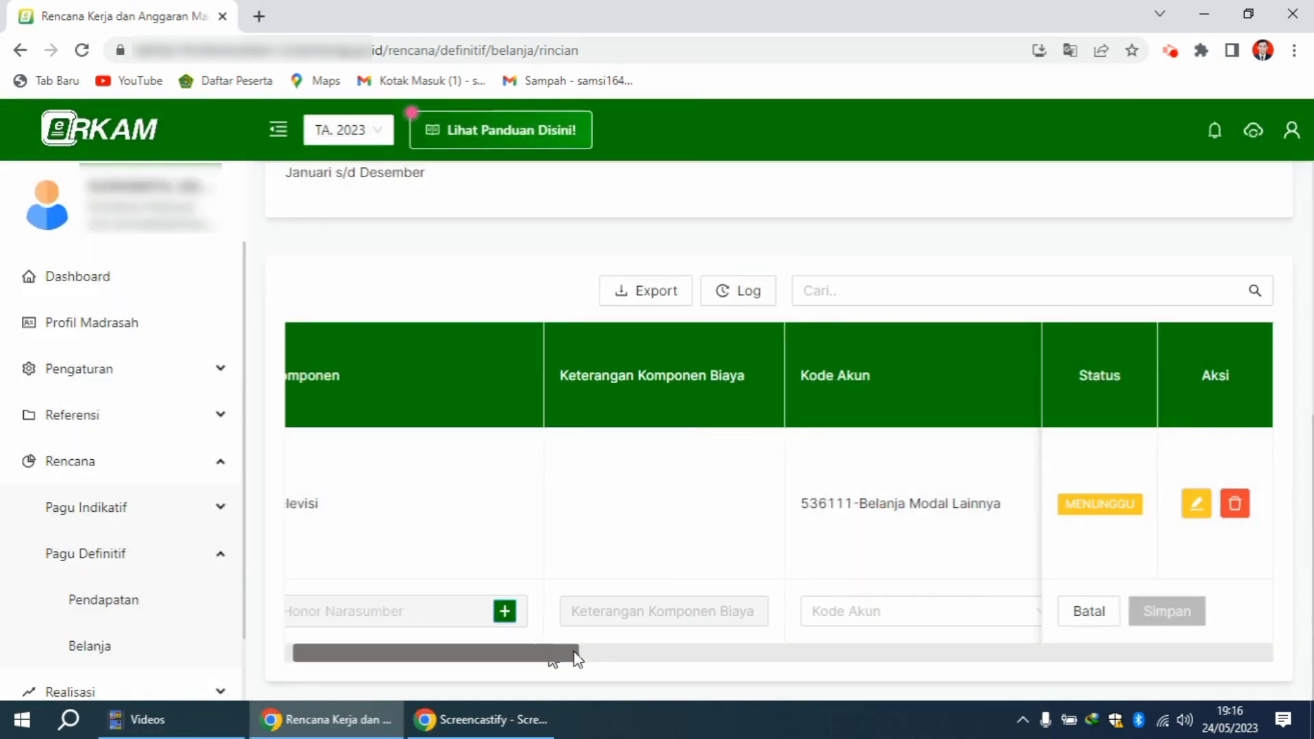
# Set the Honor Narasumber line's account code to 521213-Belanja Honor Output Kegiatan
pyautogui.moveTo(575, 657); pyautogui.dragTo(648, 657)
pyautogui.click(629, 623)
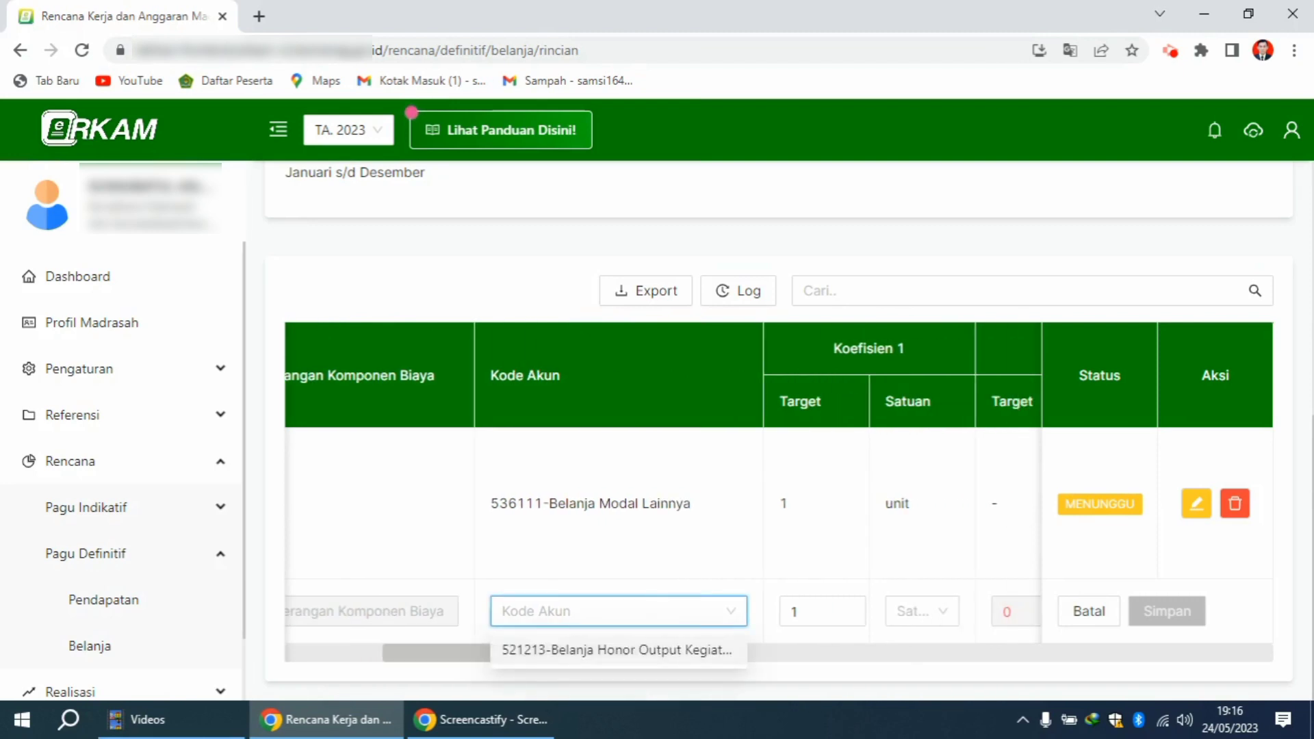
pyautogui.click(627, 622)
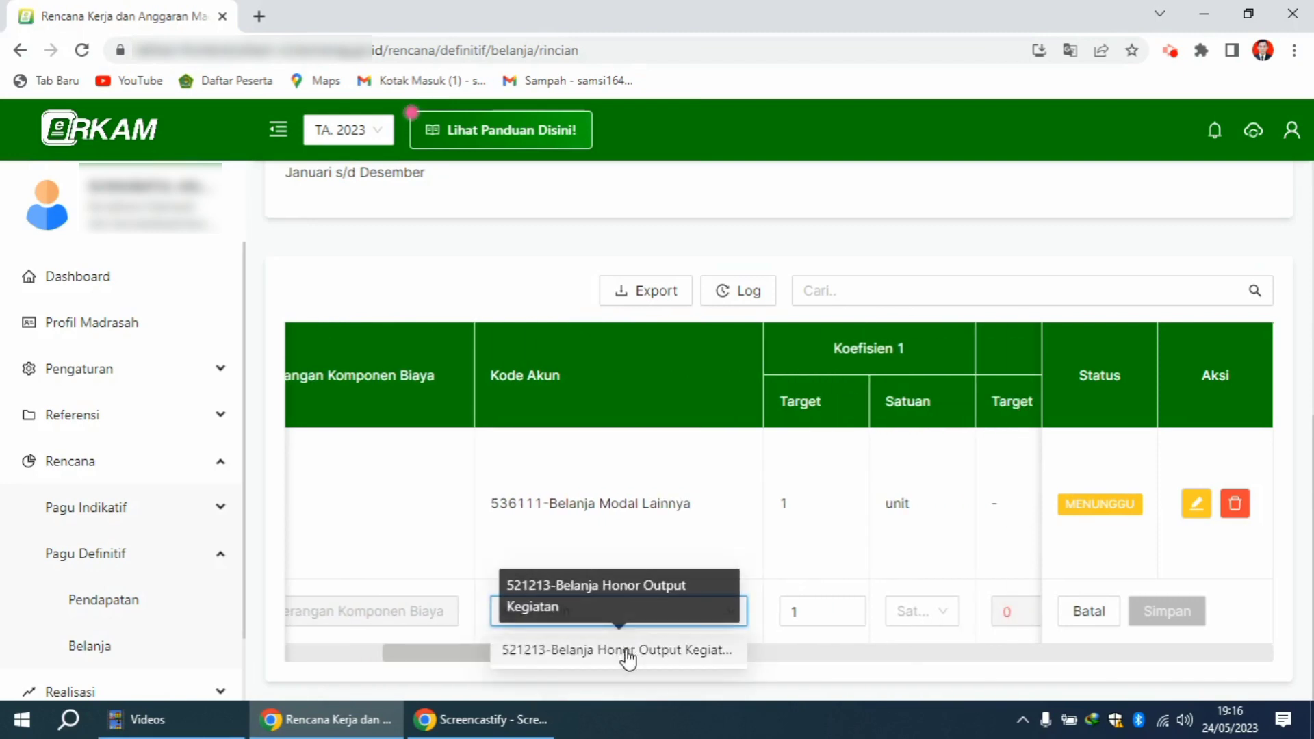
pyautogui.click(630, 650)
# Set the unit of Koefisien 1 to OH for the Honor Narasumber line
pyautogui.moveTo(630, 650); pyautogui.dragTo(701, 654)
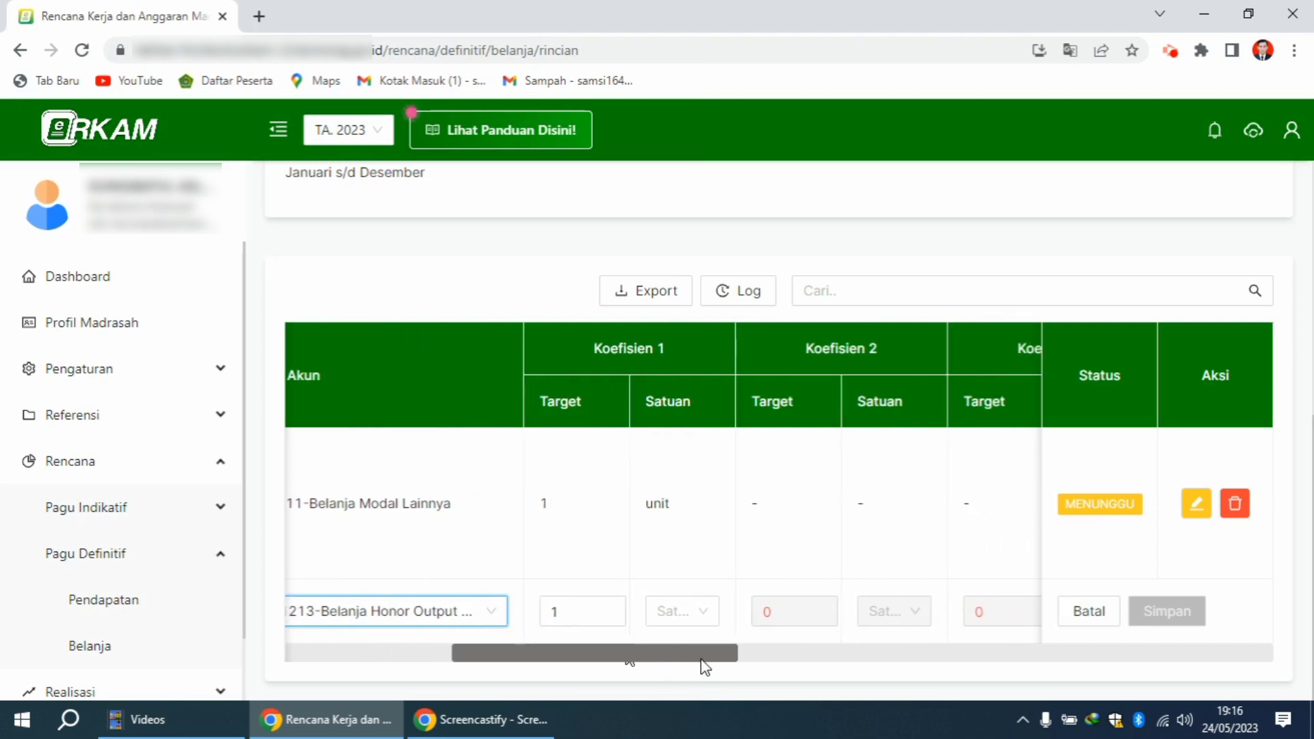
pyautogui.click(683, 606)
pyautogui.click(683, 606)
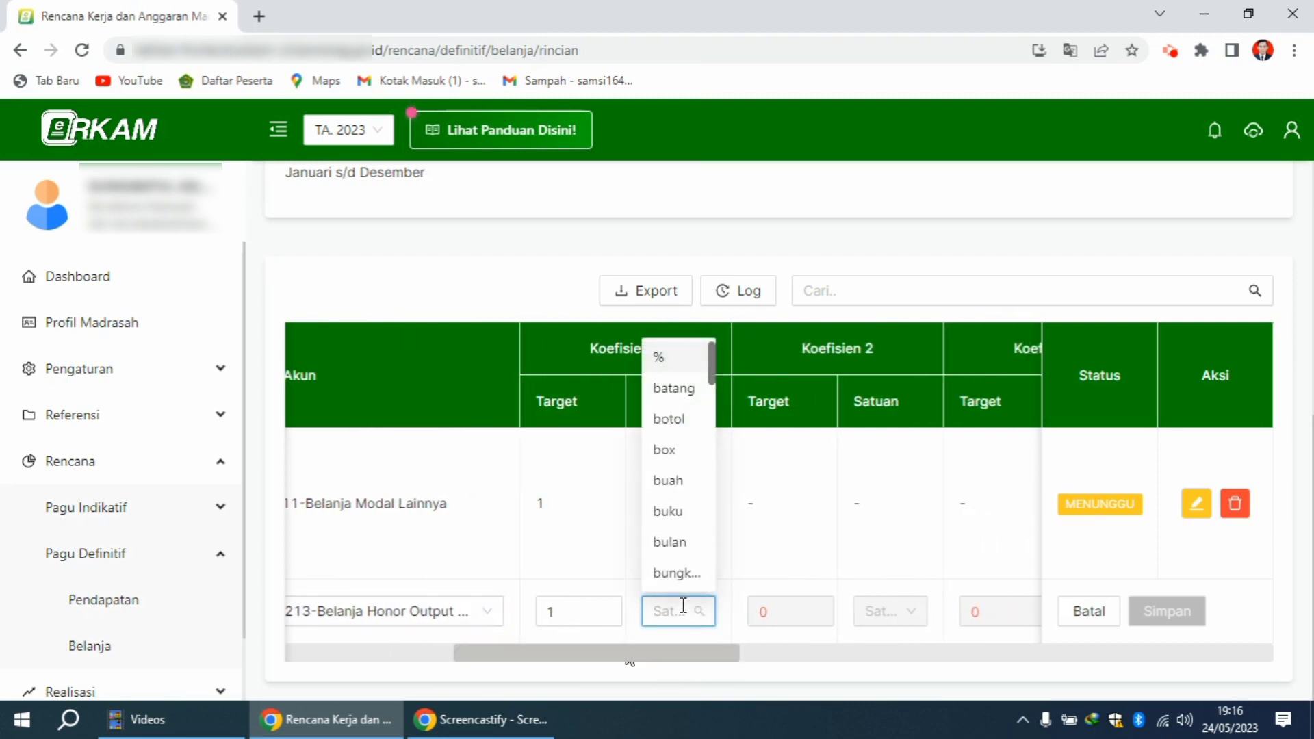
pyautogui.write('ob')
pyautogui.press('Return')
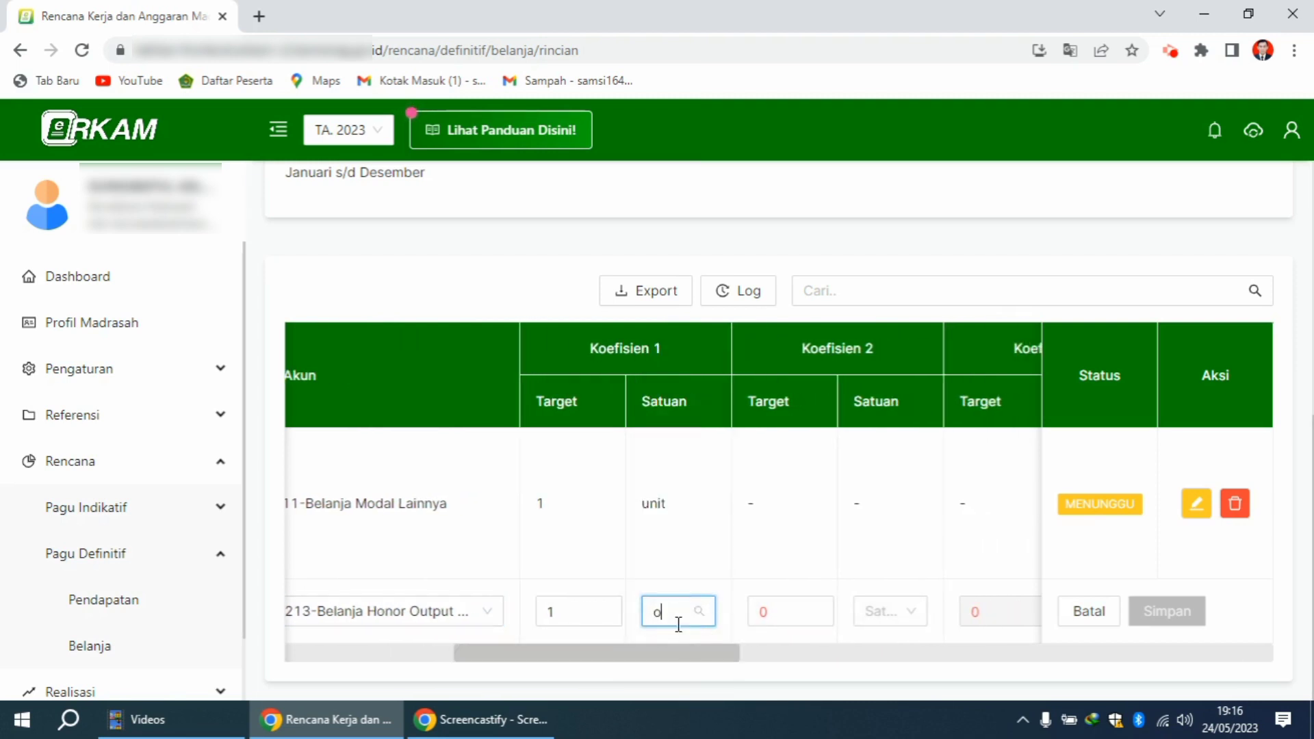
pyautogui.write('h')
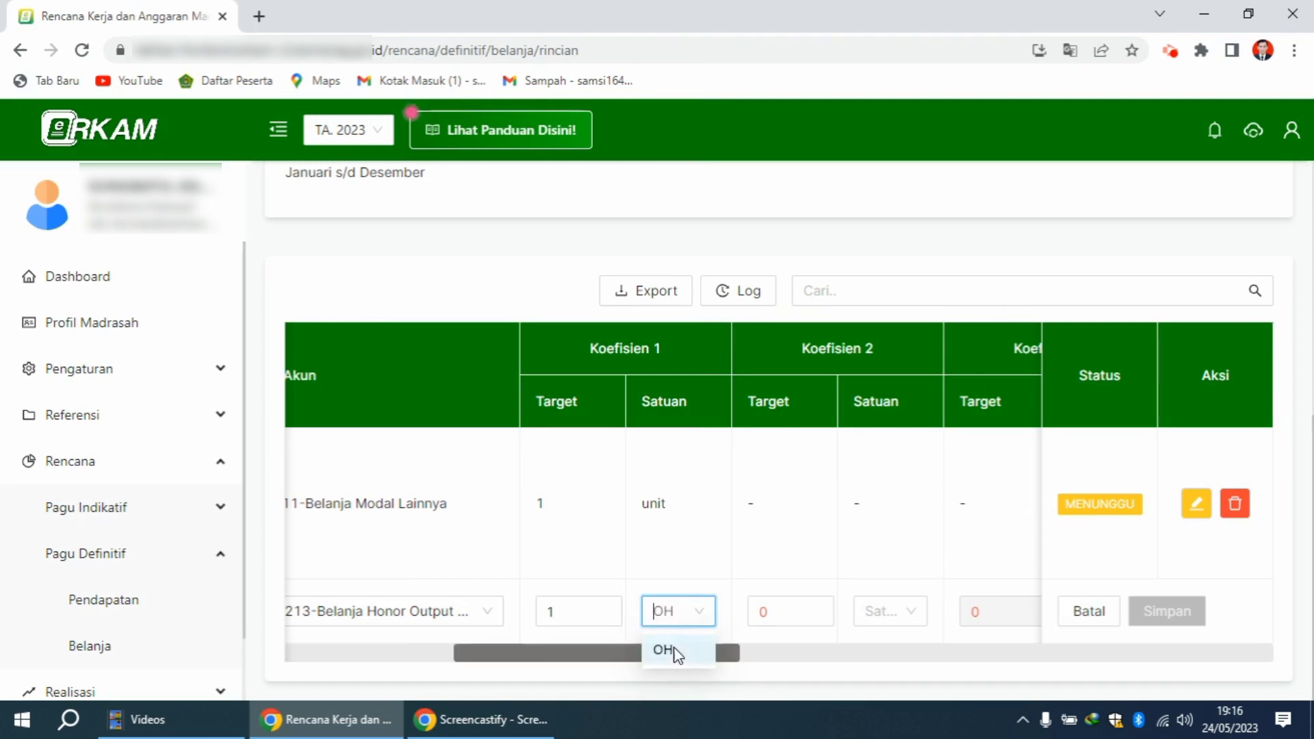
pyautogui.click(674, 651)
# Set the Honor Narasumber line's PPN treatment to Tidak ada PPN
pyautogui.moveTo(668, 652); pyautogui.dragTo(904, 660)
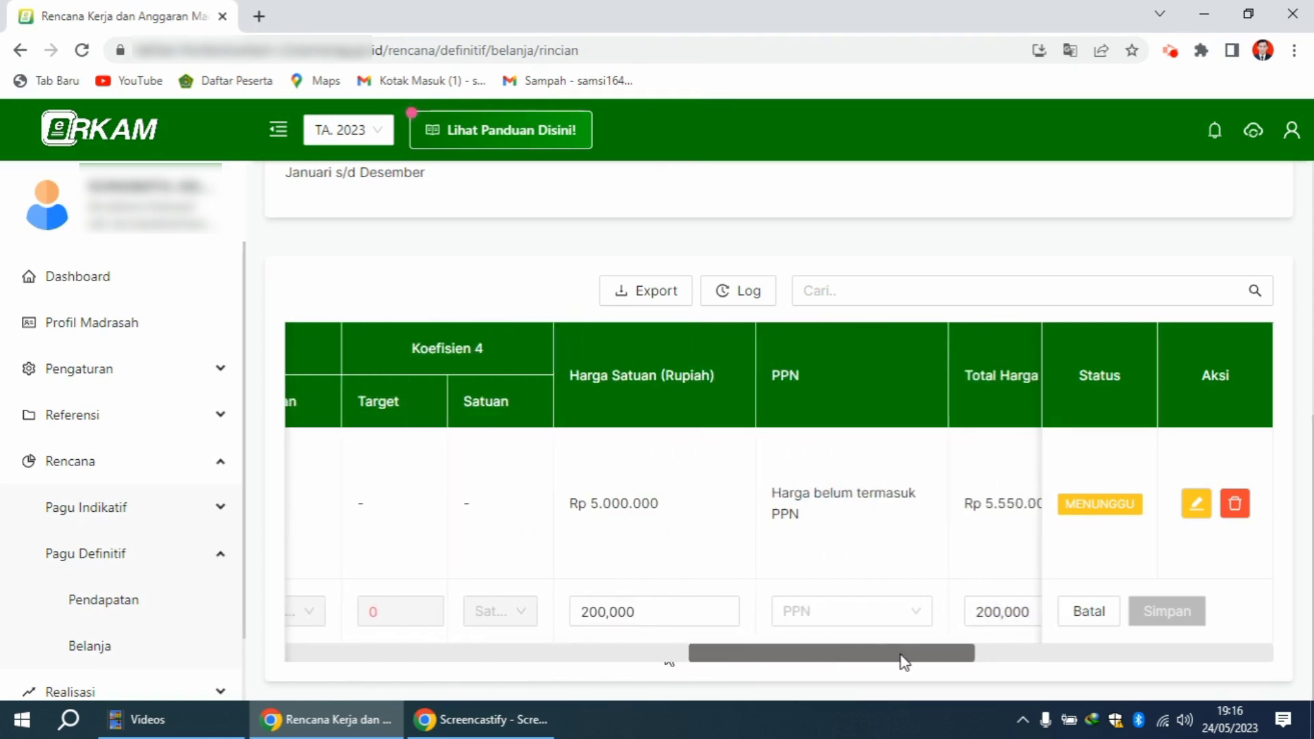
pyautogui.click(886, 619)
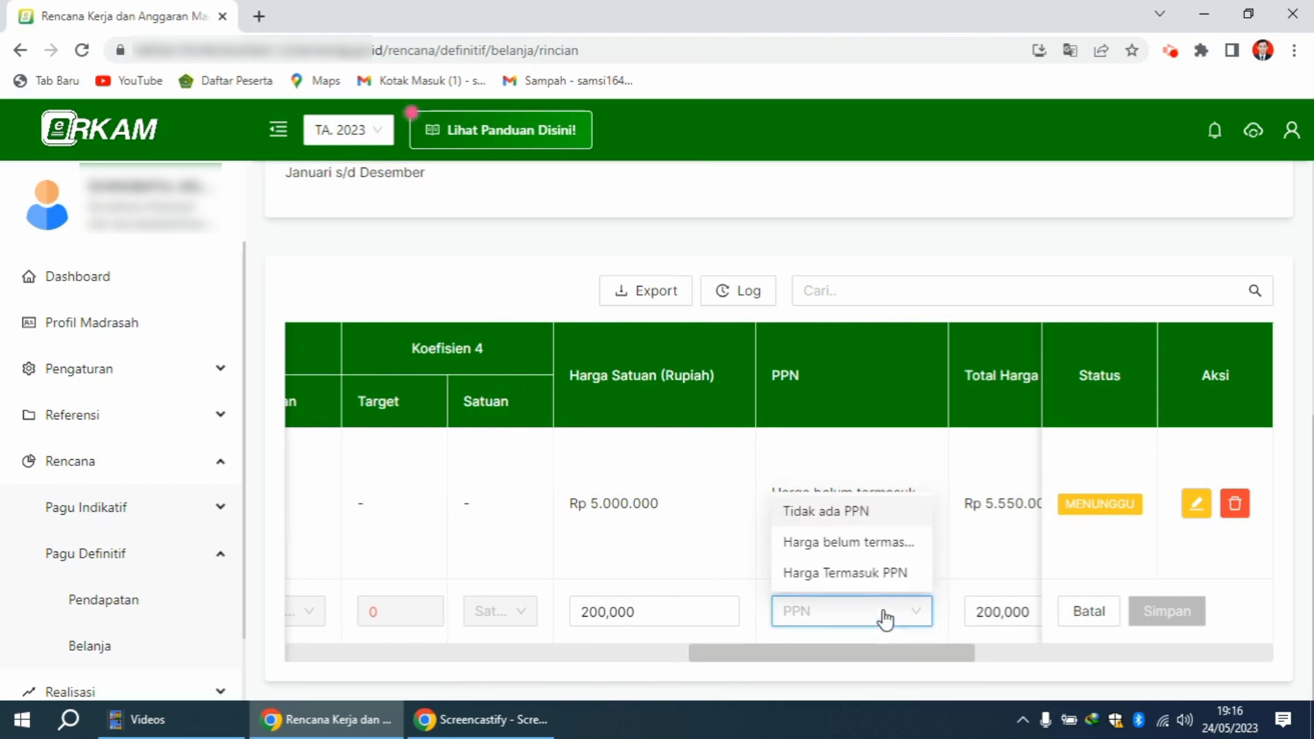
pyautogui.click(849, 511)
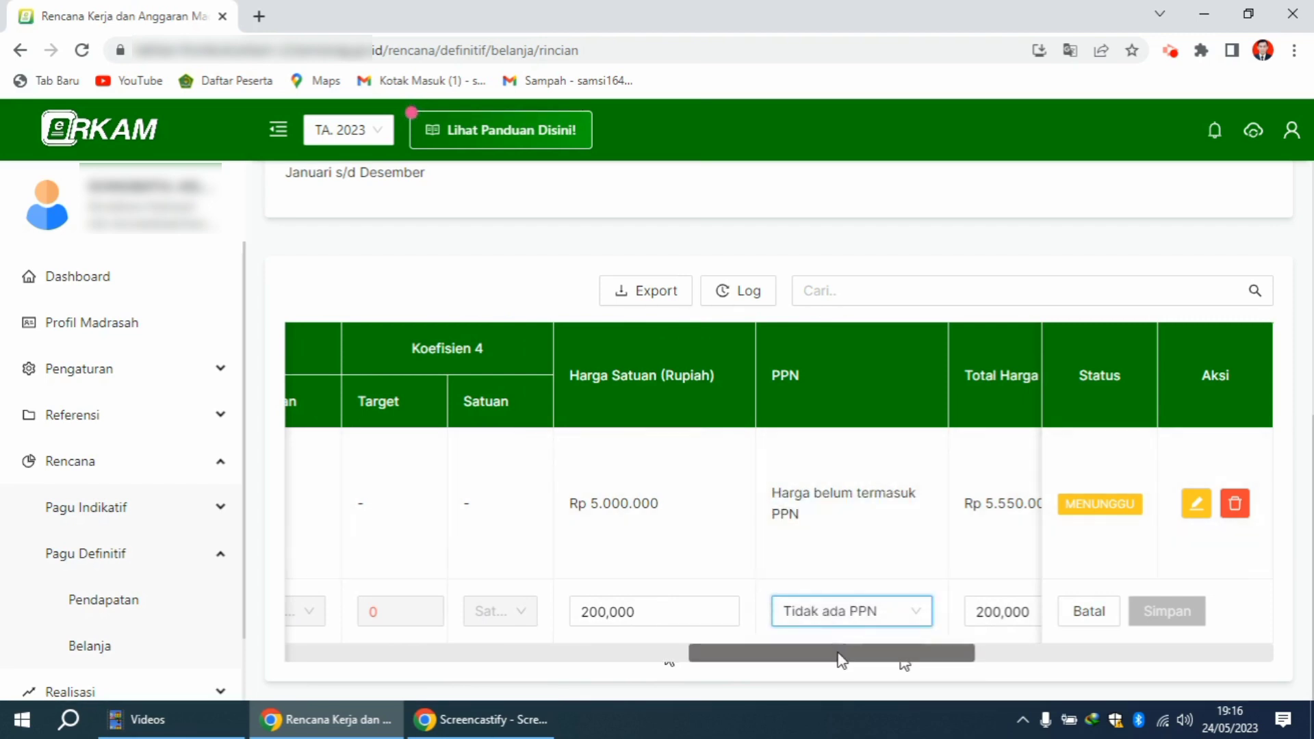
# Add APBN - BOS Tahap 1 as the Honor Narasumber line's funding source with an allocated quantity of 1 and save it
pyautogui.moveTo(839, 660); pyautogui.dragTo(960, 667)
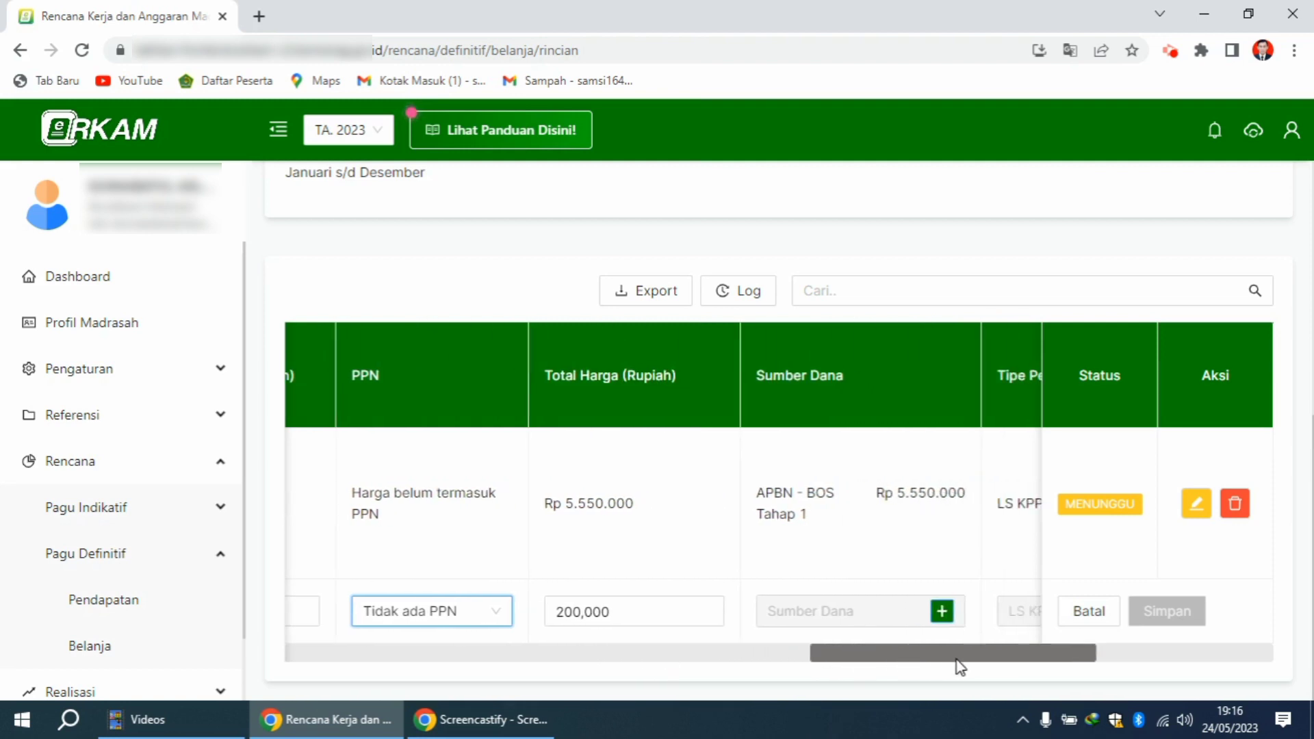
pyautogui.moveTo(960, 667); pyautogui.dragTo(997, 667)
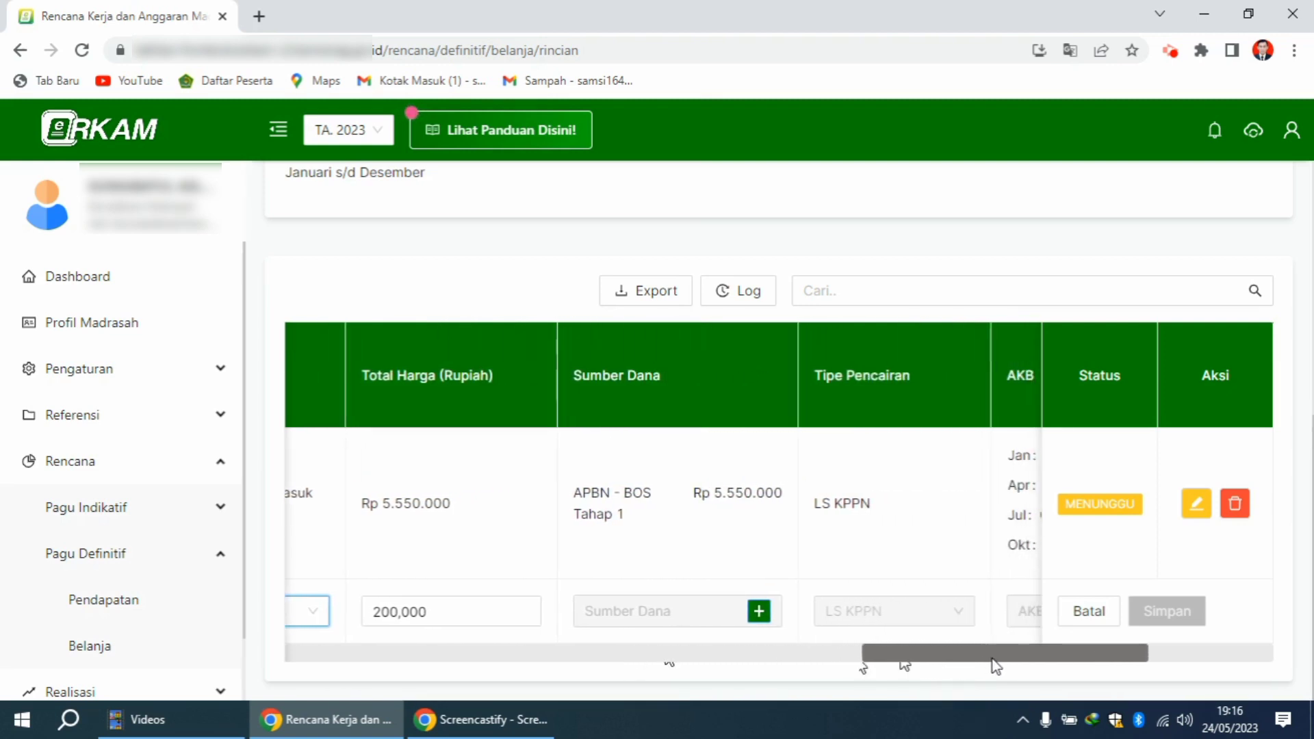
pyautogui.click(759, 615)
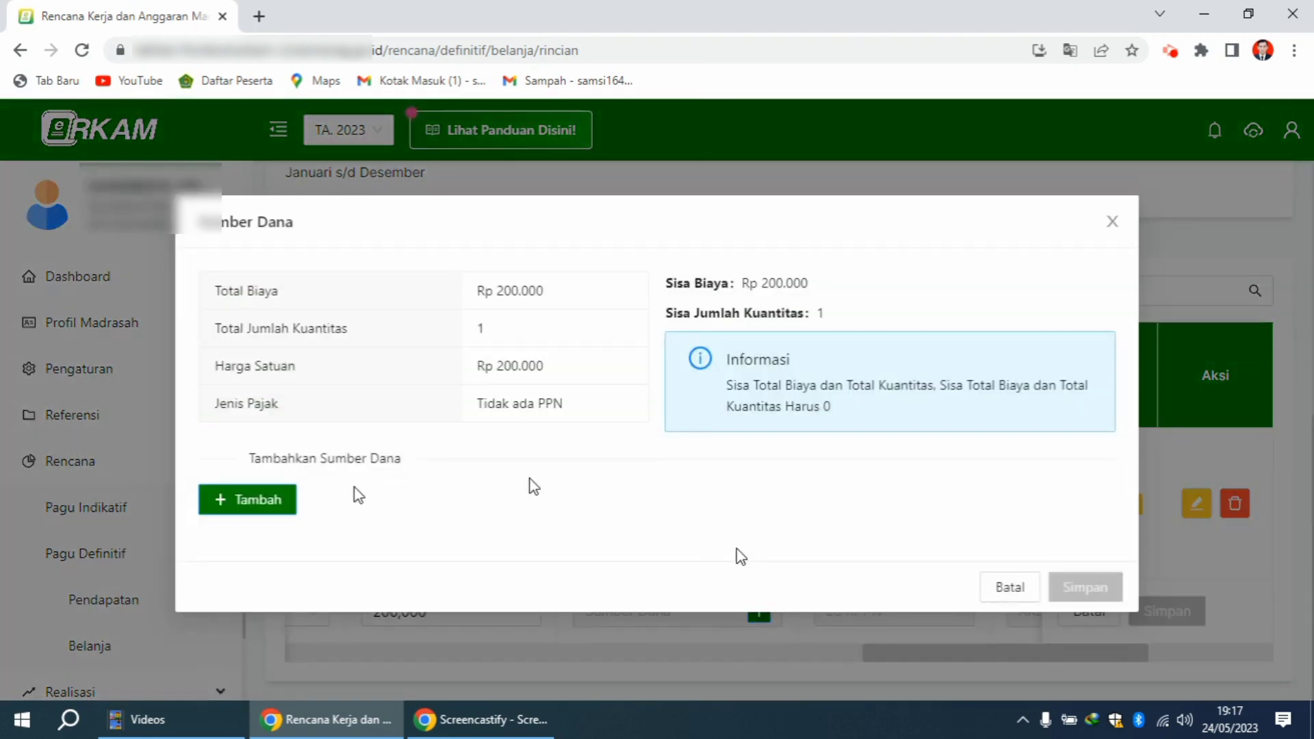
pyautogui.click(280, 501)
pyautogui.click(272, 537)
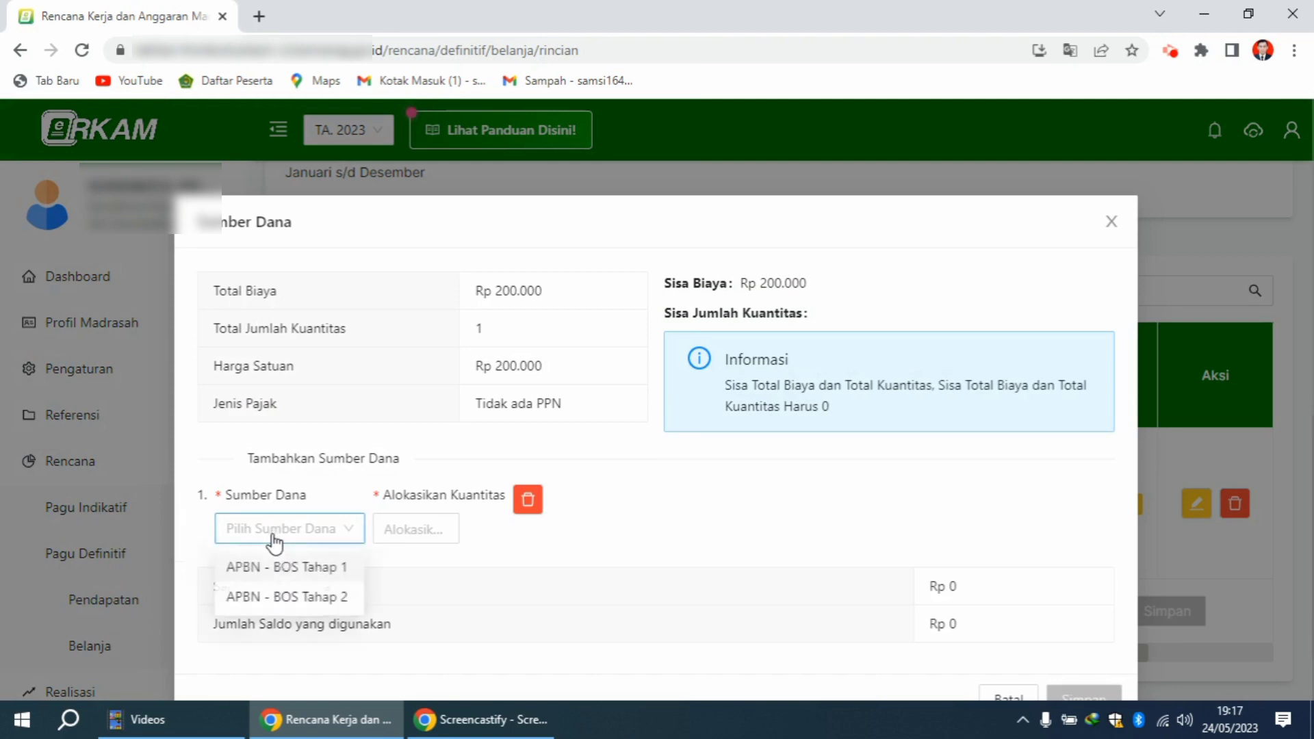
pyautogui.click(280, 568)
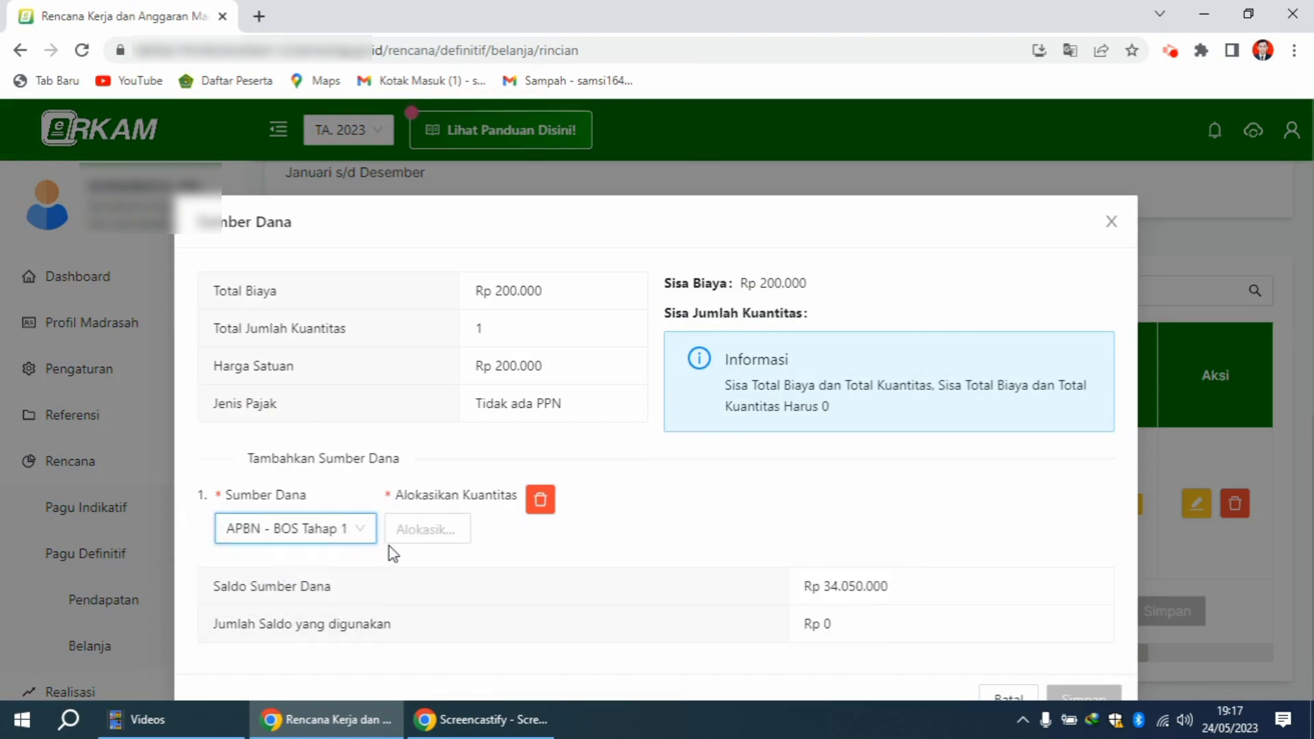
pyautogui.click(409, 533)
pyautogui.write('1')
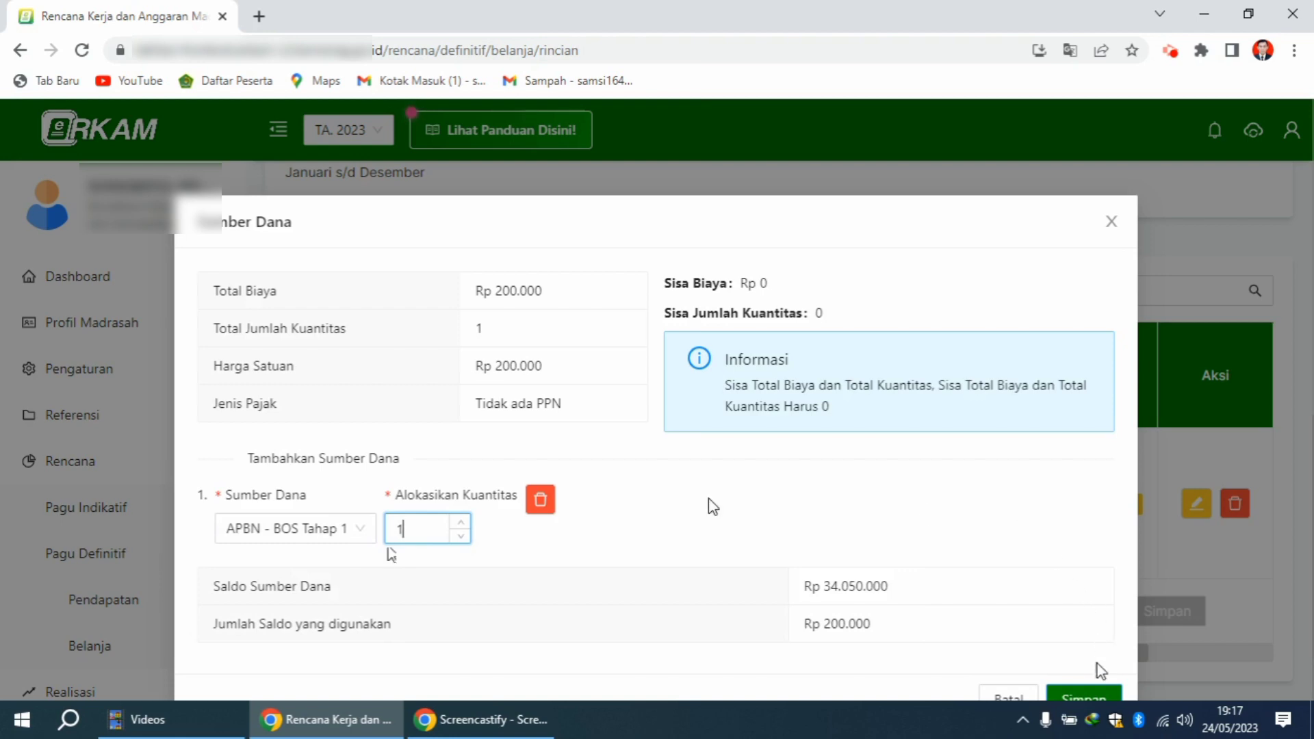
pyautogui.click(1095, 695)
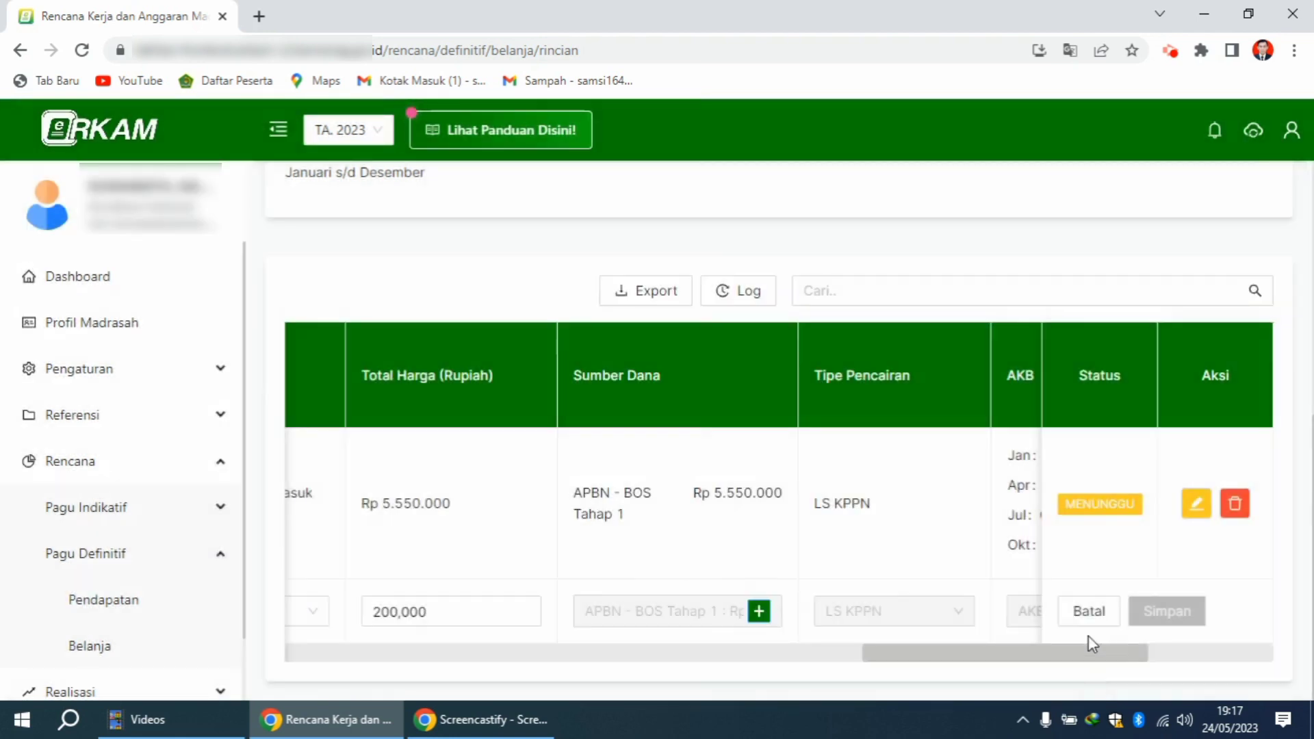
pyautogui.moveTo(973, 654); pyautogui.dragTo(1042, 662)
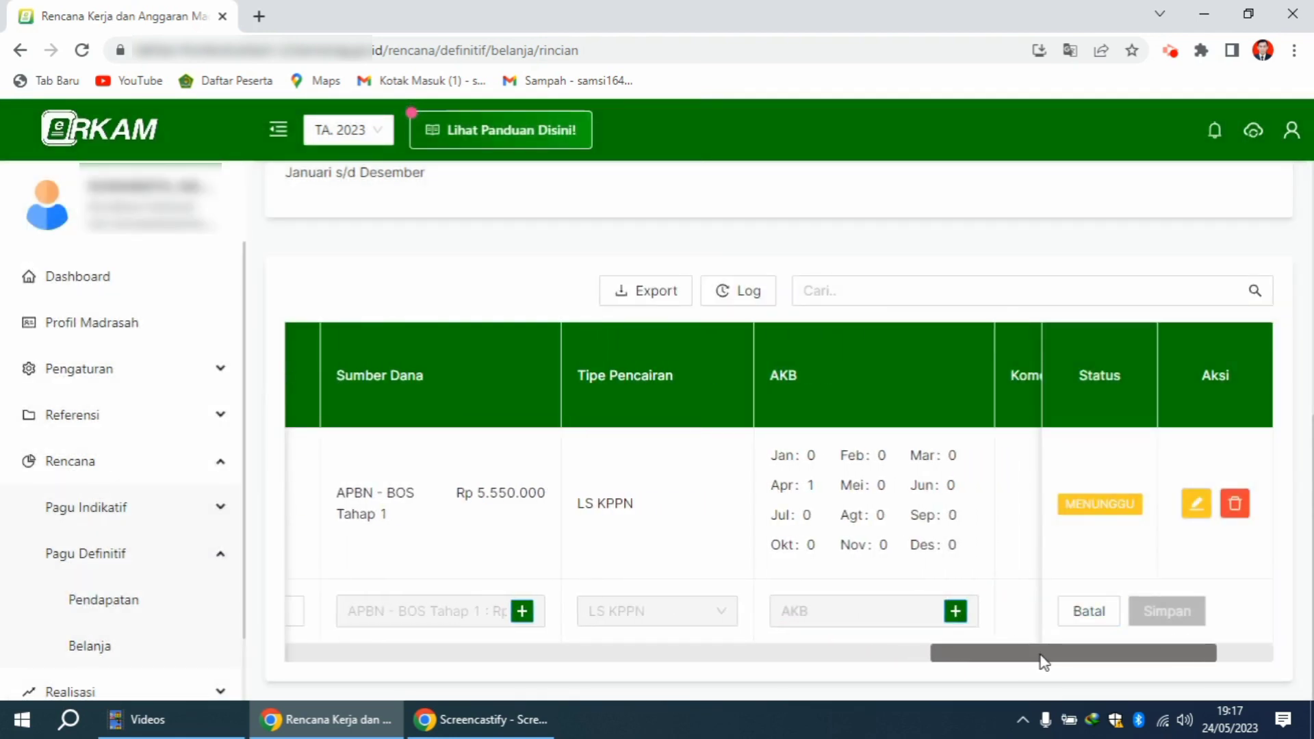
# Allocate the Honor Narasumber line's quantity of 1 to April in the monthly cash budget and save the spending line
pyautogui.click(955, 611)
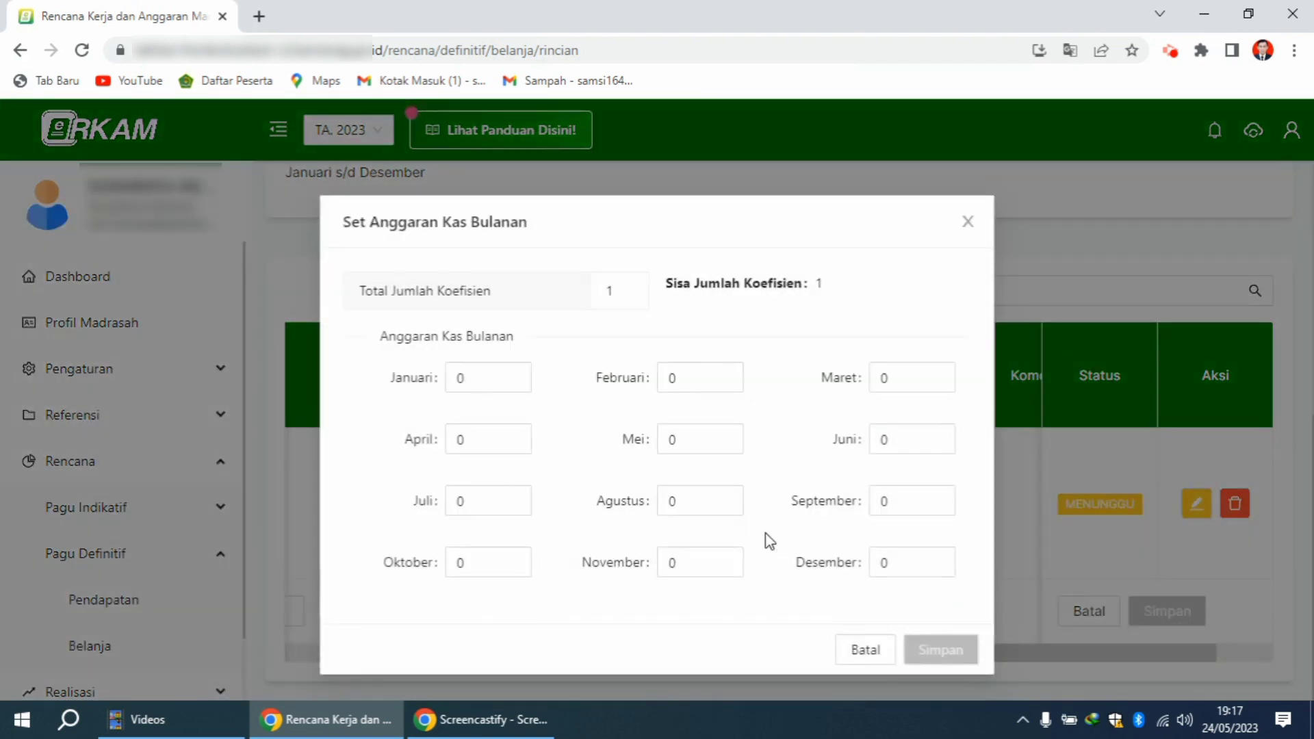
pyautogui.click(483, 436)
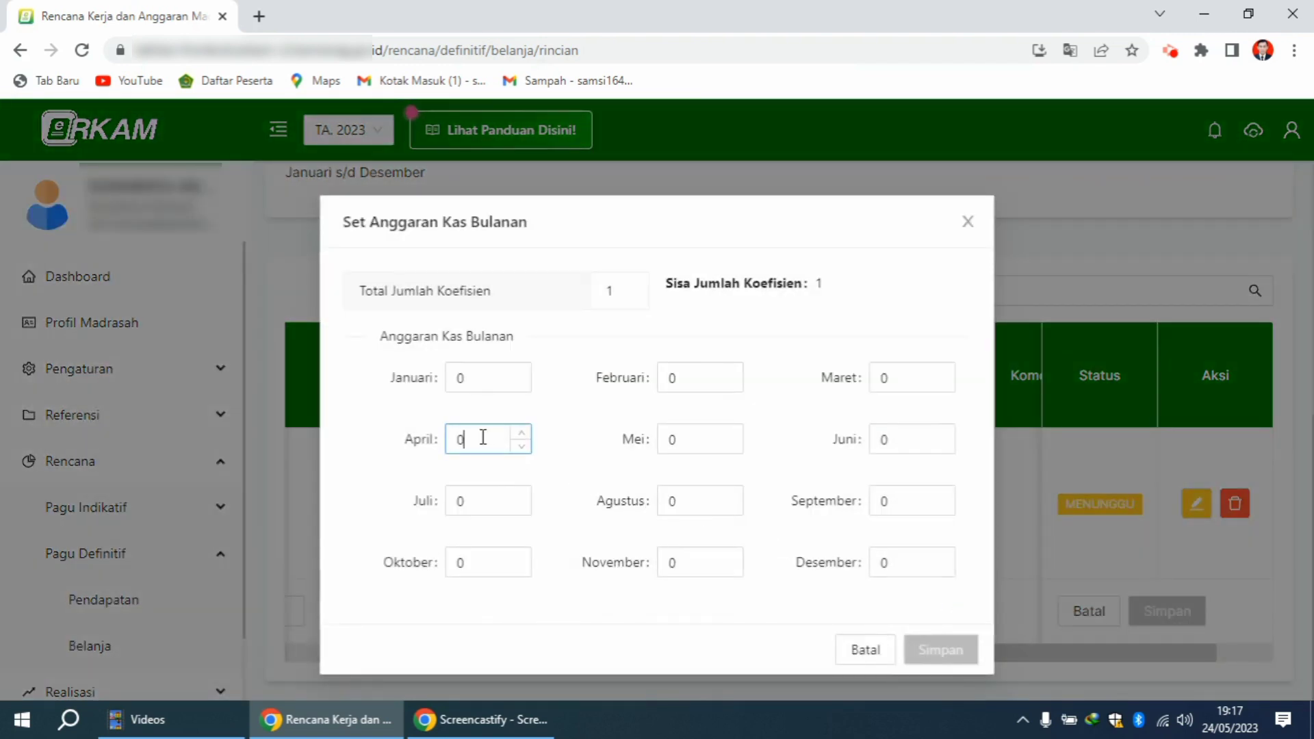
pyautogui.click(521, 433)
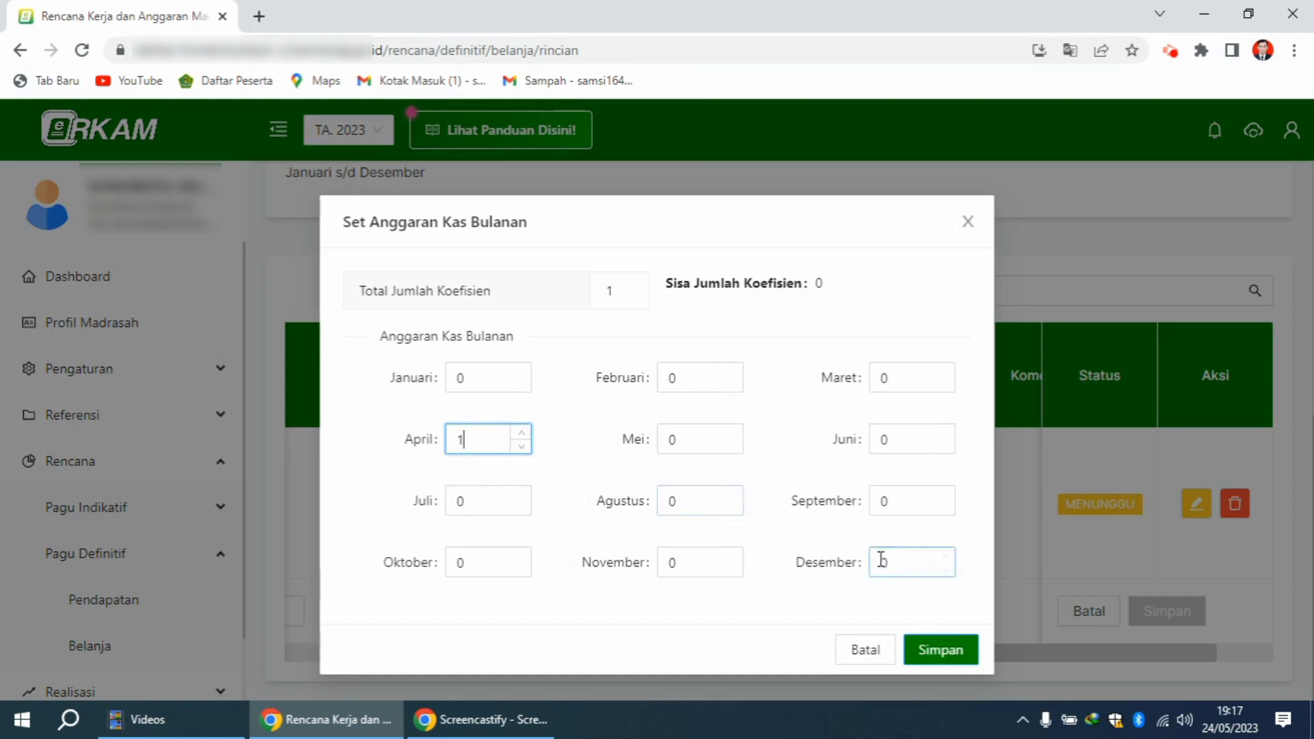
pyautogui.click(940, 649)
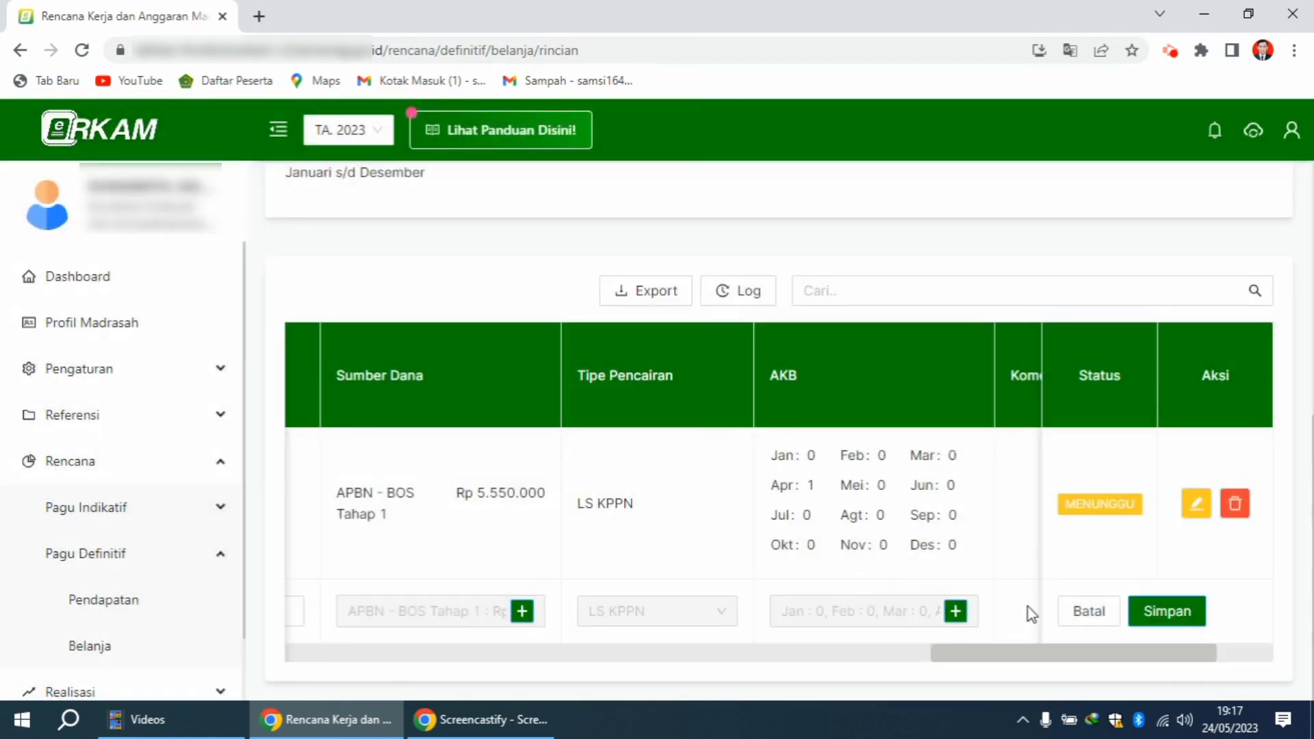
pyautogui.click(1166, 610)
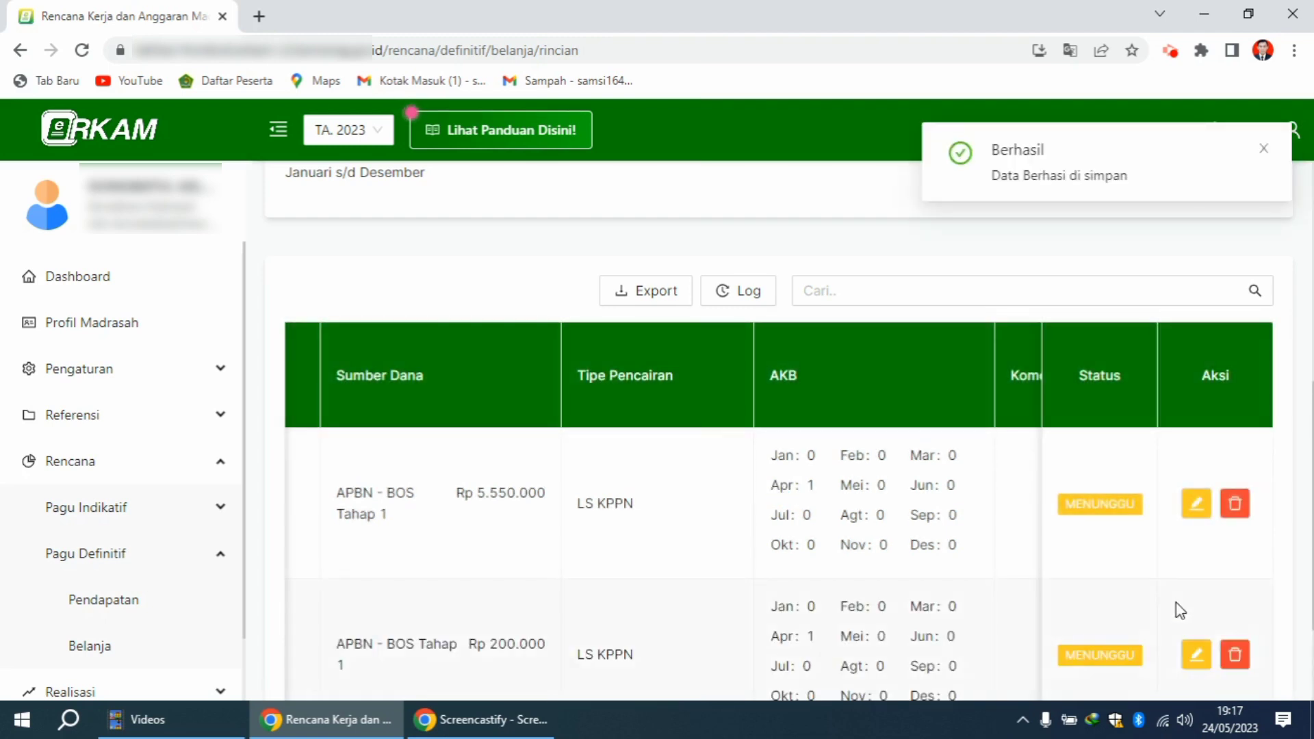
pyautogui.click(1264, 155)
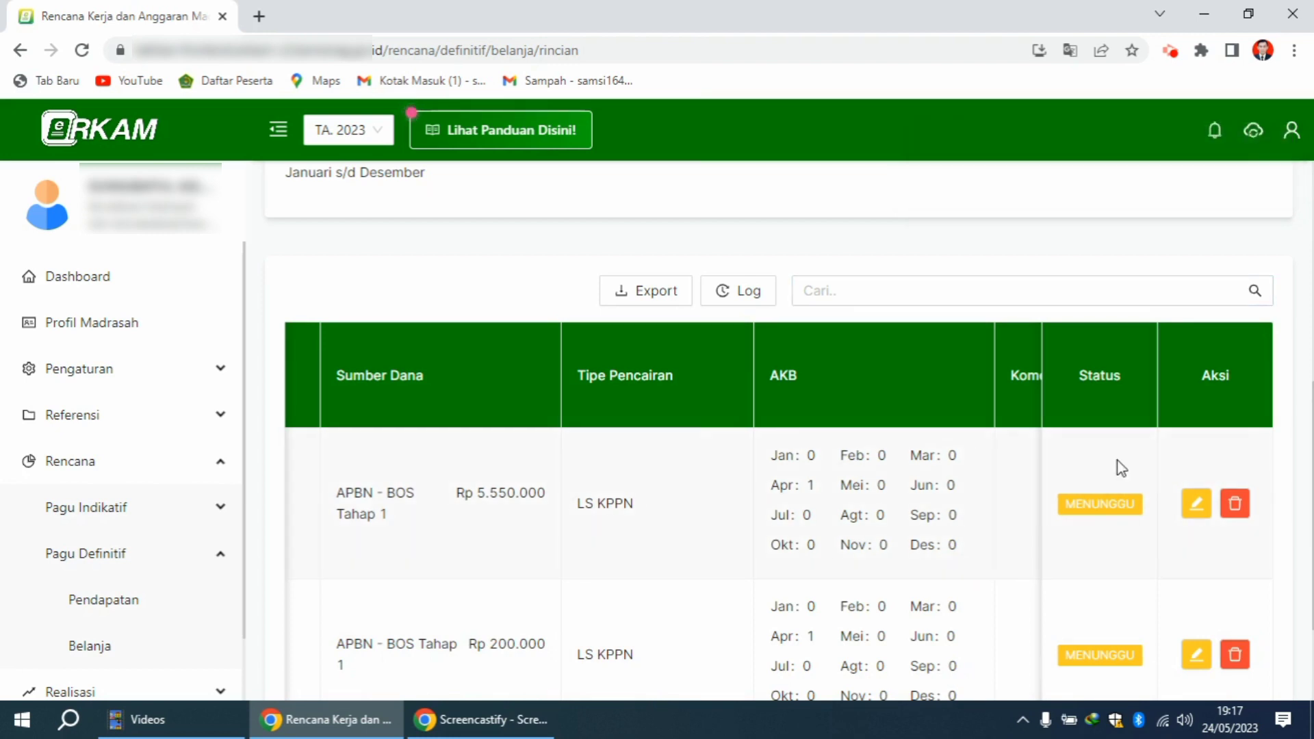
# Log out of the account used to enter the spending lines
pyautogui.scroll(-2, 1215, 453)
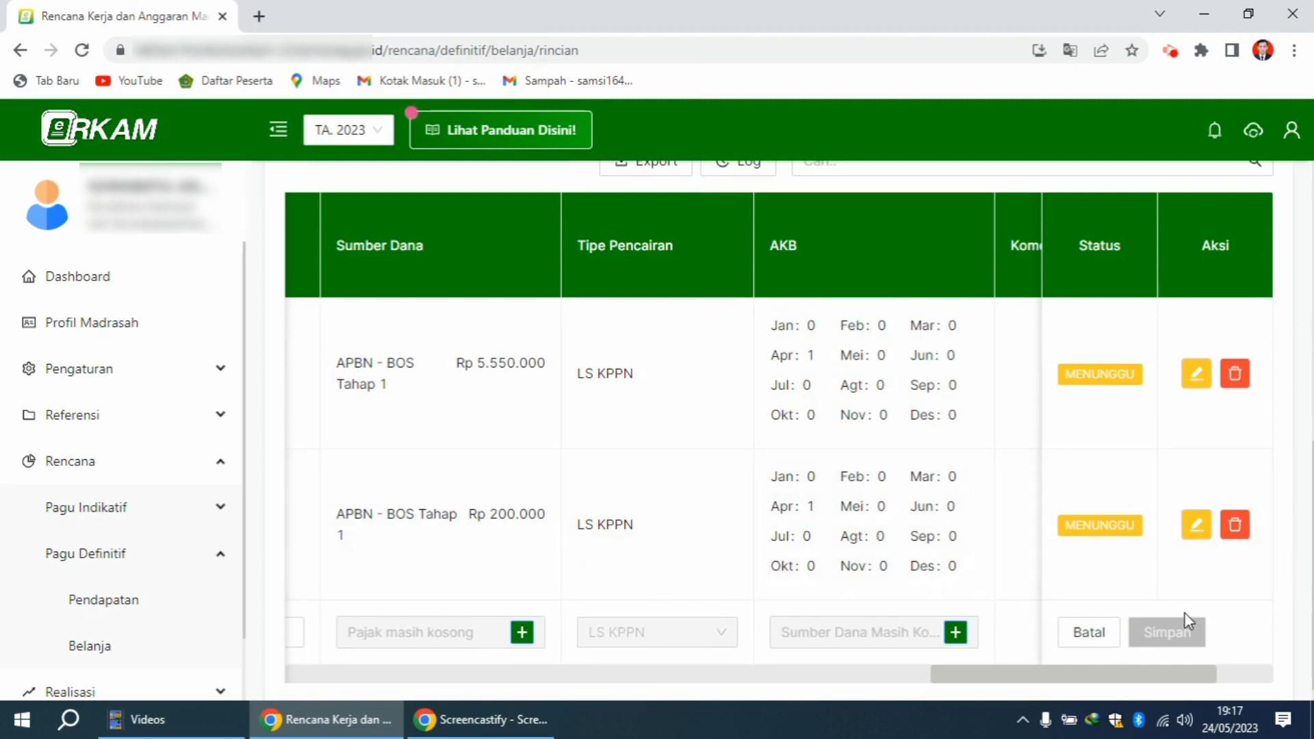
pyautogui.moveTo(1159, 670)
pyautogui.mouseDown()
pyautogui.moveTo(1185, 674)
pyautogui.moveTo(1143, 670)
pyautogui.mouseUp()
pyautogui.scroll(1, 1300, 357)
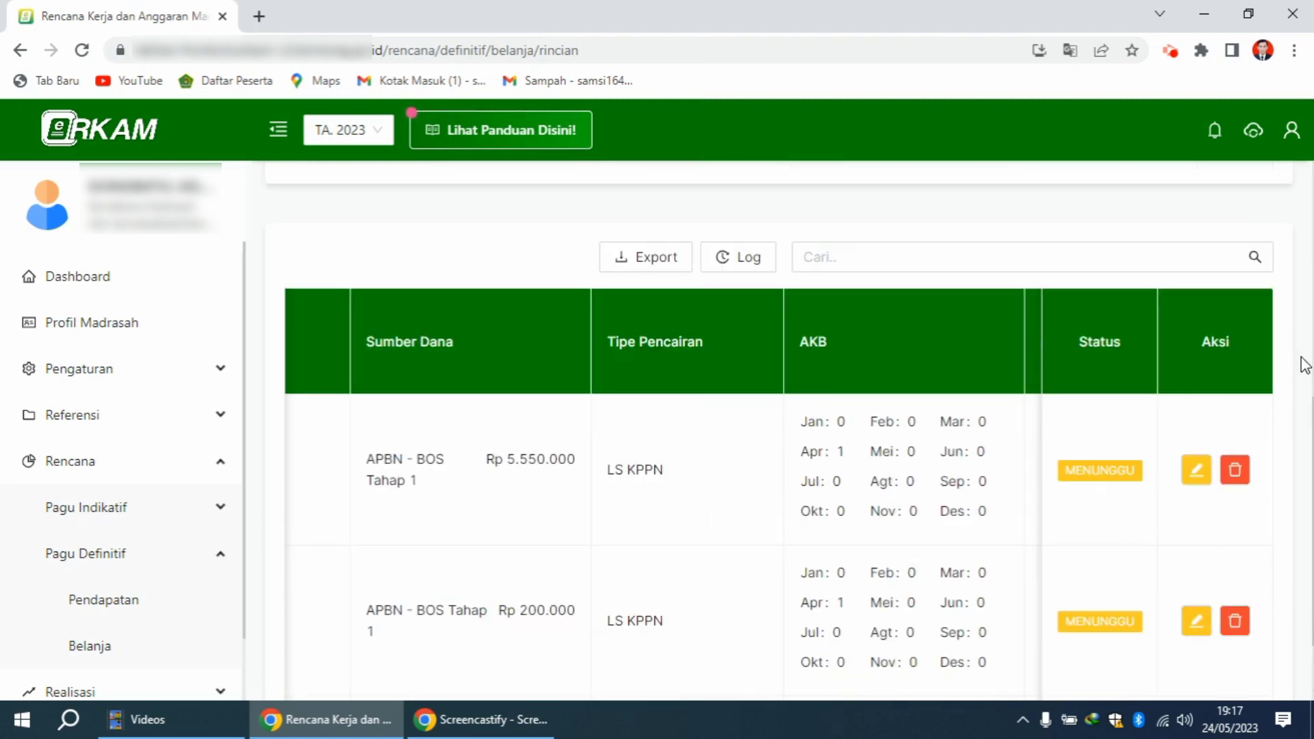
pyautogui.click(1291, 133)
pyautogui.click(1236, 248)
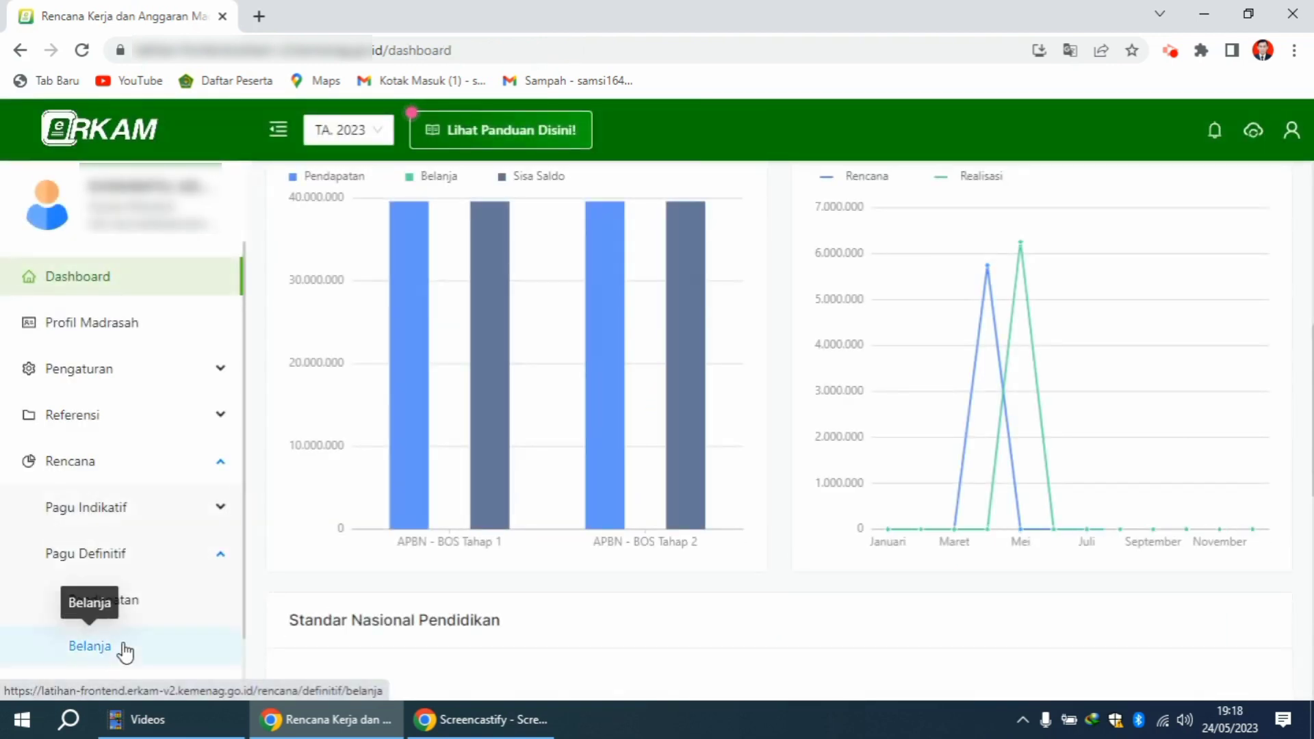
# Open the definitive spending details of Pelaksanaan Kegiatan Belajar Mengajar Digital Madrasah and approve the Televisi line
pyautogui.click(123, 650)
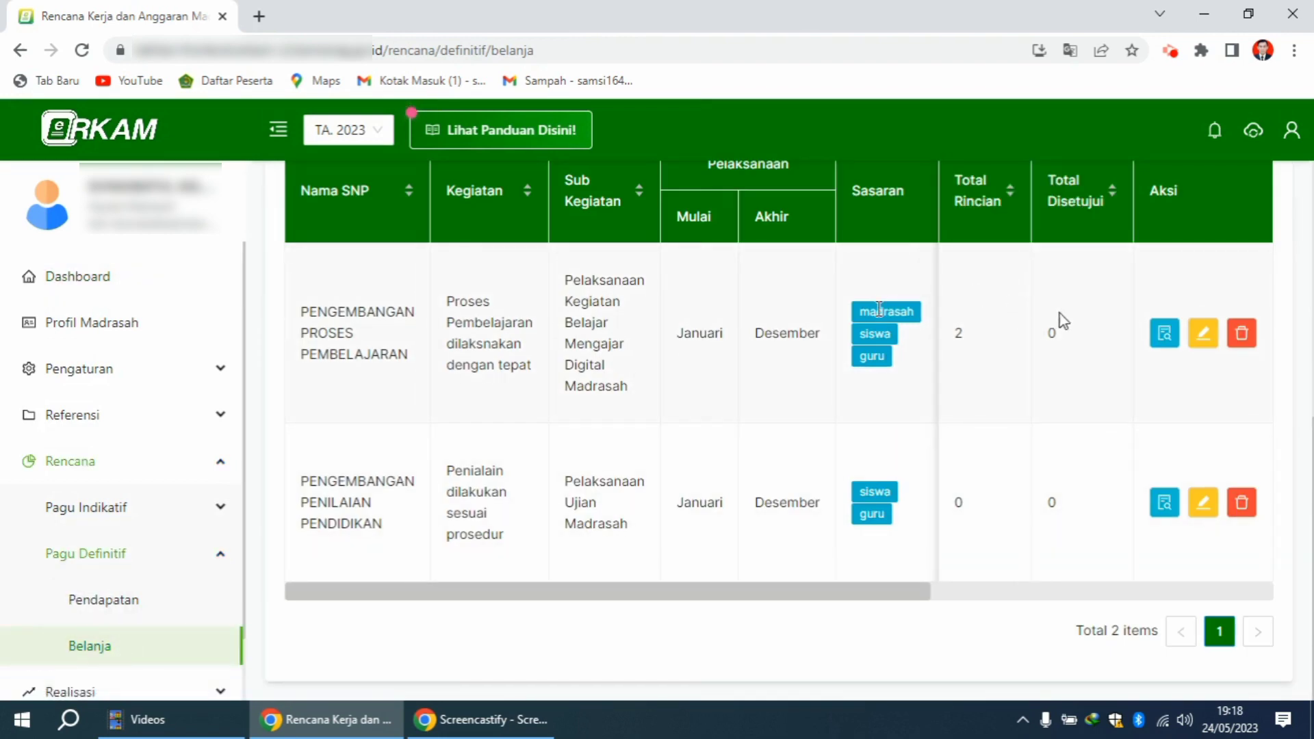
pyautogui.click(1165, 335)
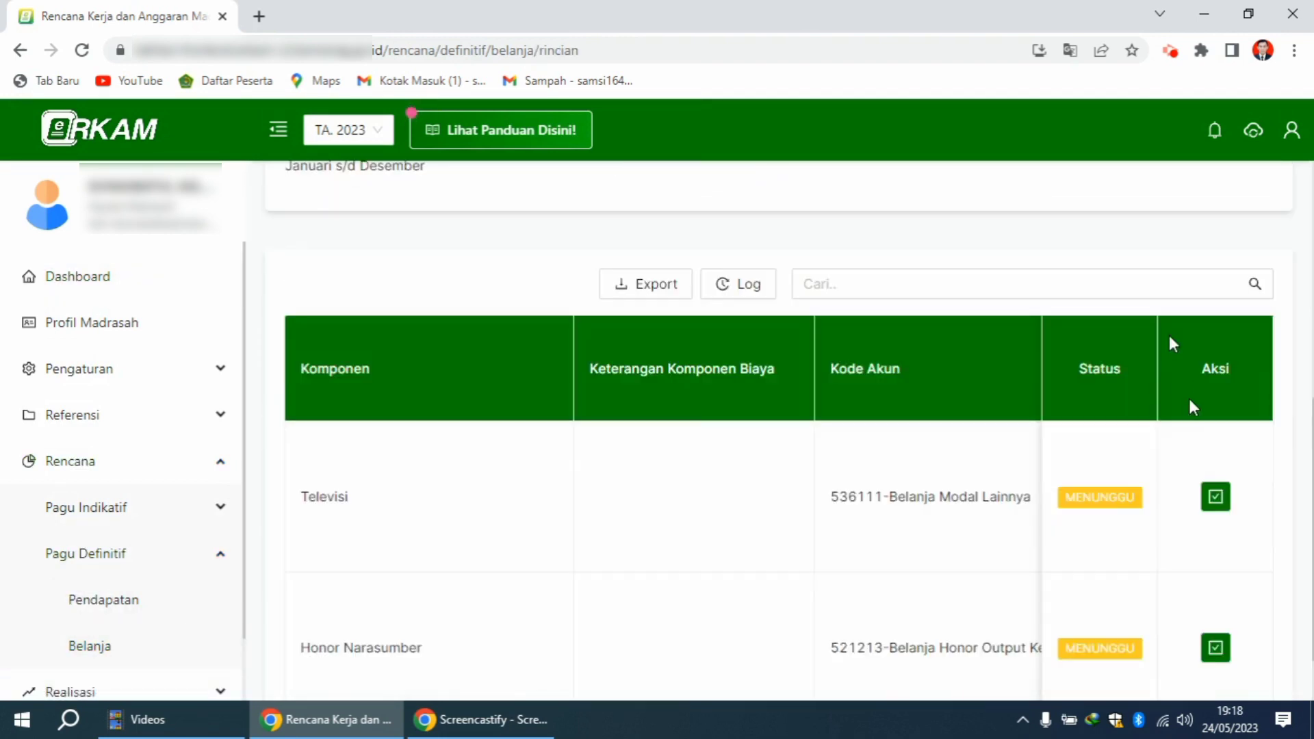
pyautogui.click(1221, 503)
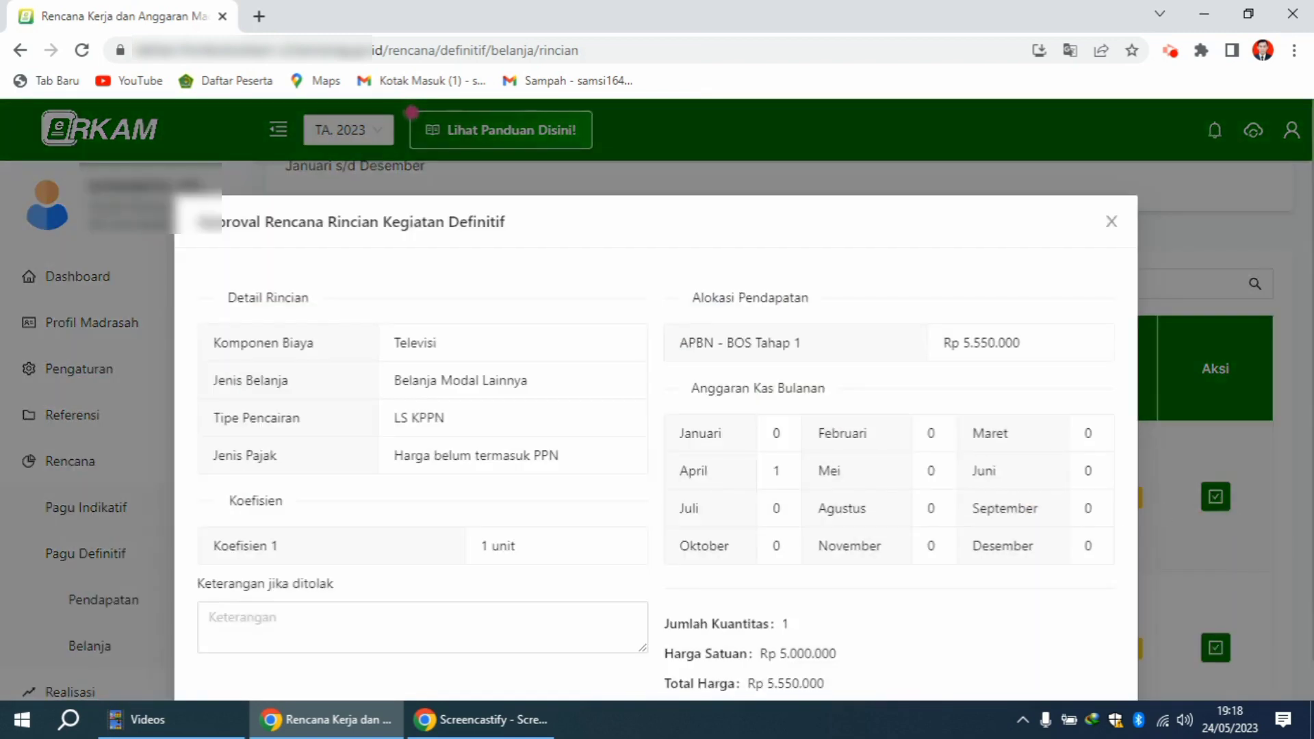
pyautogui.scroll(-2, 1306, 438)
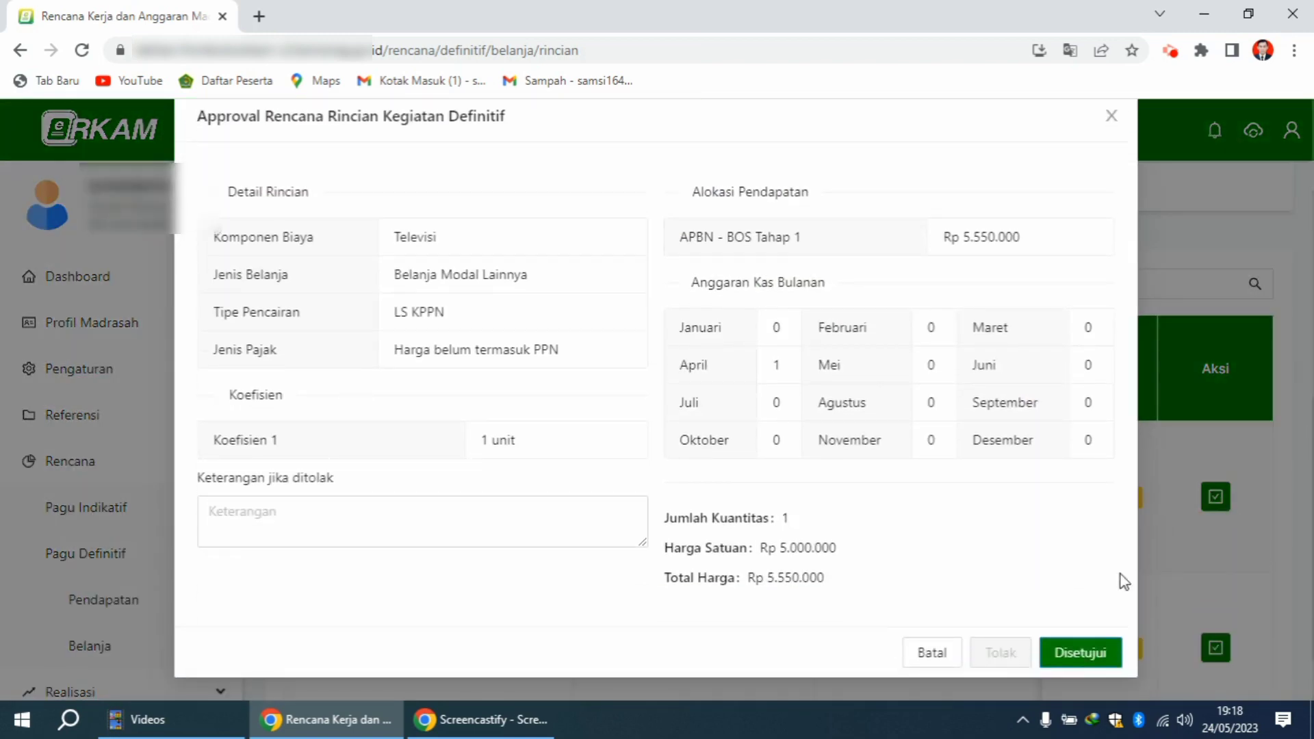
pyautogui.click(1071, 655)
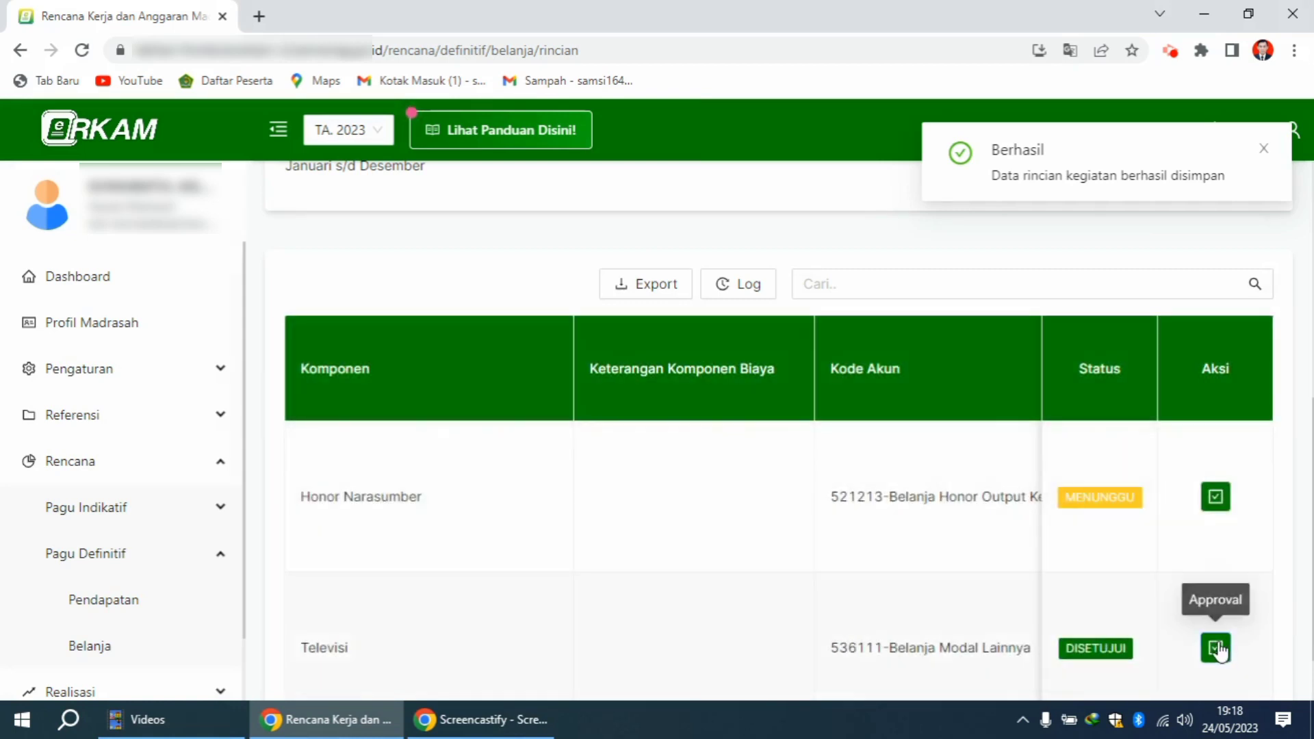
# Approve the Honor Narasumber spending line
pyautogui.click(1217, 498)
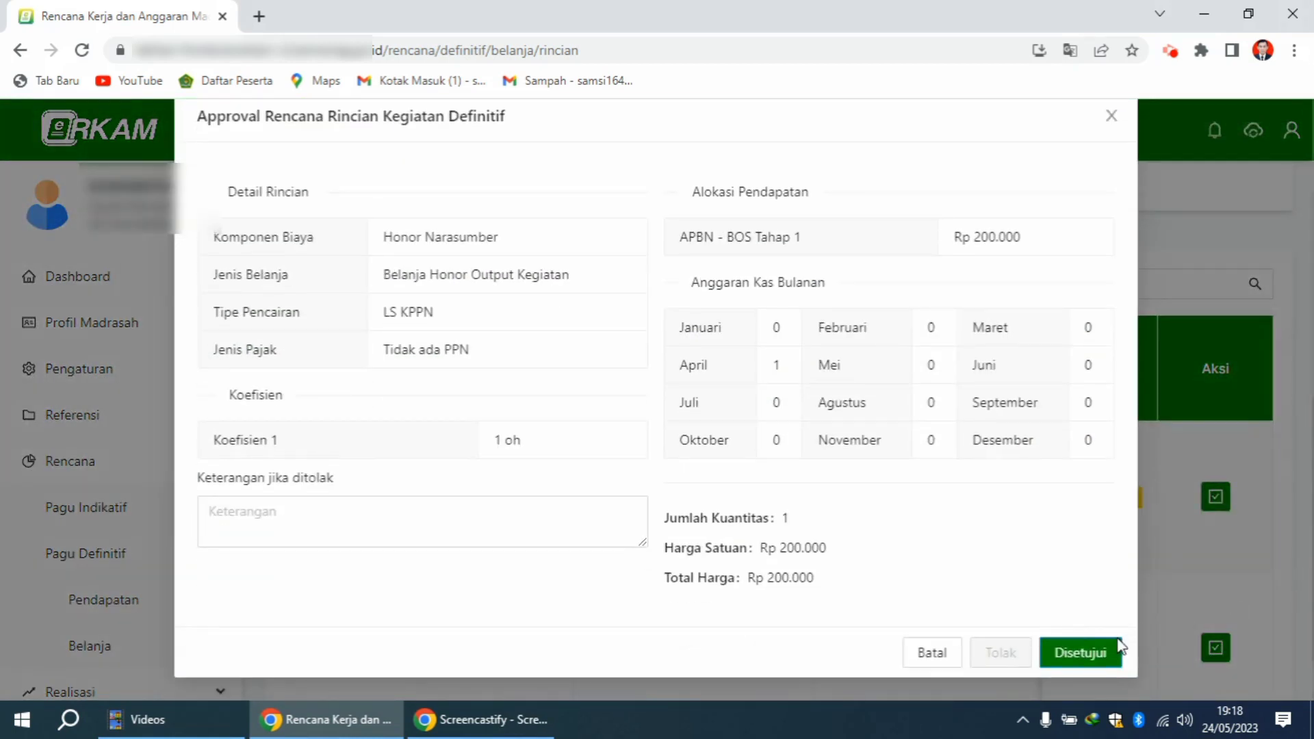
pyautogui.click(1104, 652)
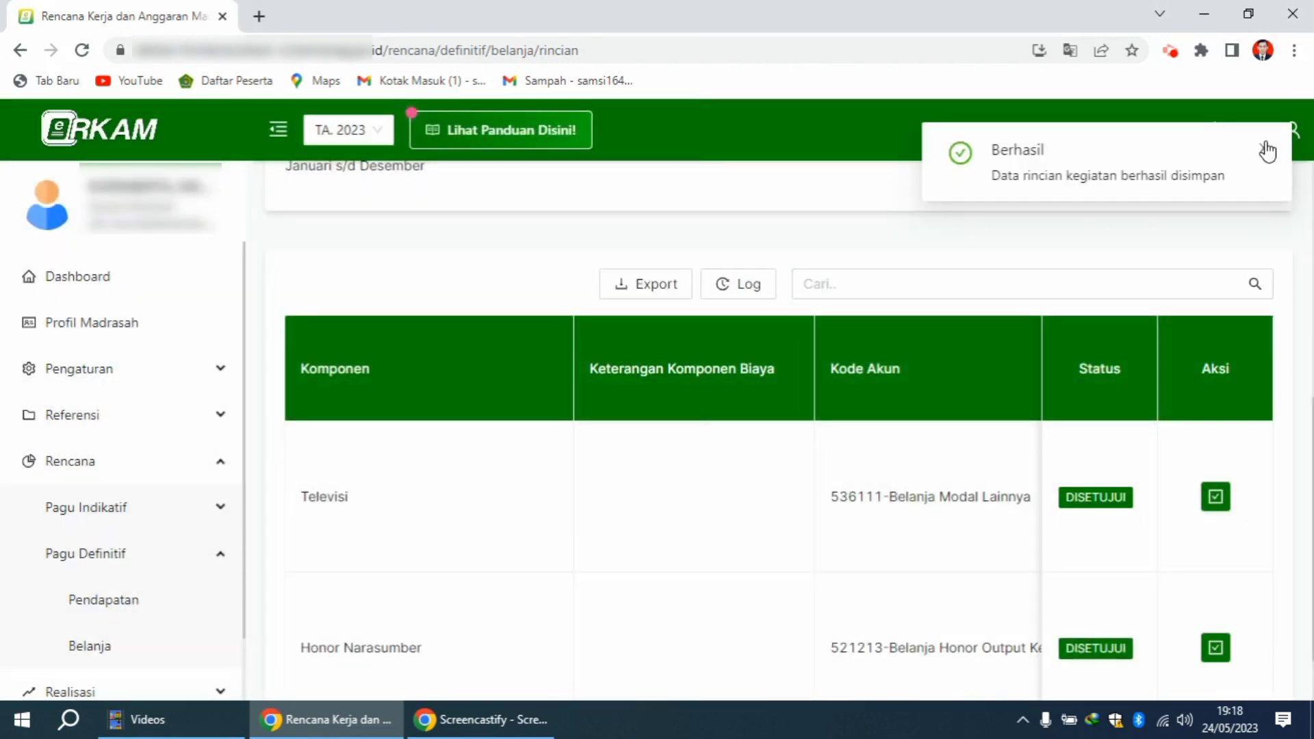
pyautogui.click(1267, 151)
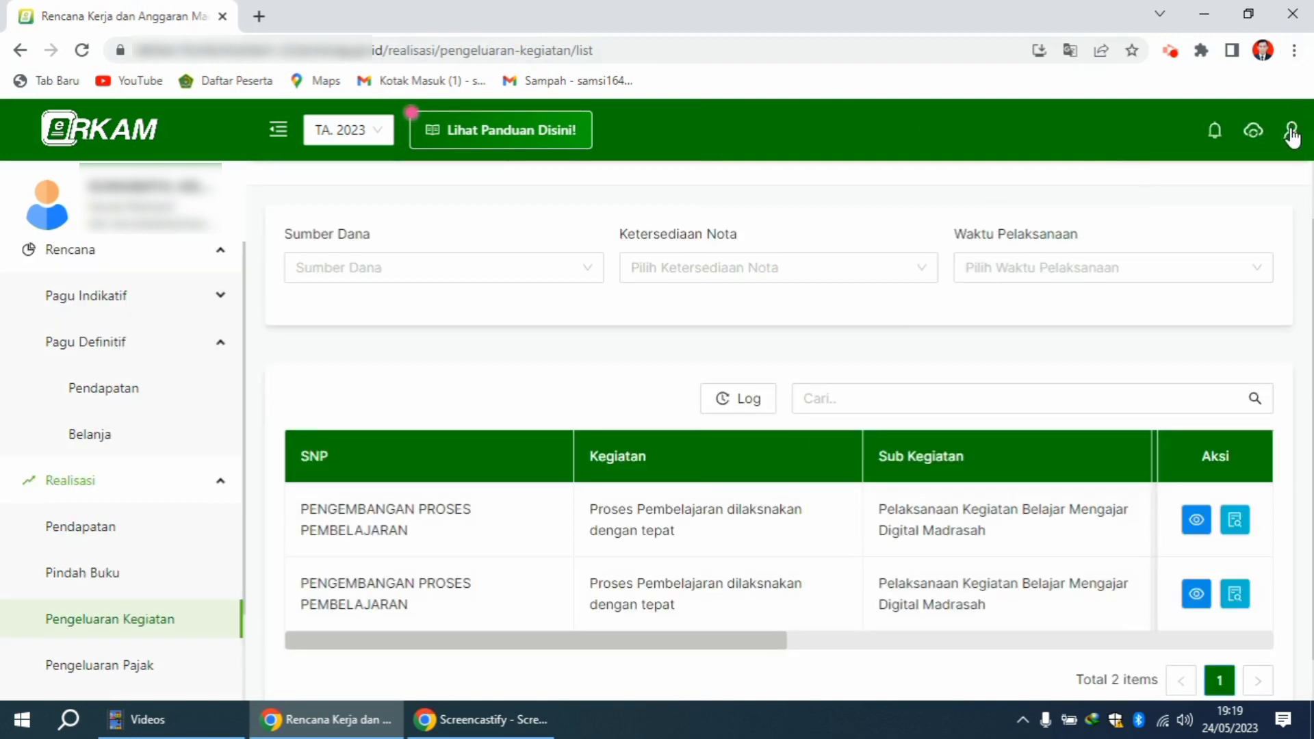
# Log out of the account used to approve the spending lines
pyautogui.click(1291, 132)
pyautogui.click(1200, 252)
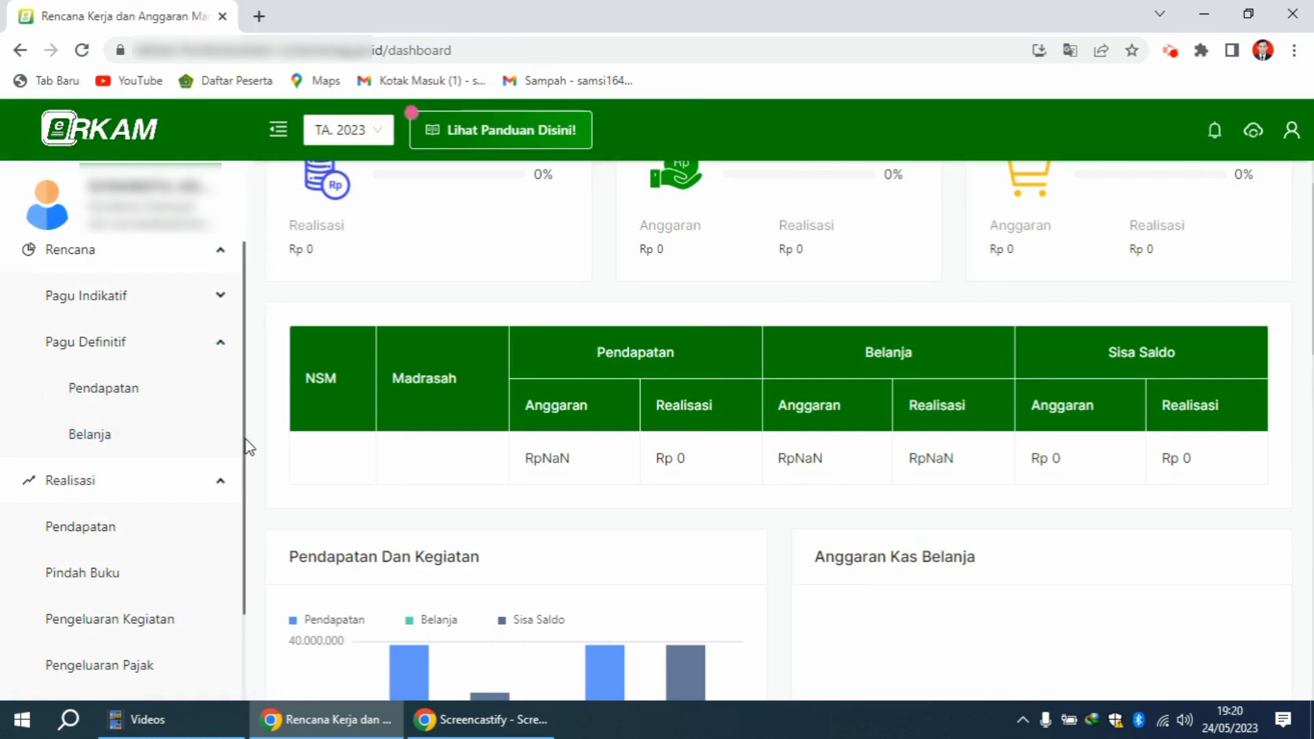
# Start a new expense note for the first activity in the Pengeluaran Kegiatan list
pyautogui.scroll(-2, 246, 479)
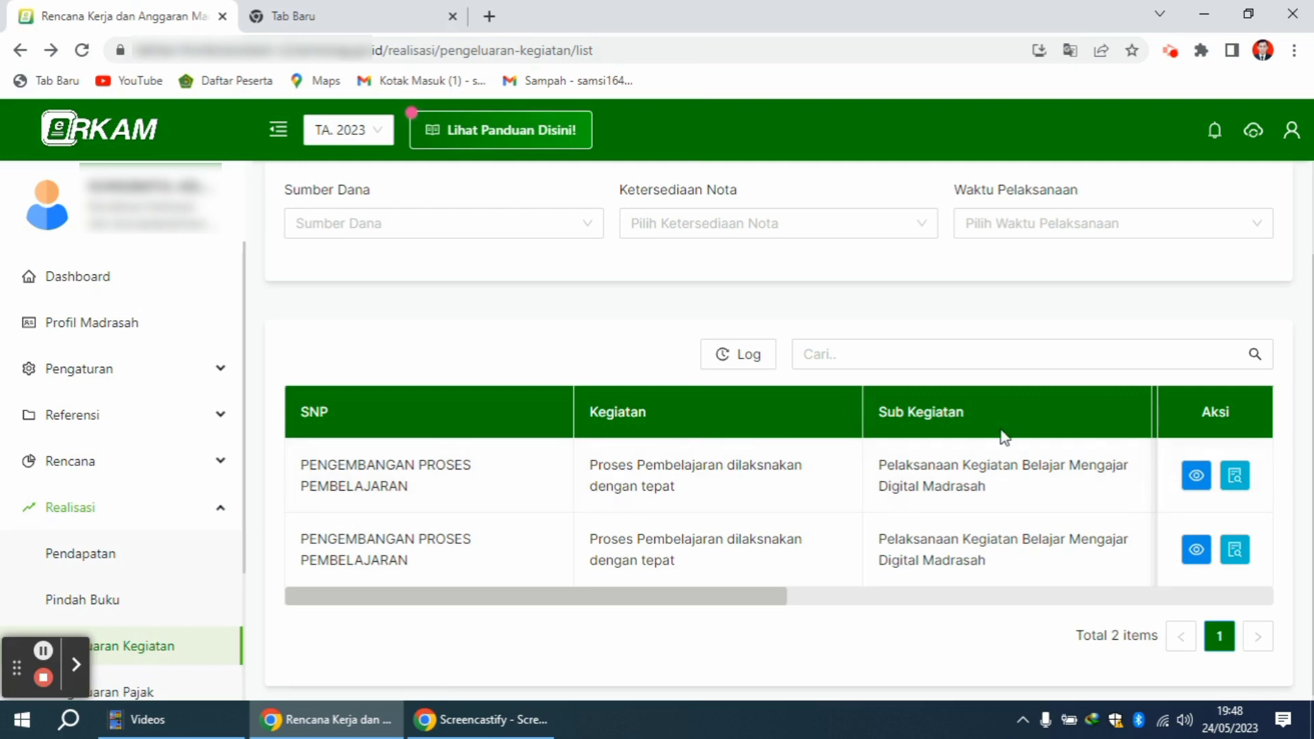
pyautogui.click(1234, 479)
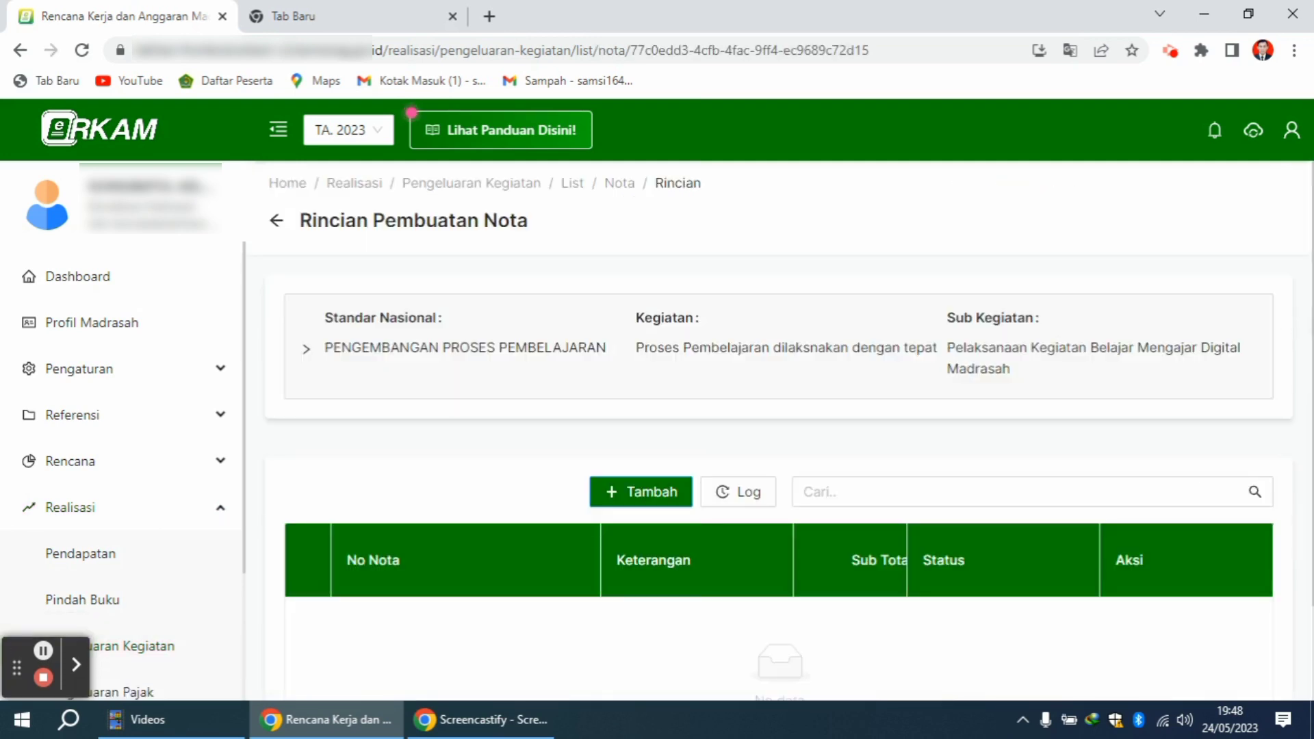
pyautogui.moveTo(1307, 321); pyautogui.dragTo(1307, 416)
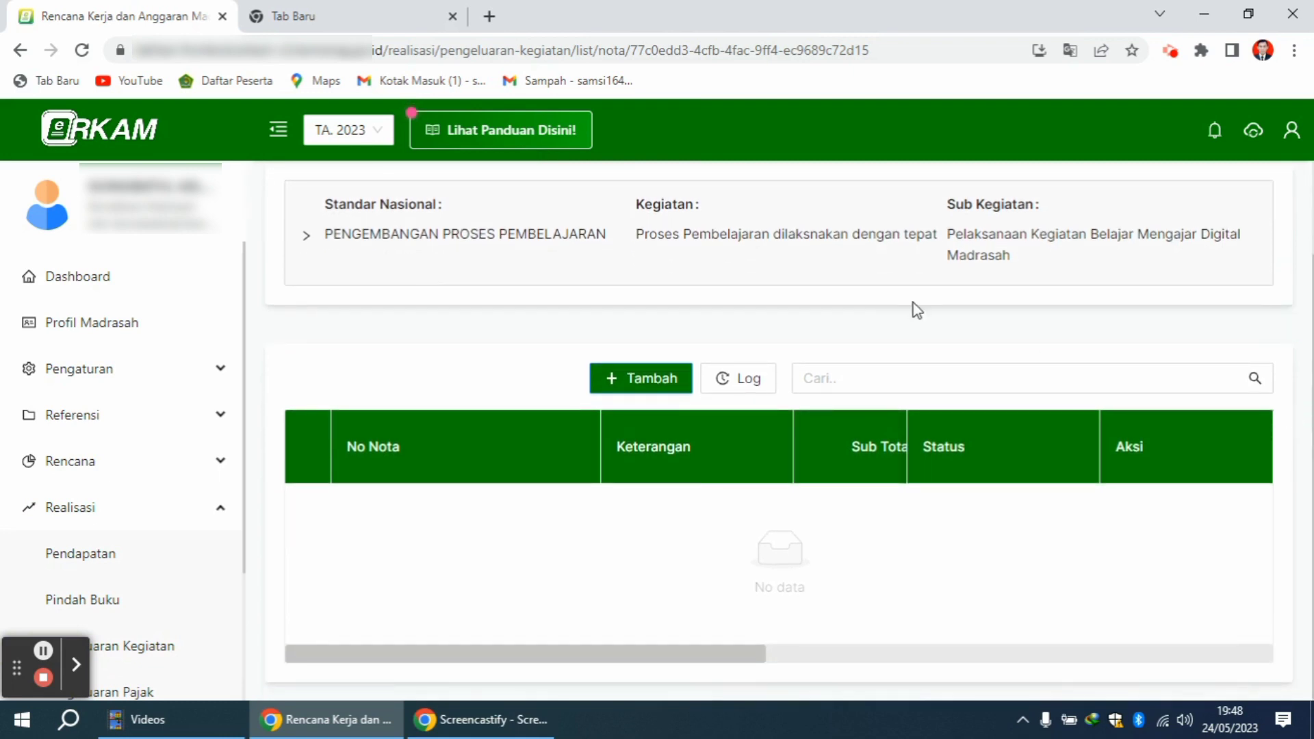
pyautogui.click(672, 382)
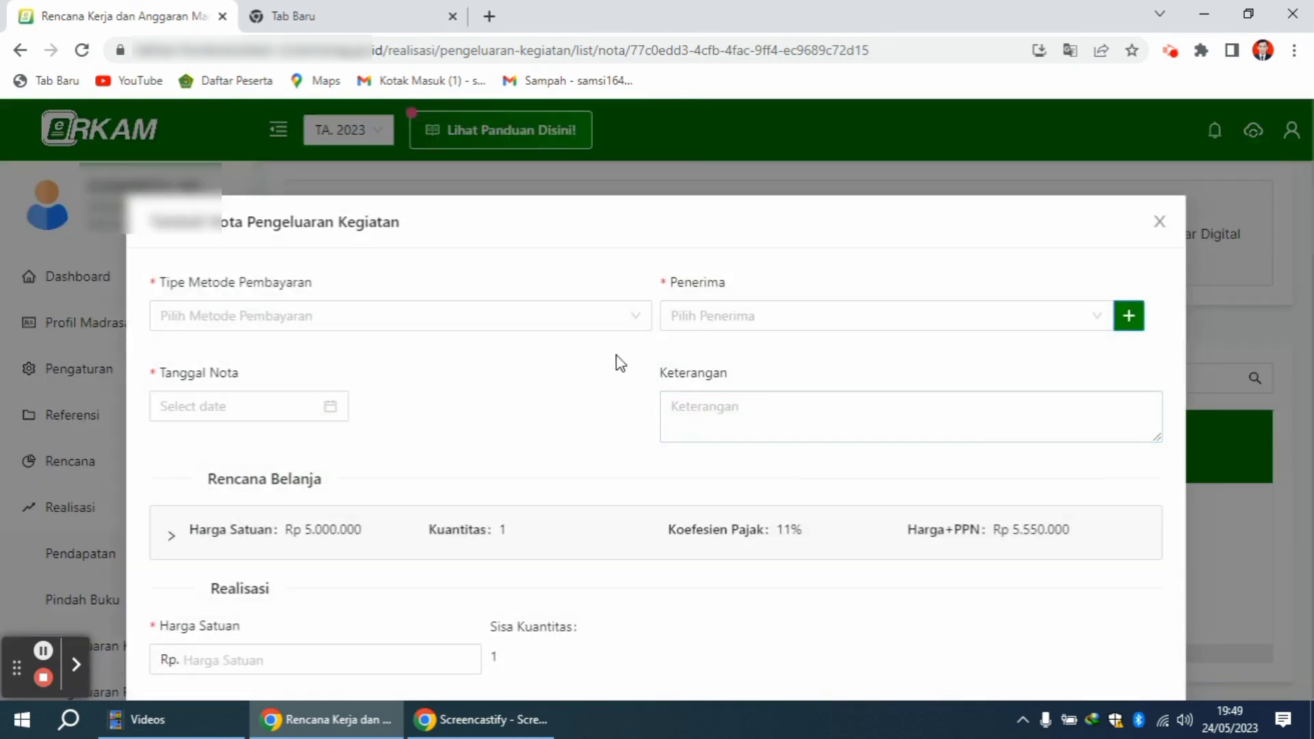
pyautogui.click(493, 320)
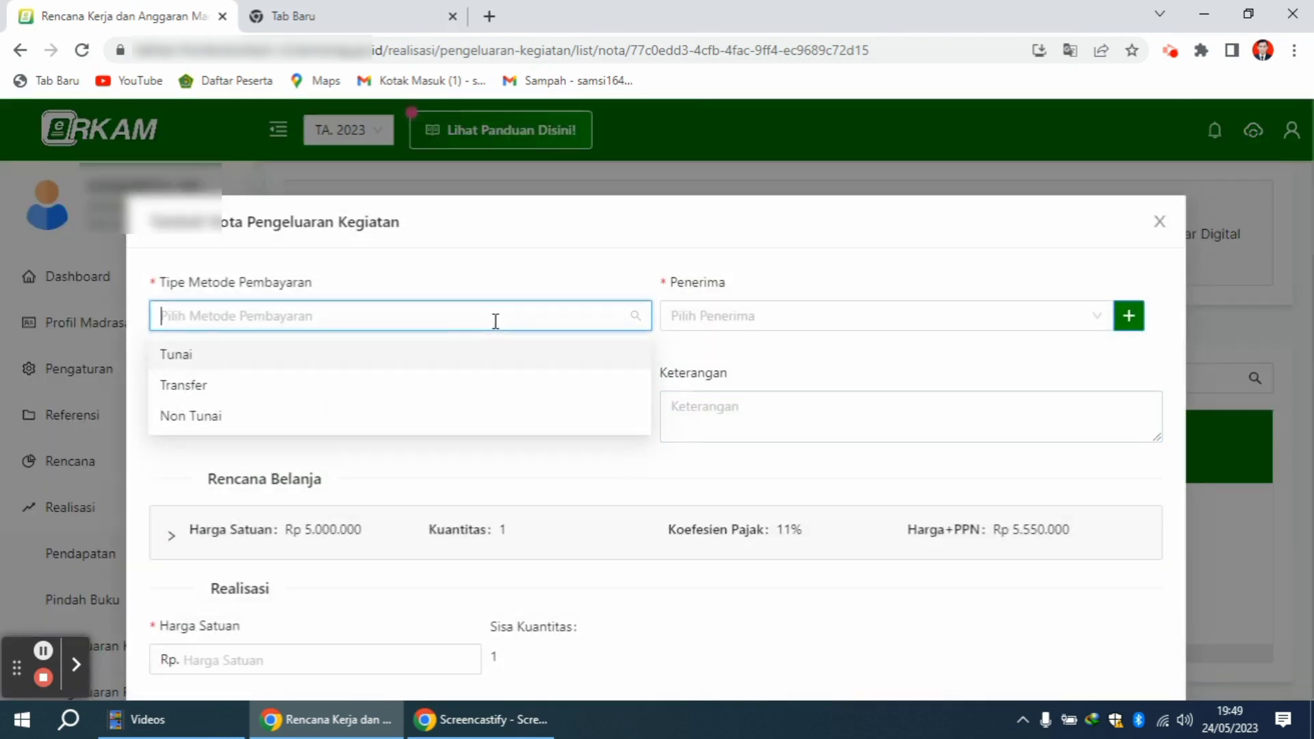
pyautogui.click(407, 355)
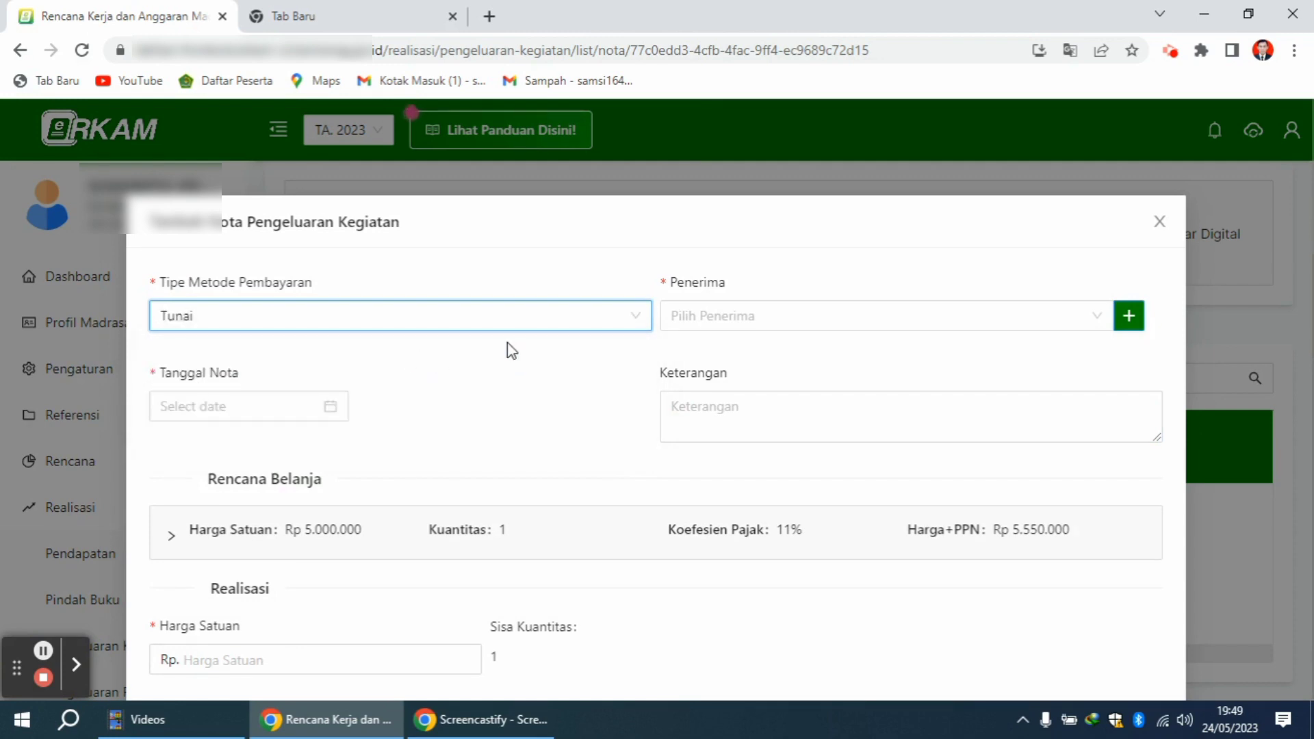
pyautogui.click(751, 314)
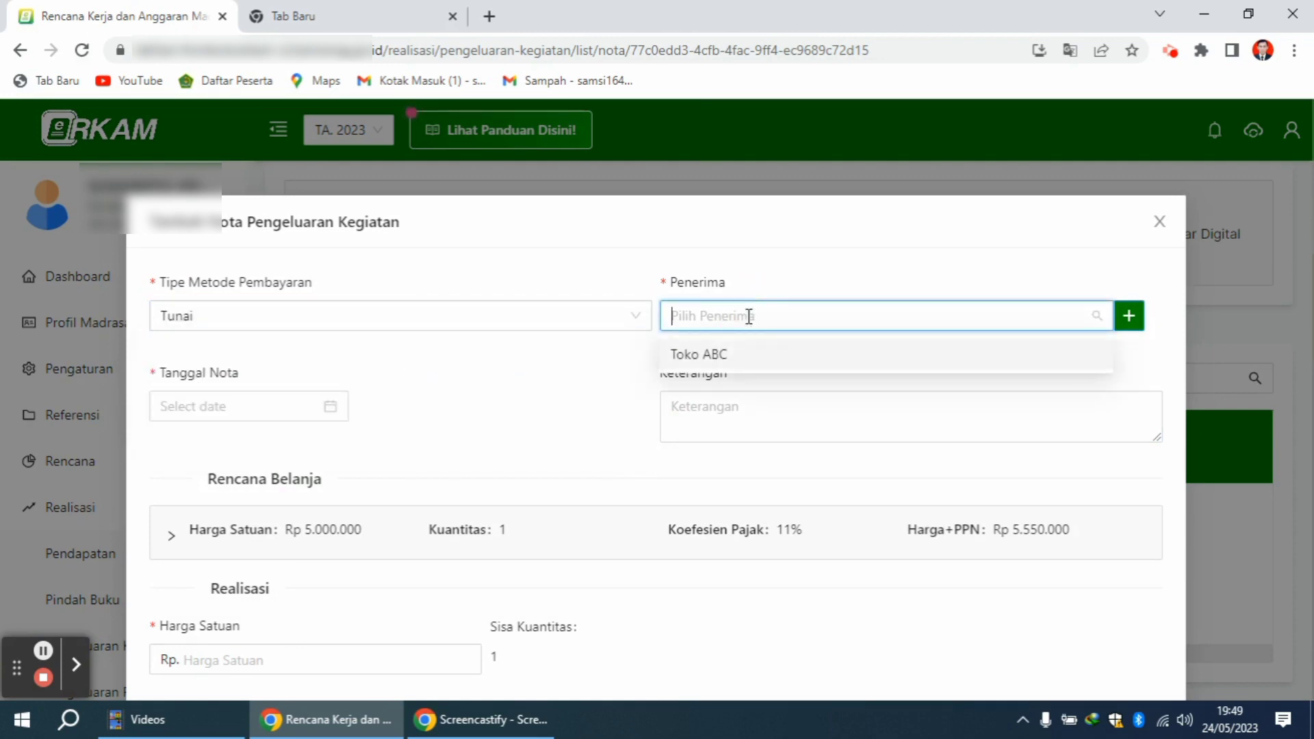
pyautogui.click(723, 357)
pyautogui.click(259, 407)
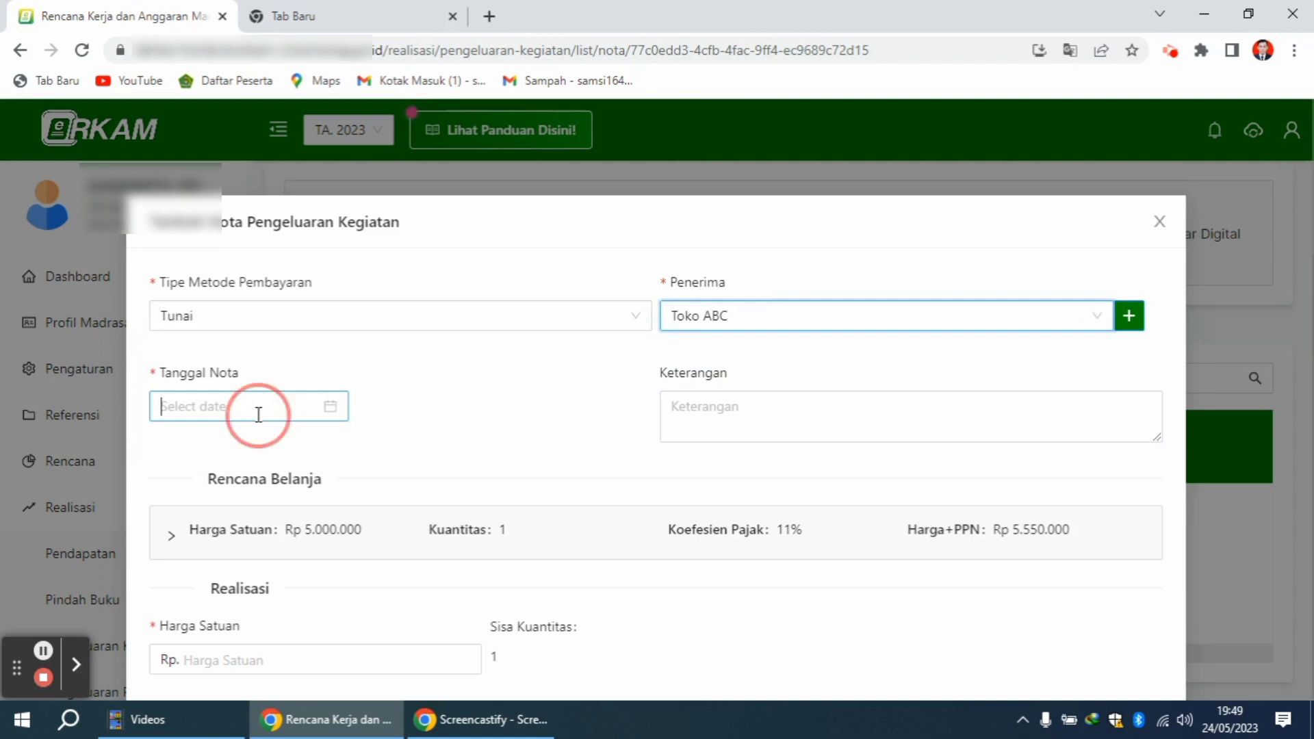
pyautogui.click(281, 279)
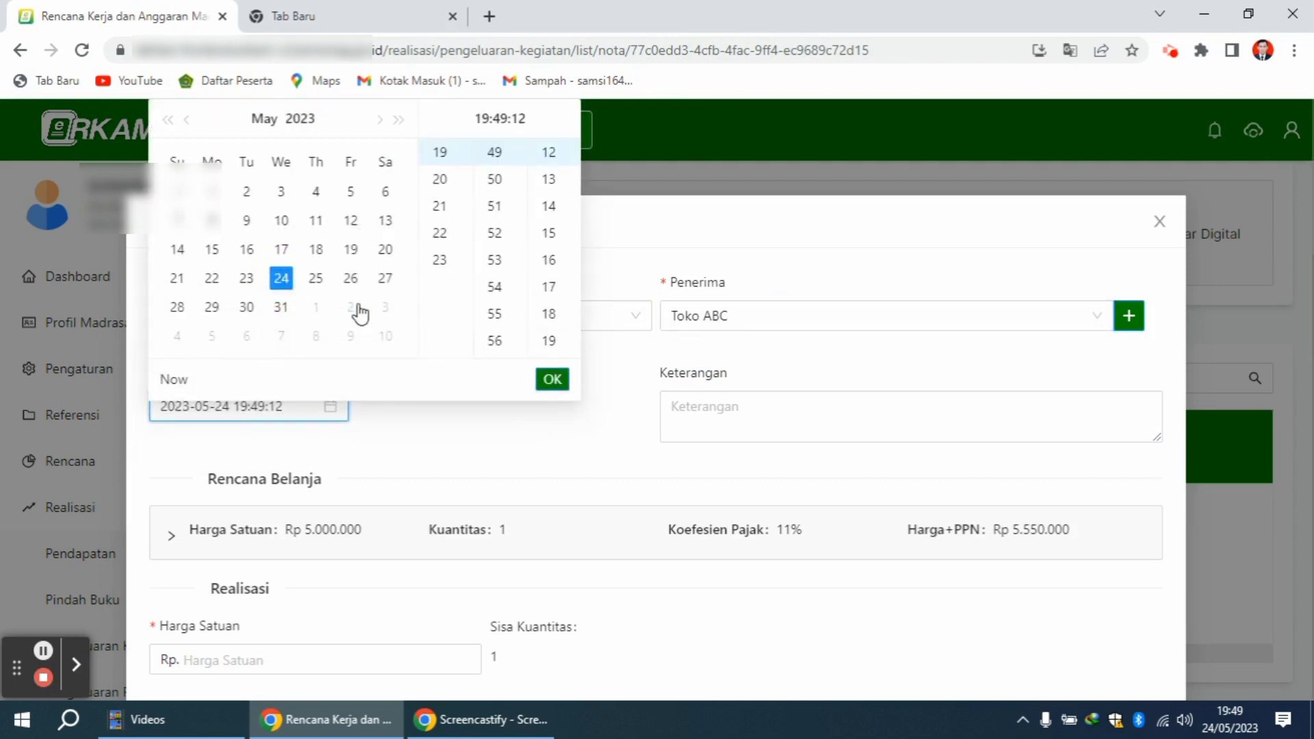
pyautogui.click(552, 380)
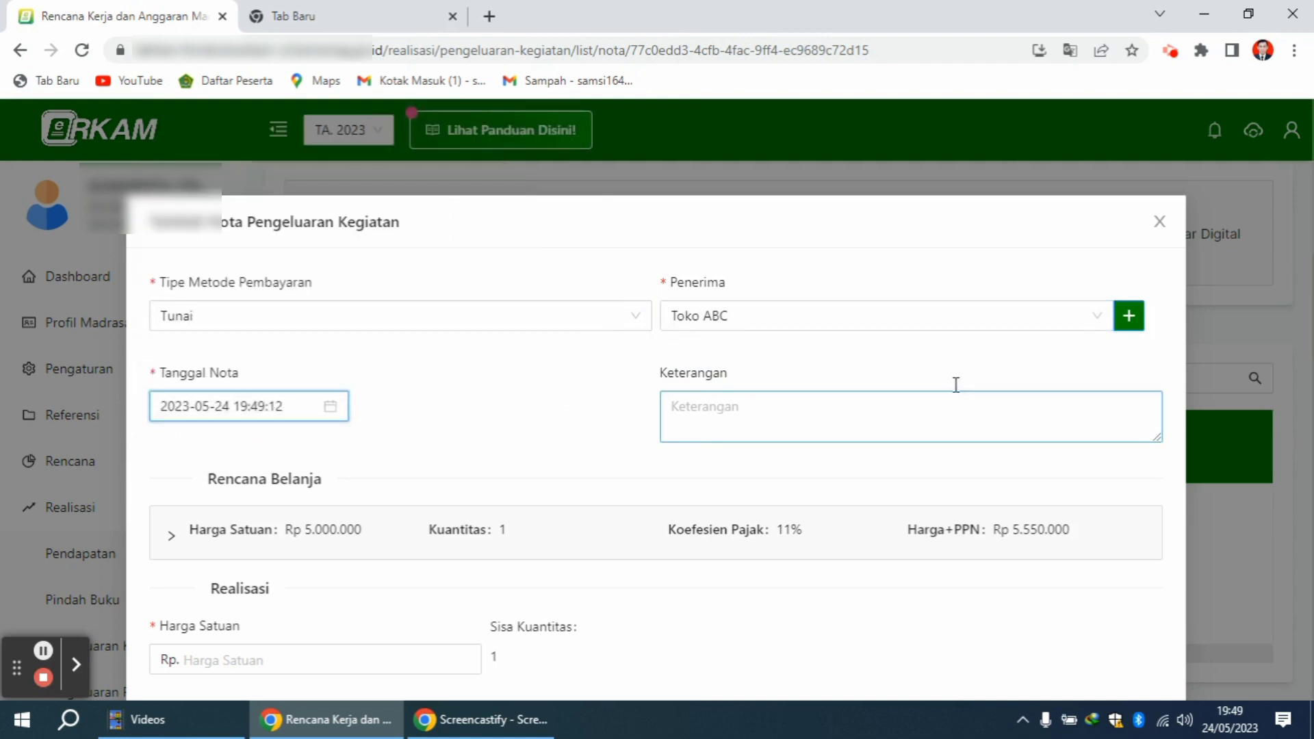
# Set the note's realised unit price to Rp 5,000,000 and its PPN treatment to Harga belum termasuk PPN
pyautogui.scroll(-3, 635, 350)
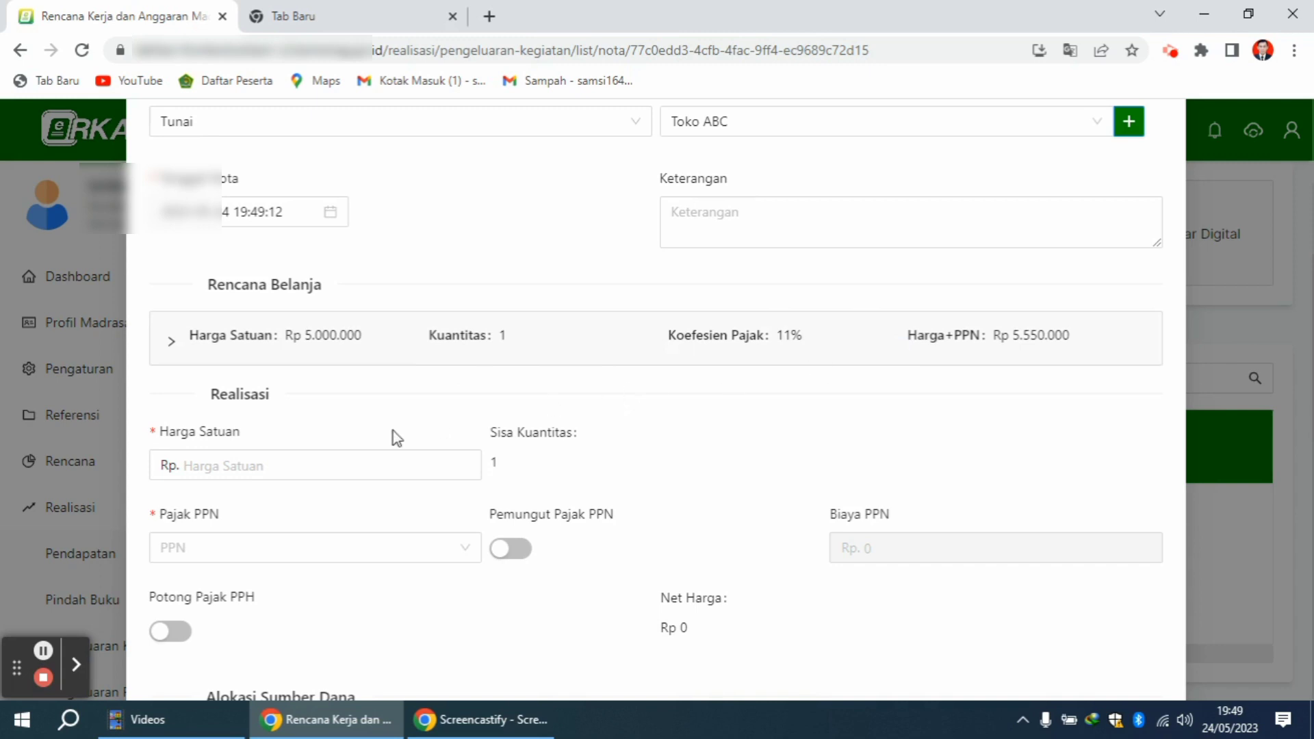
pyautogui.click(211, 461)
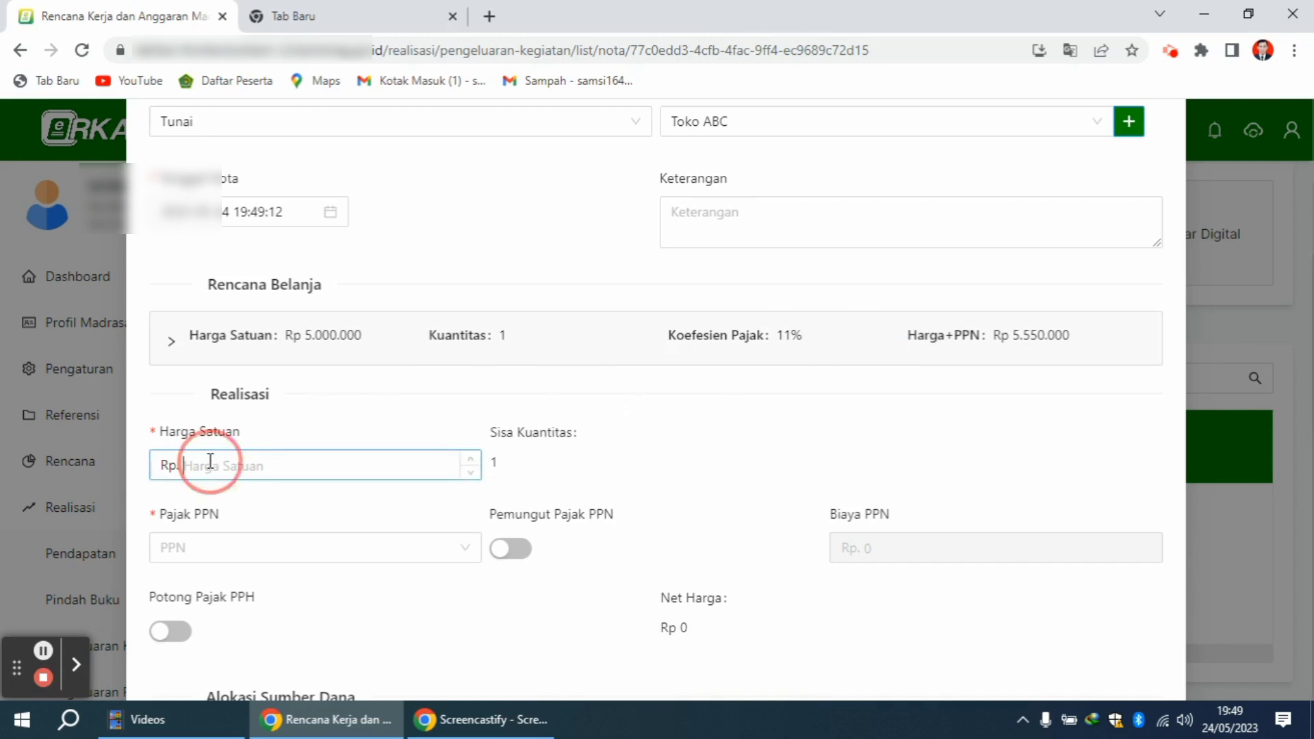
pyautogui.write('5.000.00')
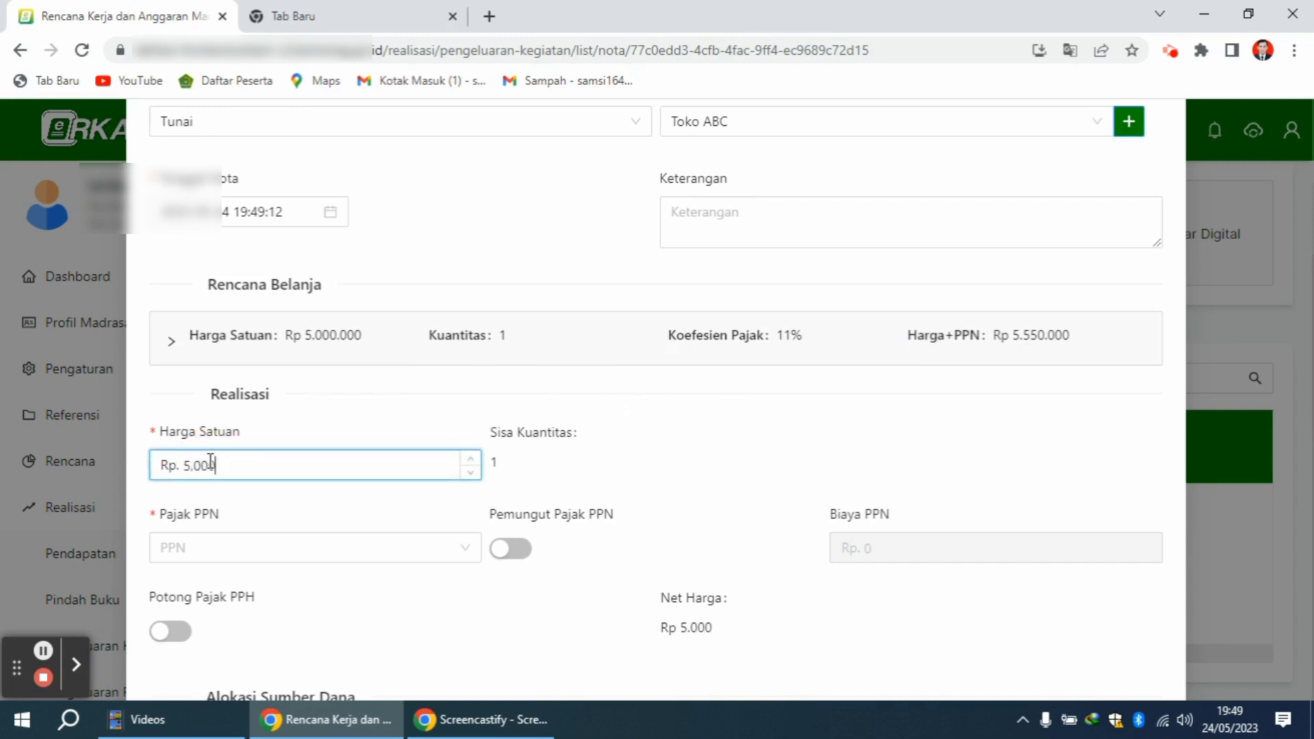
pyautogui.write('0')
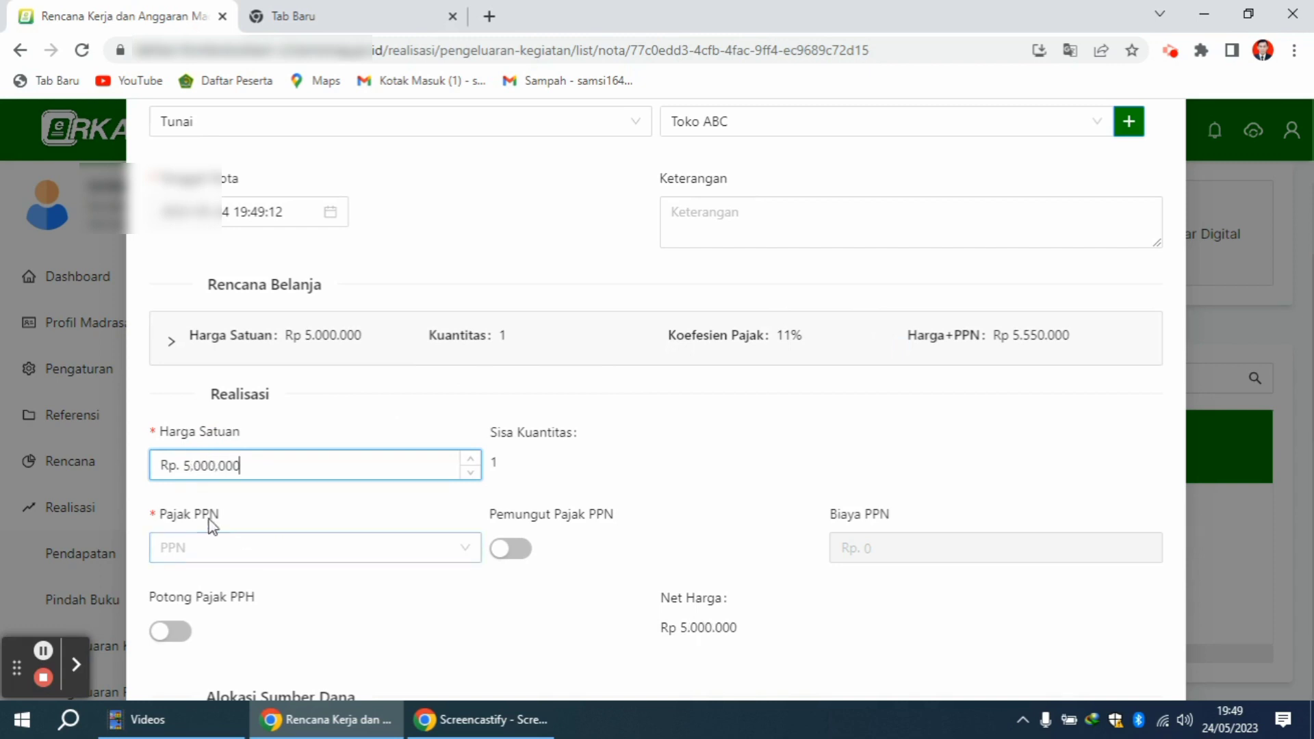
pyautogui.click(308, 550)
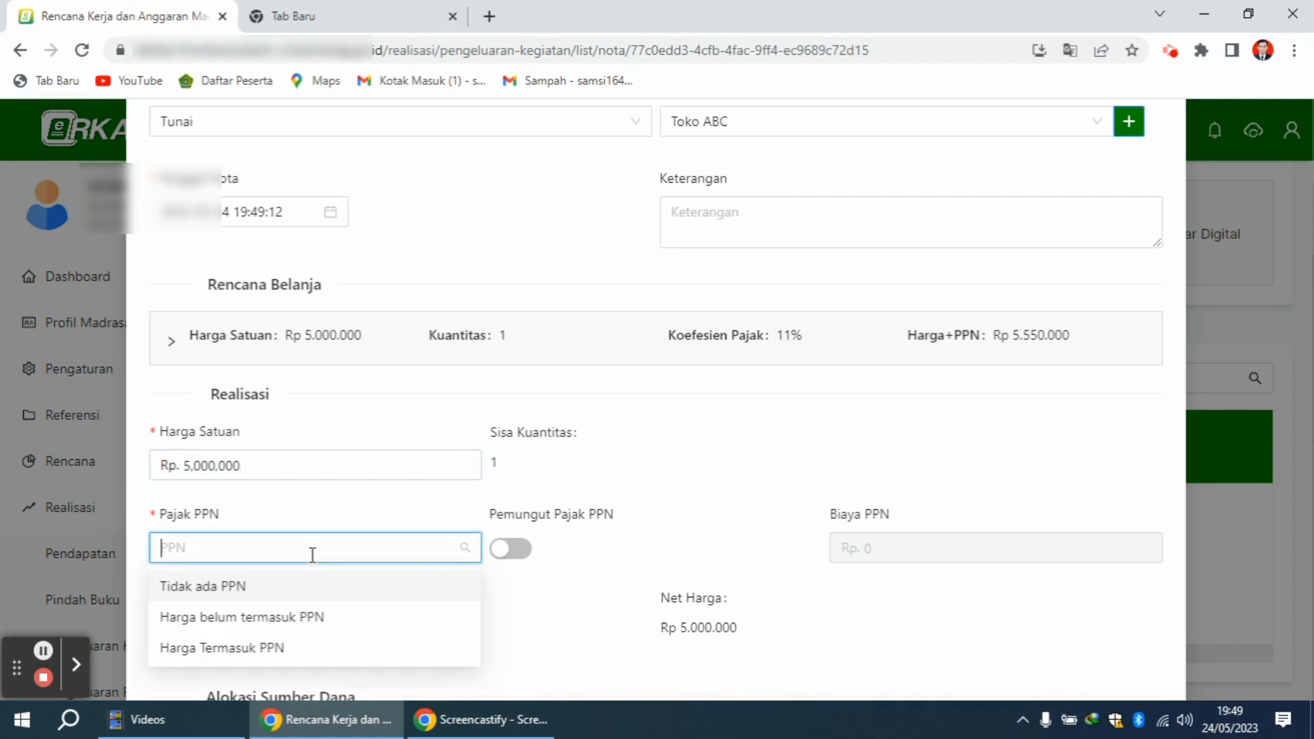
pyautogui.click(296, 619)
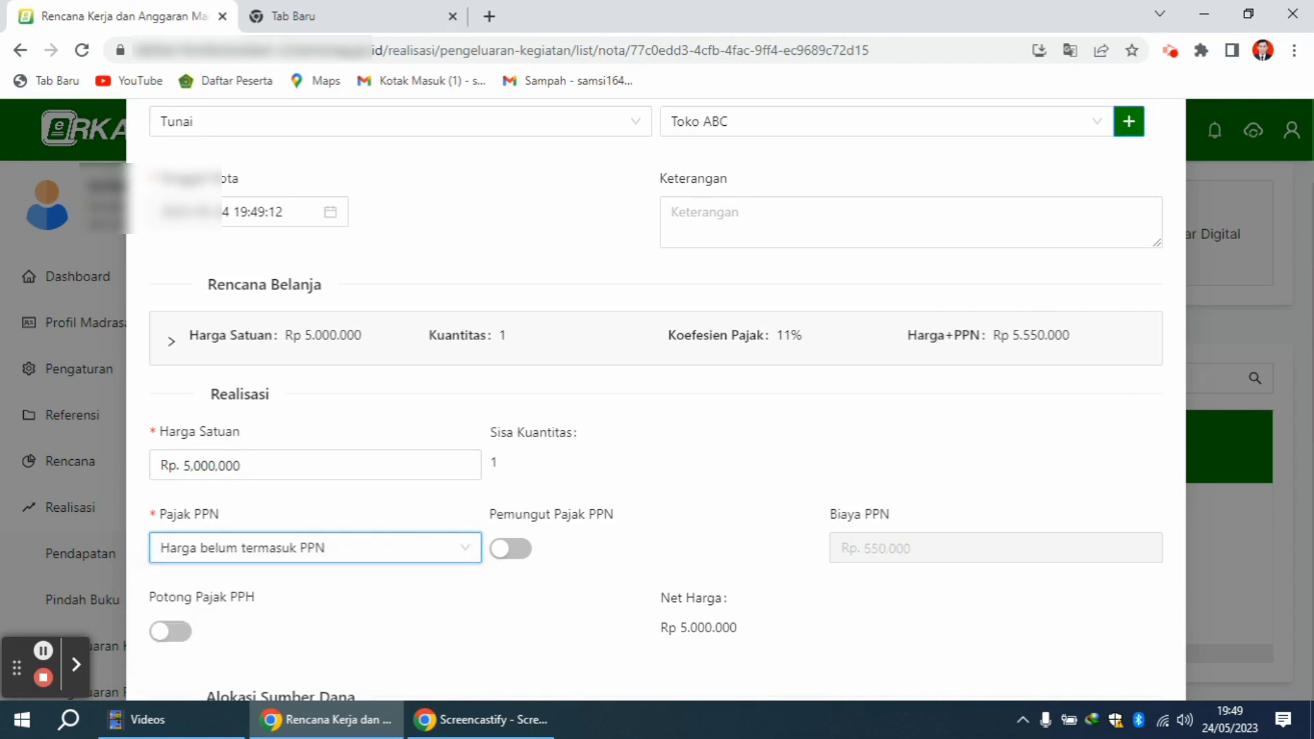
pyautogui.moveTo(1306, 308); pyautogui.dragTo(1307, 397)
pyautogui.scroll(1, 1306, 397)
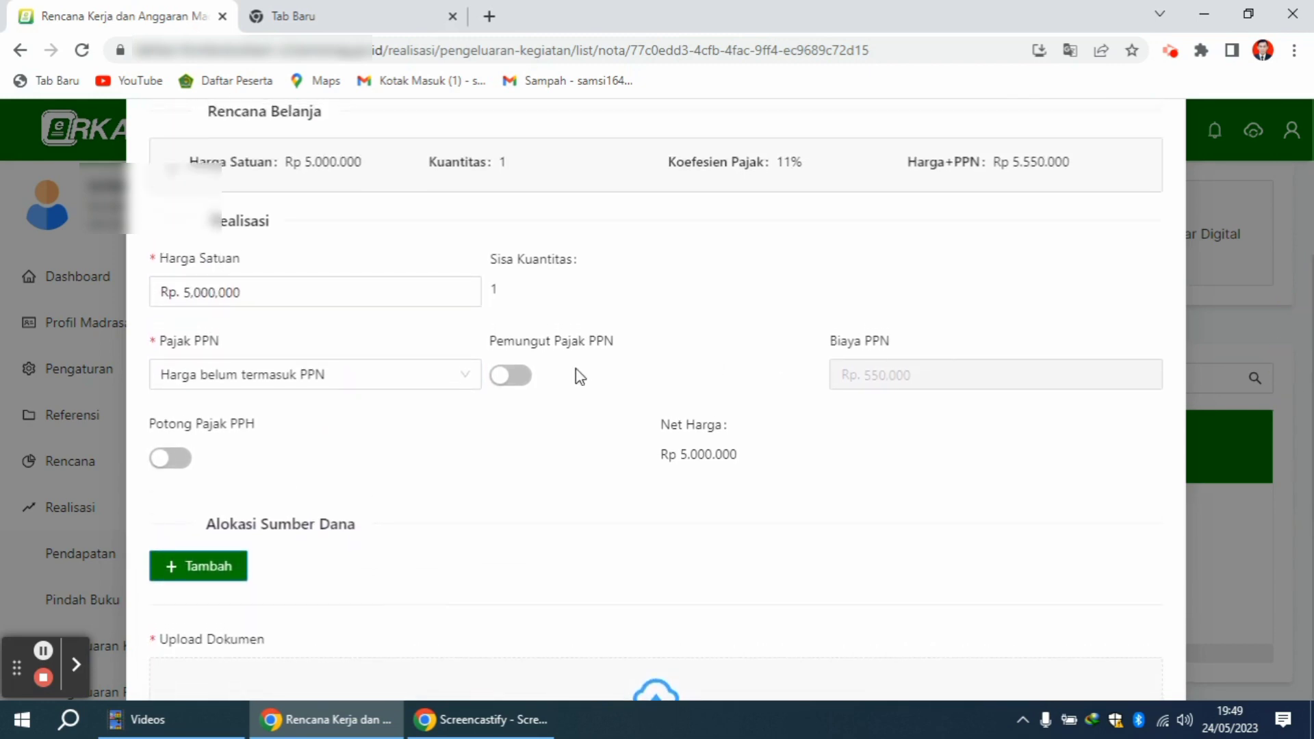
# Turn on Pemungut Pajak PPN for the note and allocate quantity 1 from fund source APBN - BOS Tahap 1 | Tunai
pyautogui.click(515, 376)
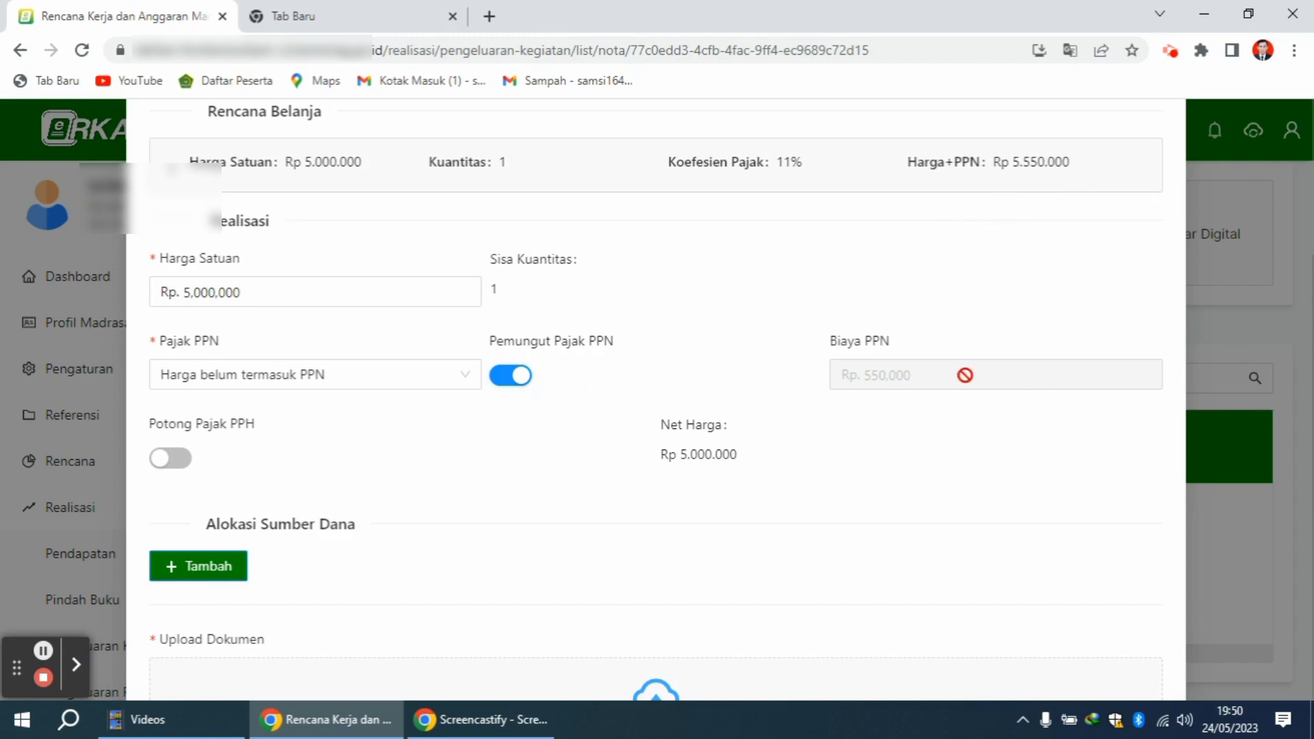
pyautogui.scroll(-2, 1307, 431)
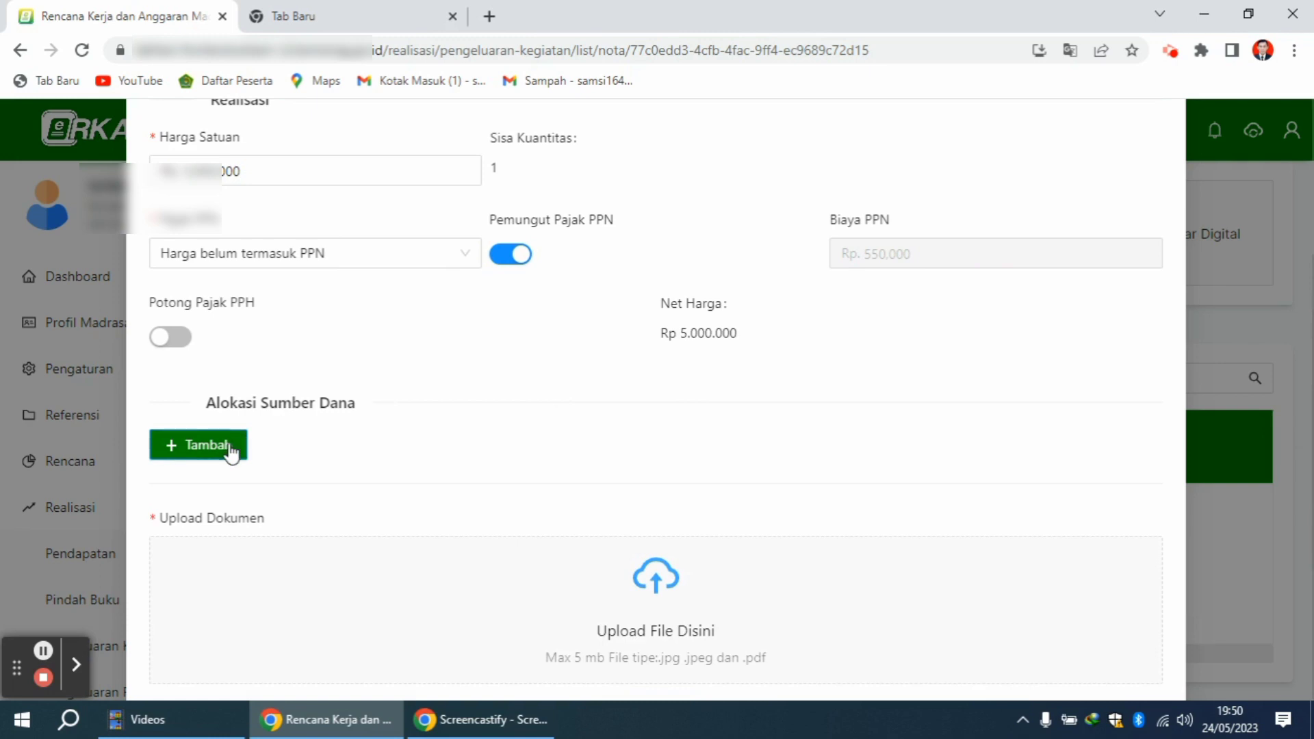
pyautogui.click(230, 451)
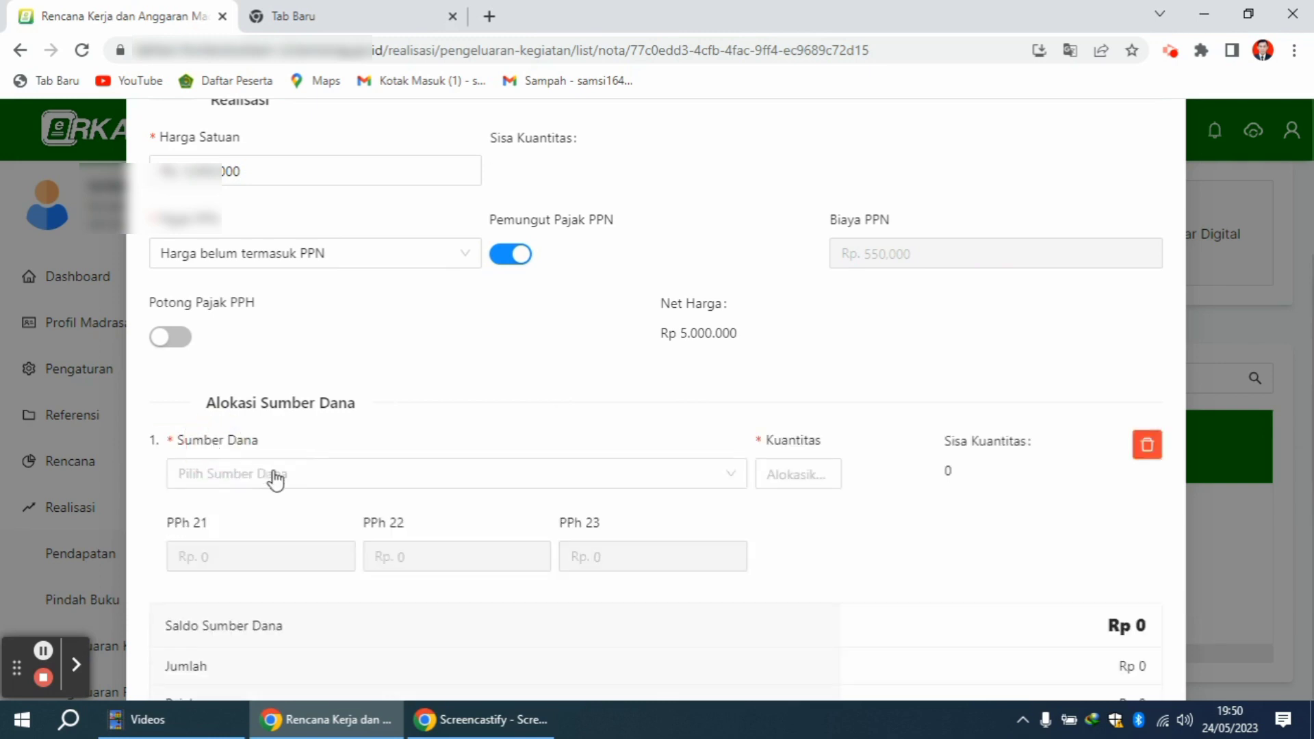
pyautogui.click(287, 483)
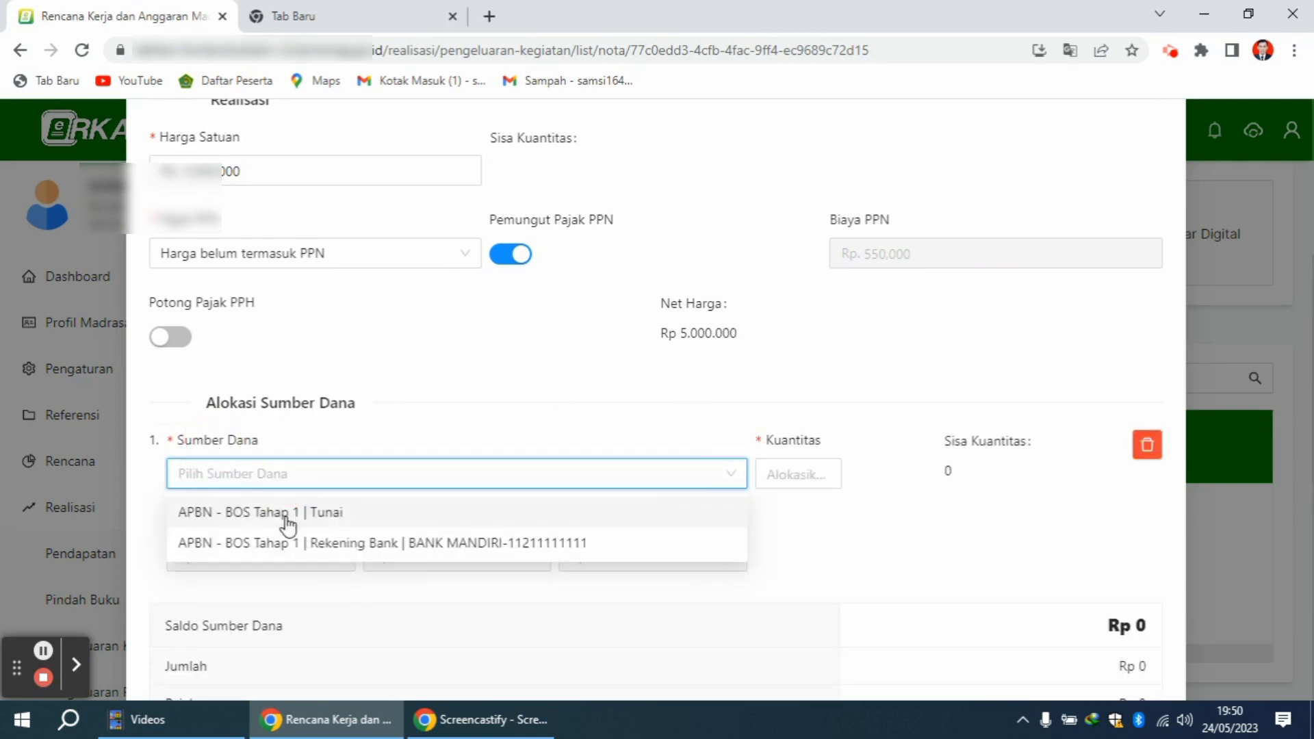
pyautogui.click(287, 514)
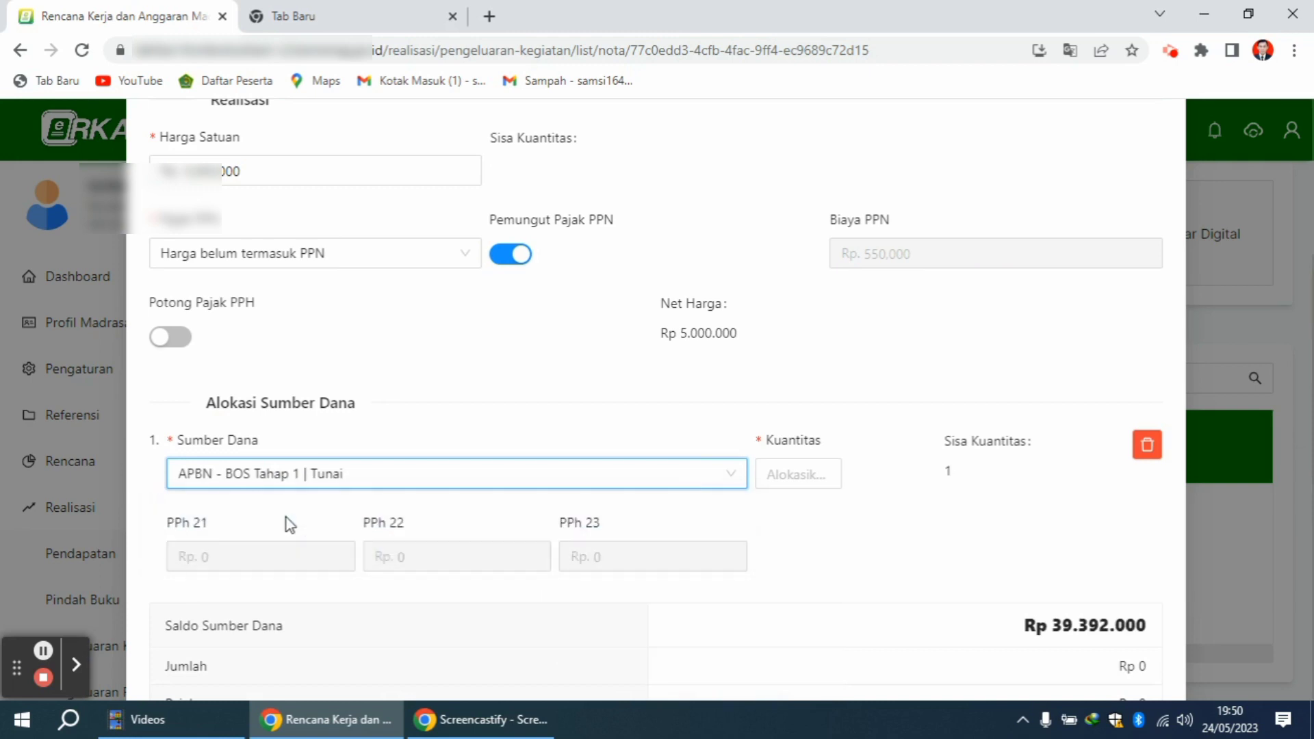
pyautogui.click(778, 476)
pyautogui.write('1')
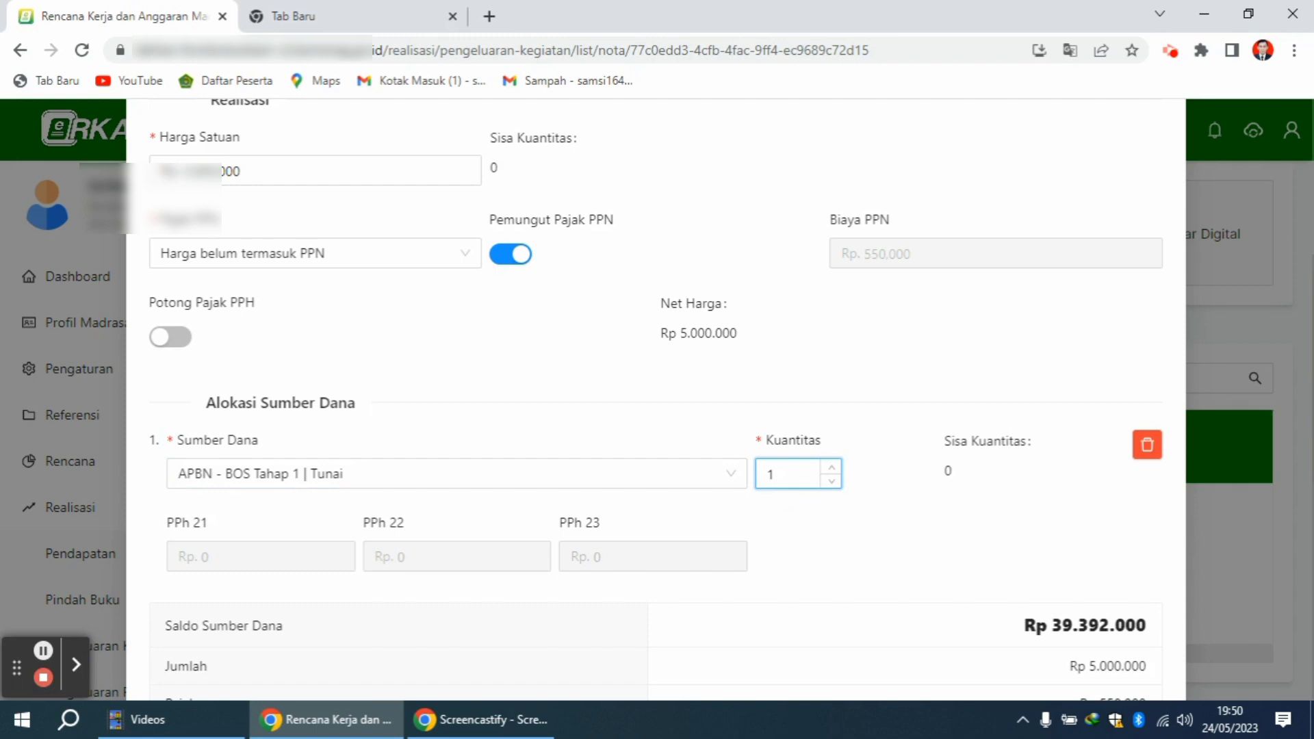
# Review the expense note's planned and realised prices, PPN settings, fund allocation and calculated total
pyautogui.scroll(-3, 1297, 366)
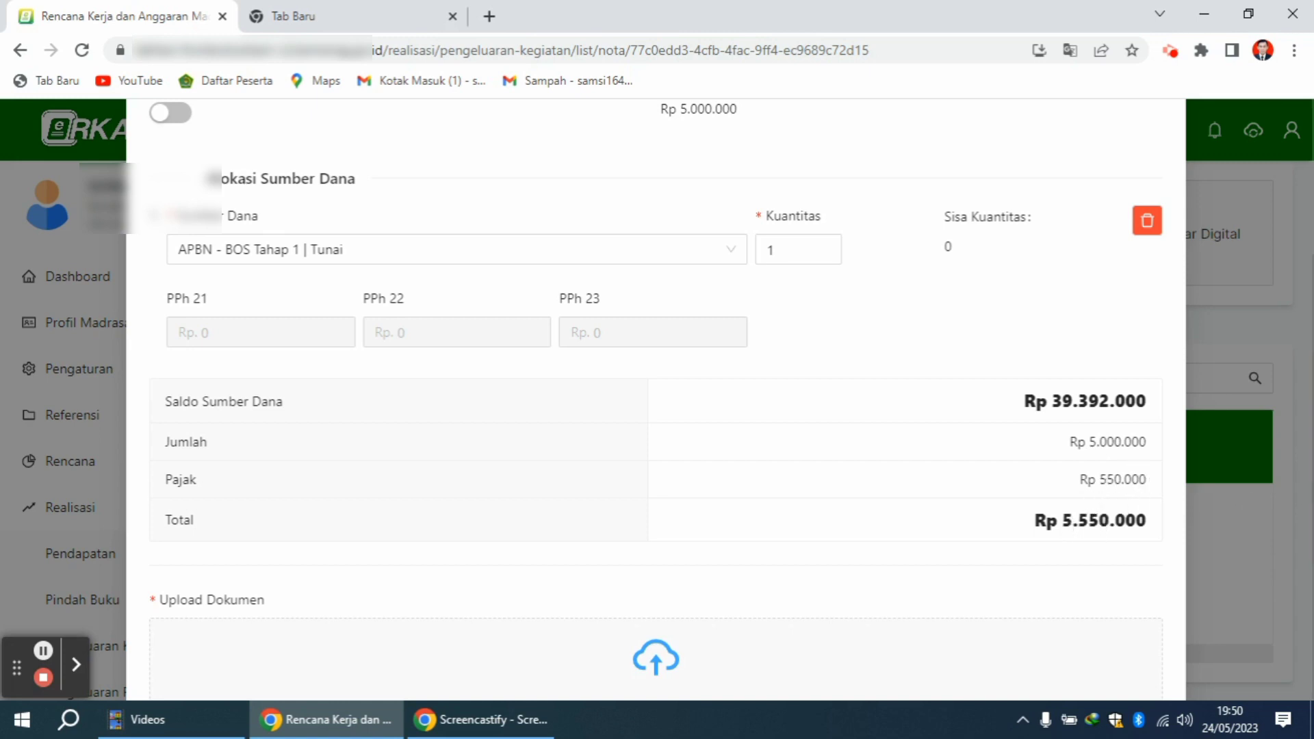
pyautogui.scroll(1, 1311, 431)
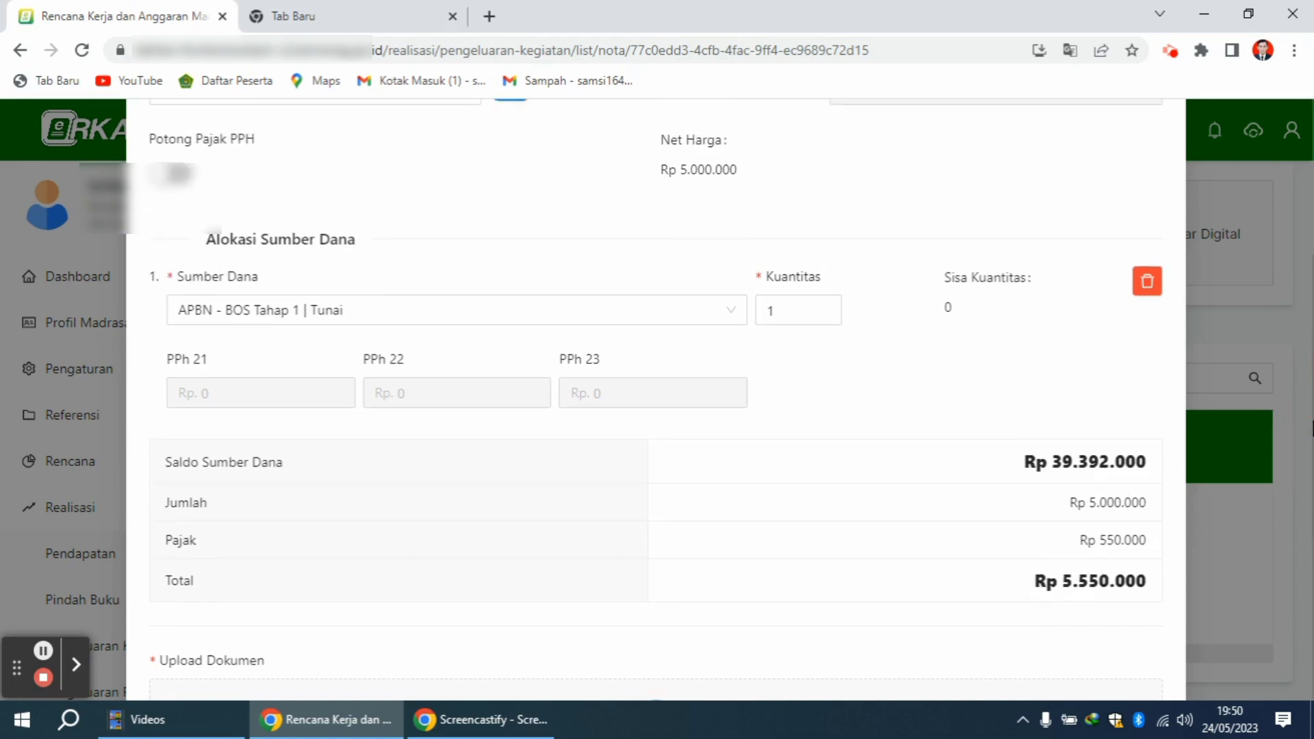
pyautogui.scroll(-2, 1309, 479)
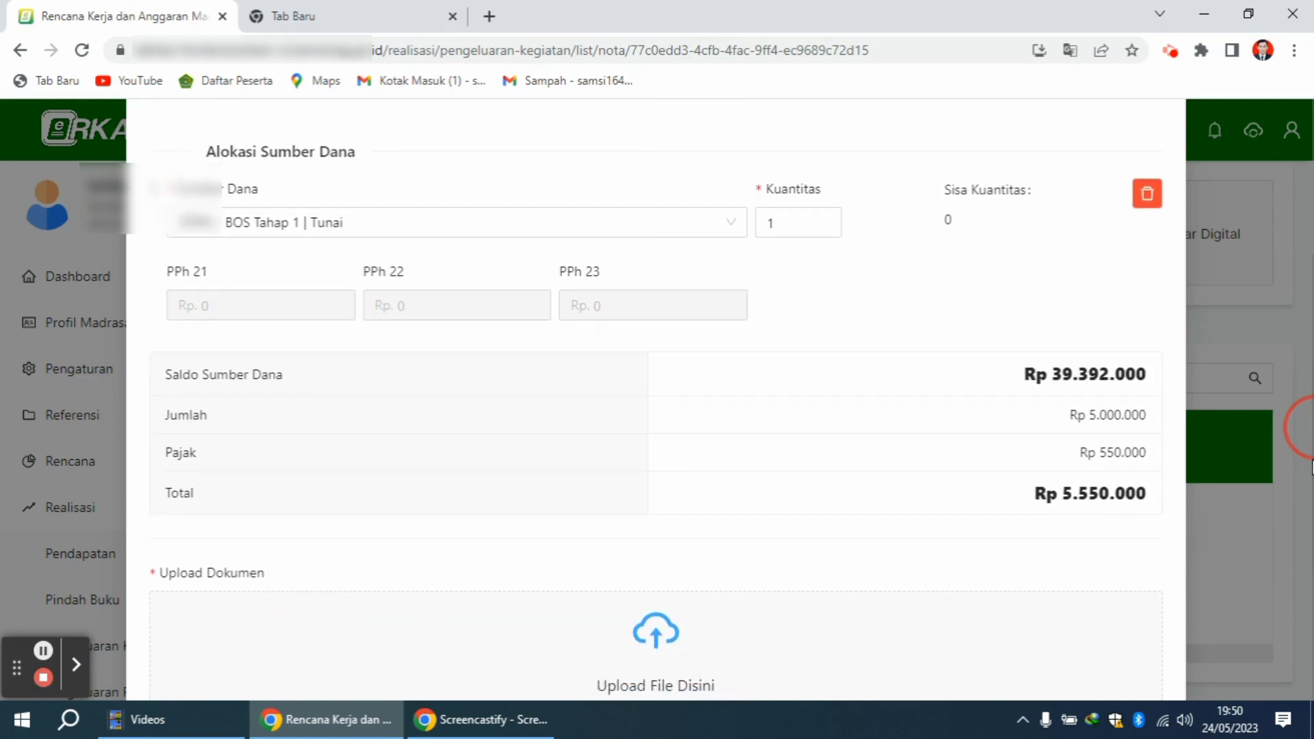
pyautogui.scroll(-1, 1309, 479)
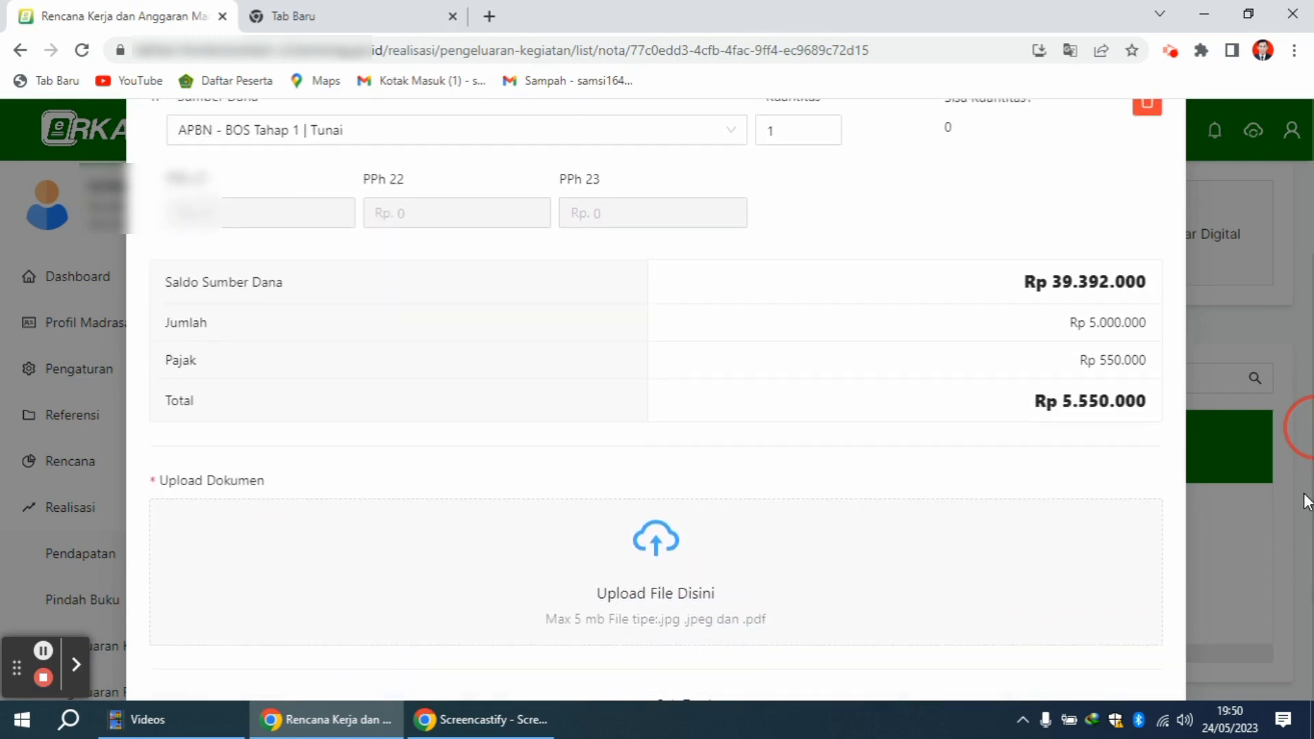
pyautogui.scroll(3, 1309, 429)
pyautogui.scroll(3, 1309, 429)
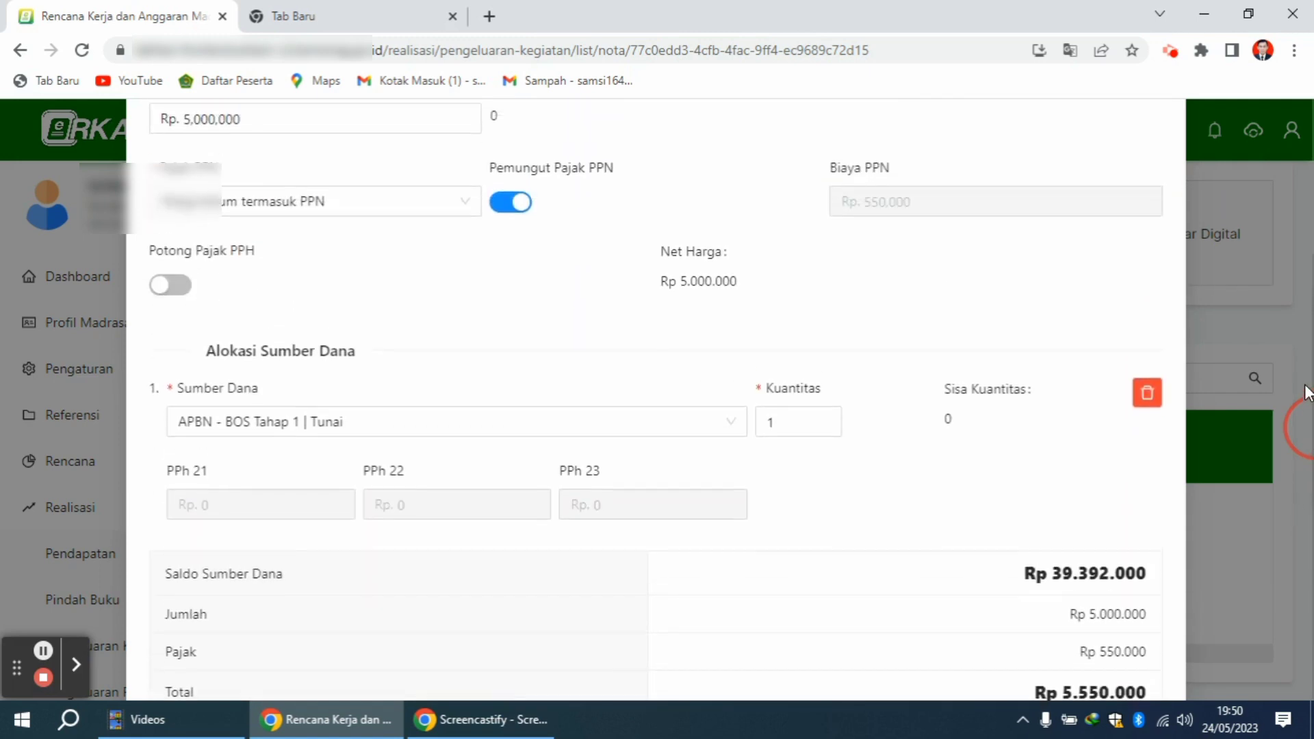
pyautogui.scroll(2, 1305, 353)
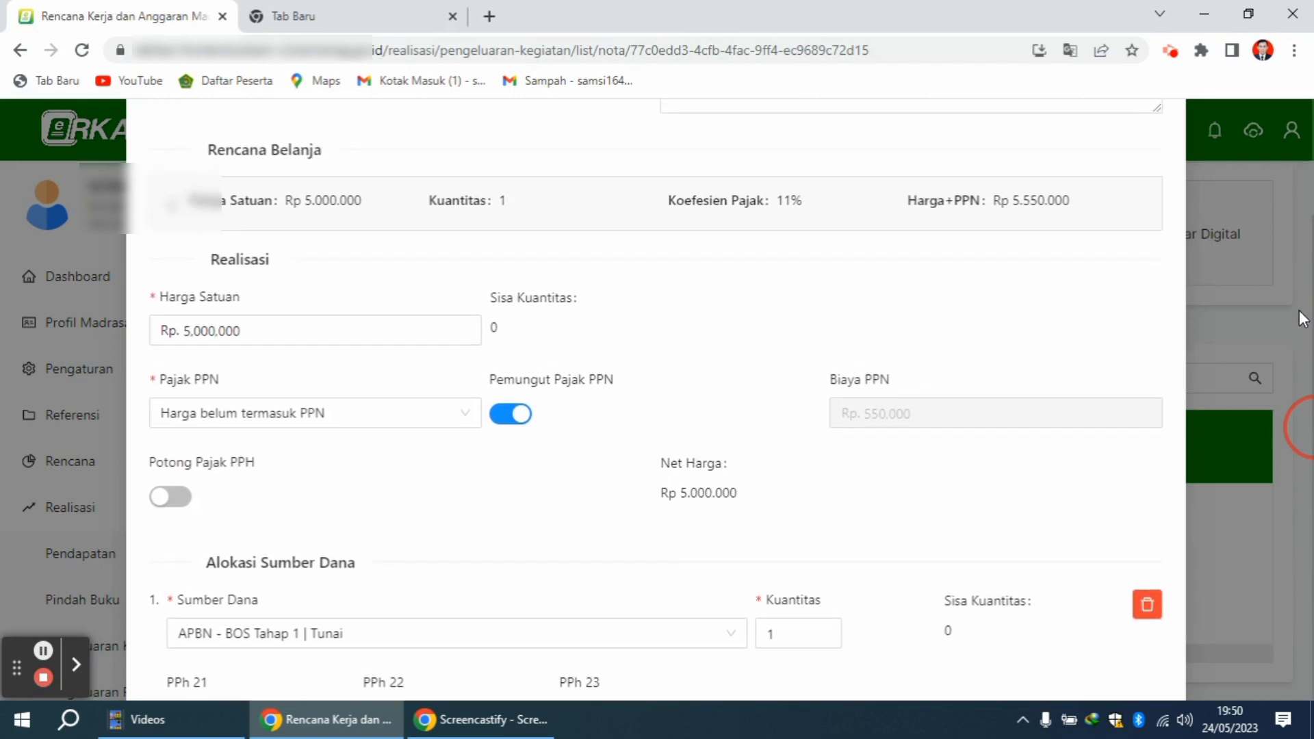
pyautogui.scroll(1, 1302, 306)
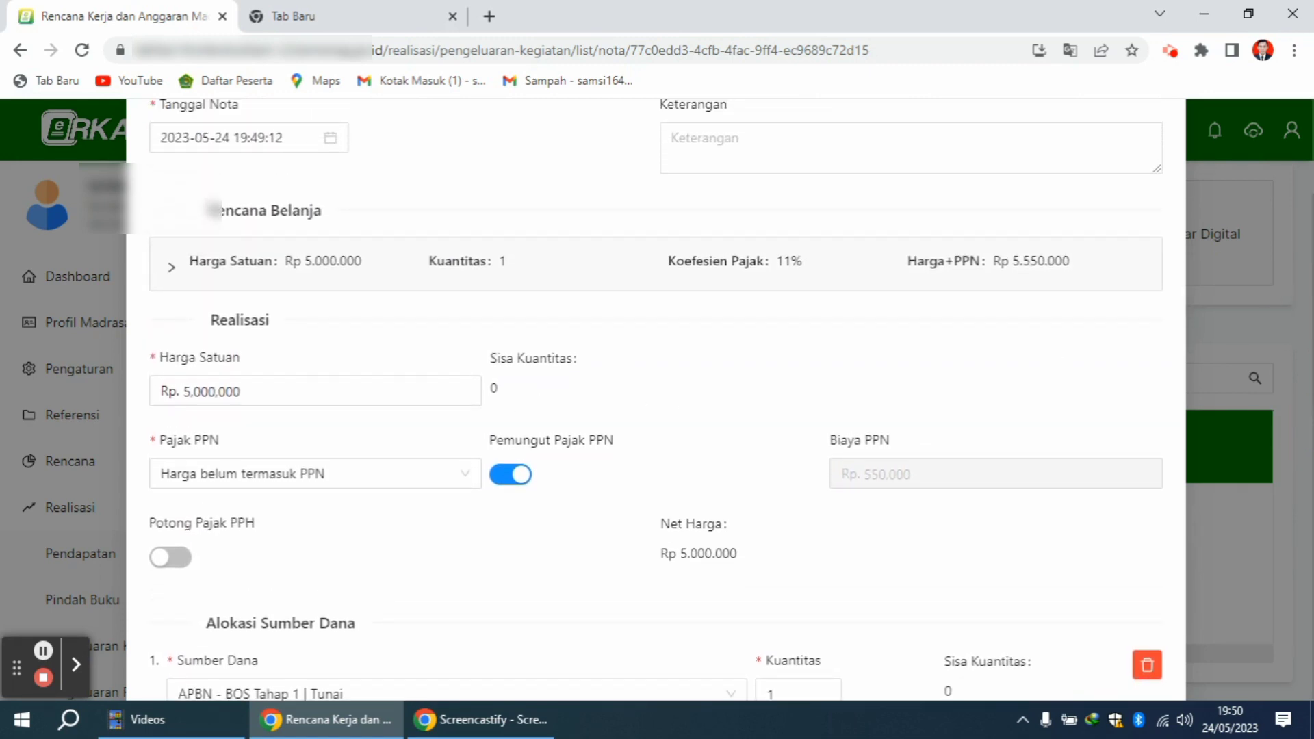
pyautogui.scroll(-1, 1303, 349)
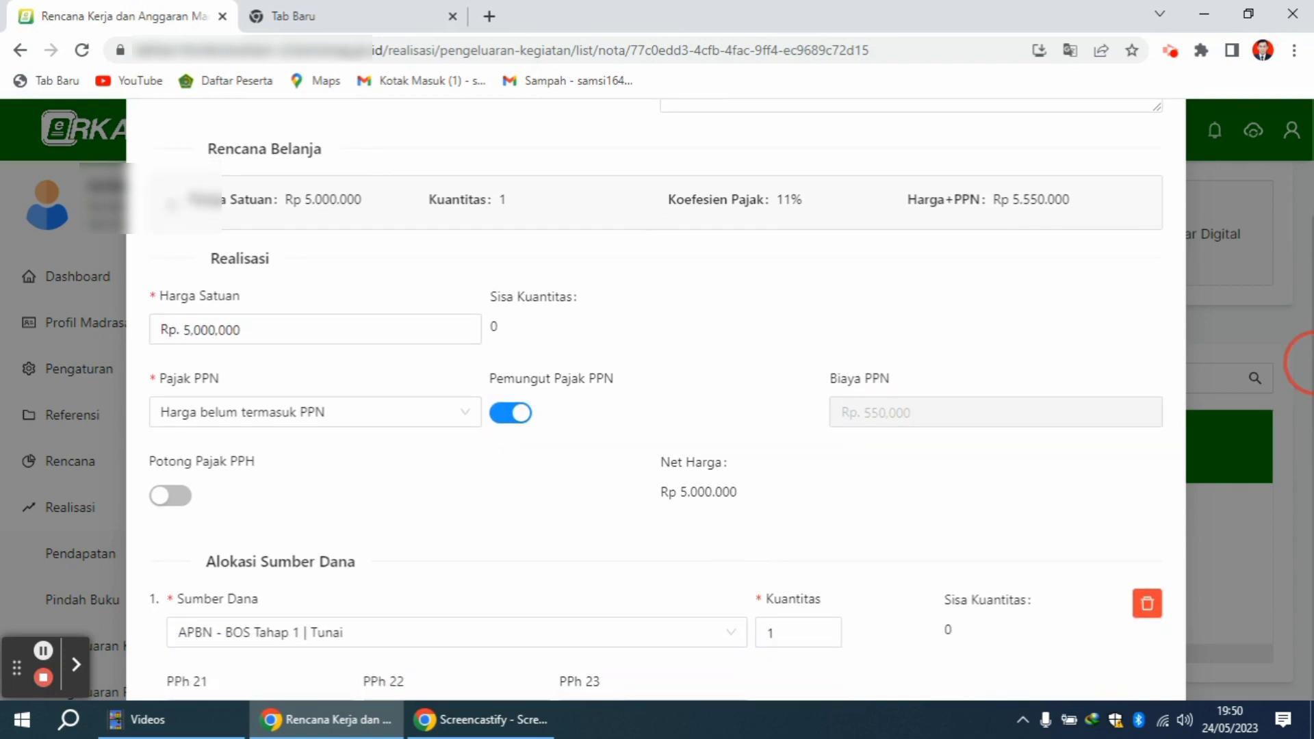
pyautogui.scroll(-4, 1307, 455)
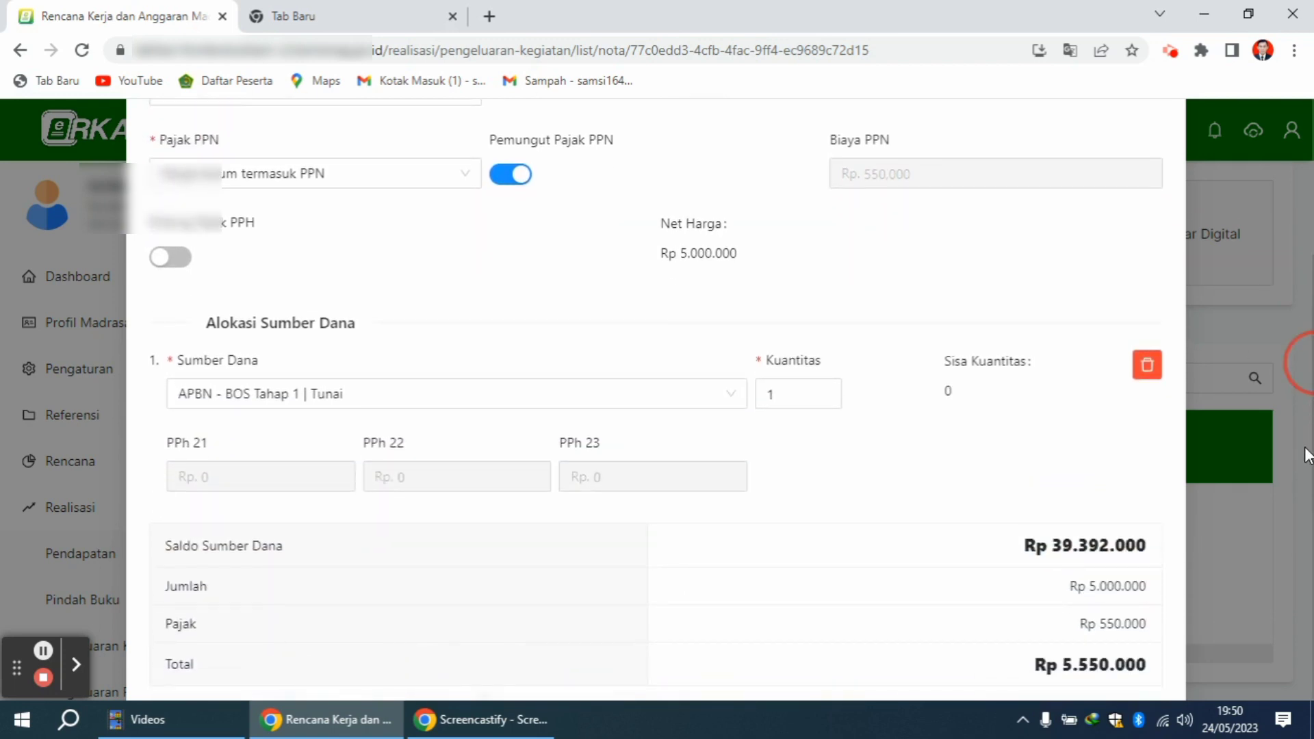
pyautogui.scroll(-2, 1306, 455)
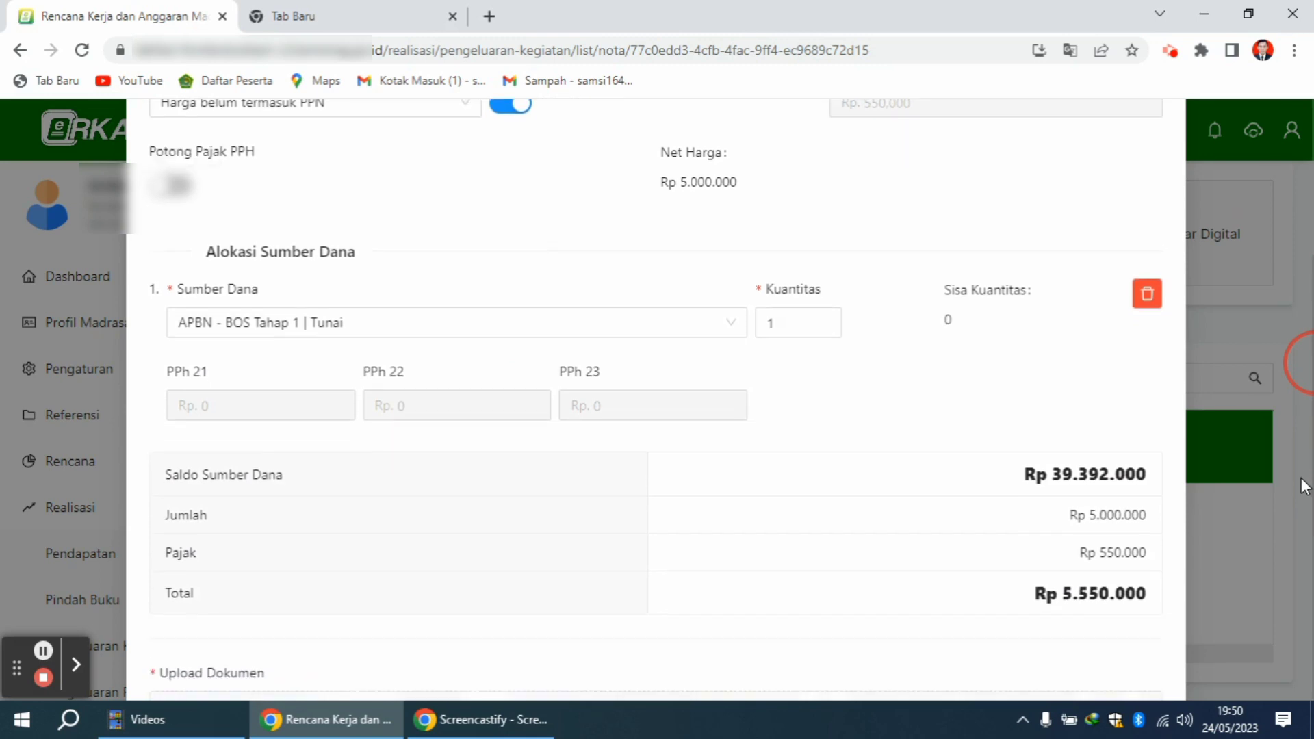
pyautogui.scroll(-3, 1304, 486)
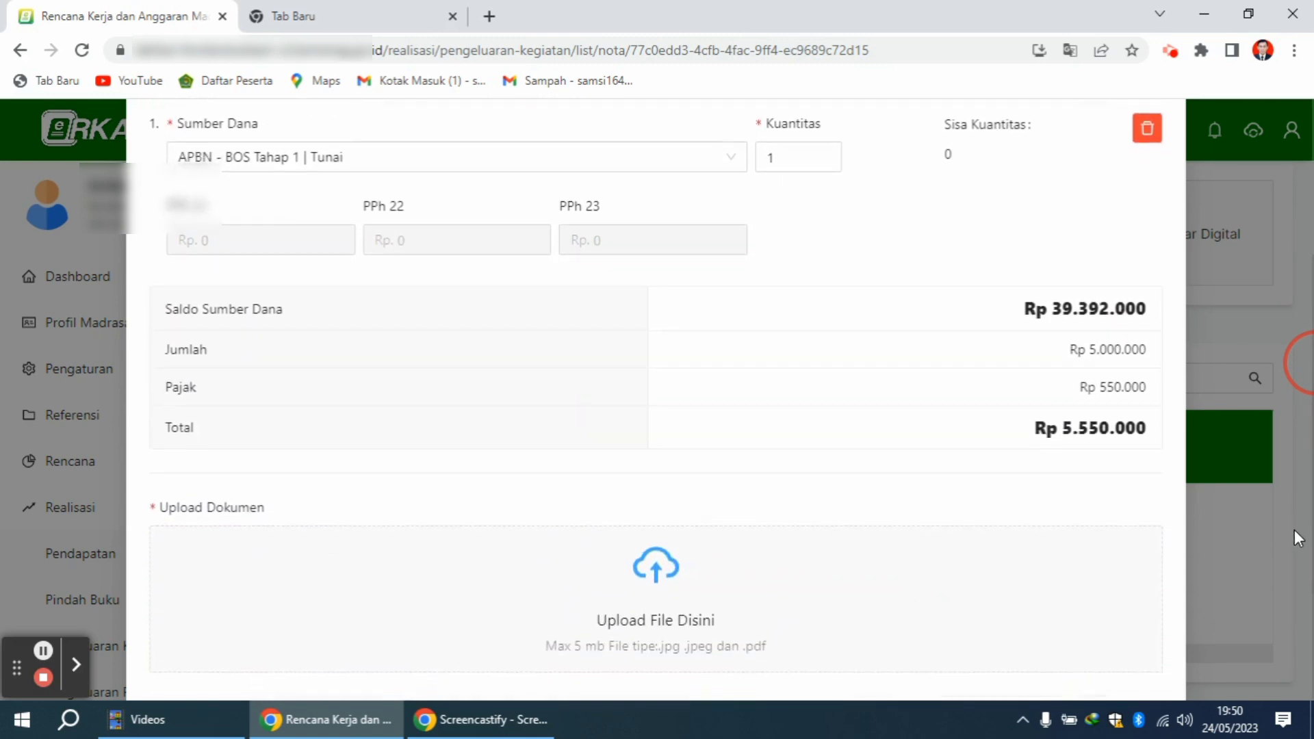
pyautogui.scroll(-1, 1295, 531)
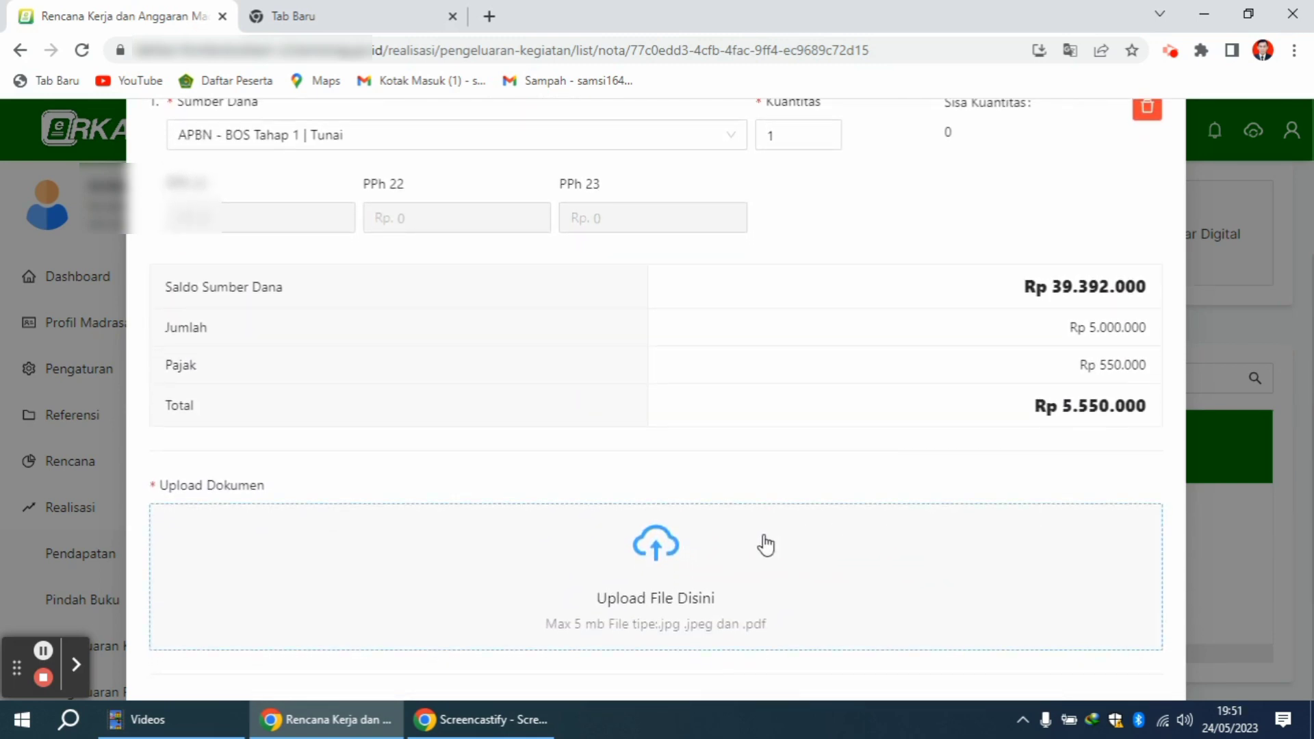
# Attach Juknis-BOP_BOS_Madrasah_2023.pdf as the note's supporting document and save the note
pyautogui.click(712, 550)
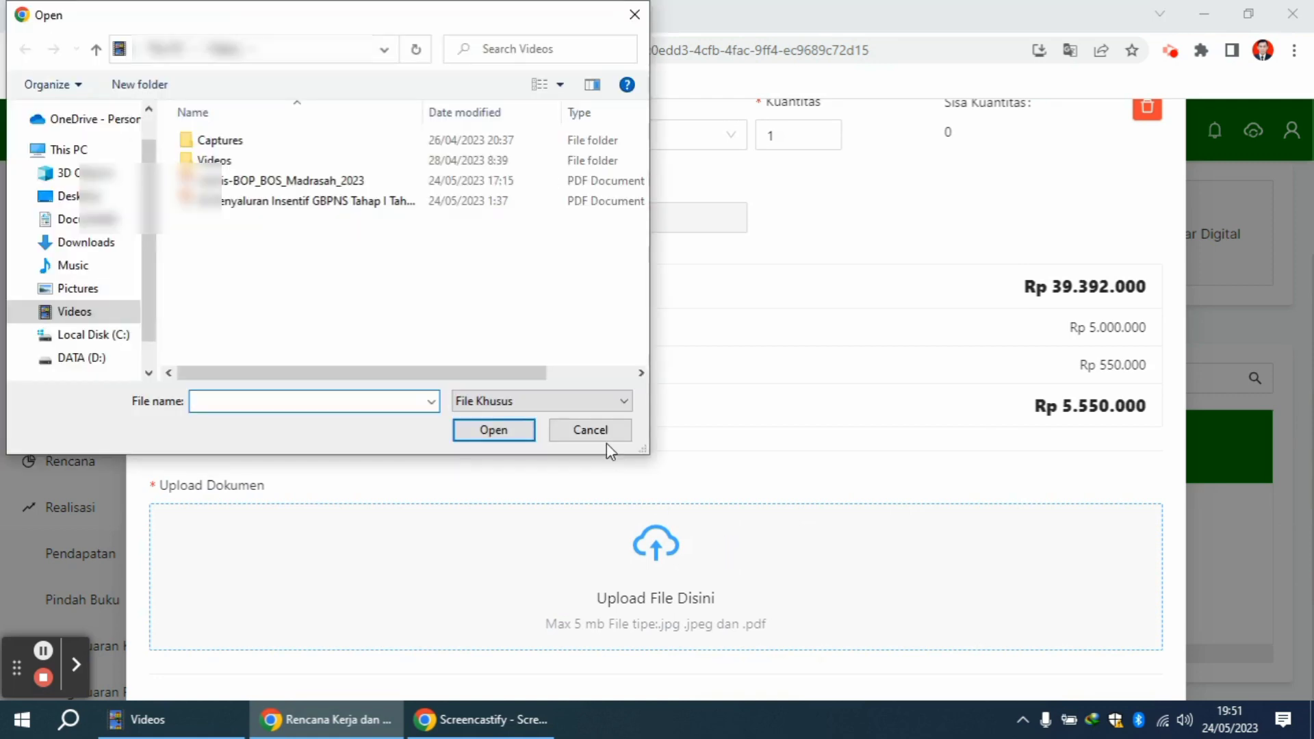
pyautogui.doubleClick(333, 182)
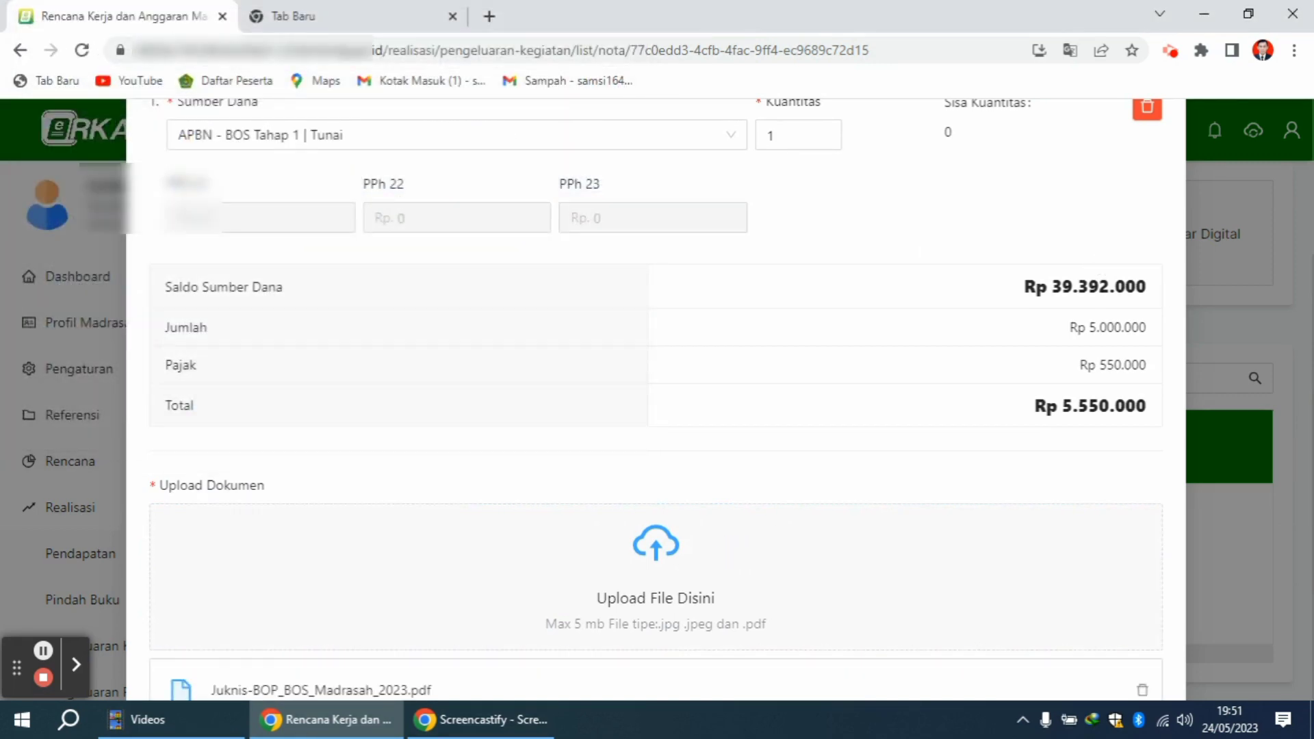
pyautogui.scroll(-5, 1310, 564)
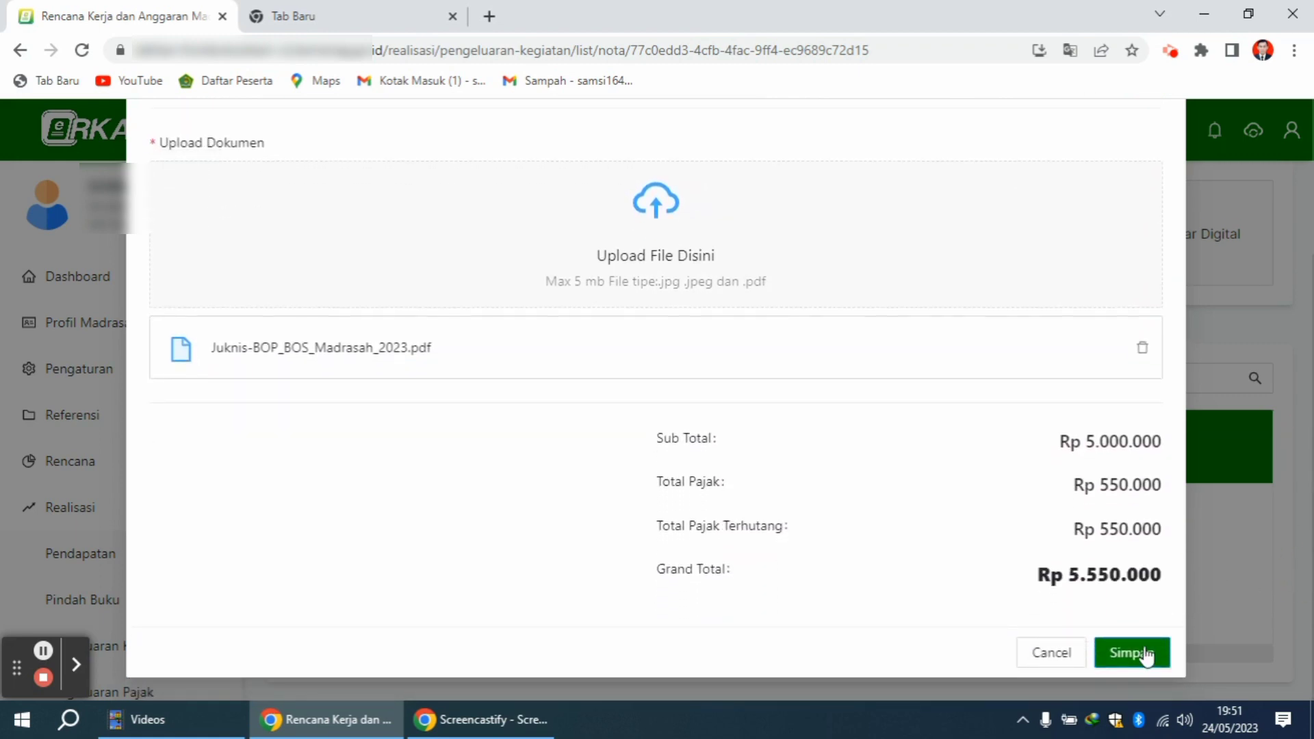
pyautogui.click(1147, 657)
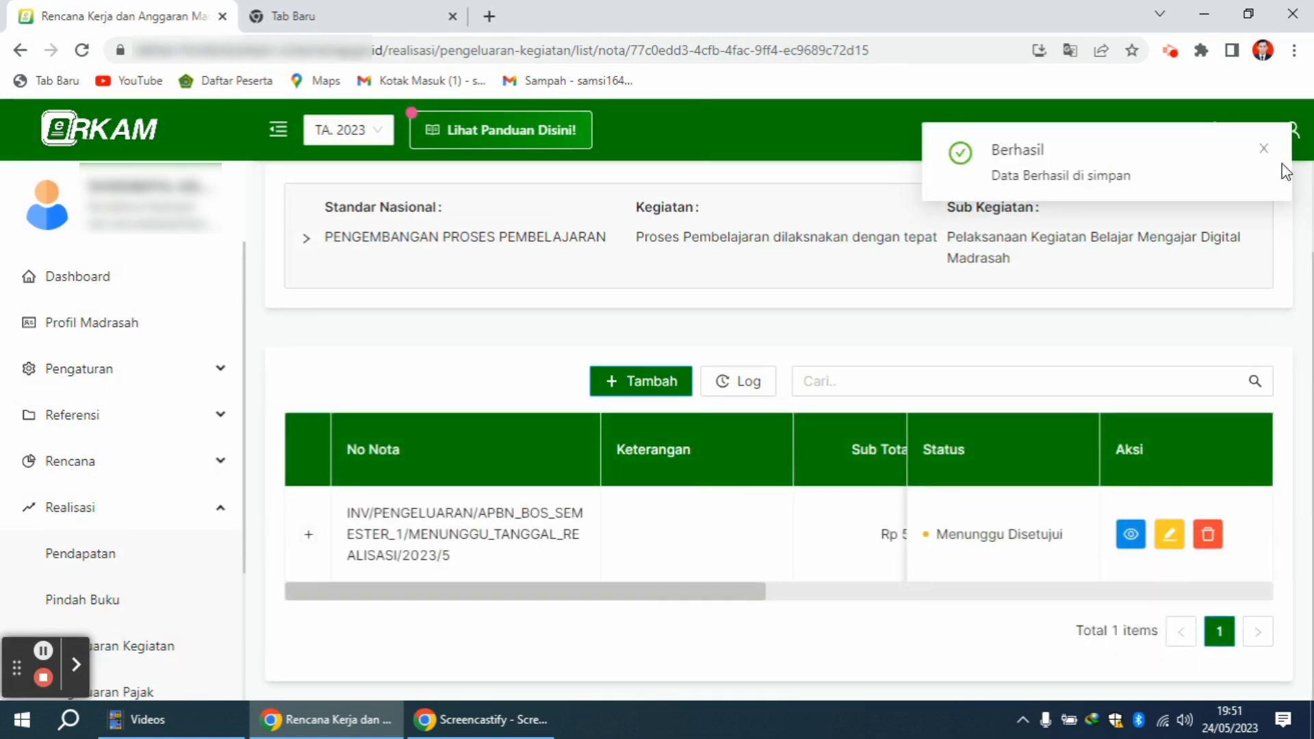
pyautogui.click(1264, 149)
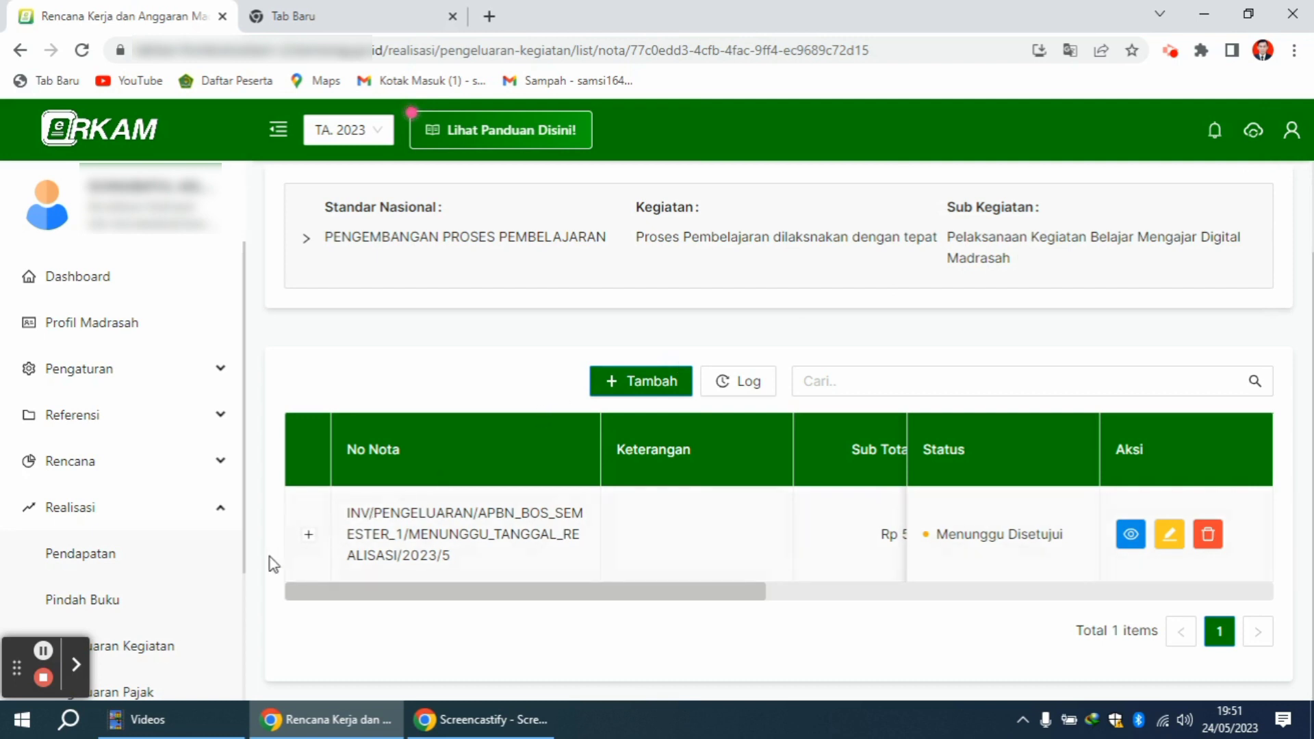
# Start a new expense note for the second activity in the Pengeluaran Kegiatan list
pyautogui.click(175, 648)
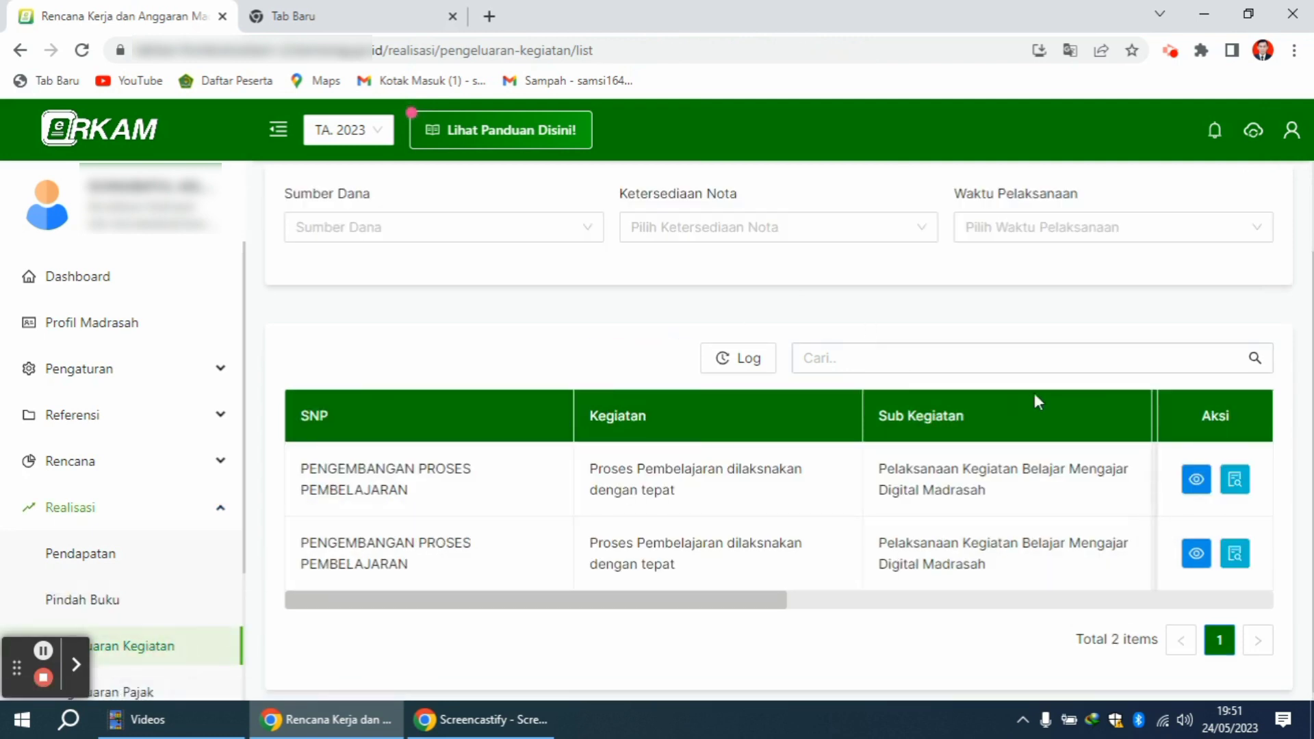
pyautogui.click(1239, 558)
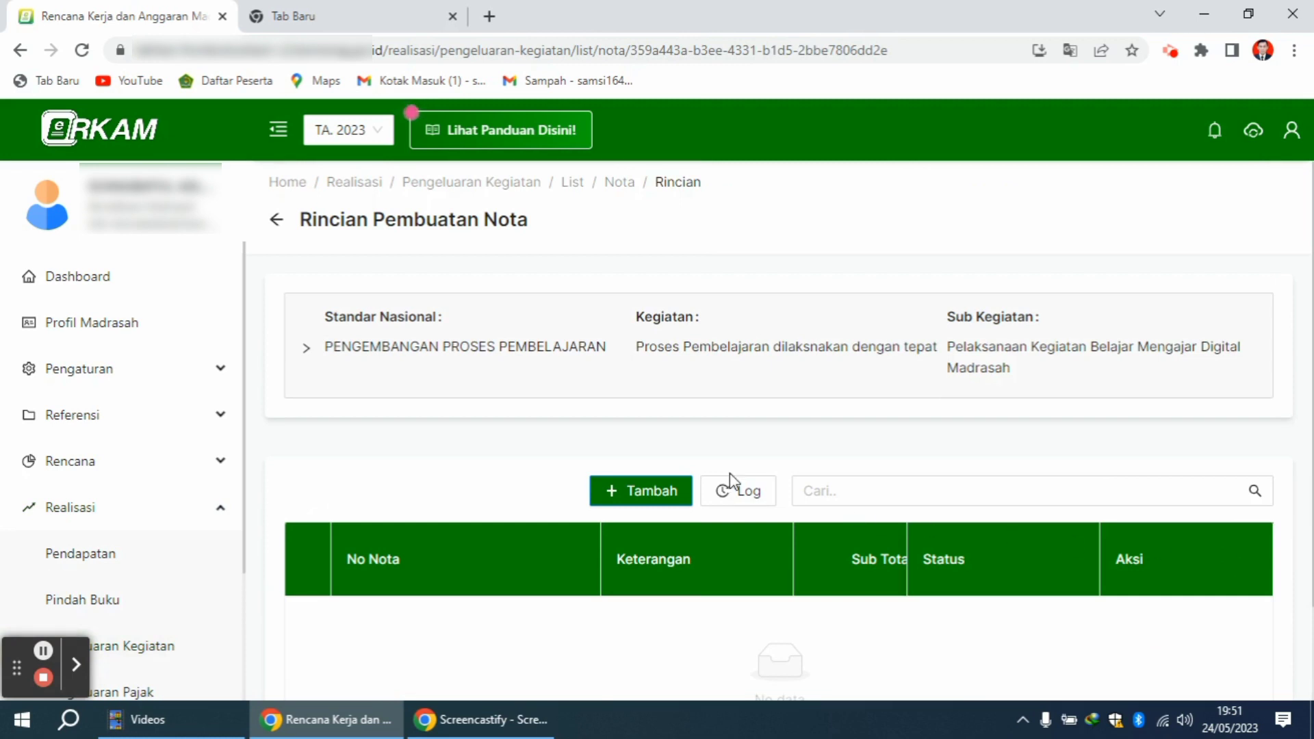
pyautogui.click(654, 492)
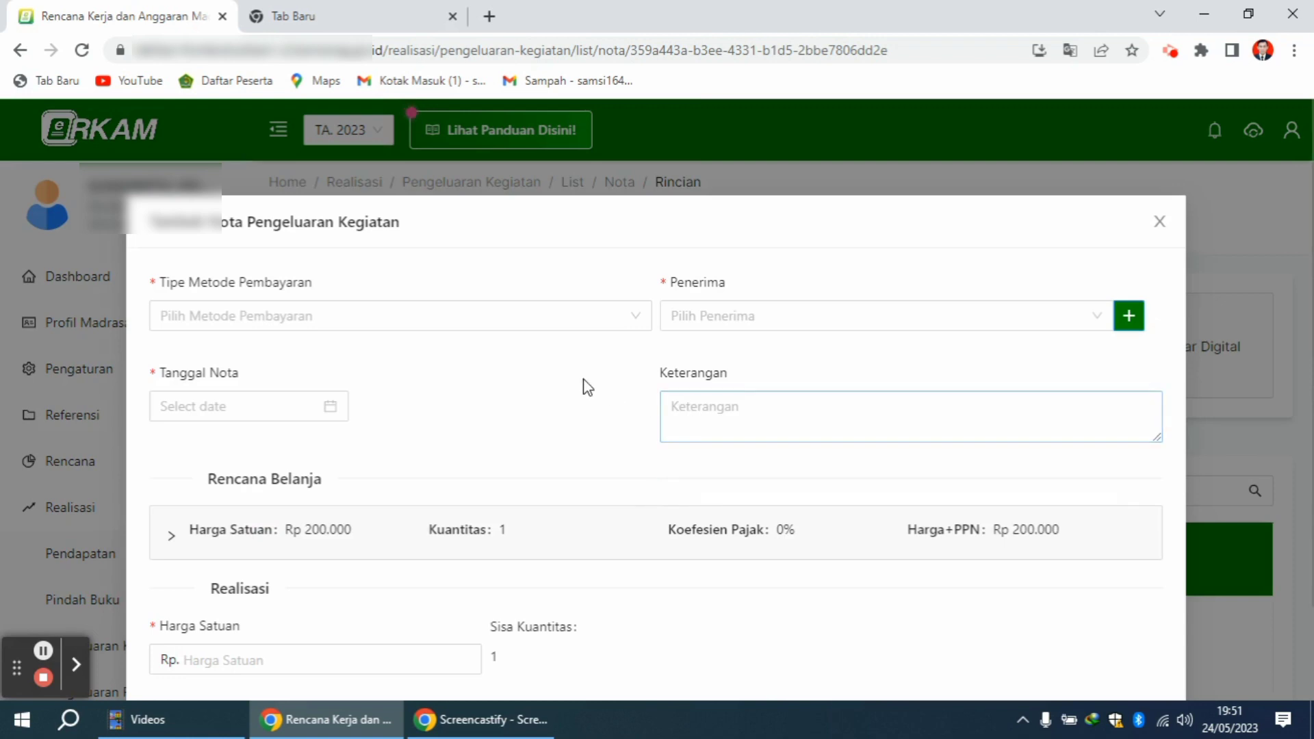
pyautogui.click(512, 317)
pyautogui.click(414, 356)
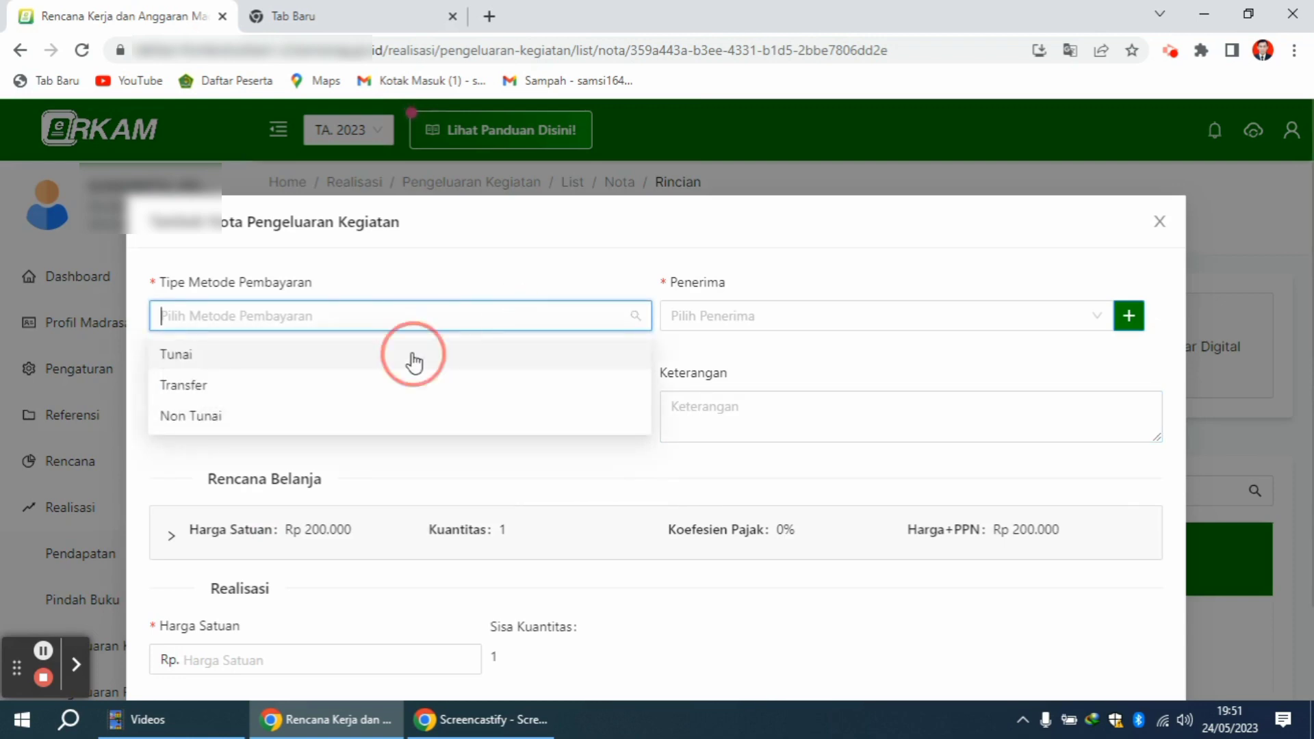
pyautogui.click(706, 320)
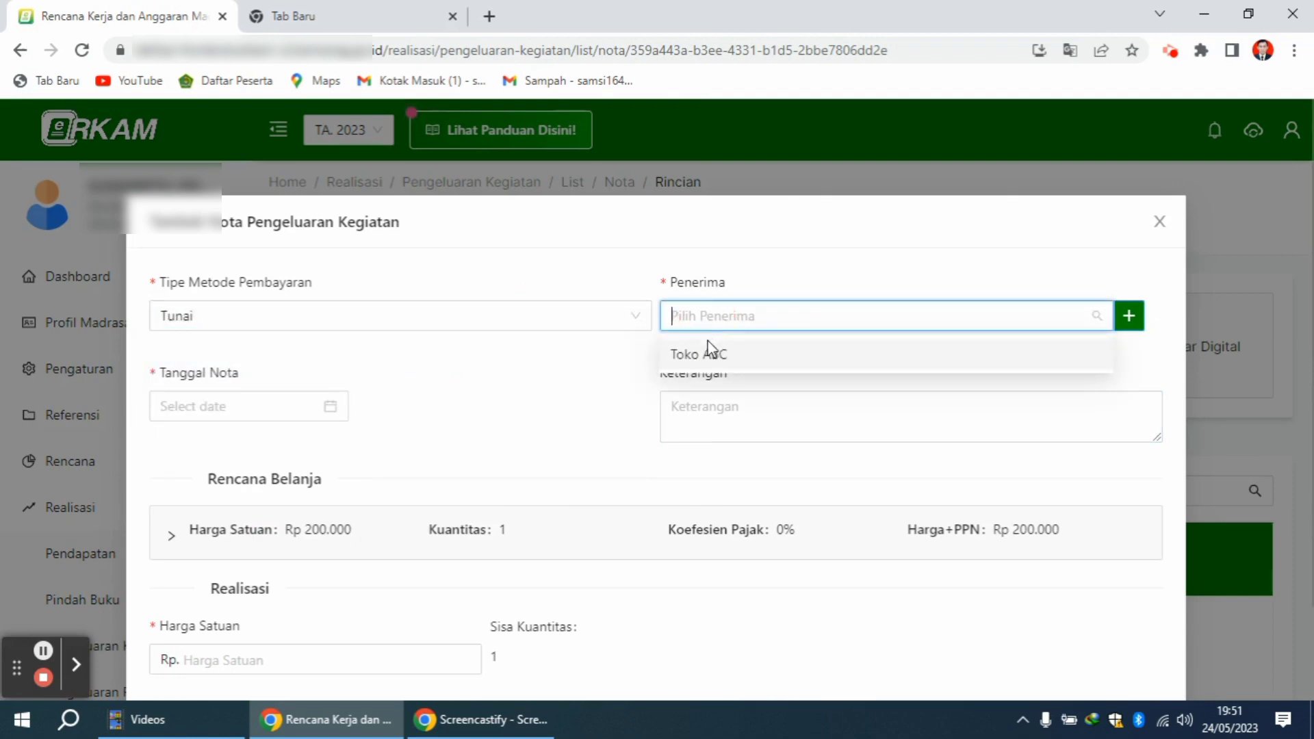
pyautogui.click(710, 358)
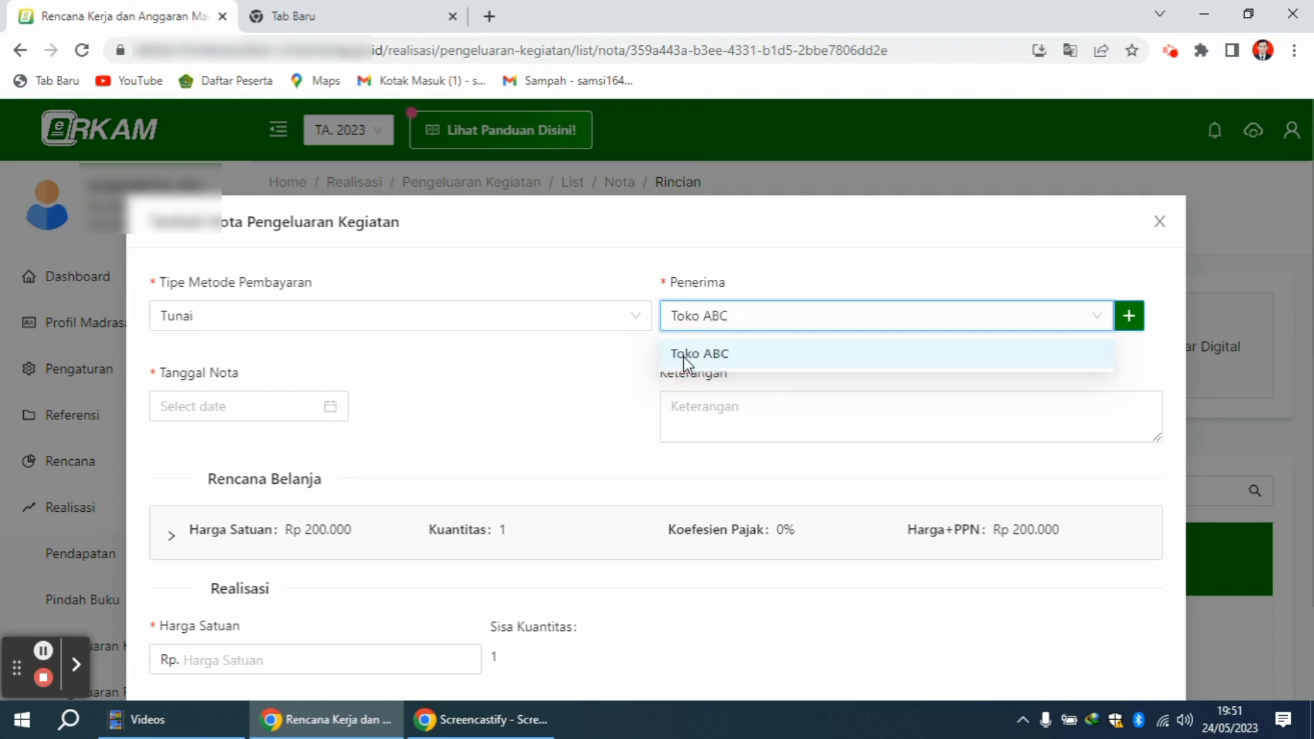
pyautogui.click(260, 403)
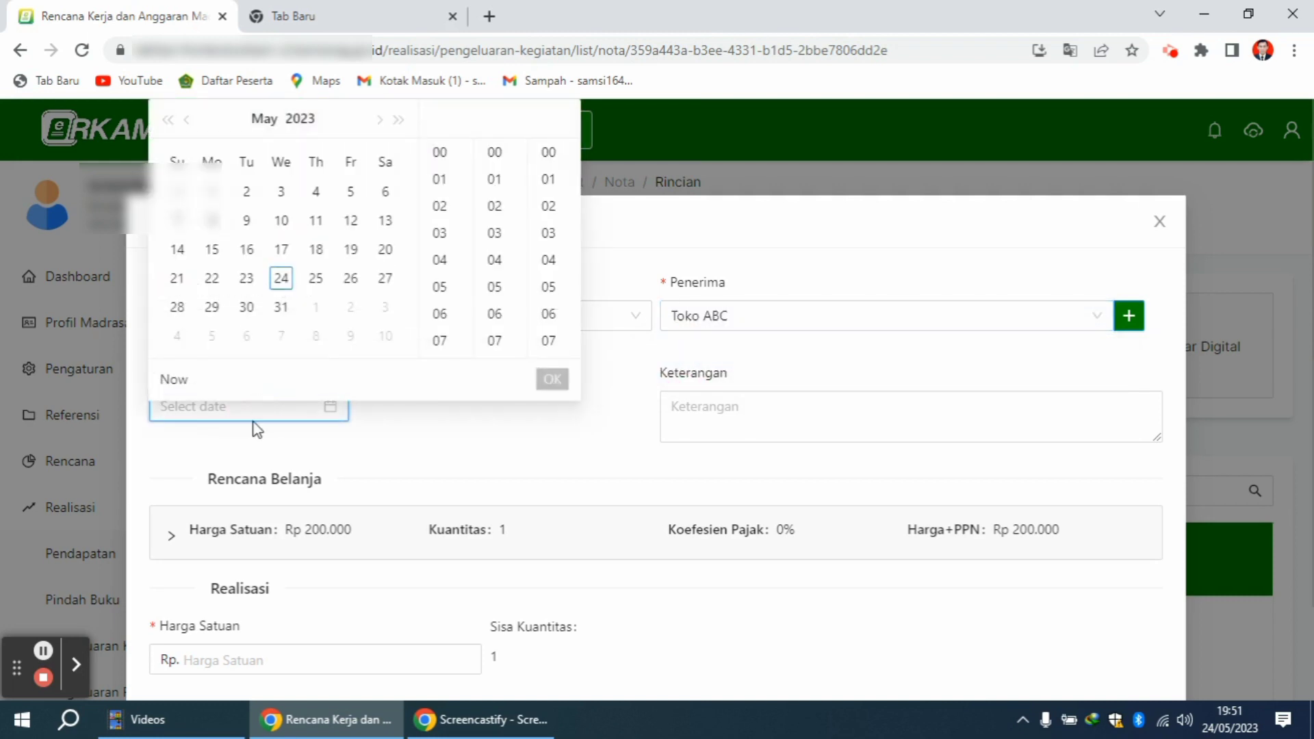
pyautogui.click(212, 191)
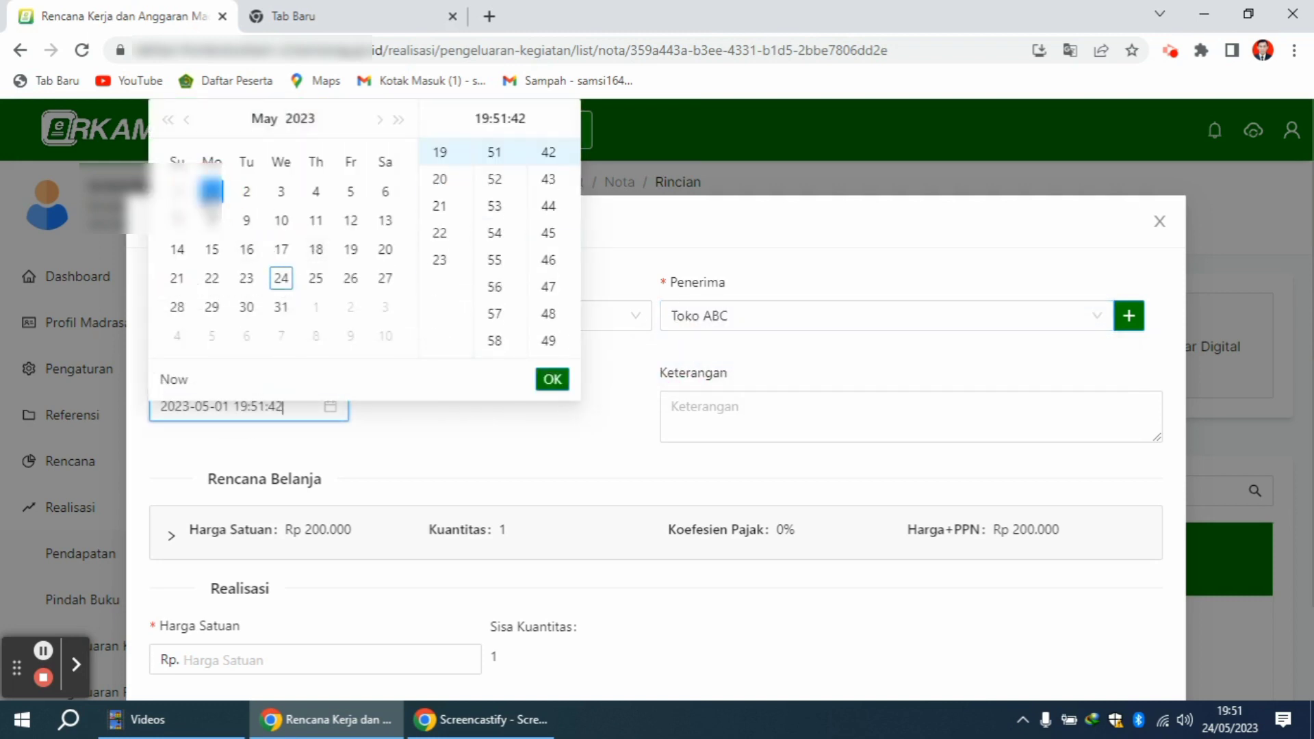
pyautogui.click(552, 379)
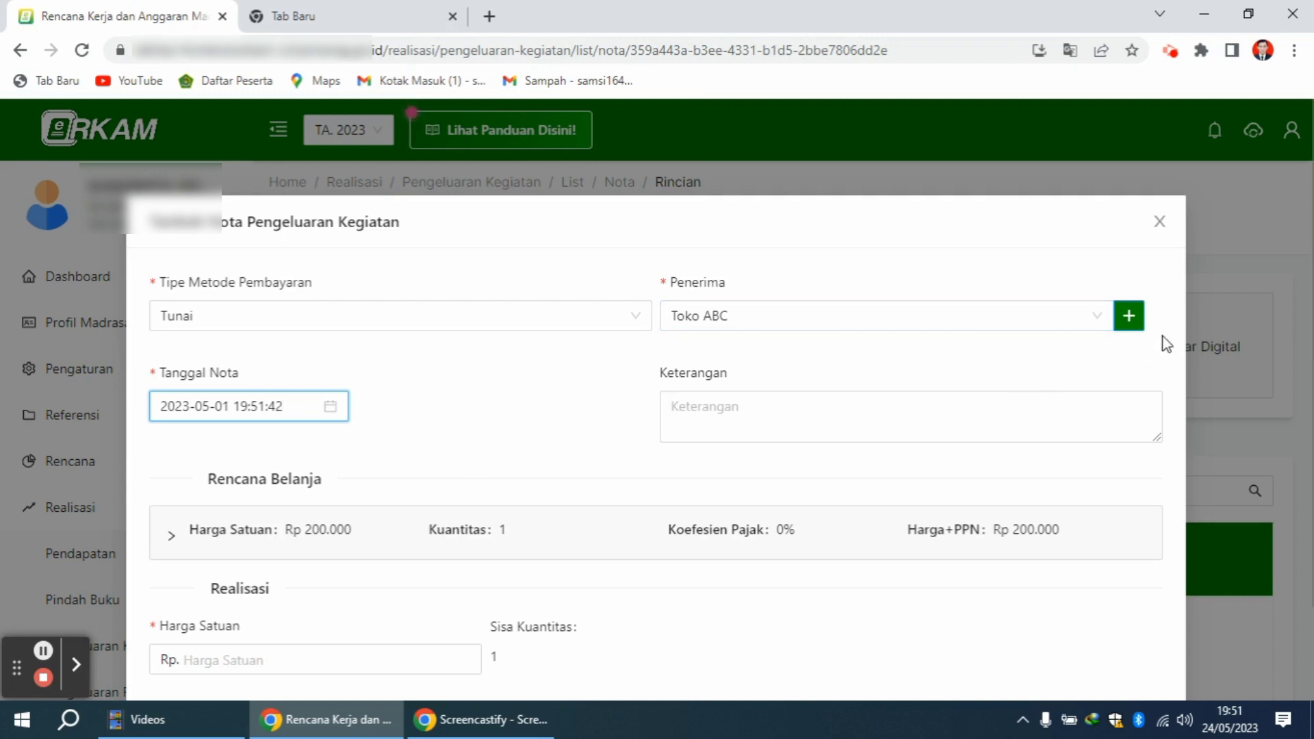
pyautogui.scroll(-2, 1308, 322)
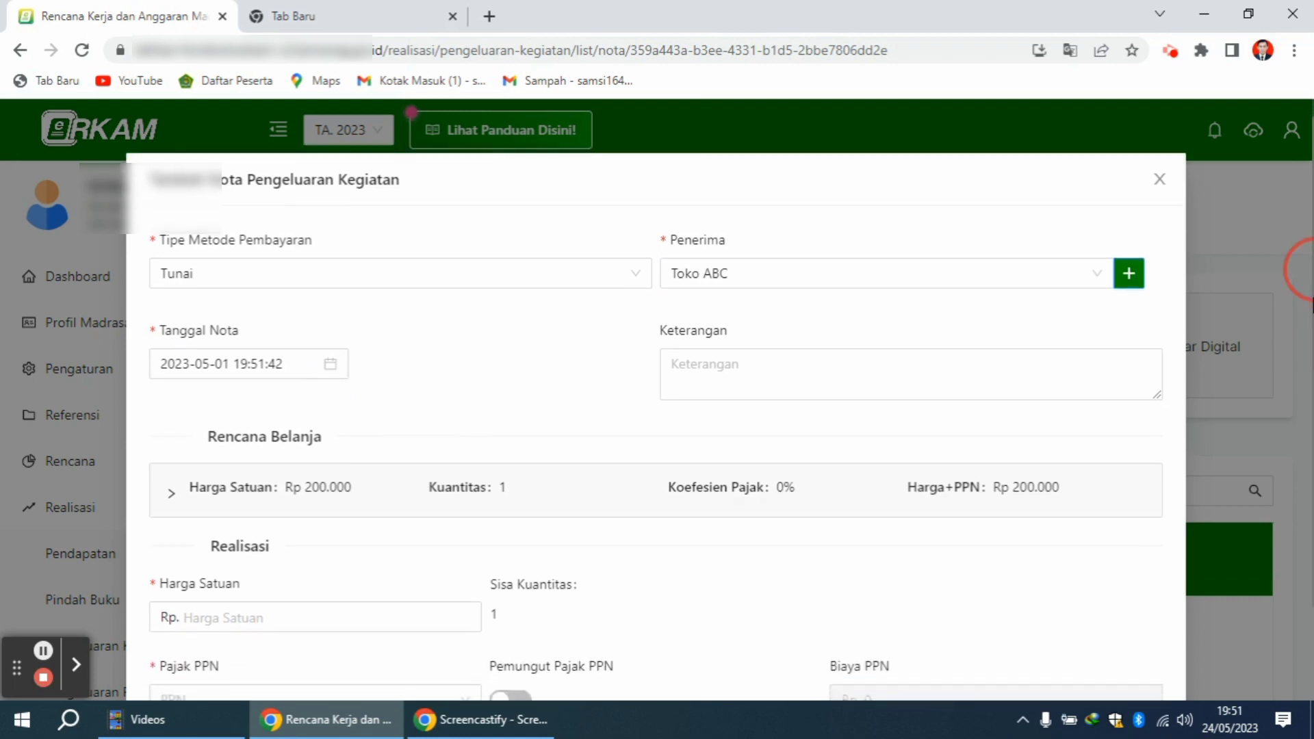
pyautogui.scroll(-1, 1310, 335)
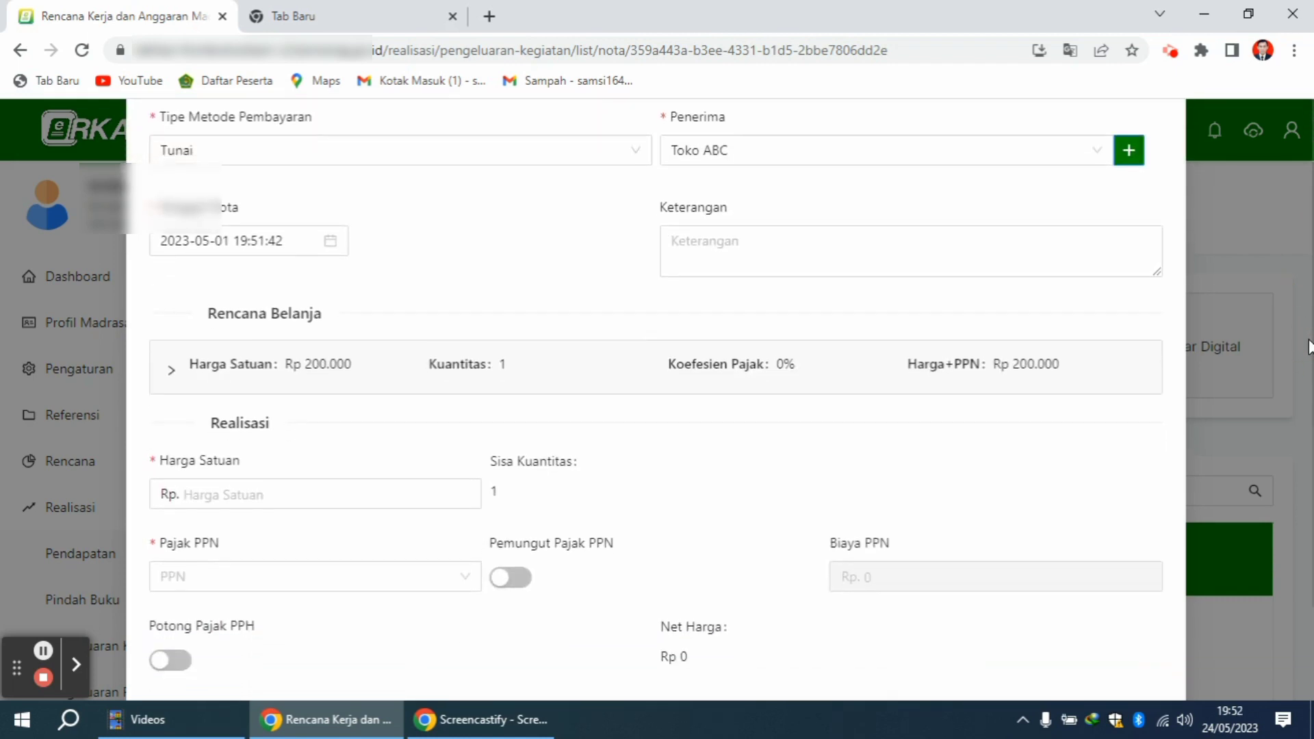
pyautogui.scroll(2, 1306, 356)
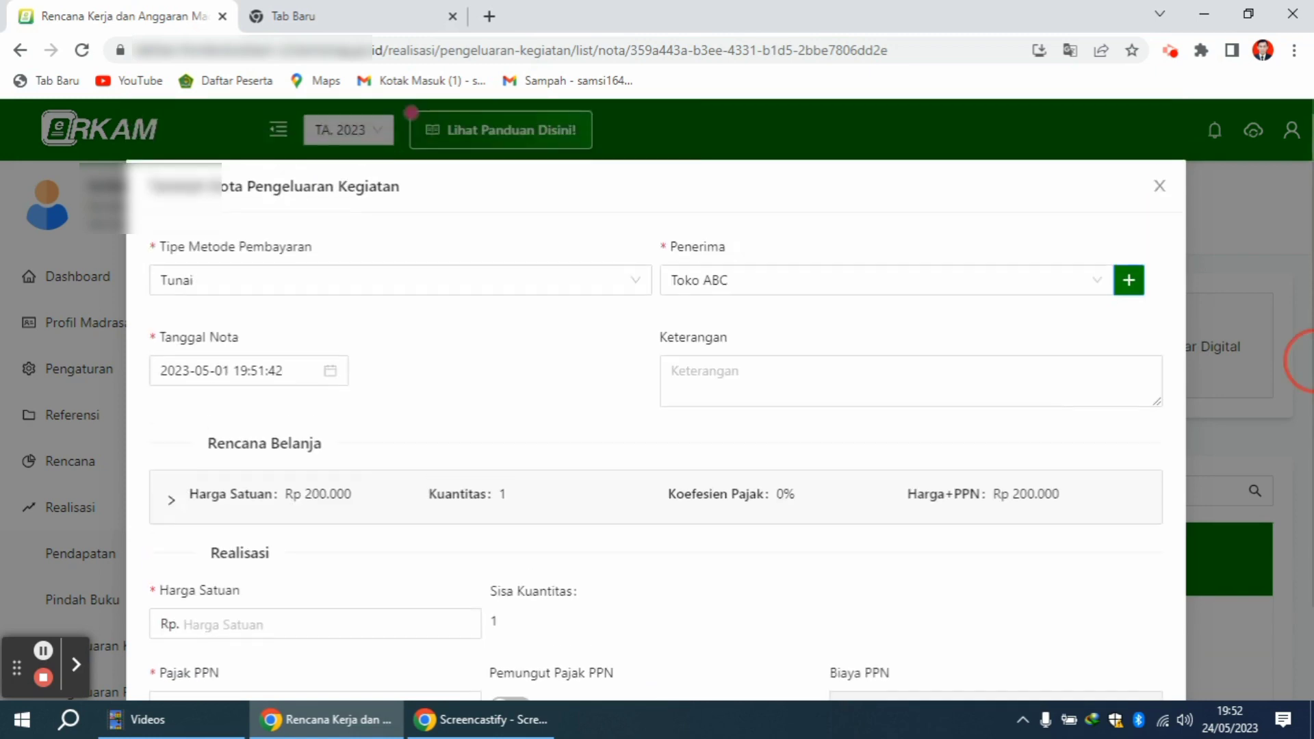
# Set the realised unit price (Harga Satuan) of the second activity's note to Rp 190.000
pyautogui.scroll(-1, 1306, 361)
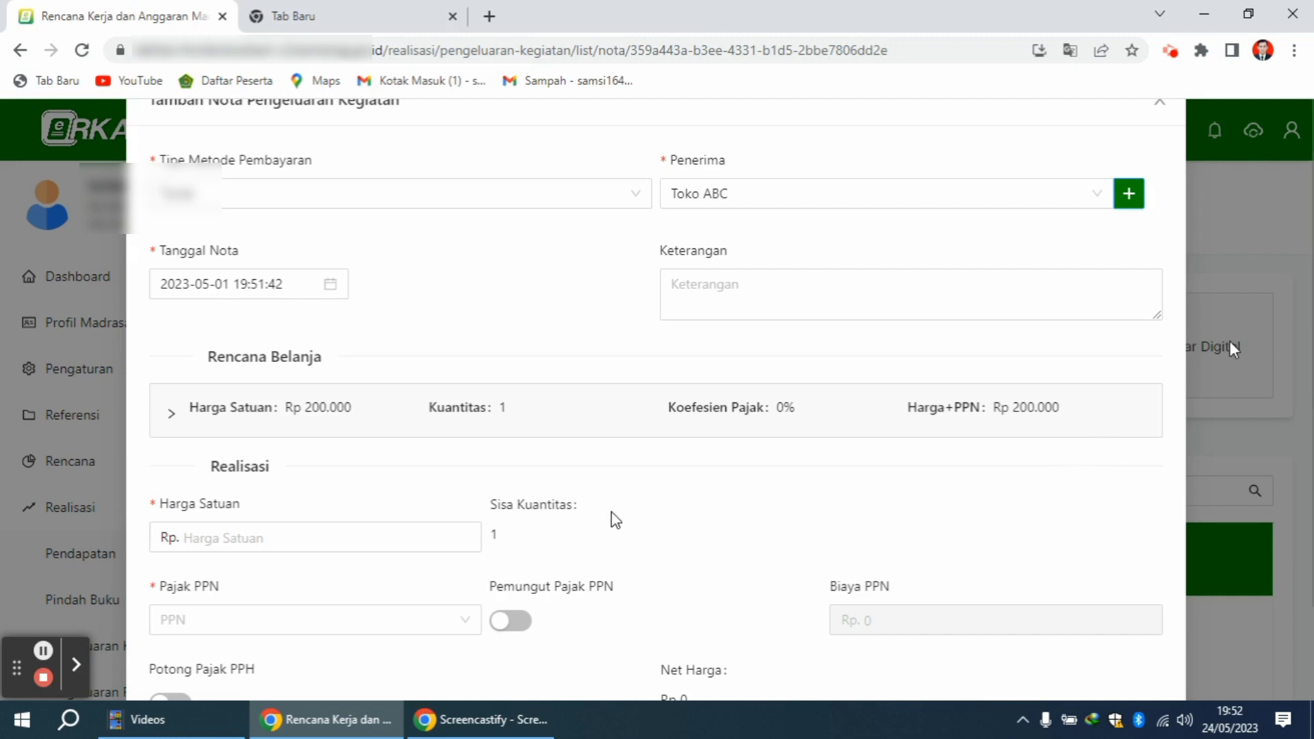
pyautogui.click(359, 537)
pyautogui.click(237, 525)
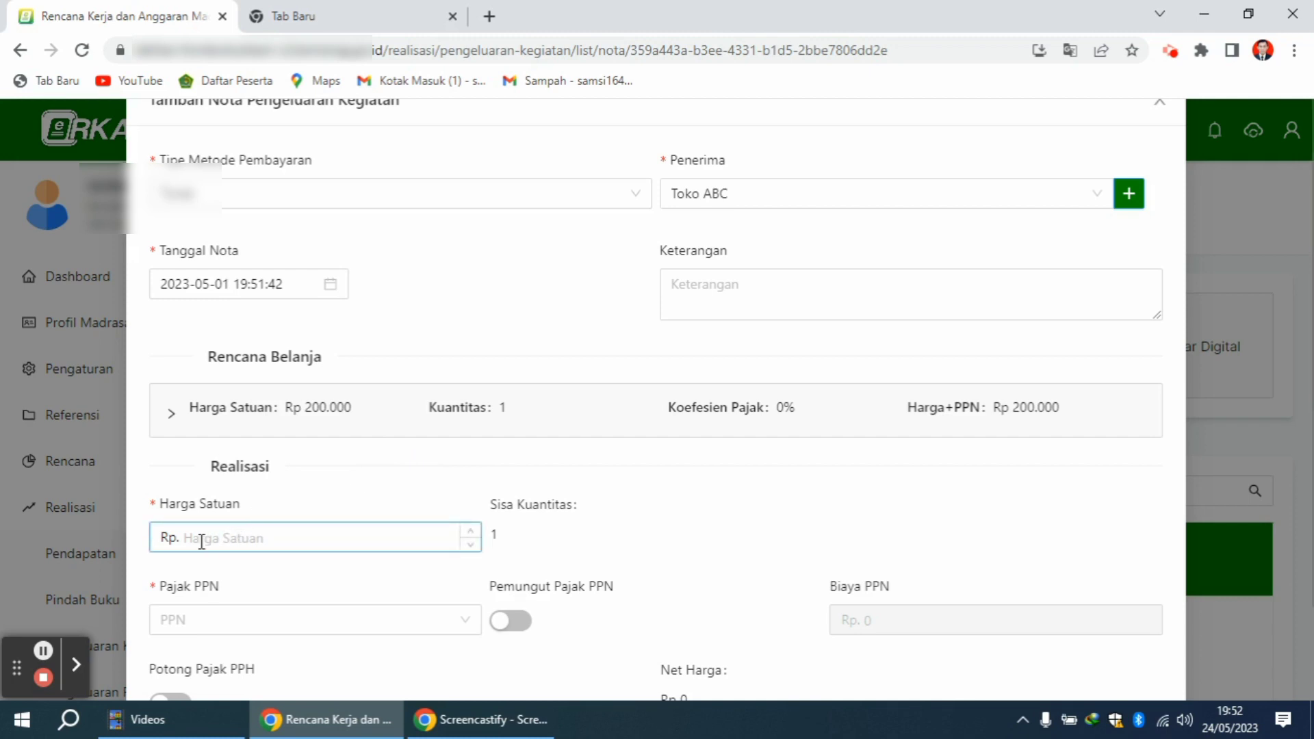
pyautogui.write('19')
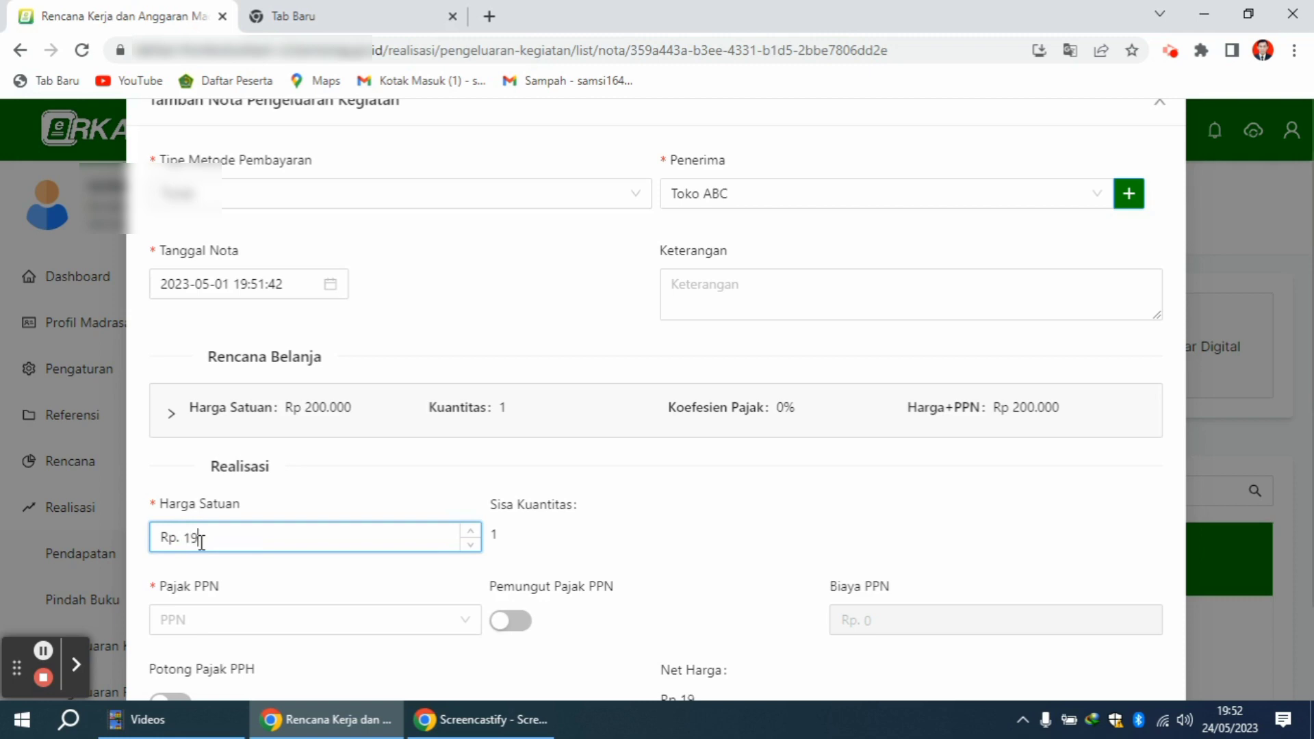
pyautogui.write('0.000')
# Set the realised purchase's Pajak PPN to Tidak ada PPN and enable Potong Pajak PPH
pyautogui.scroll(-3, 1310, 327)
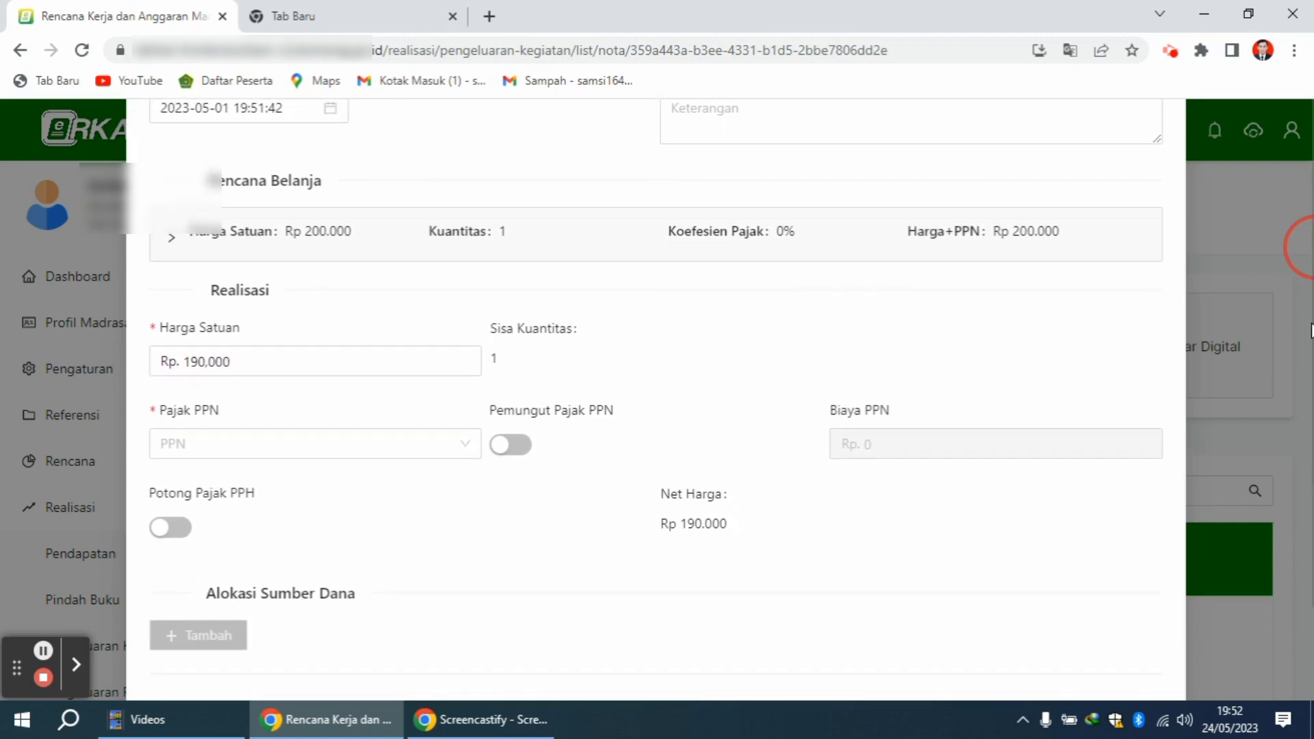
pyautogui.click(358, 442)
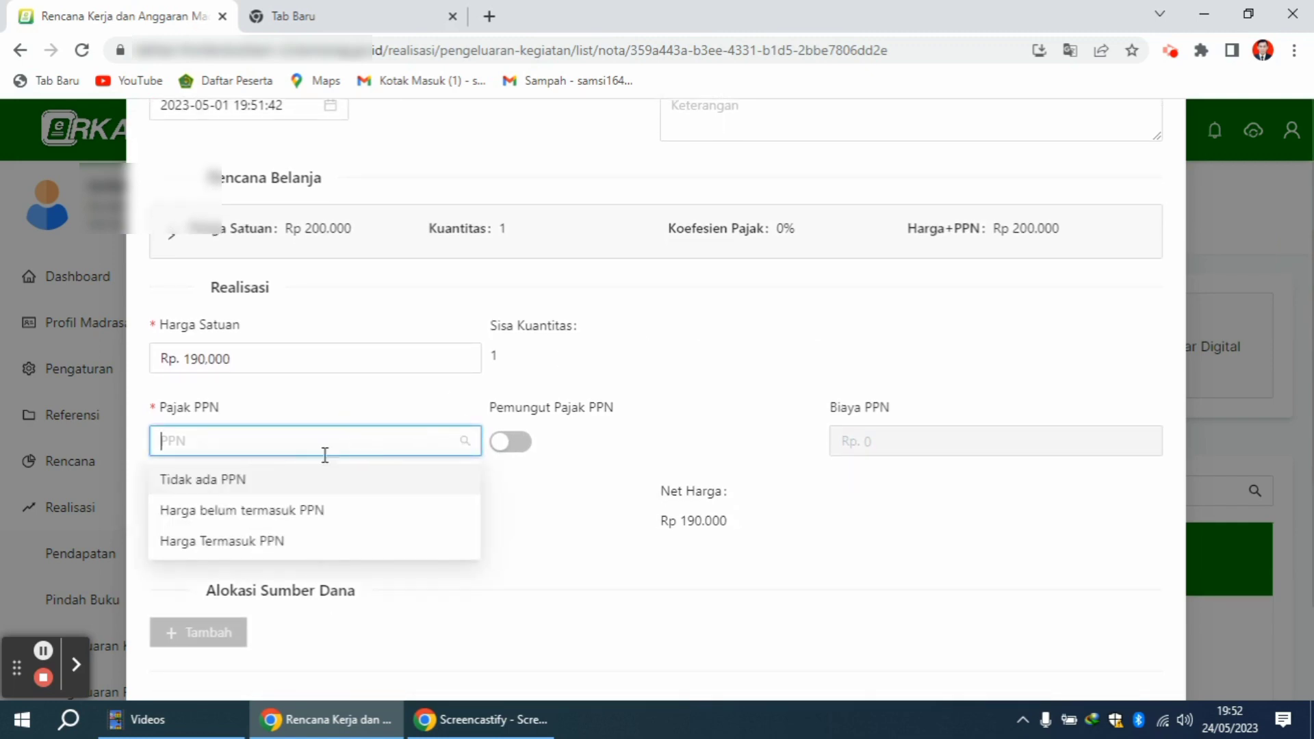
pyautogui.click(302, 483)
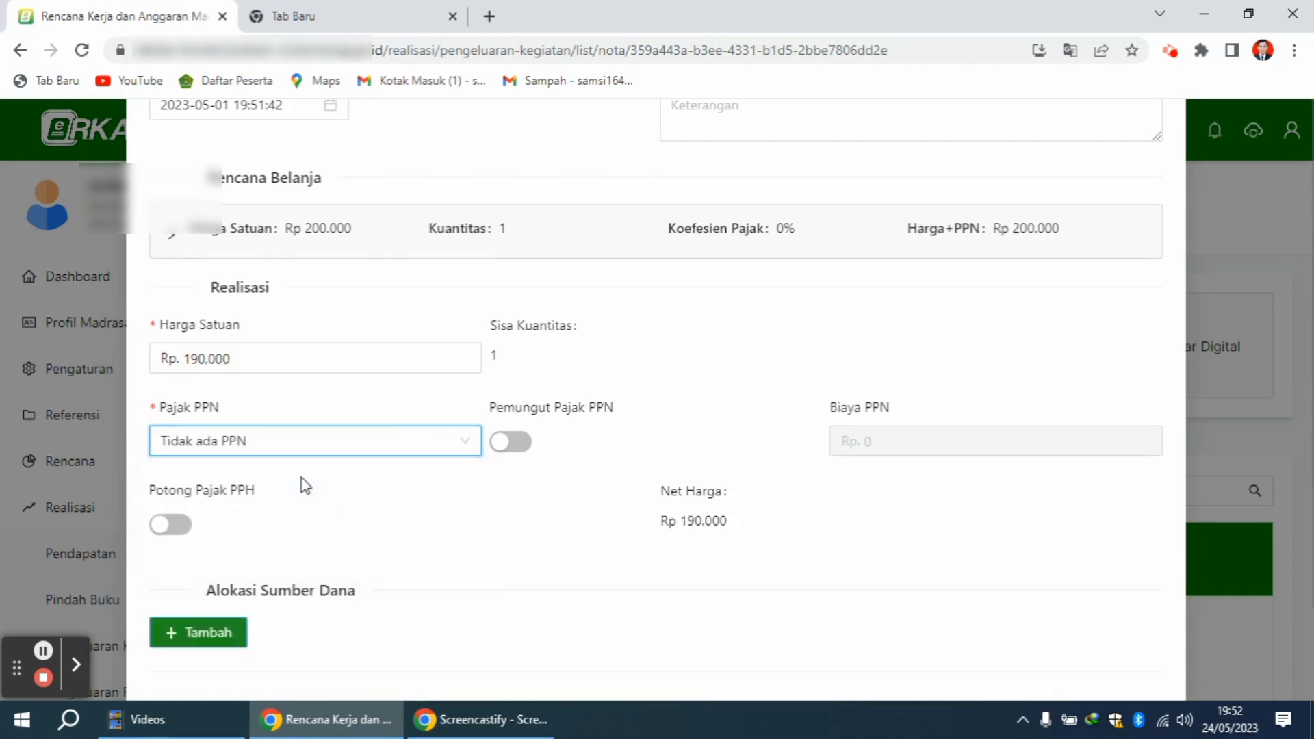
pyautogui.click(177, 528)
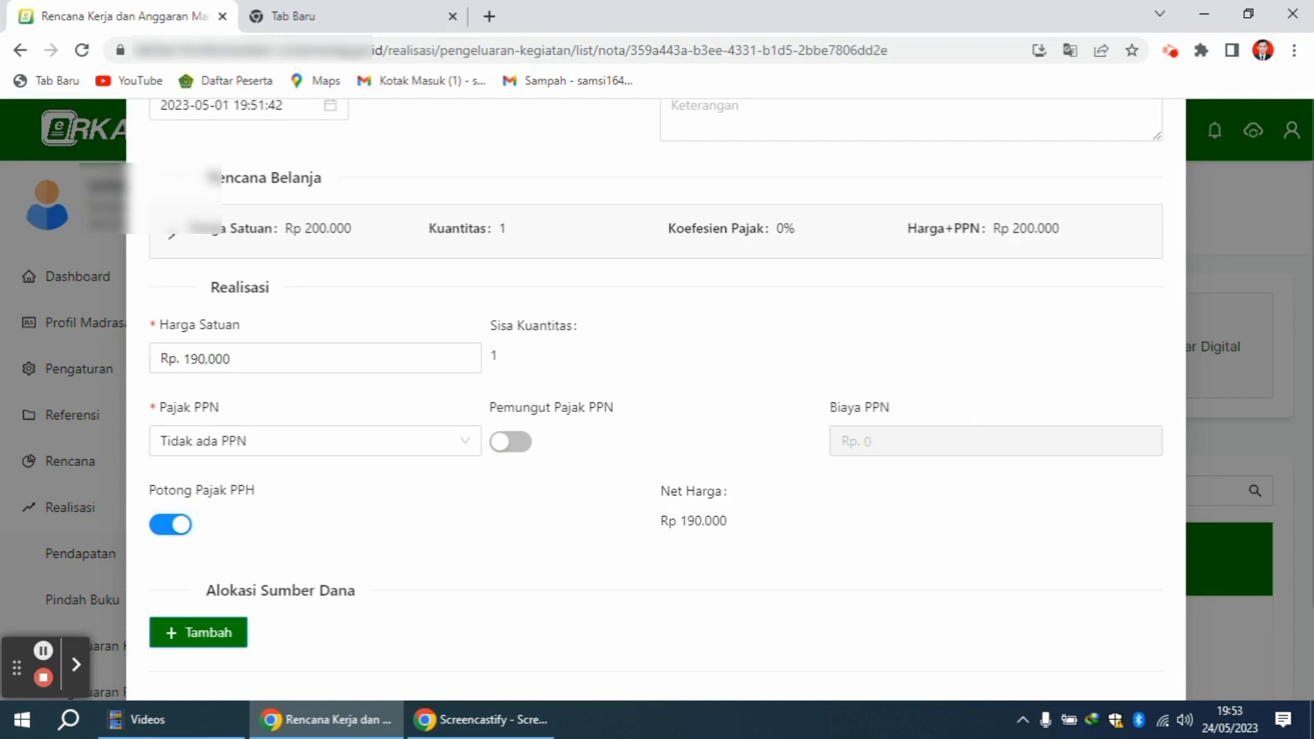
# Add a fund allocation from APBN - BOS Tahap 1 | Tunai with a quantity of 1
pyautogui.scroll(-3, 707, 370)
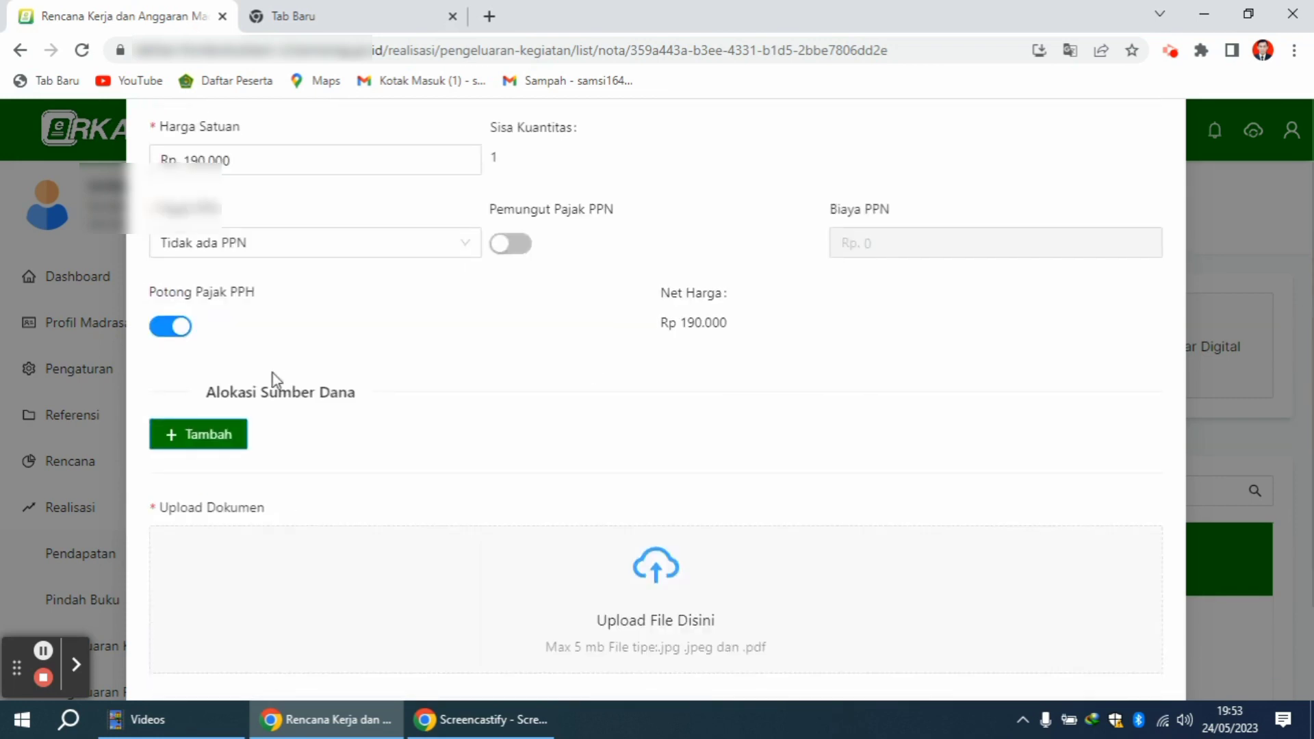
pyautogui.click(176, 433)
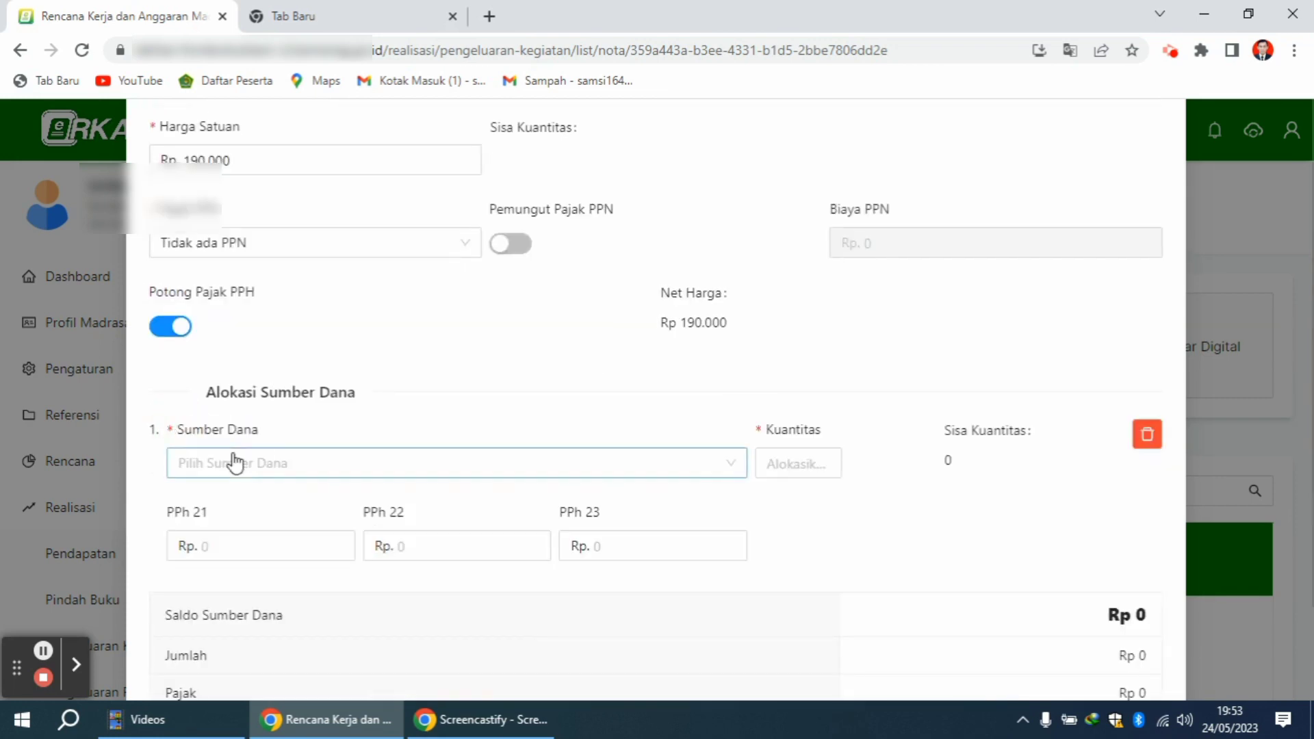
pyautogui.click(254, 469)
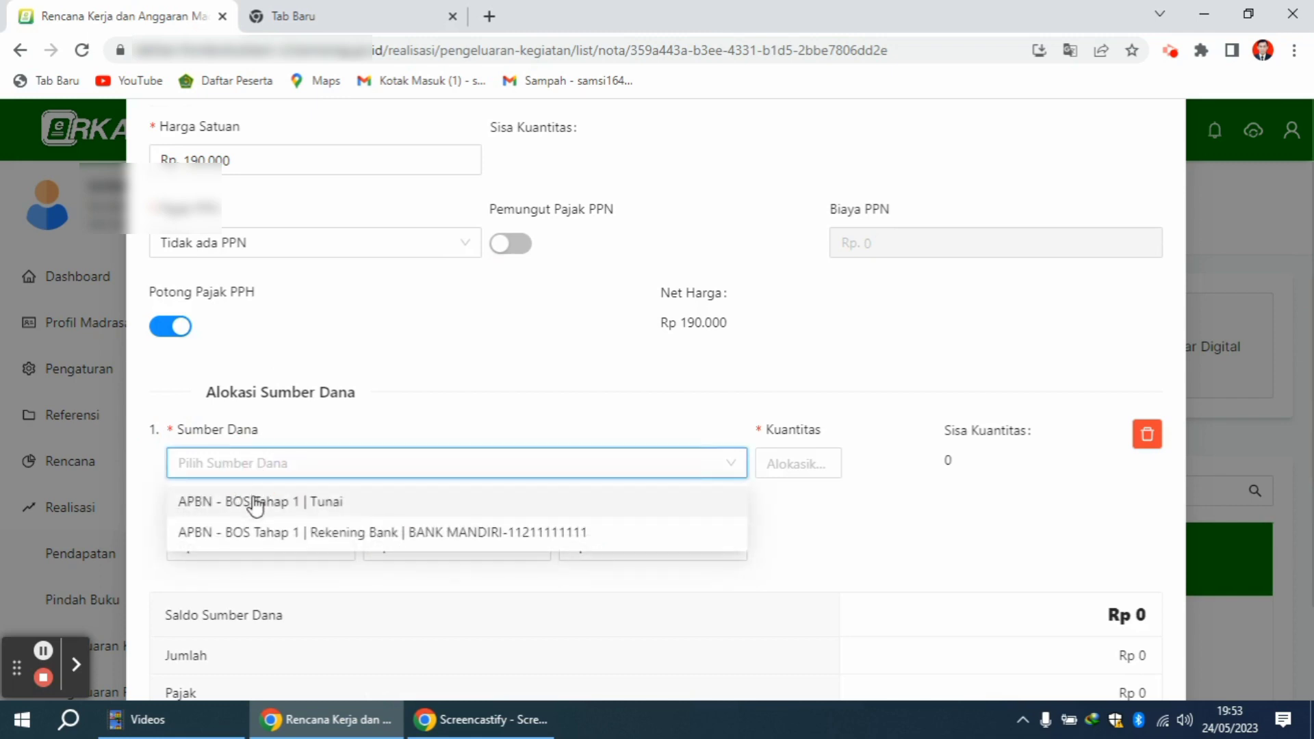
pyautogui.click(255, 503)
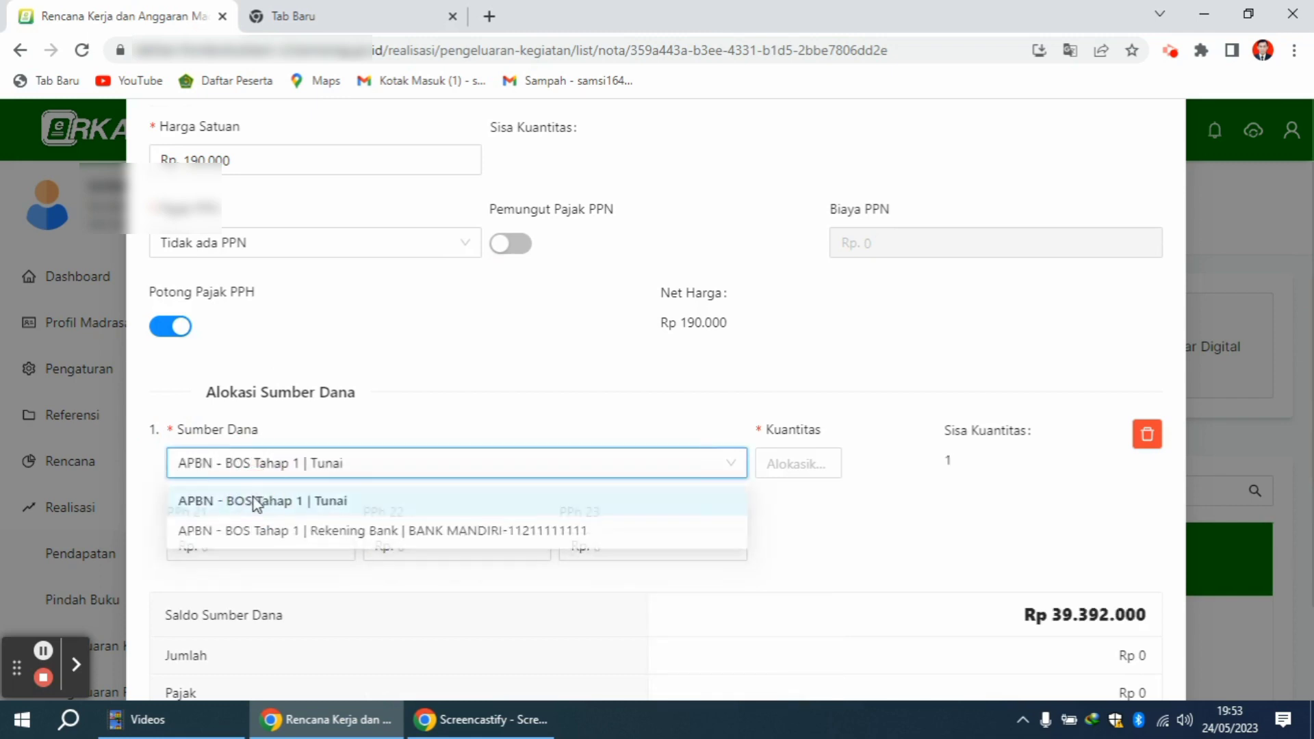
pyautogui.click(781, 471)
pyautogui.write('1')
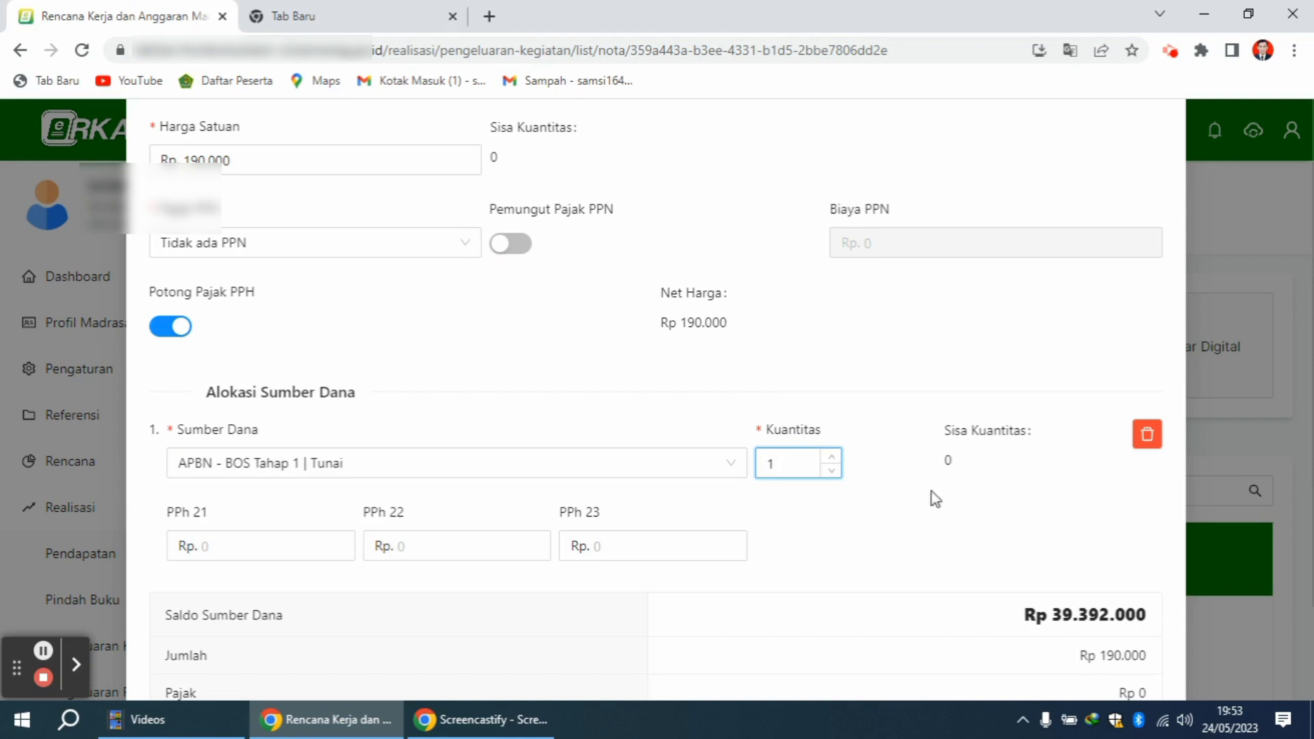
# Enter a PPh 21 deduction of Rp 10,000 for the fund allocation
pyautogui.click(220, 542)
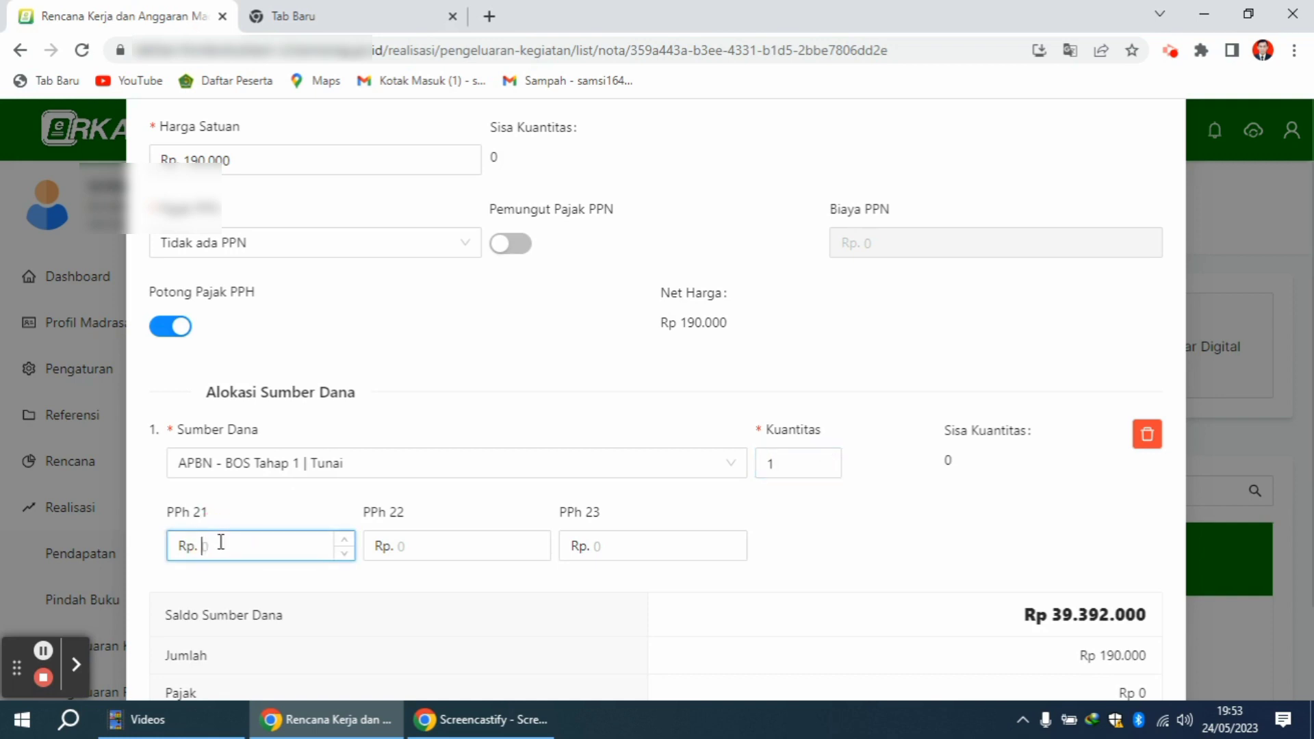
pyautogui.write('10.')
pyautogui.write('0,')
pyautogui.write('00')
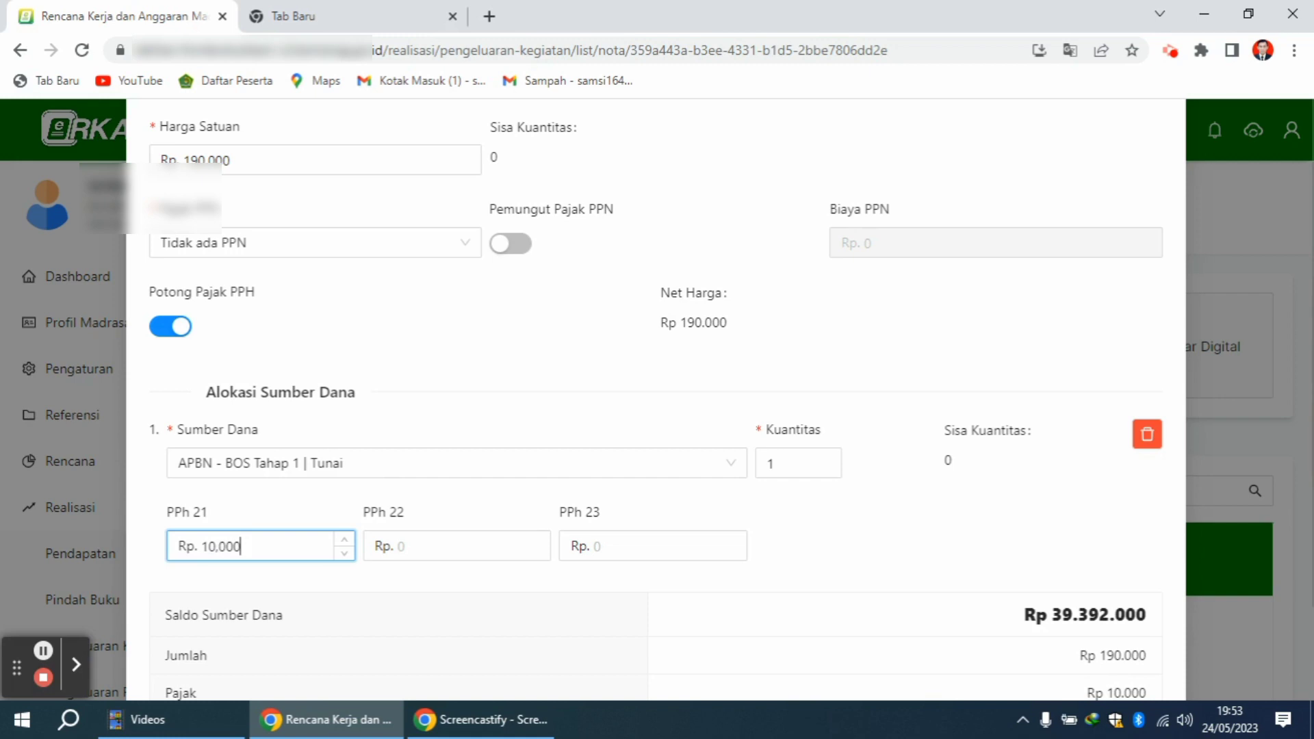
# Check the completed note, attach Juknis-BOP_BOS_Madrasah_2023.pdf as its supporting document and save it
pyautogui.scroll(-4, 1201, 392)
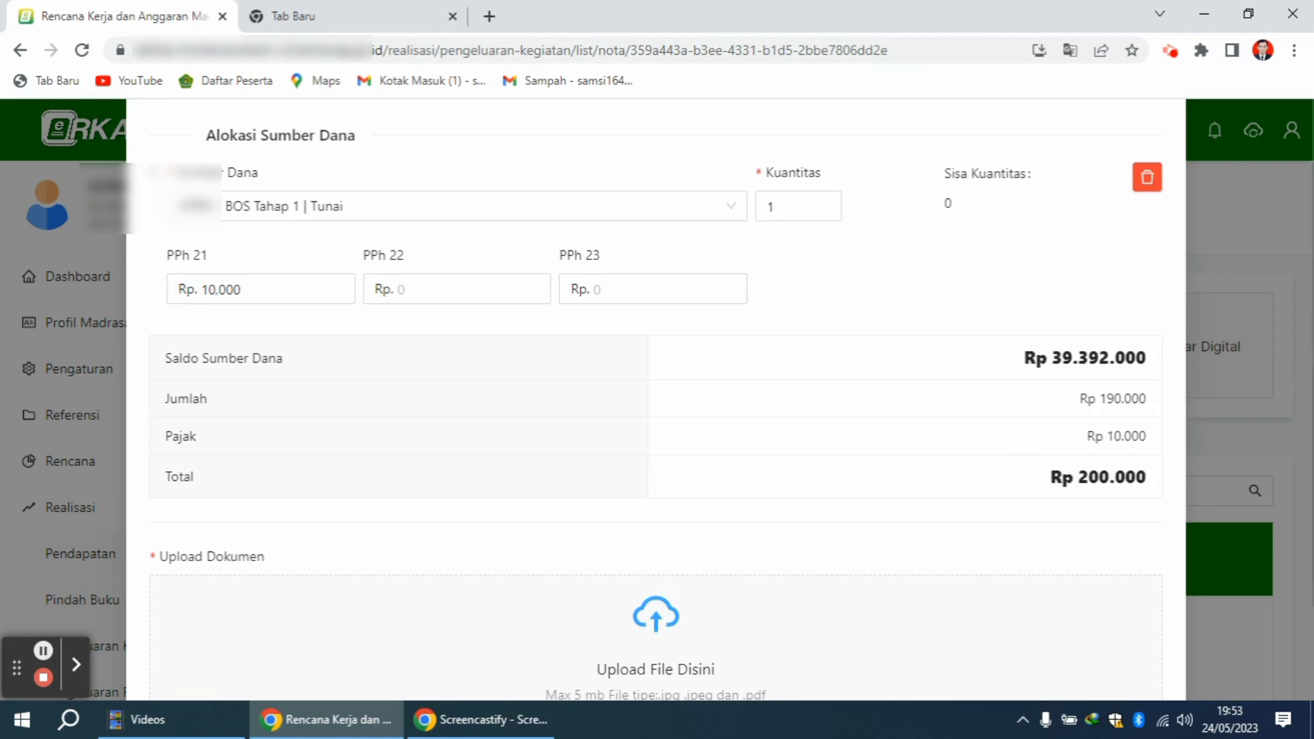
pyautogui.click(1310, 336)
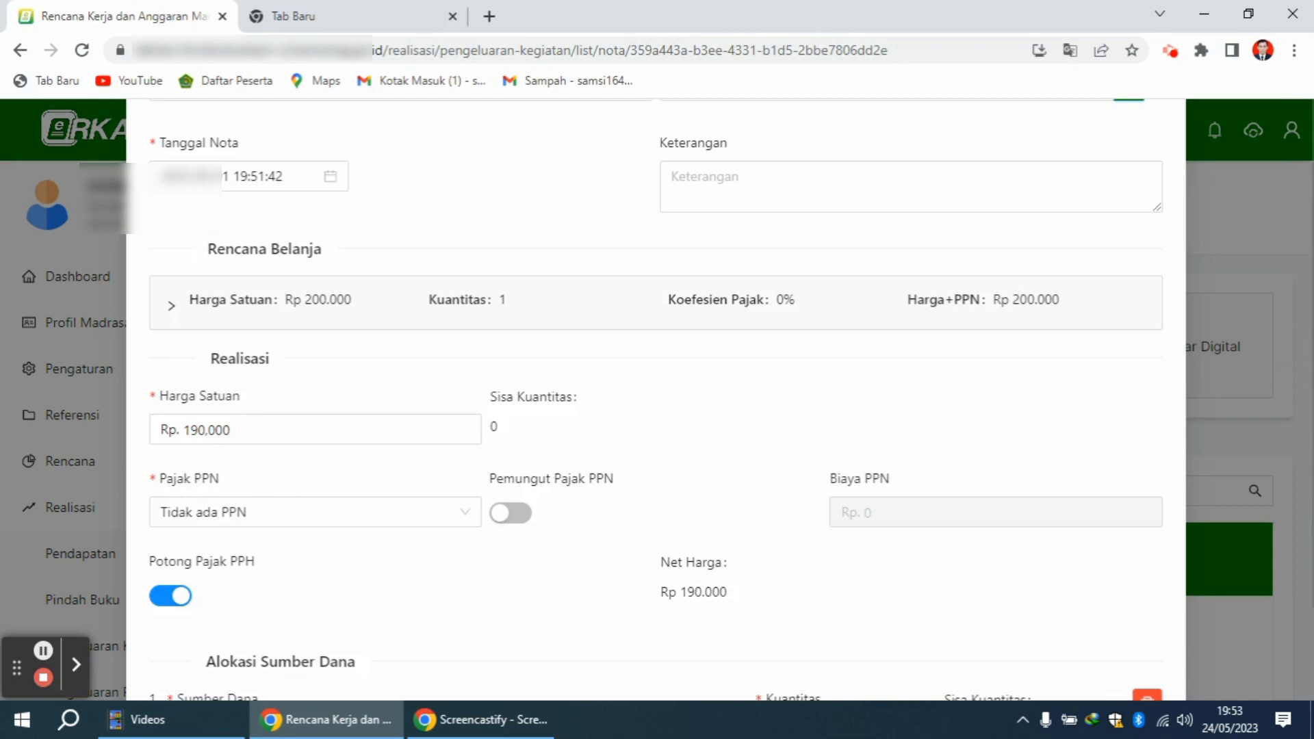
pyautogui.moveTo(1310, 298)
pyautogui.mouseDown()
pyautogui.moveTo(1310, 311)
pyautogui.moveTo(1311, 278)
pyautogui.mouseUp()
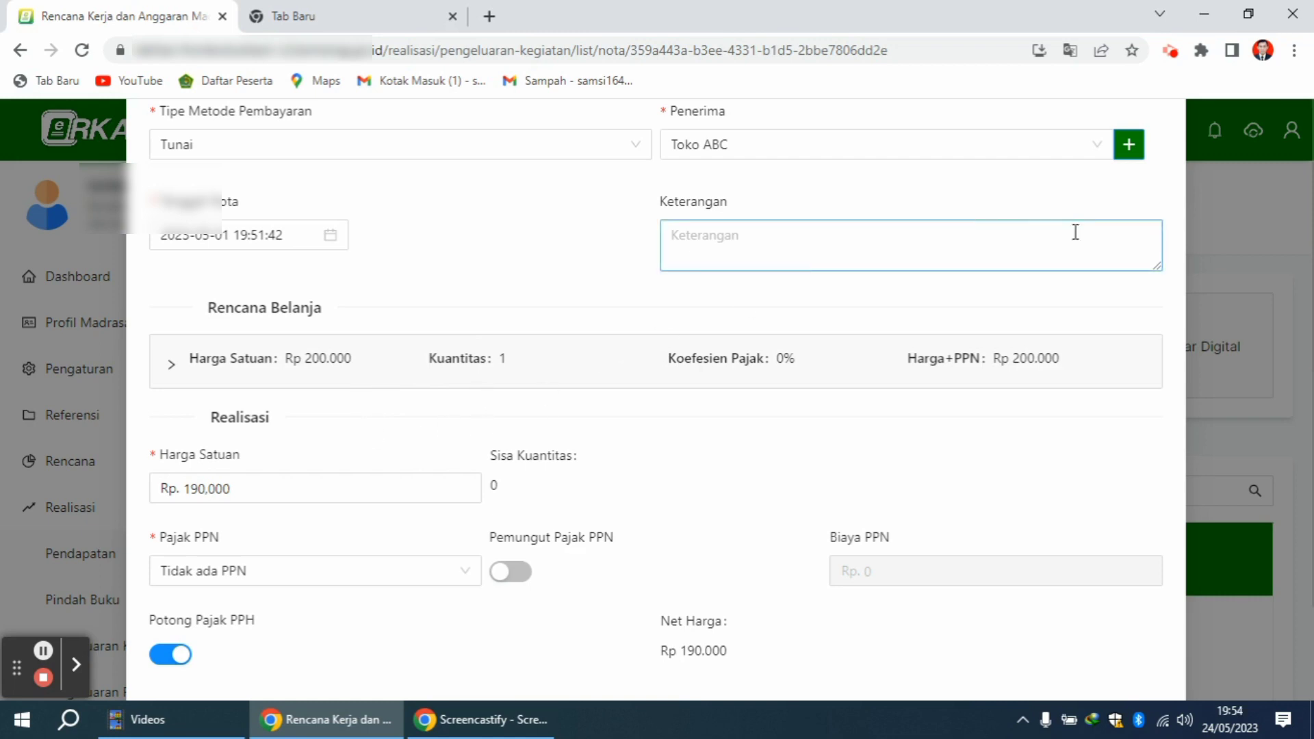
pyautogui.moveTo(1303, 251); pyautogui.dragTo(1303, 349)
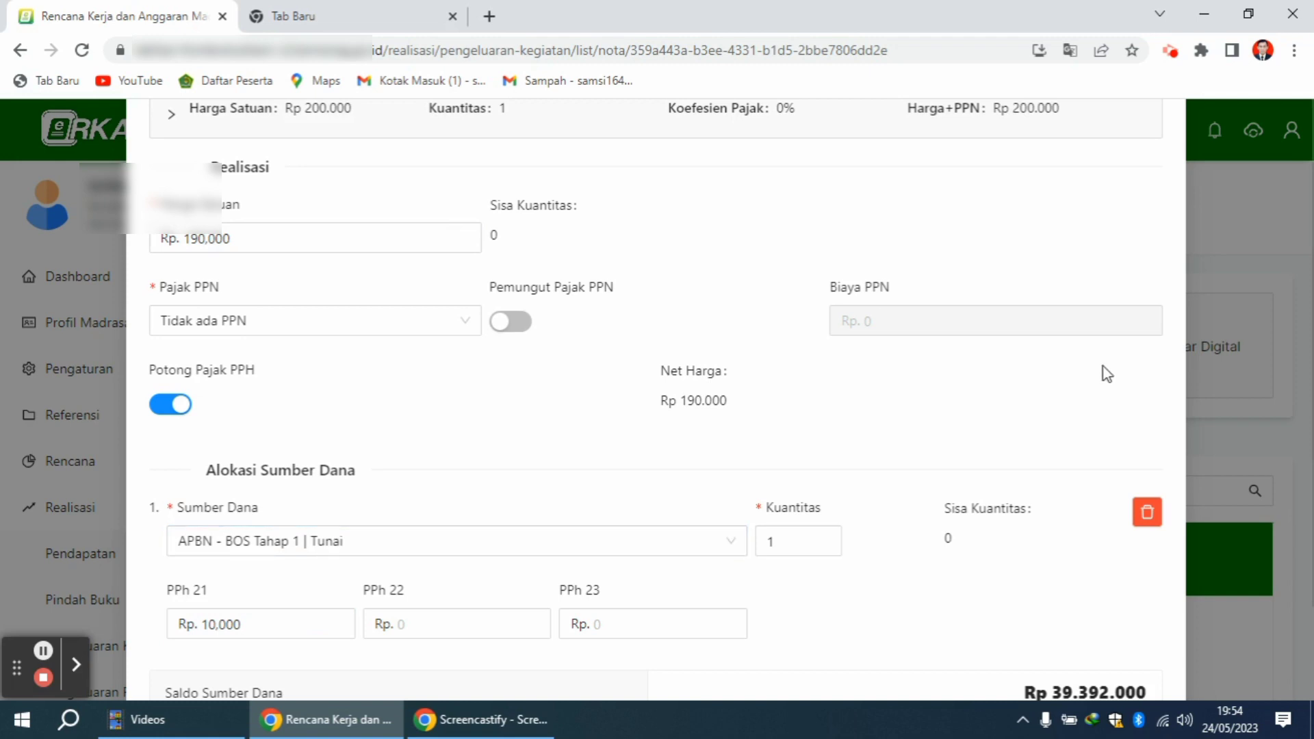
pyautogui.moveTo(1303, 287); pyautogui.dragTo(1307, 478)
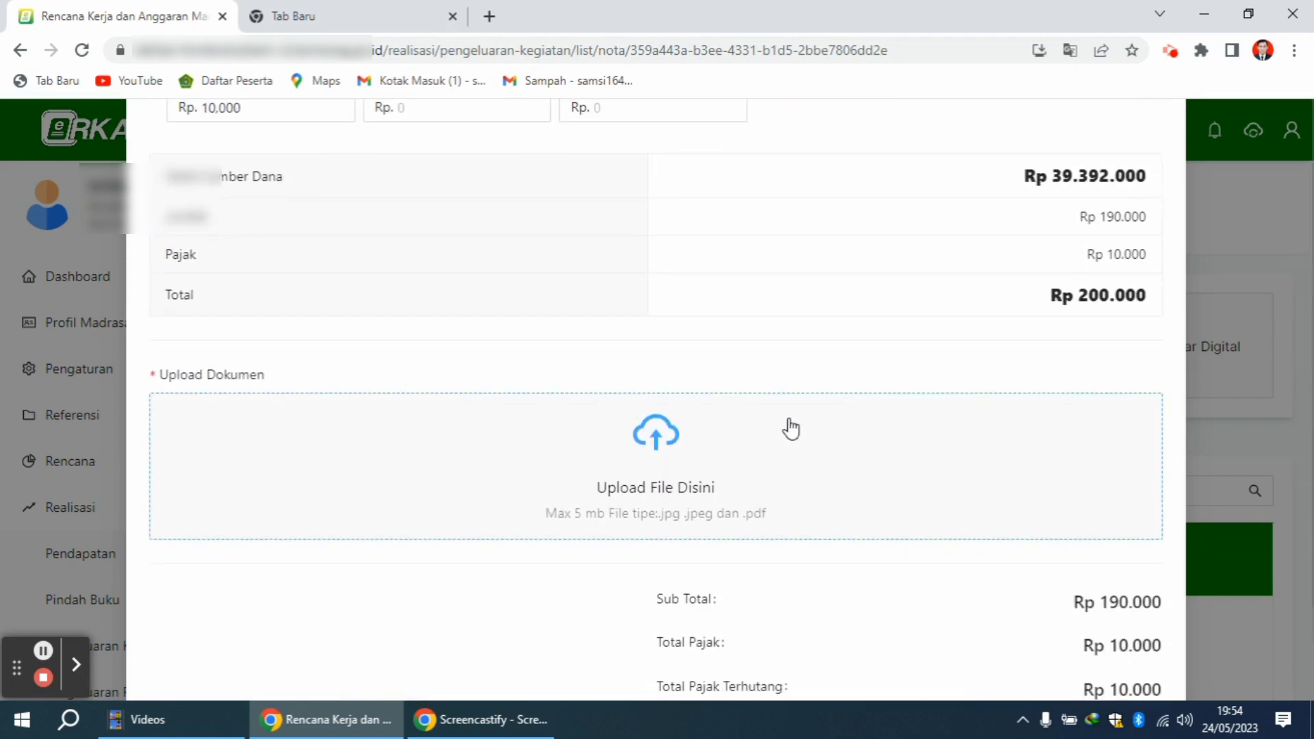
pyautogui.click(675, 445)
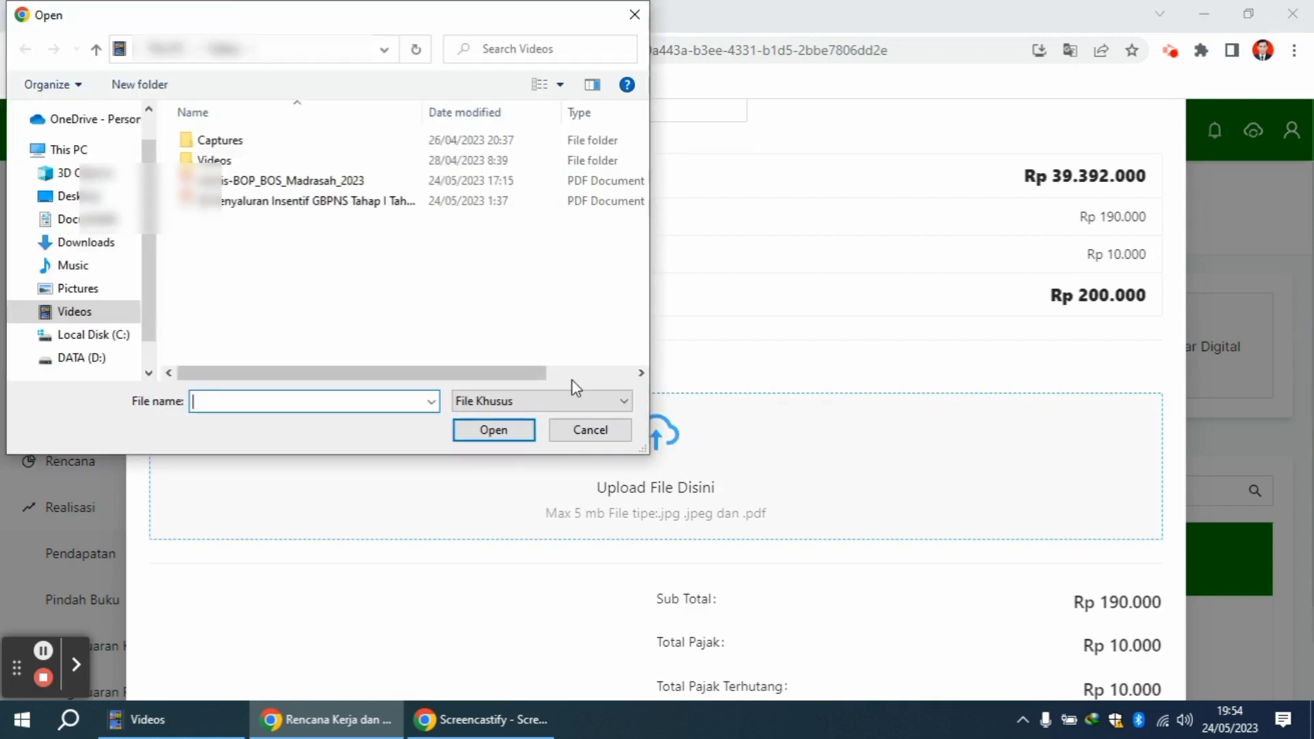
pyautogui.doubleClick(341, 181)
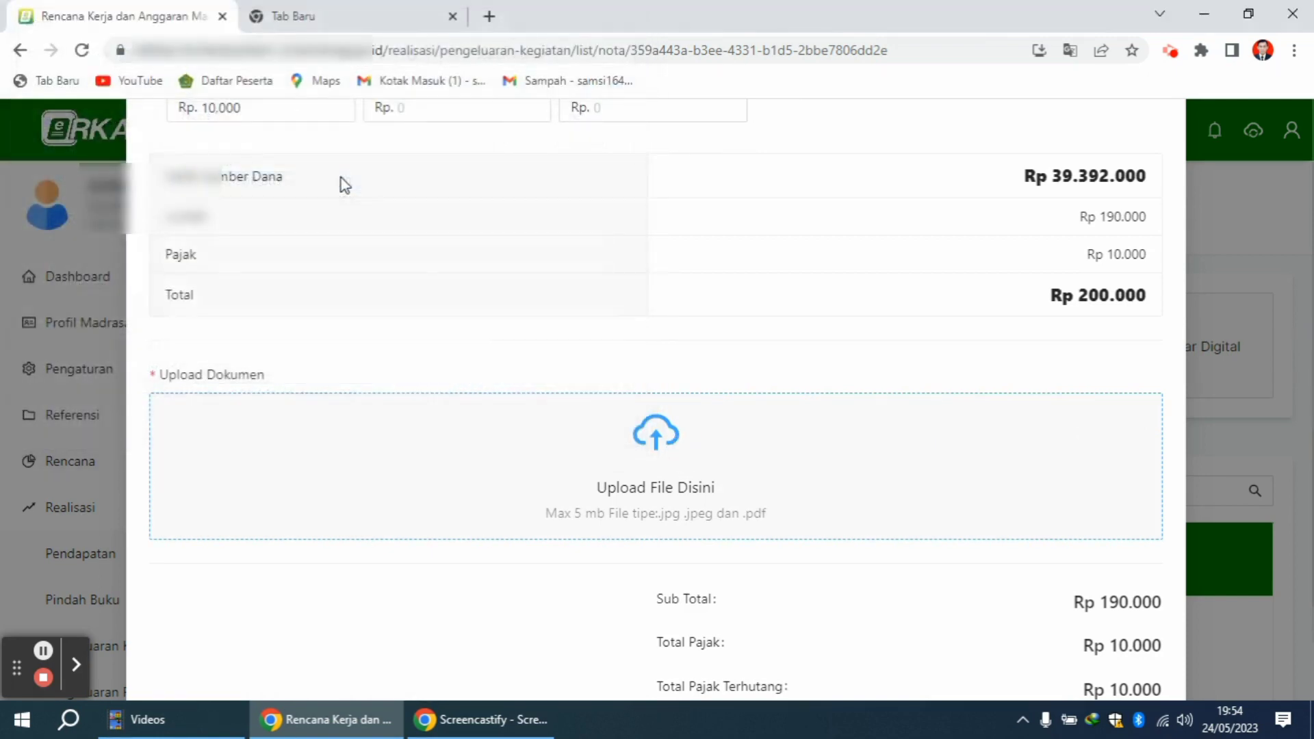
pyautogui.click(1312, 367)
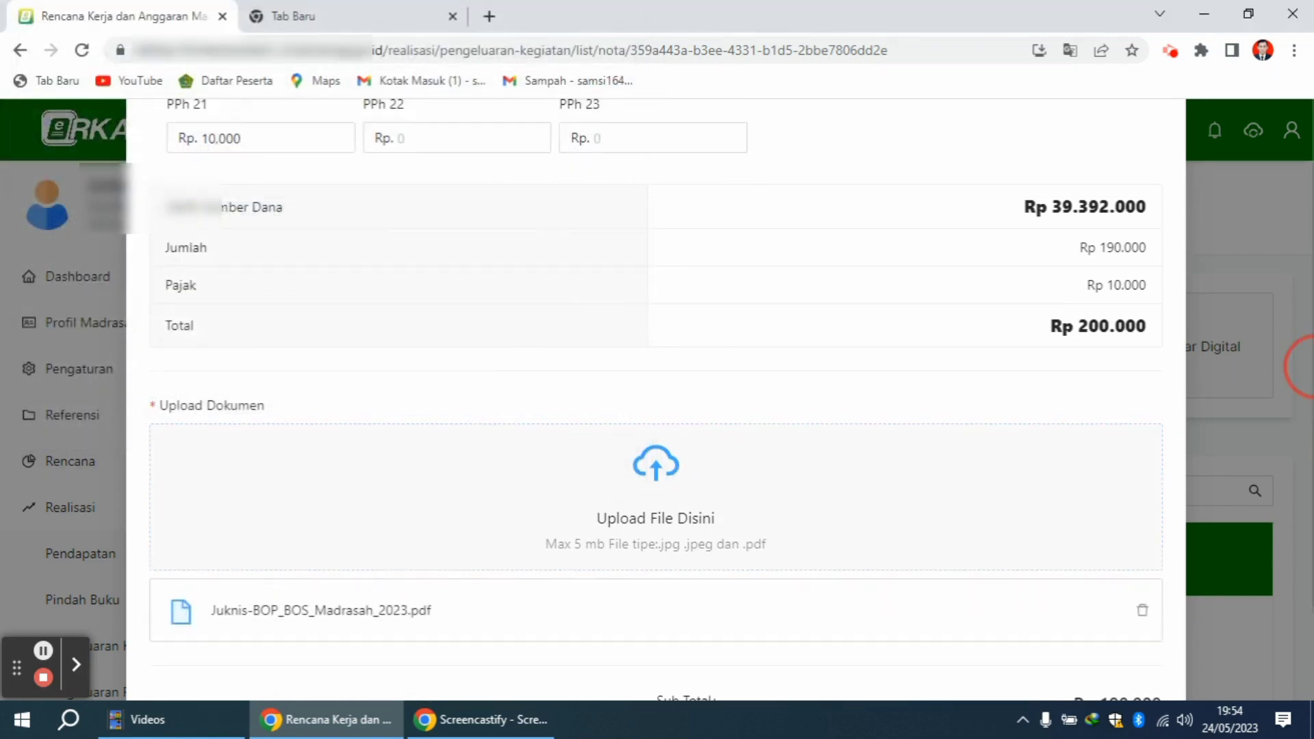
pyautogui.click(1312, 312)
pyautogui.scroll(-10, 1289, 575)
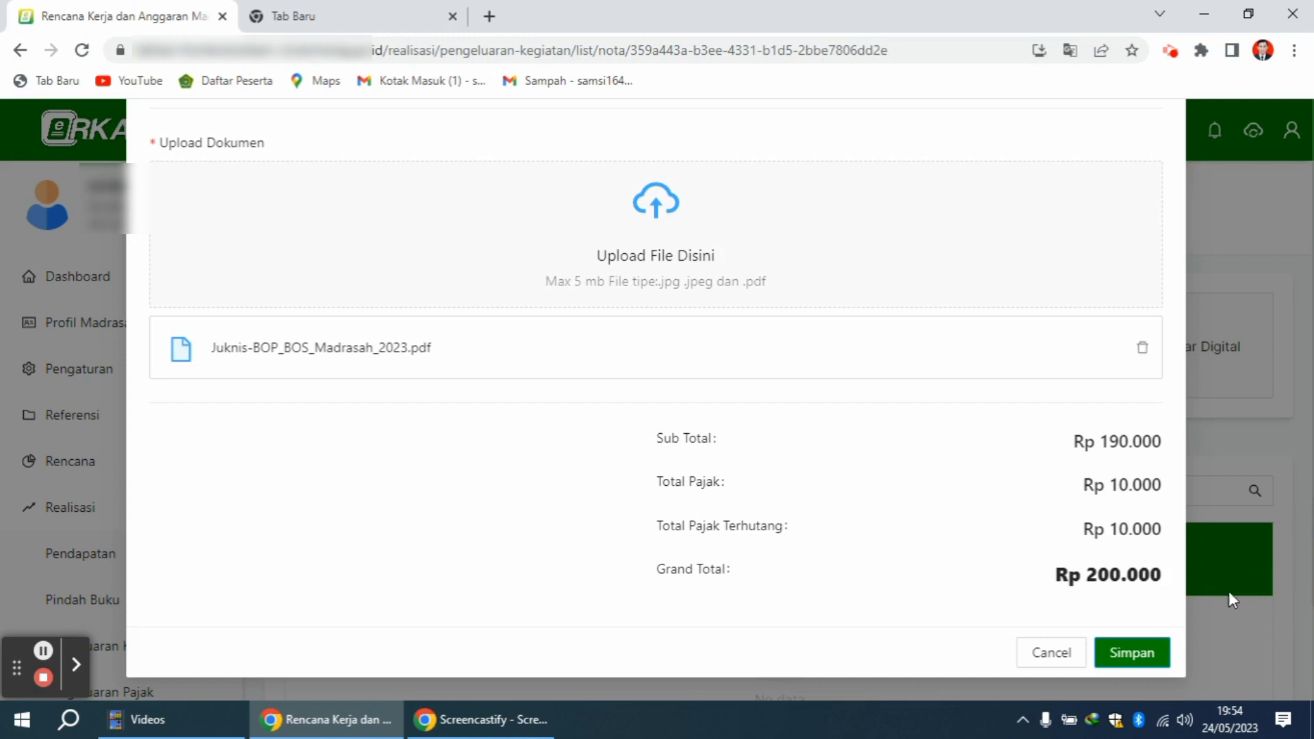
pyautogui.click(1144, 664)
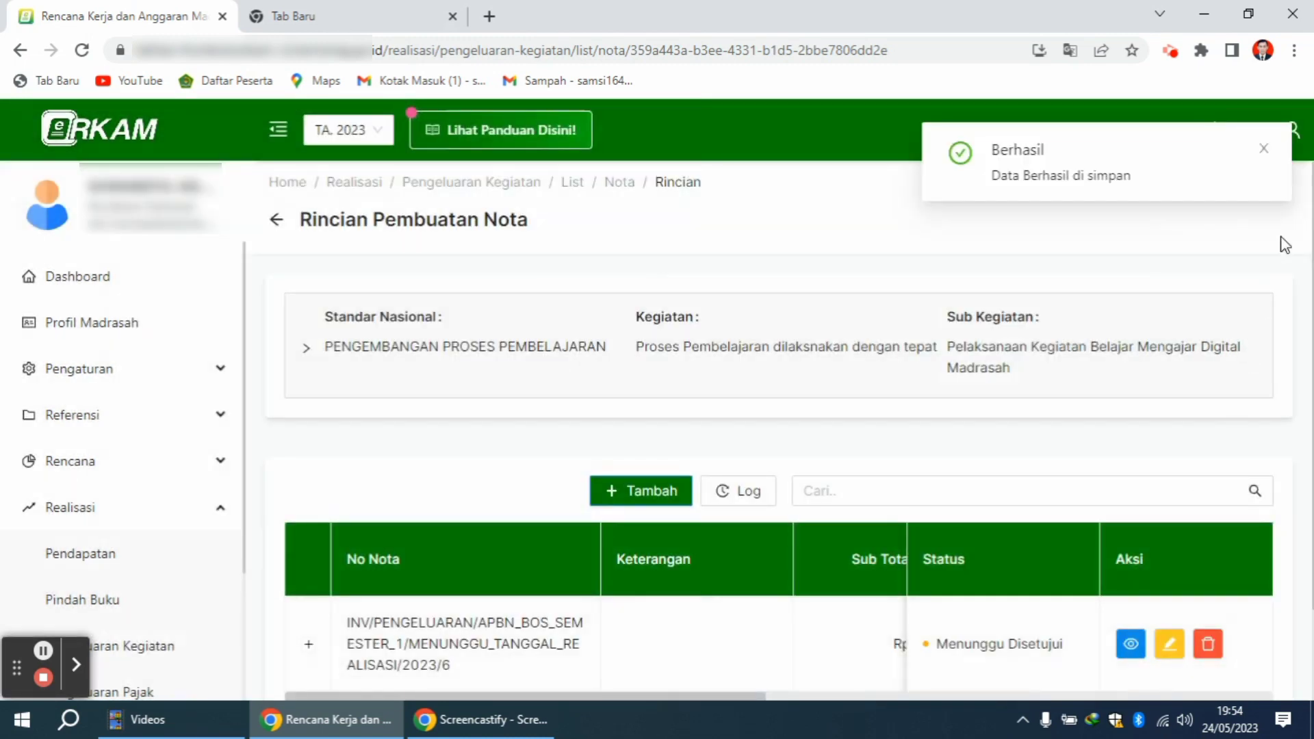
pyautogui.click(1264, 149)
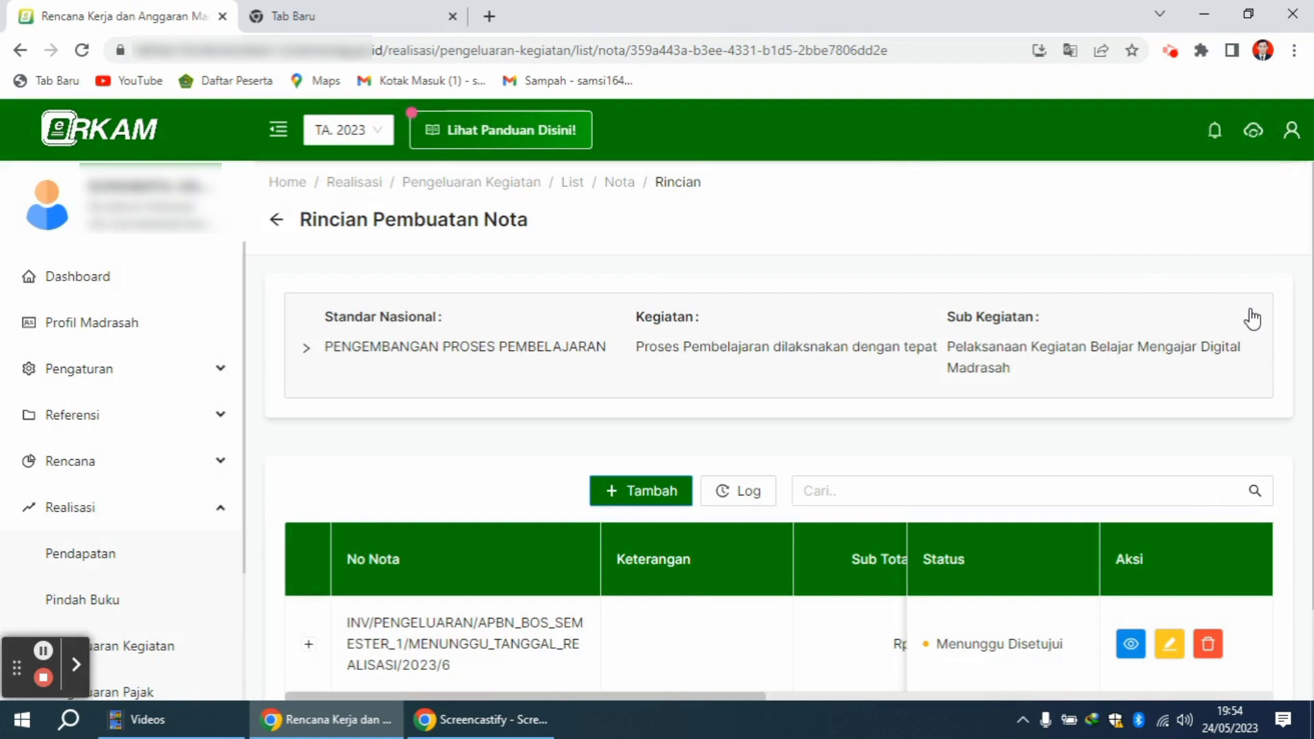
# Review and approve the first activity's pending expense note for the Televisi purchase
pyautogui.moveTo(1309, 332); pyautogui.dragTo(1307, 288)
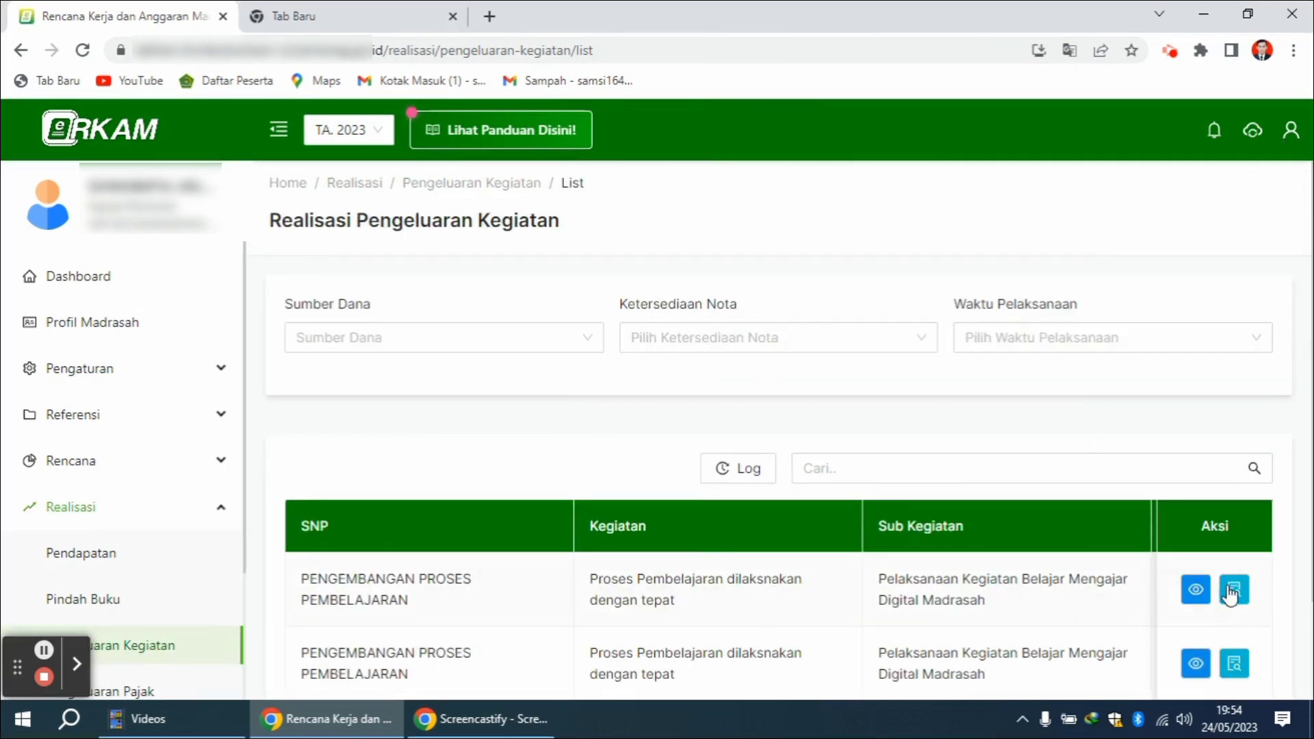
pyautogui.click(1235, 594)
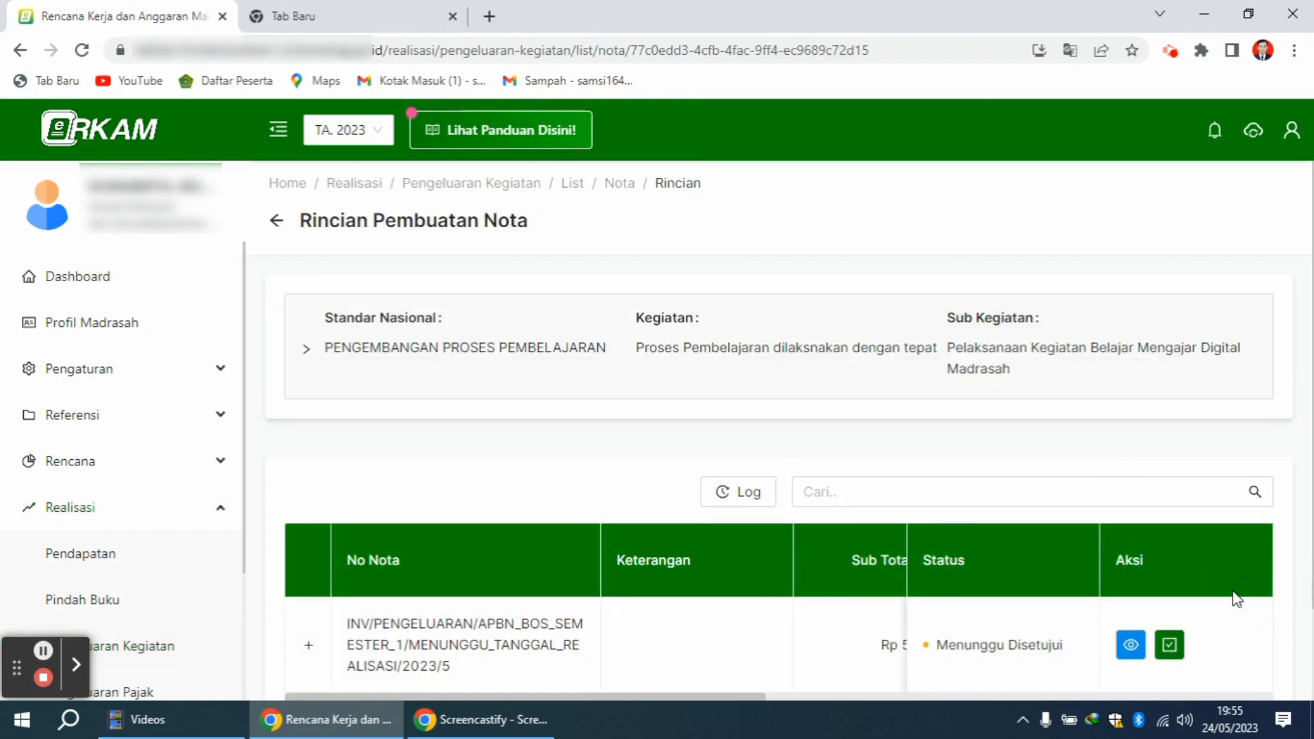
pyautogui.click(1170, 647)
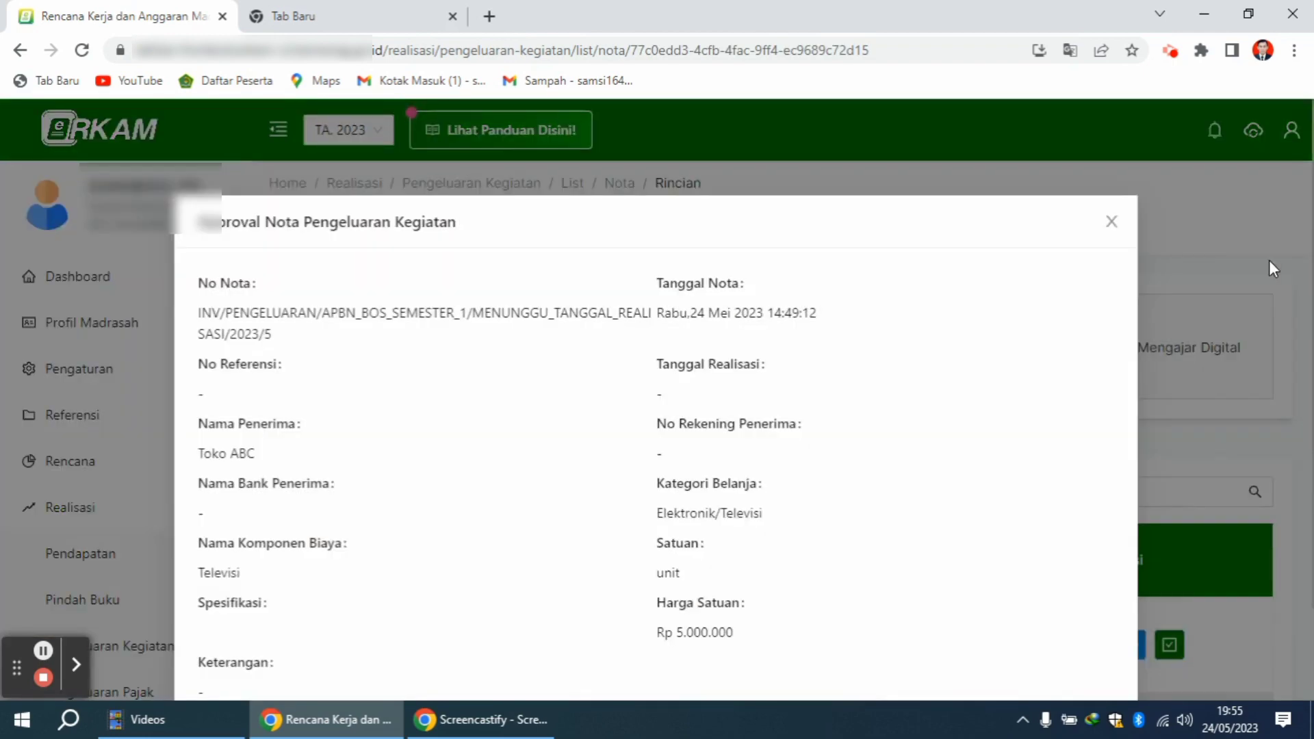
pyautogui.moveTo(1312, 214); pyautogui.dragTo(1304, 489)
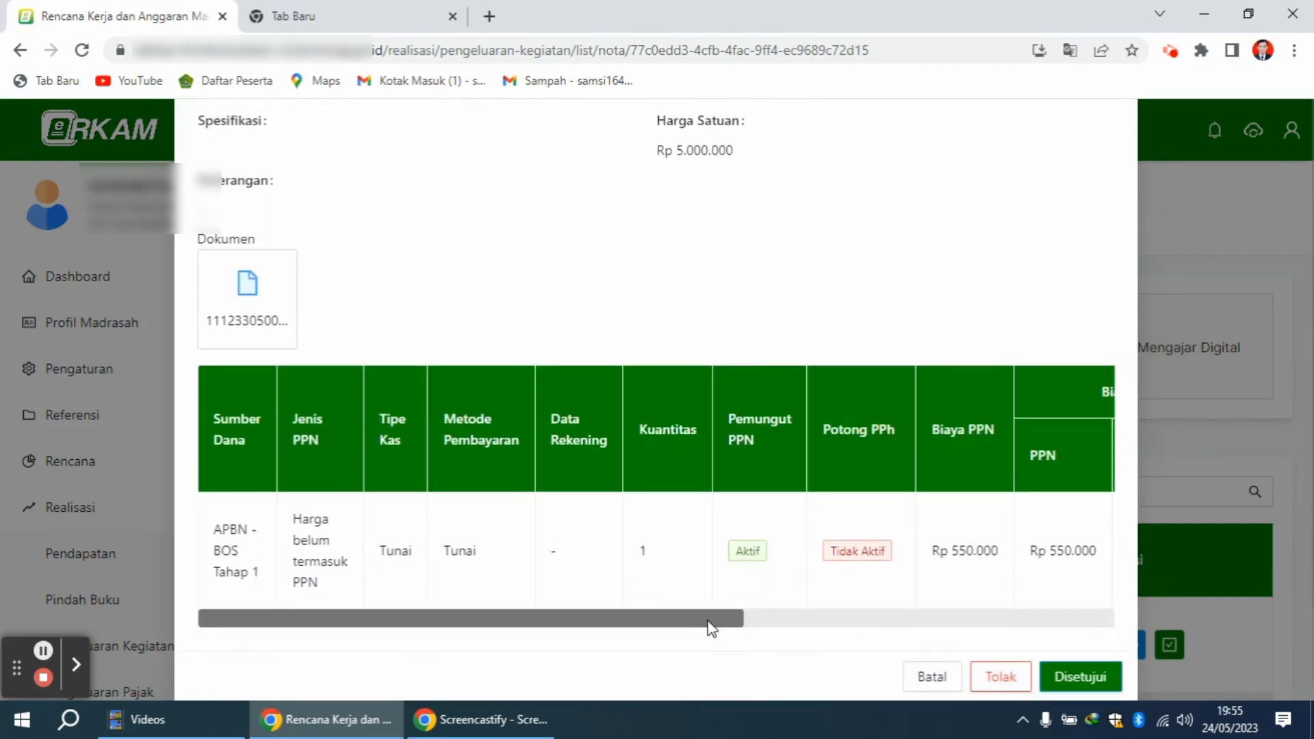
pyautogui.moveTo(702, 620); pyautogui.dragTo(872, 630)
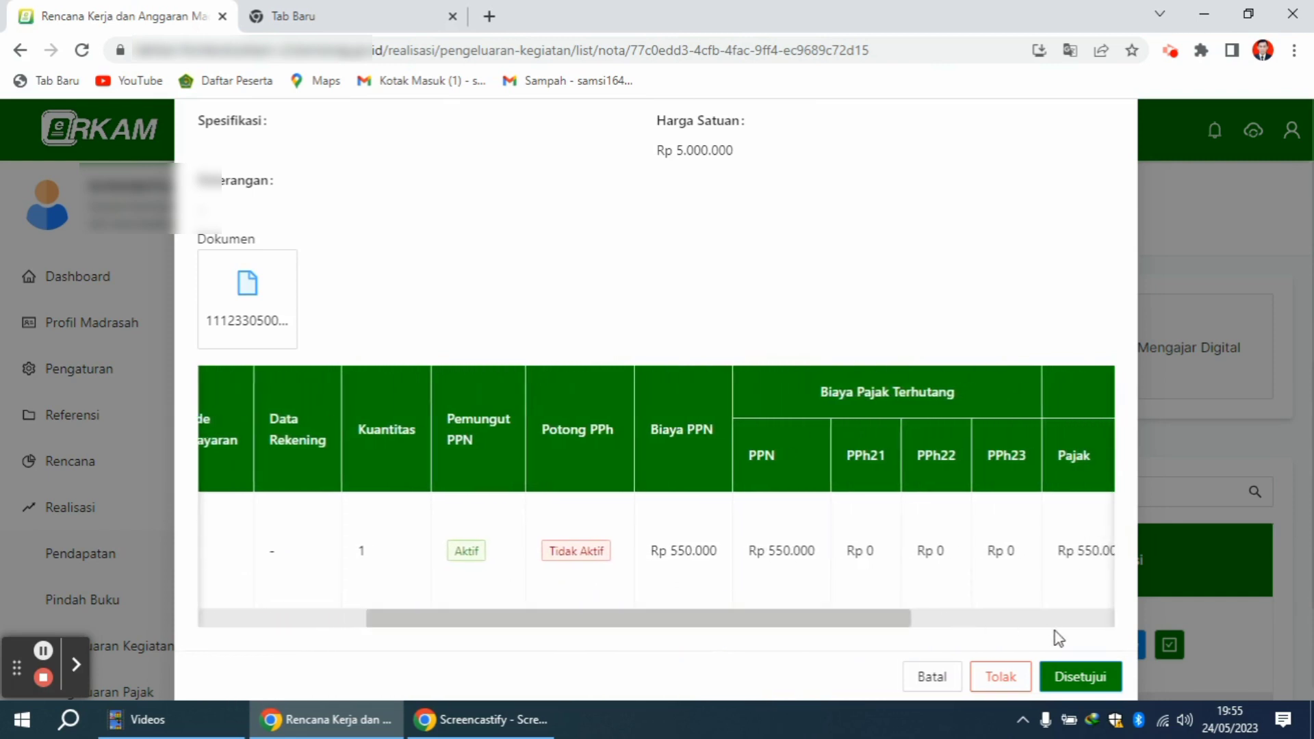
pyautogui.click(1079, 684)
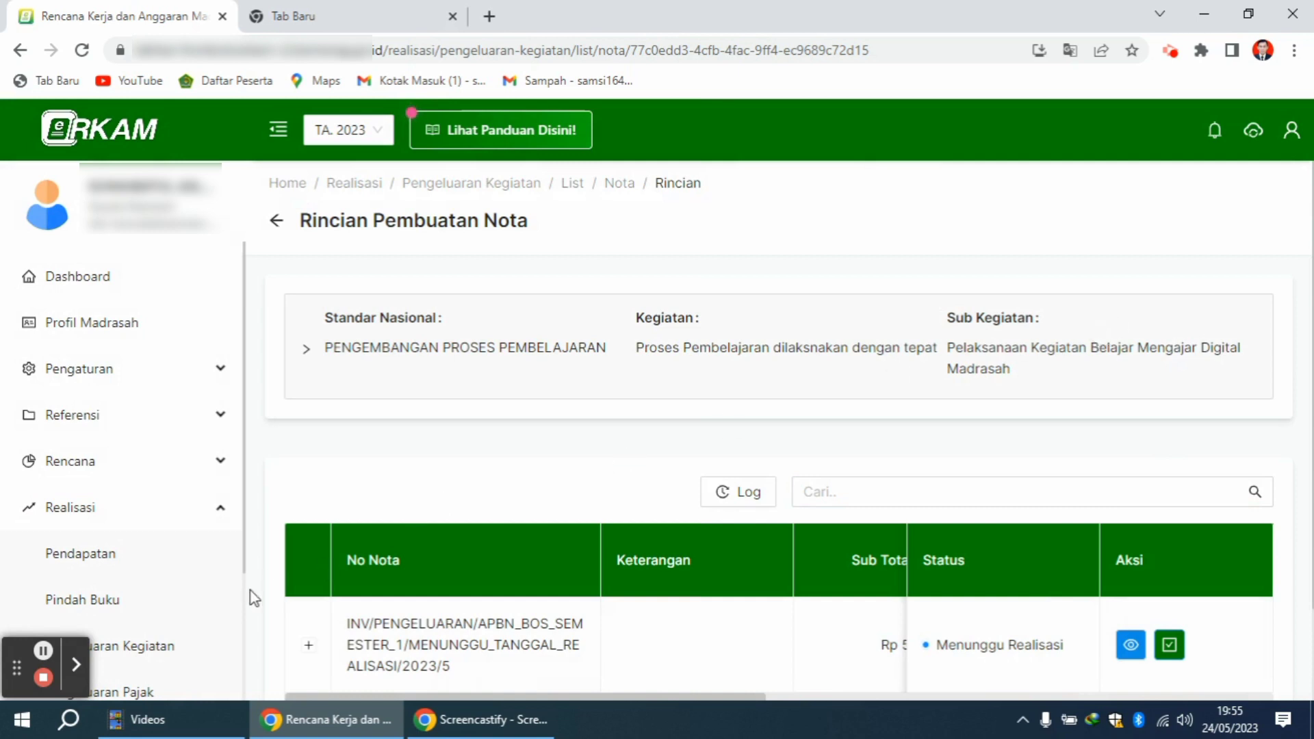
# Review and approve the second activity's pending expense note for the Honor Narasumber
pyautogui.click(164, 650)
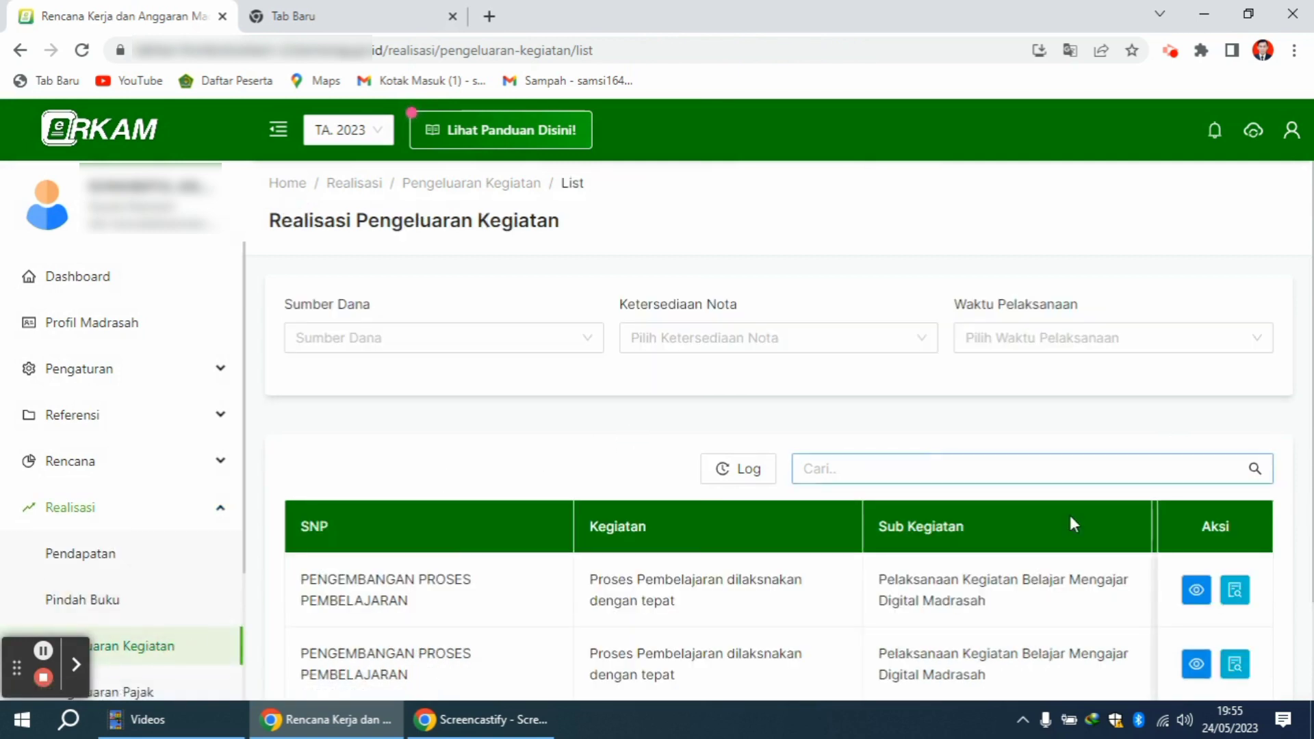
pyautogui.click(1235, 663)
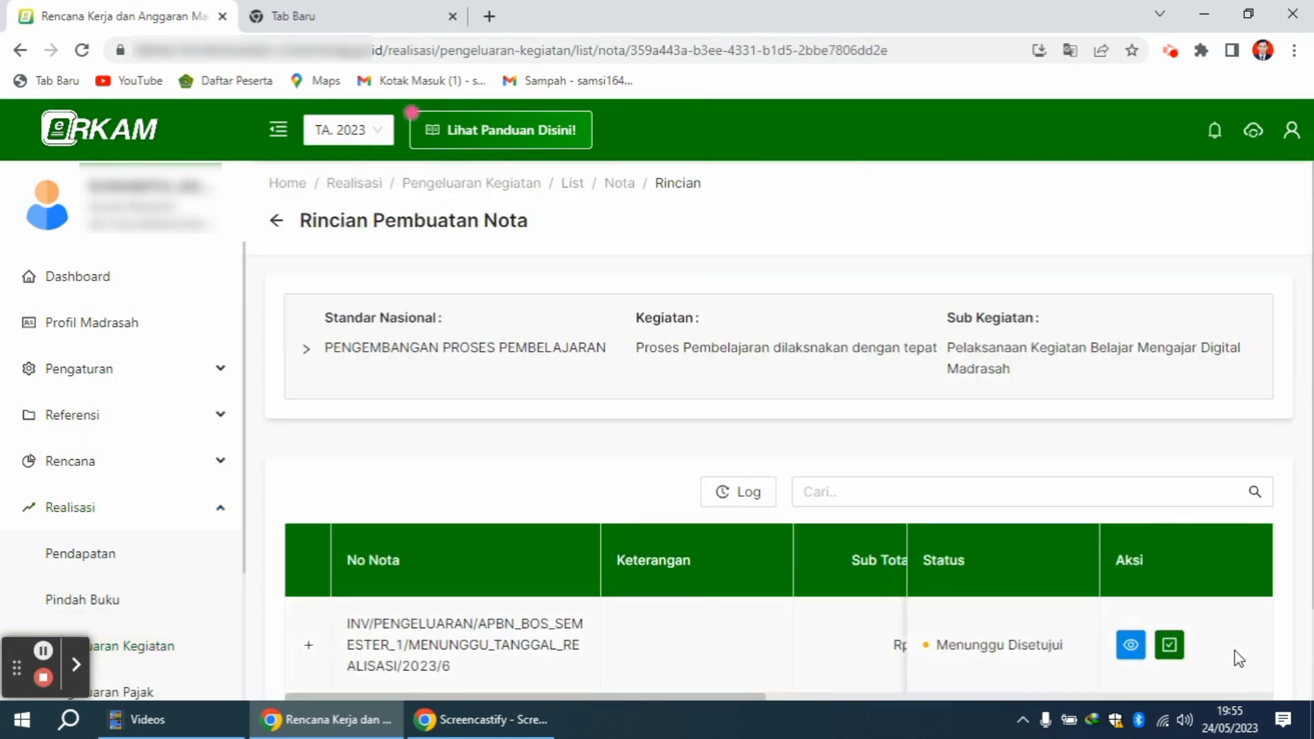
pyautogui.moveTo(1308, 233); pyautogui.dragTo(1308, 430)
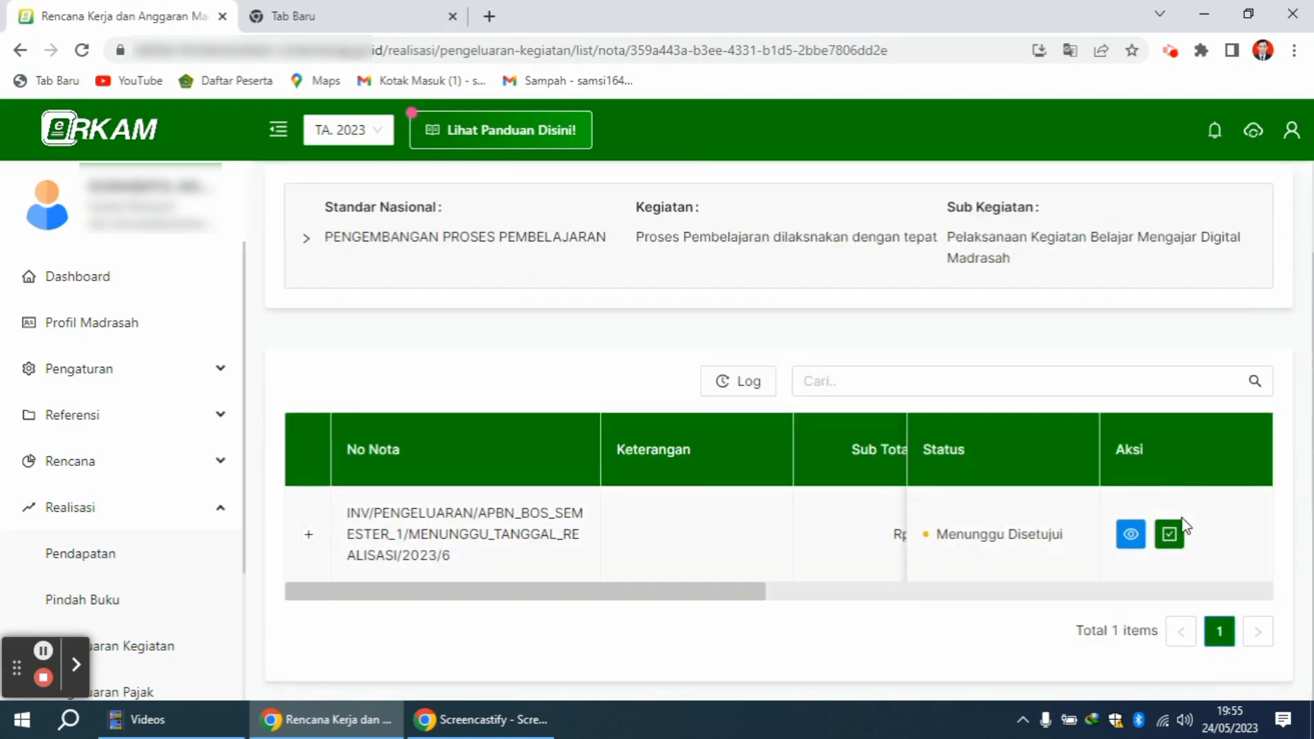
pyautogui.click(1169, 533)
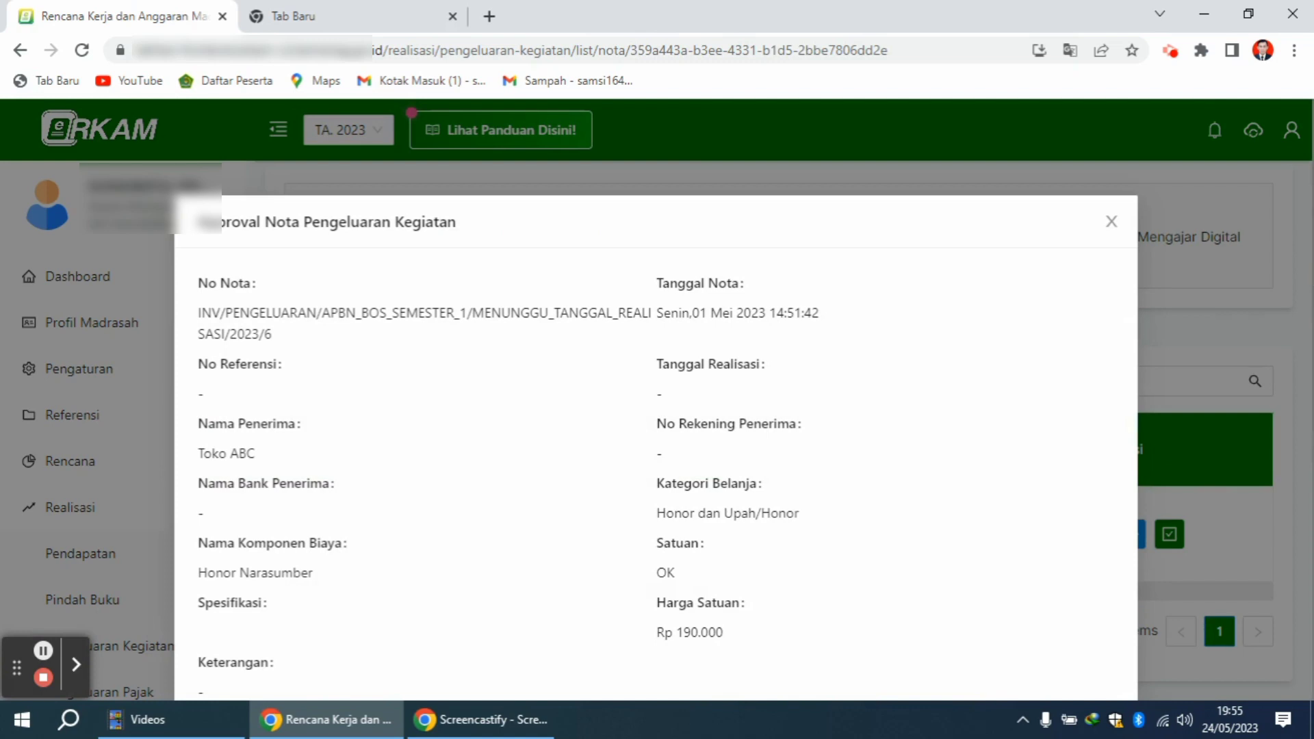
pyautogui.moveTo(1304, 183); pyautogui.dragTo(1295, 465)
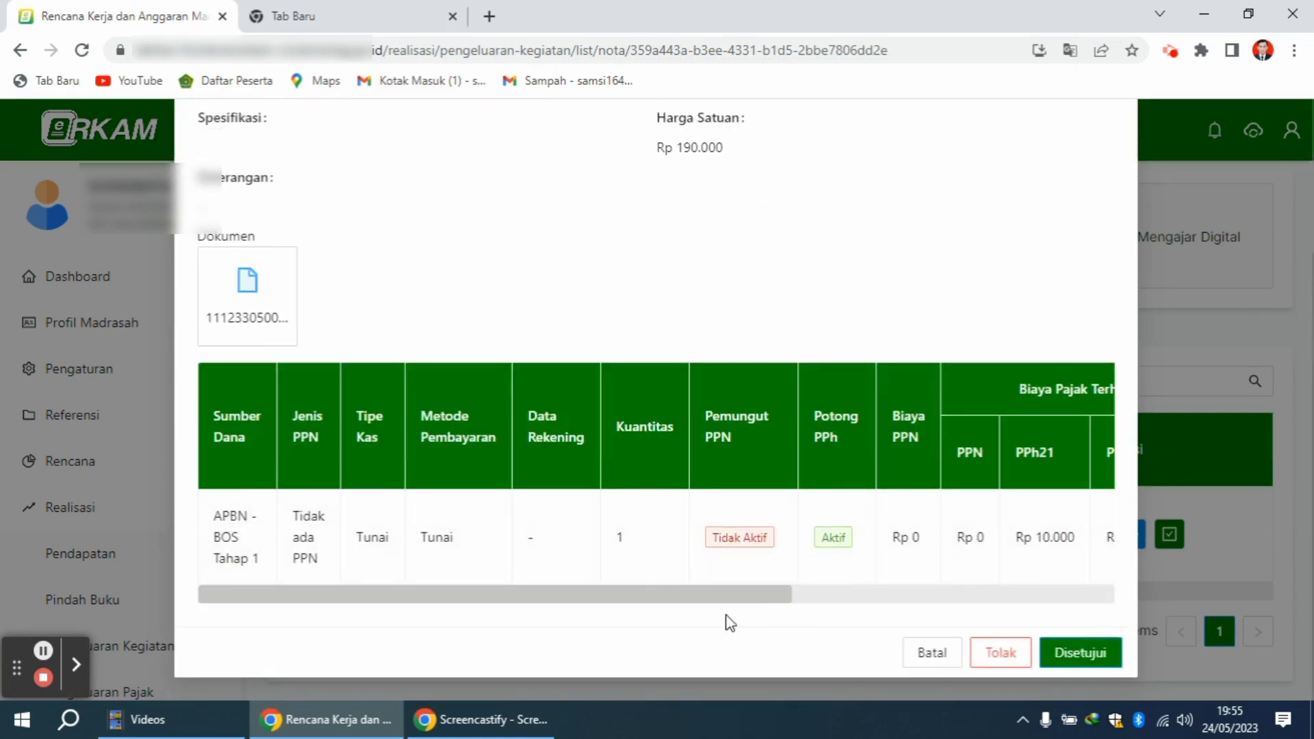
pyautogui.moveTo(719, 594); pyautogui.dragTo(1076, 580)
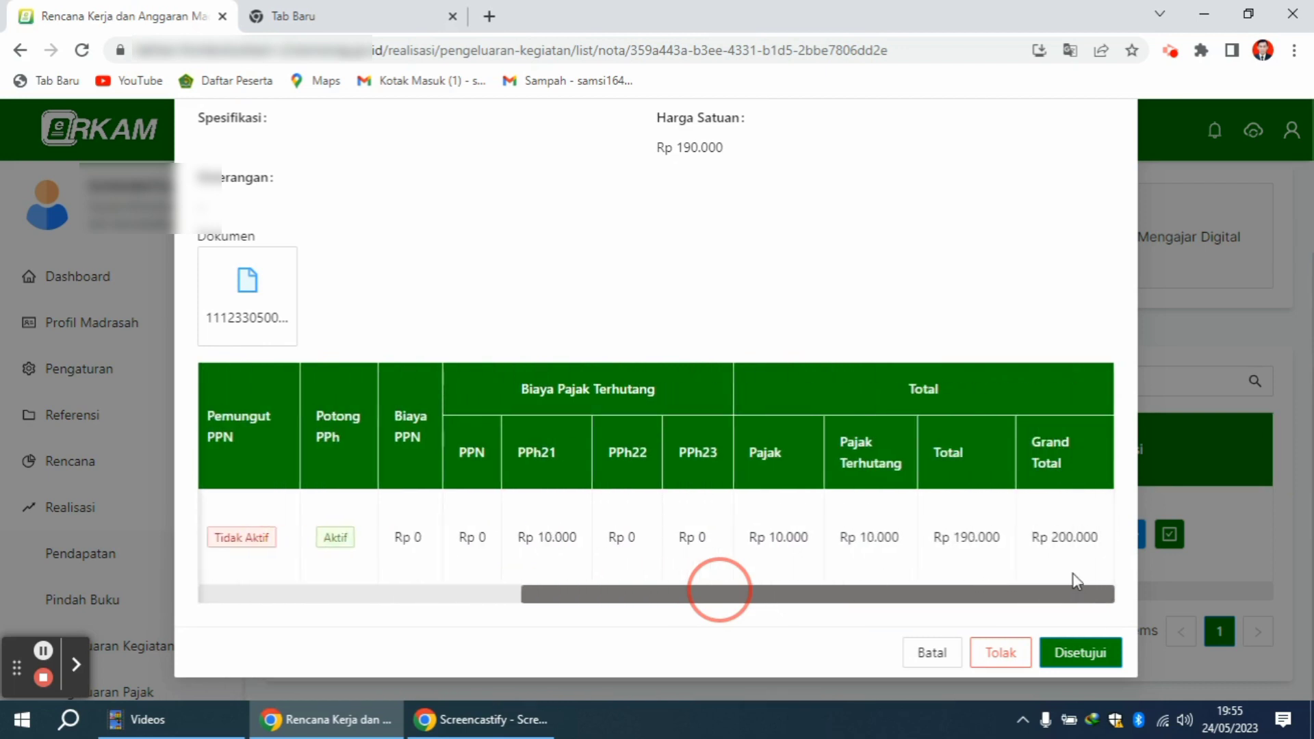
pyautogui.click(1078, 656)
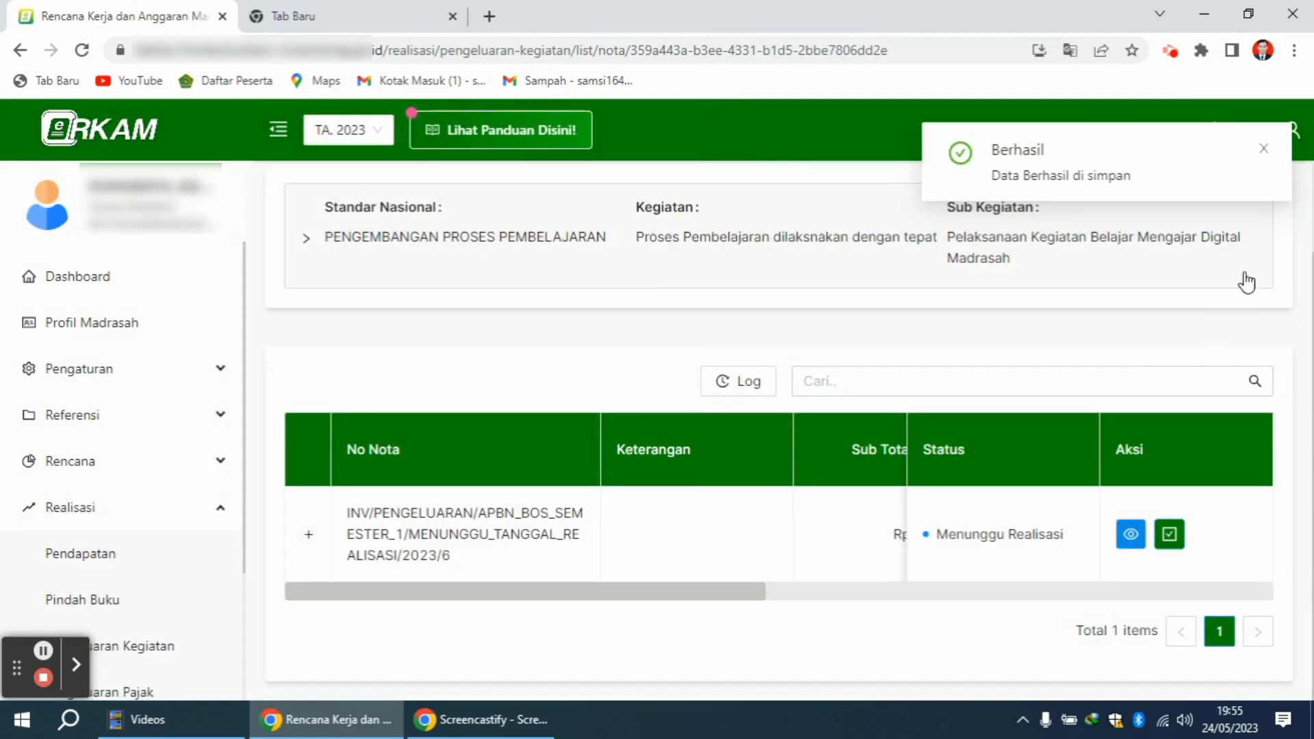
pyautogui.click(1262, 152)
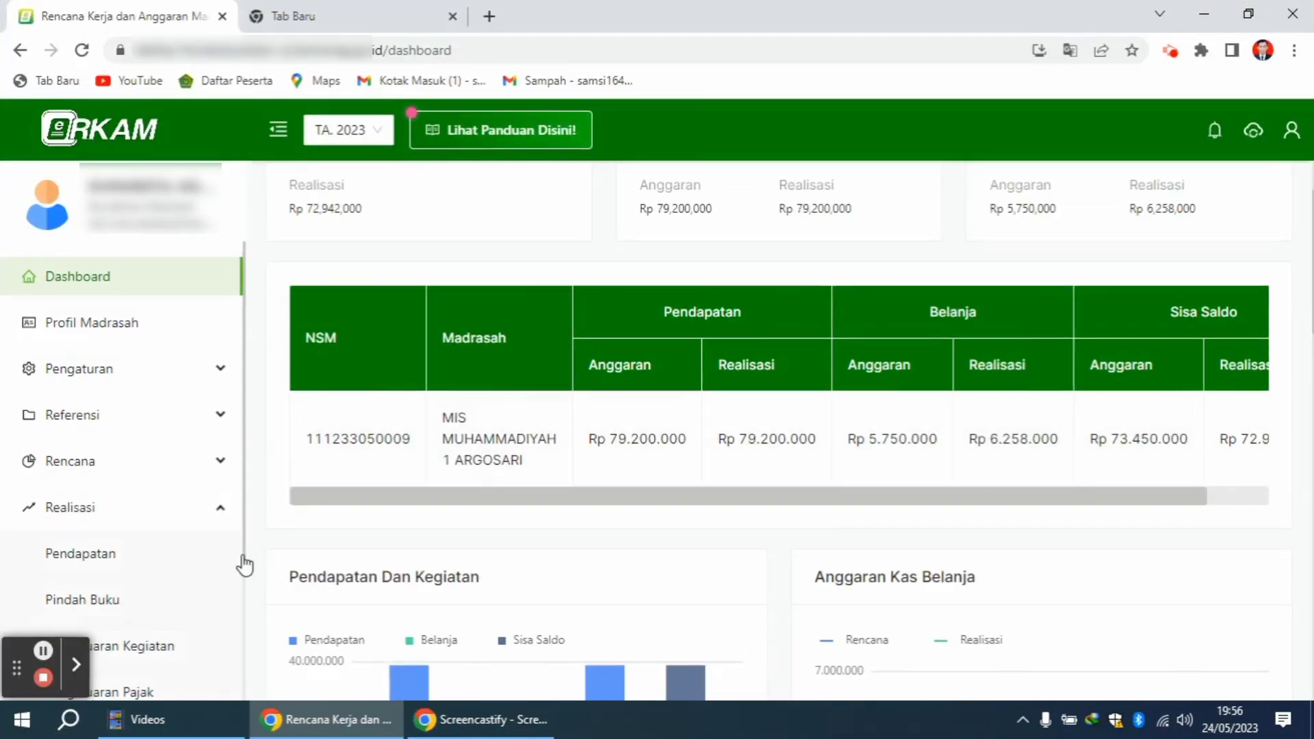
# Set the first activity's Televisi note to realisation date 2023-05-24 with reference number 6 and save it
pyautogui.click(179, 645)
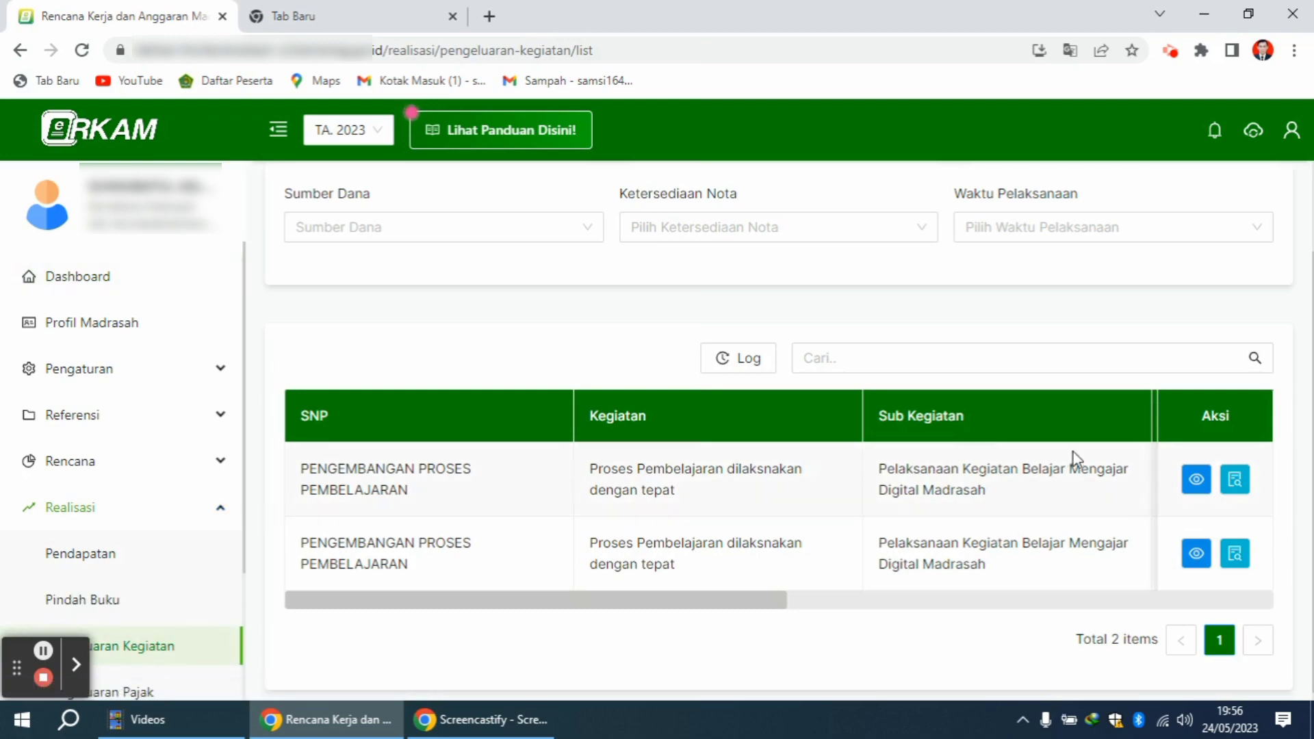
pyautogui.click(1236, 484)
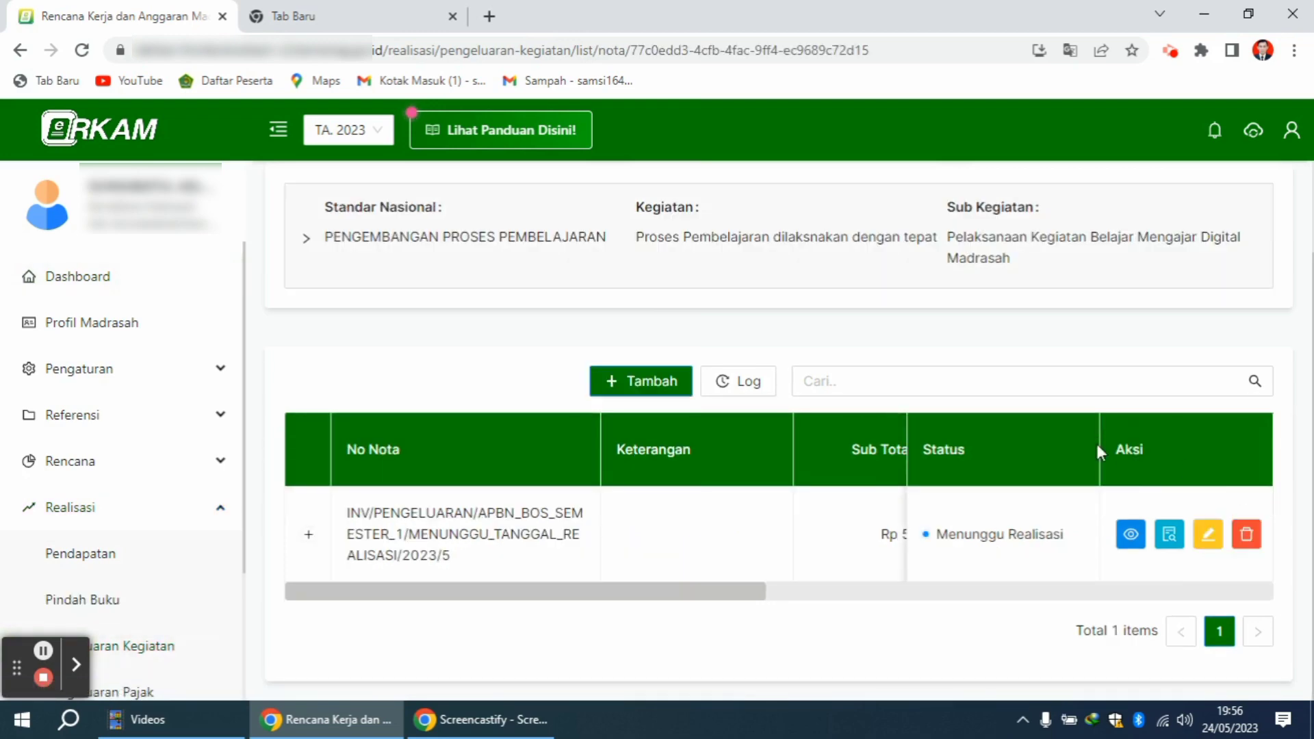
pyautogui.click(1165, 536)
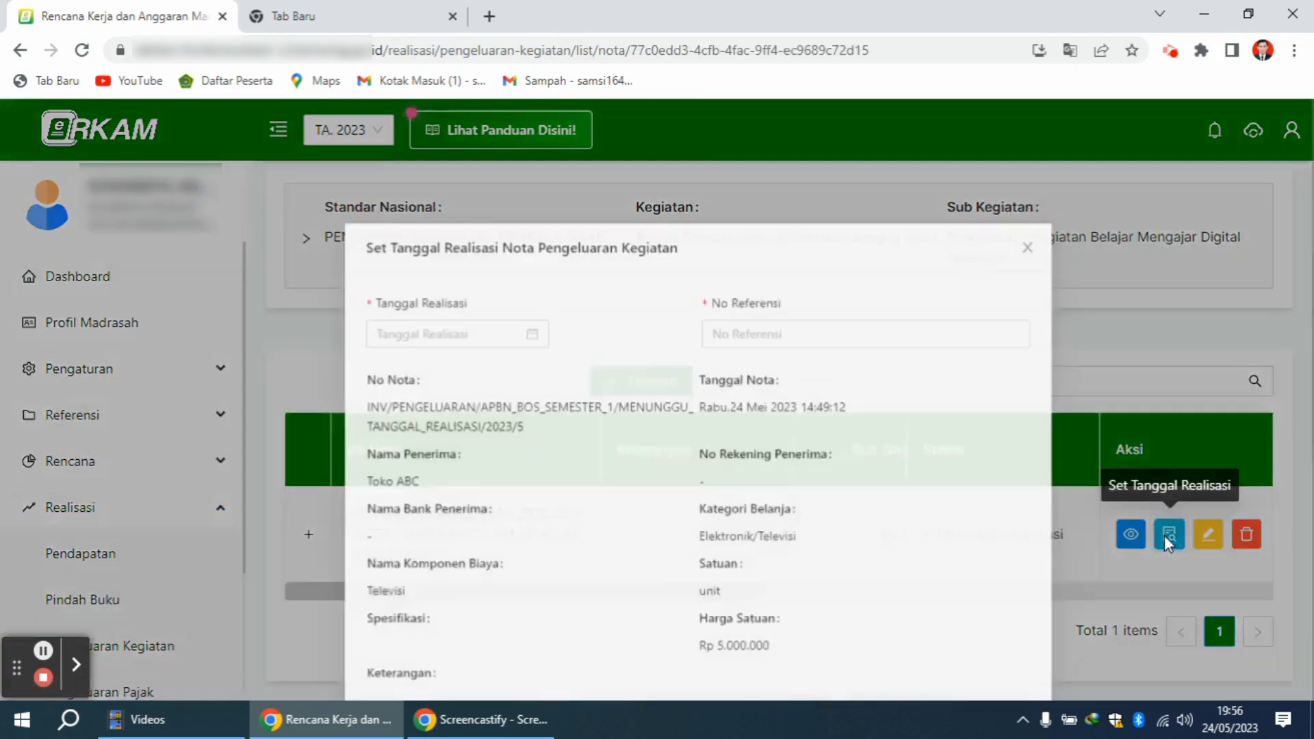
pyautogui.click(349, 308)
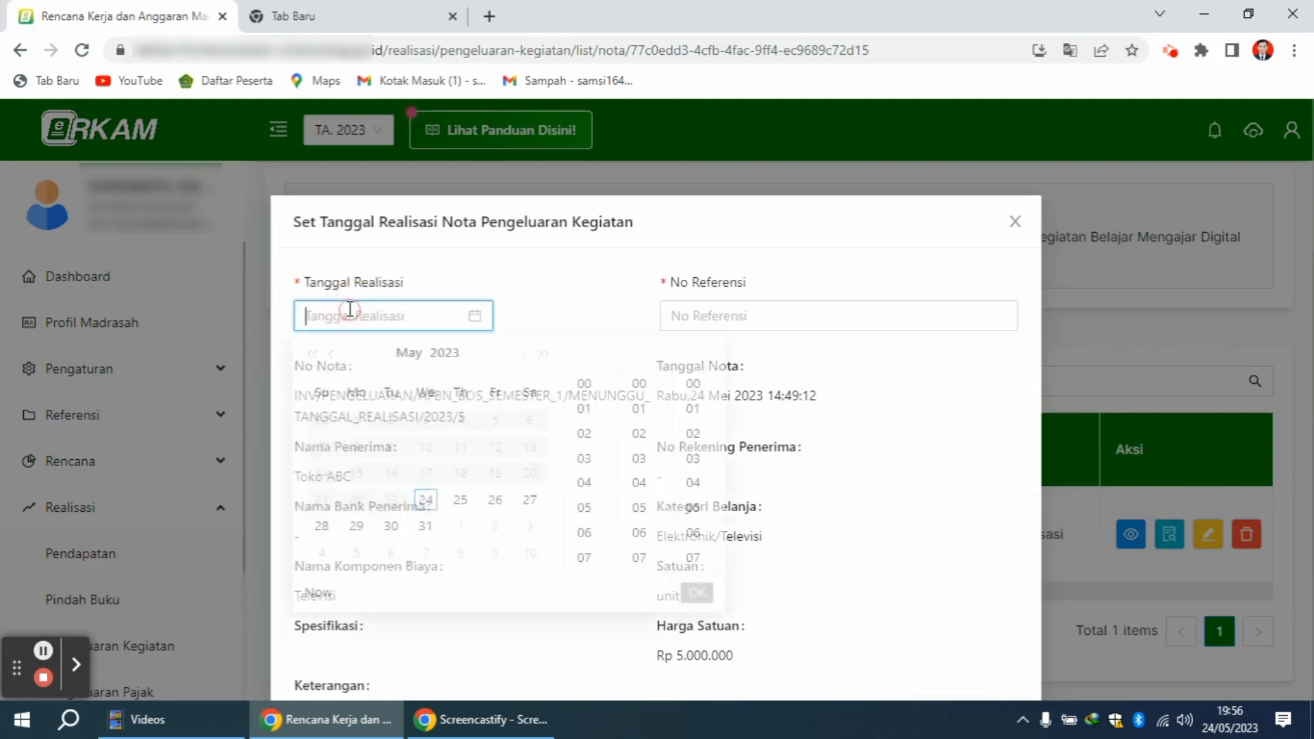
pyautogui.click(425, 513)
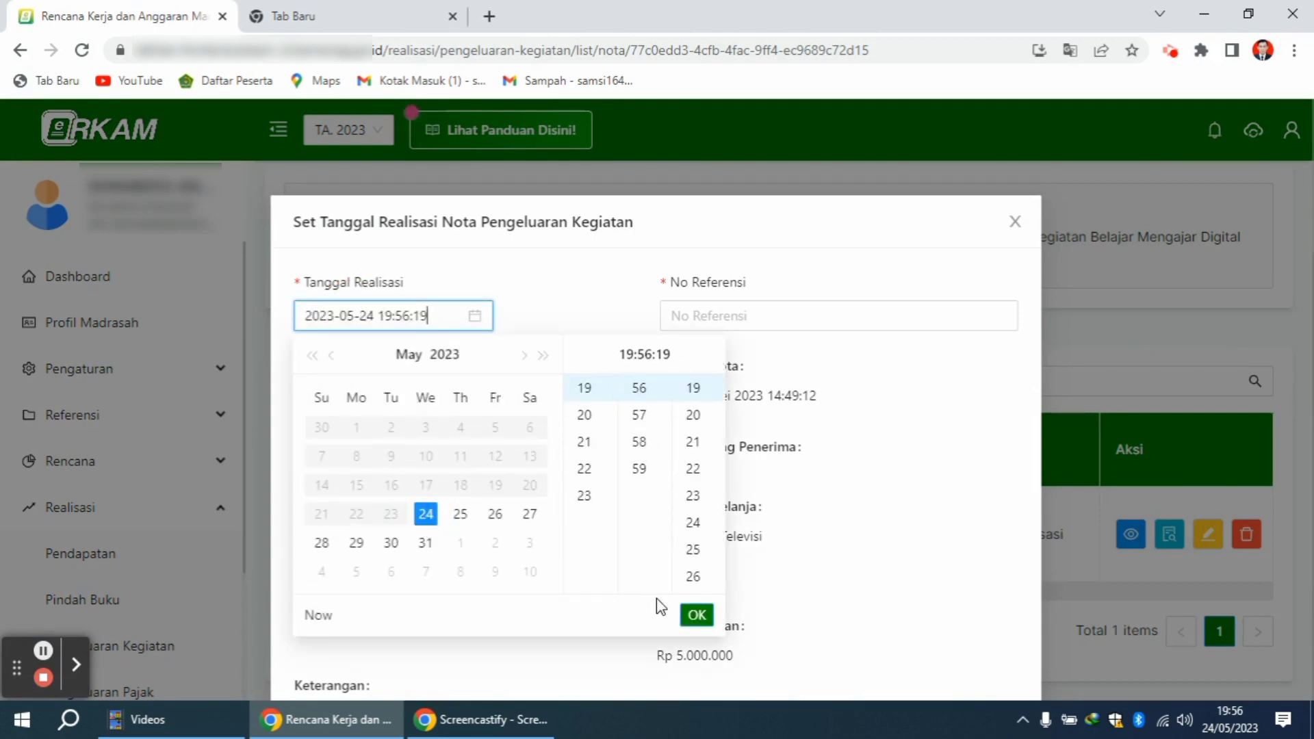
pyautogui.click(697, 614)
pyautogui.click(700, 319)
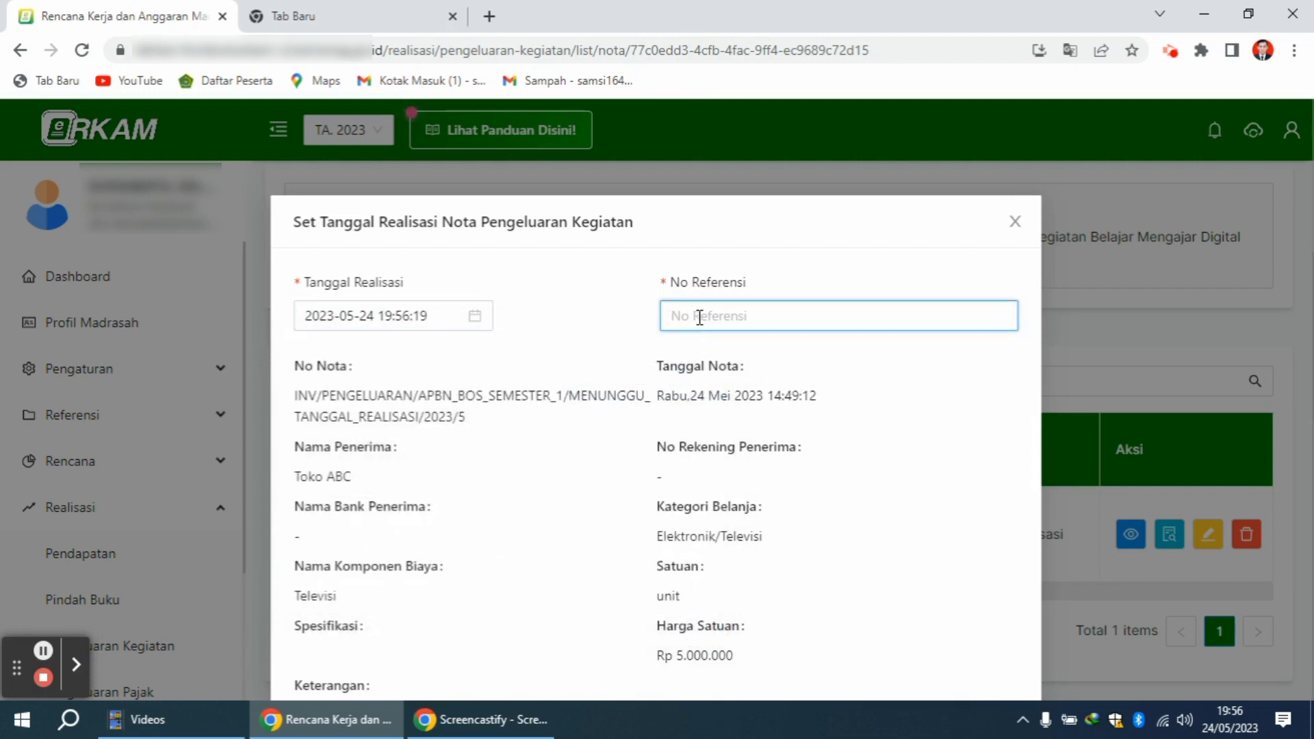
pyautogui.write('6')
pyautogui.scroll(-8, 1277, 554)
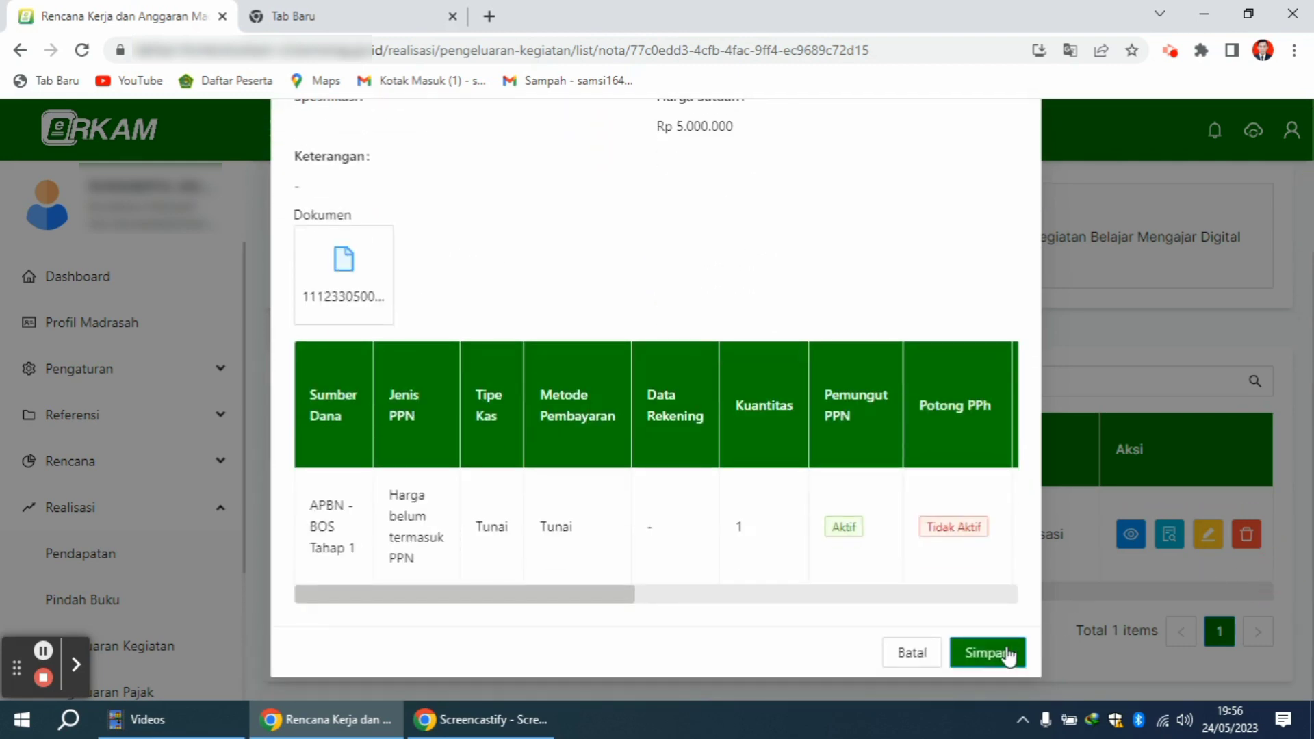
pyautogui.click(1006, 654)
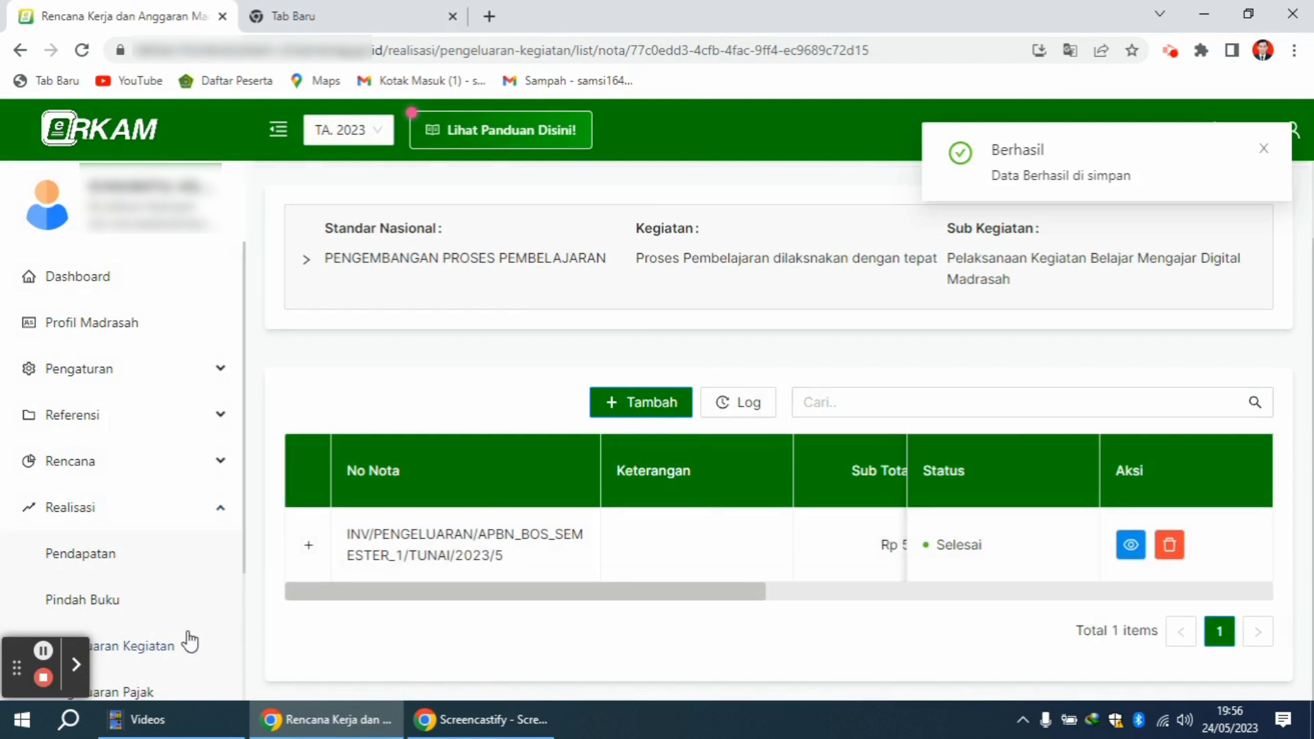
# Set the second activity's Honor Narasumber note to realisation date 2023-05-24 with reference number 8 and save it
pyautogui.click(168, 644)
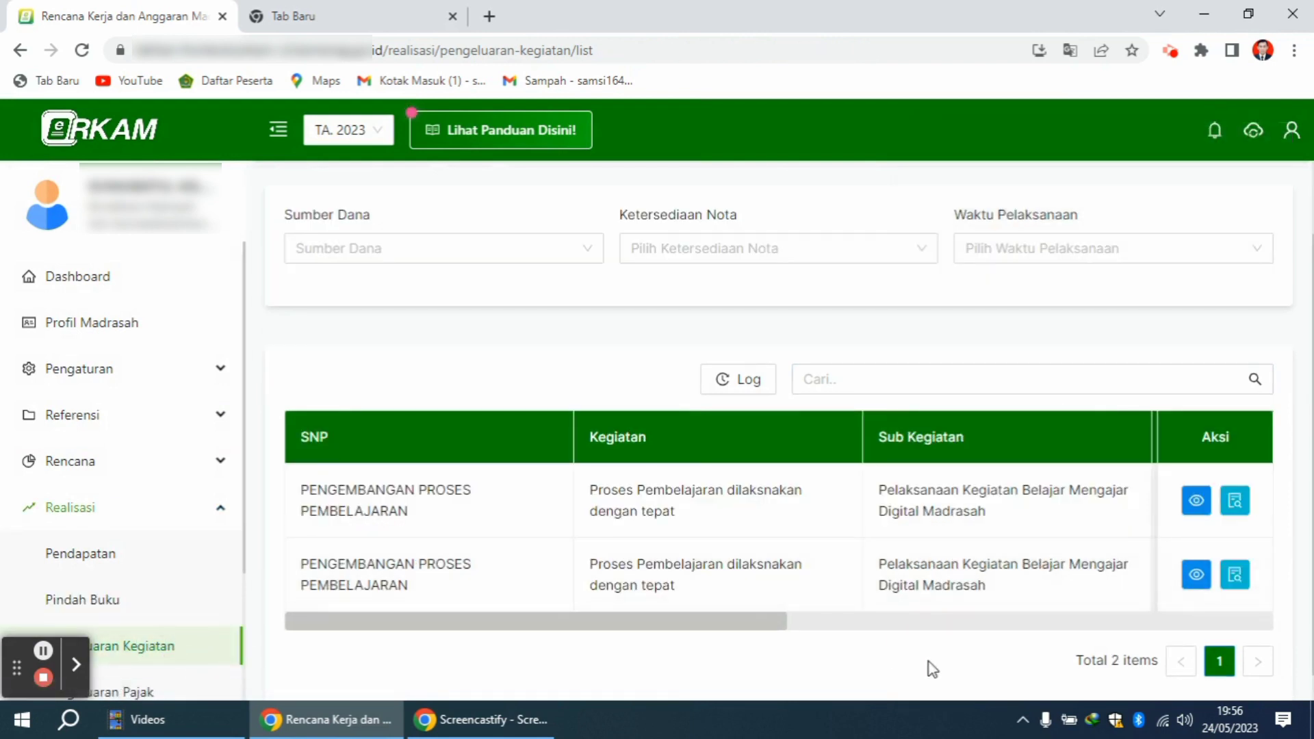
pyautogui.click(1236, 577)
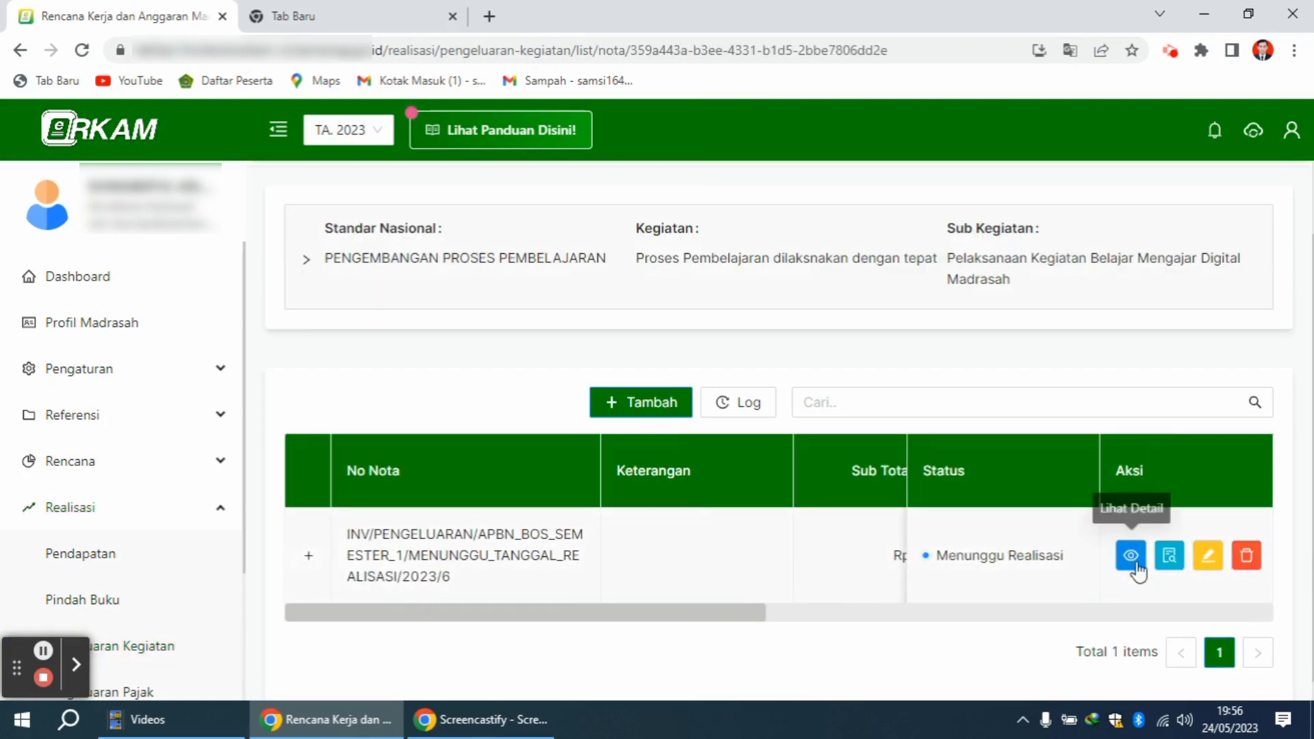
pyautogui.click(1169, 555)
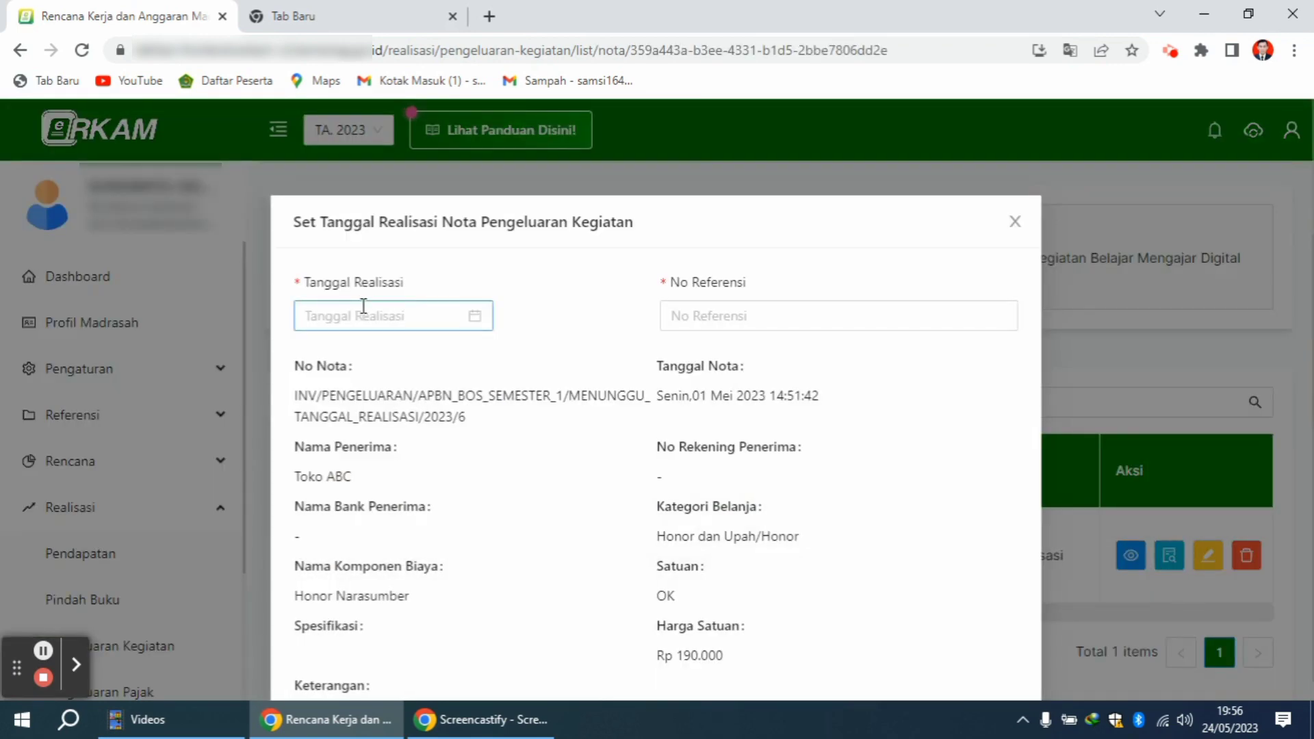
pyautogui.click(363, 305)
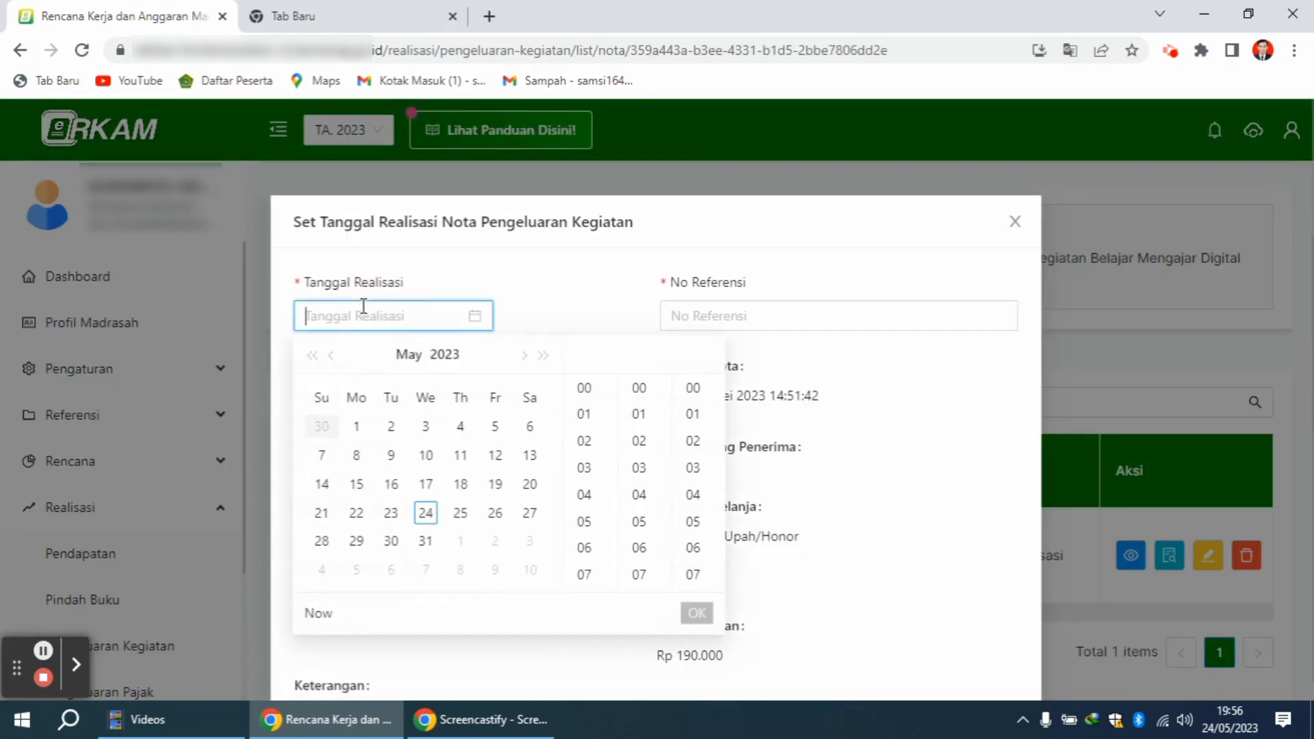
pyautogui.click(426, 513)
pyautogui.click(707, 619)
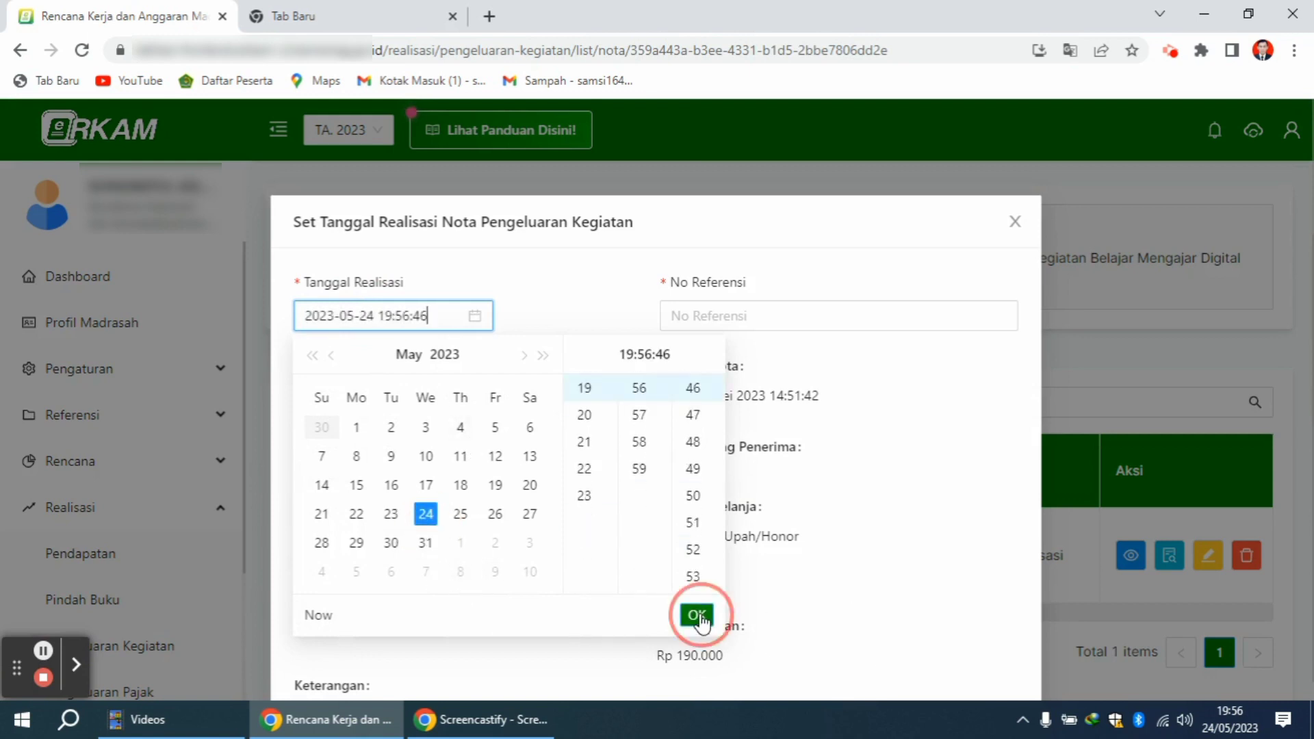
pyautogui.click(718, 303)
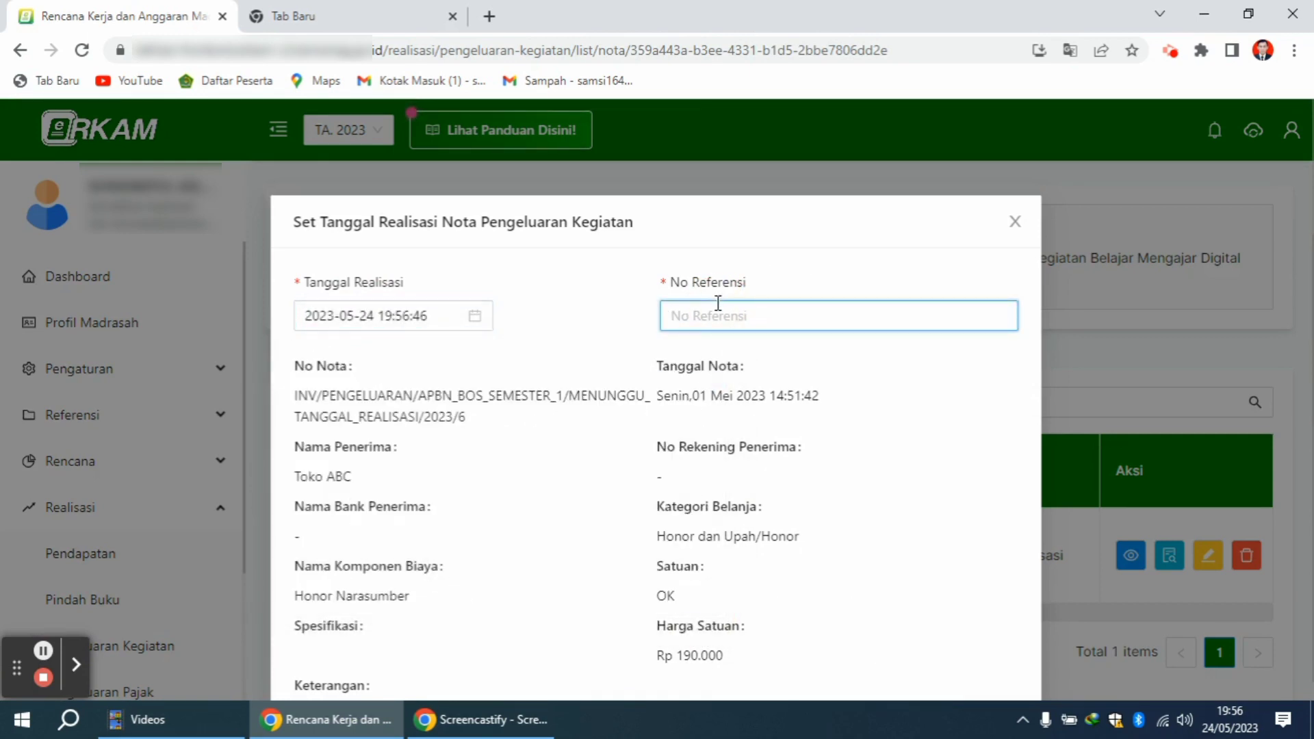
pyautogui.write('8')
pyautogui.scroll(-5, 951, 616)
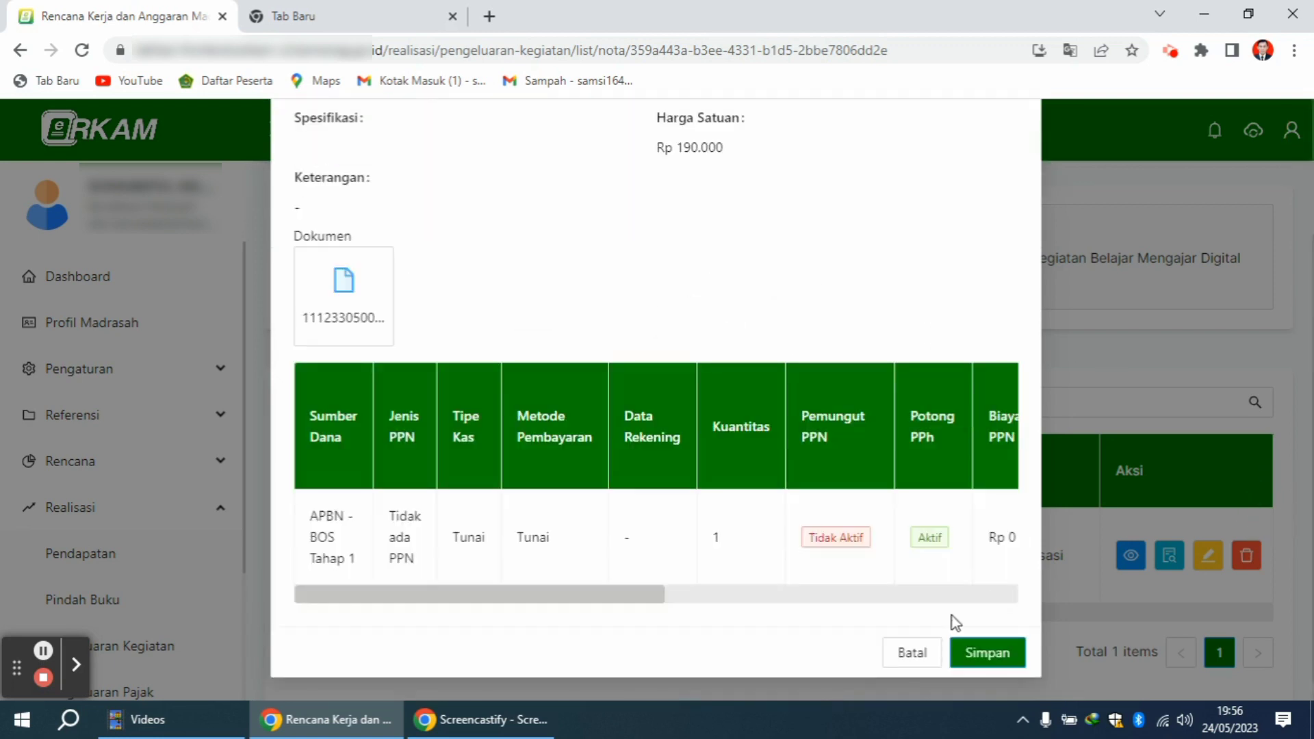
pyautogui.click(1004, 657)
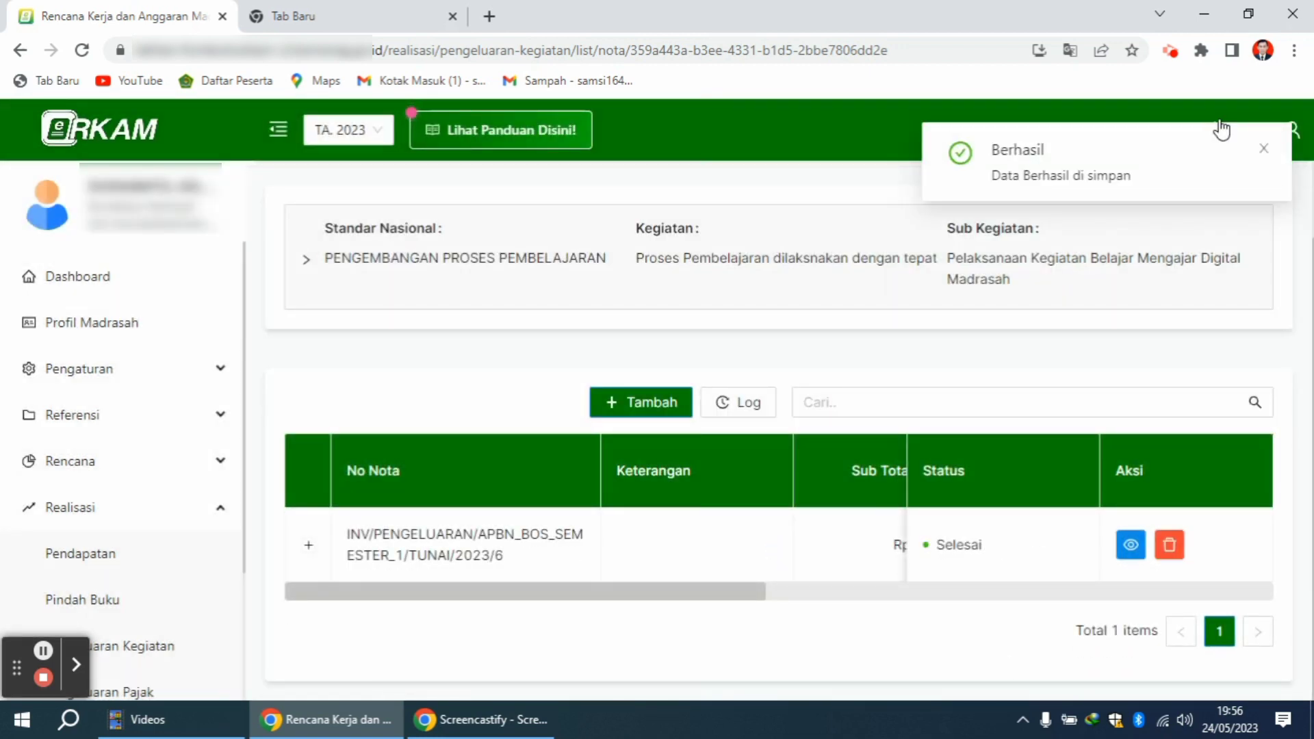
pyautogui.click(1265, 157)
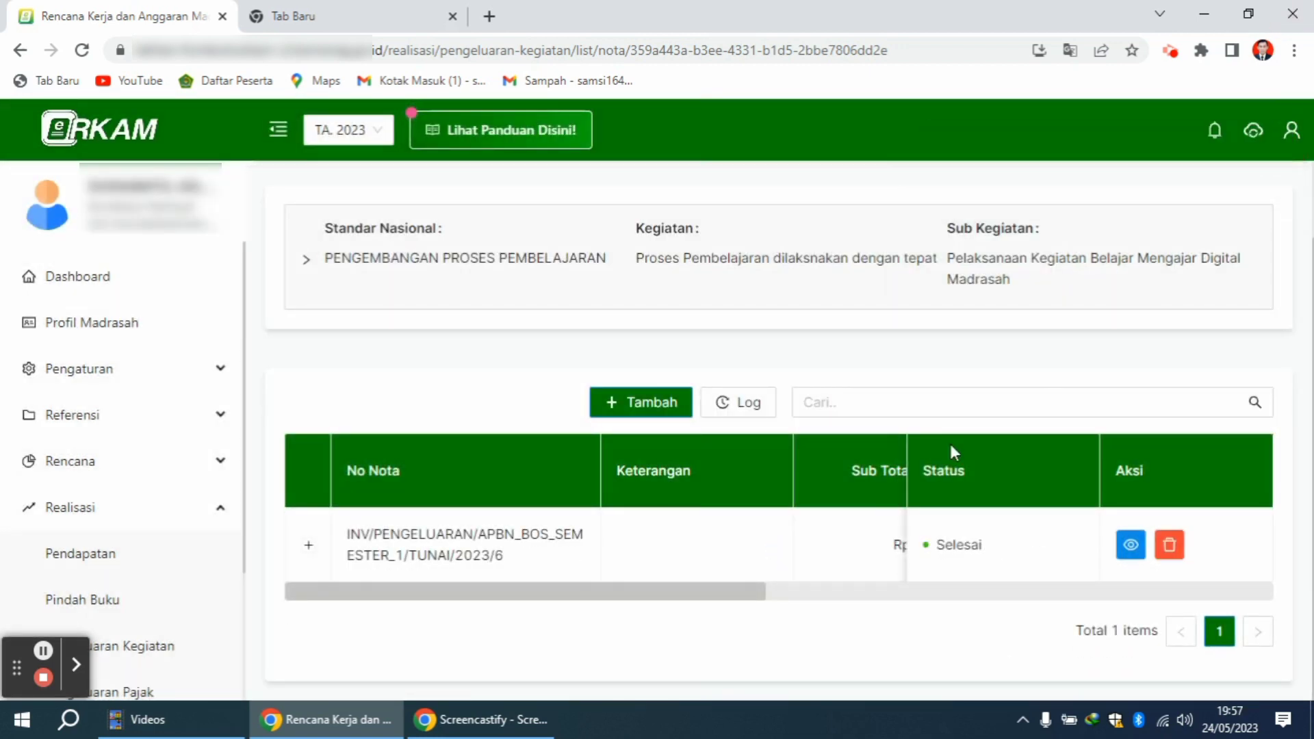
# Open the Buku Kas Umum report for period 2023-05 and fund source APBN - BOS Tahap 1, and review its entries through the Saldo column
pyautogui.moveTo(618, 589); pyautogui.dragTo(421, 605)
pyautogui.moveTo(245, 530); pyautogui.dragTo(230, 677)
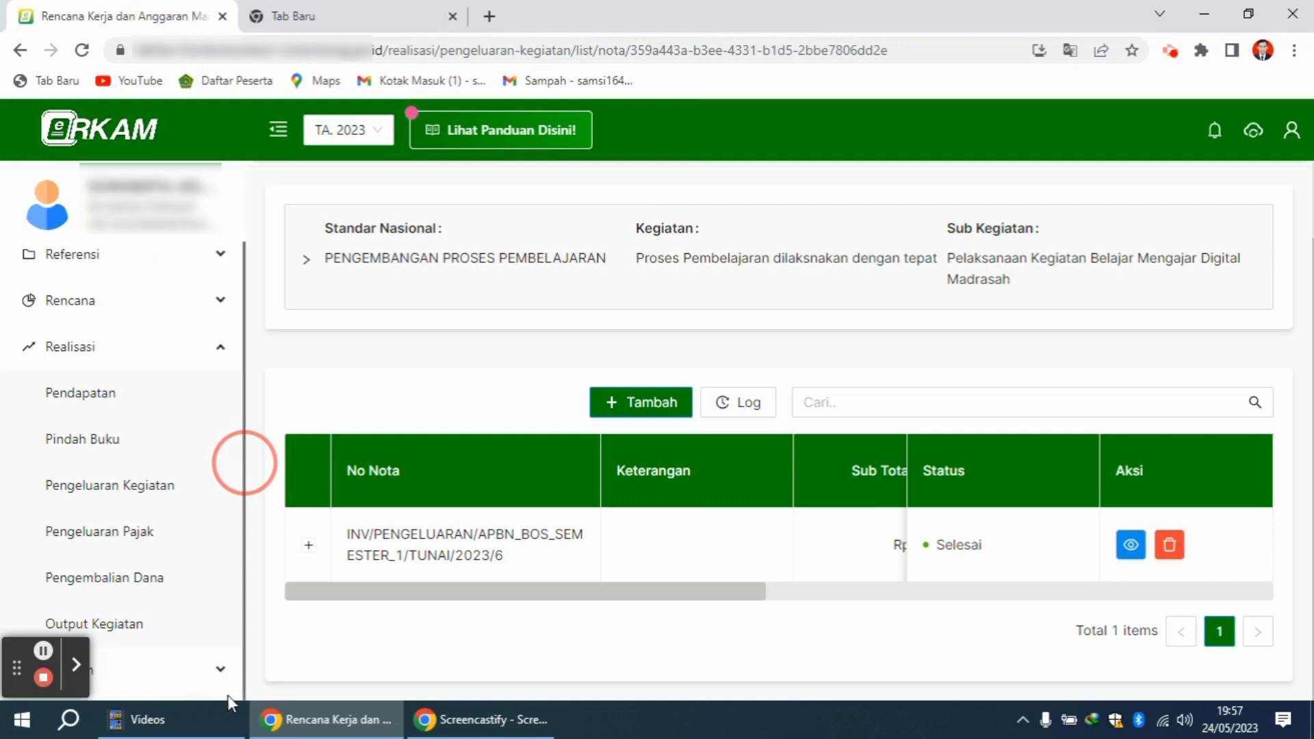
pyautogui.click(178, 684)
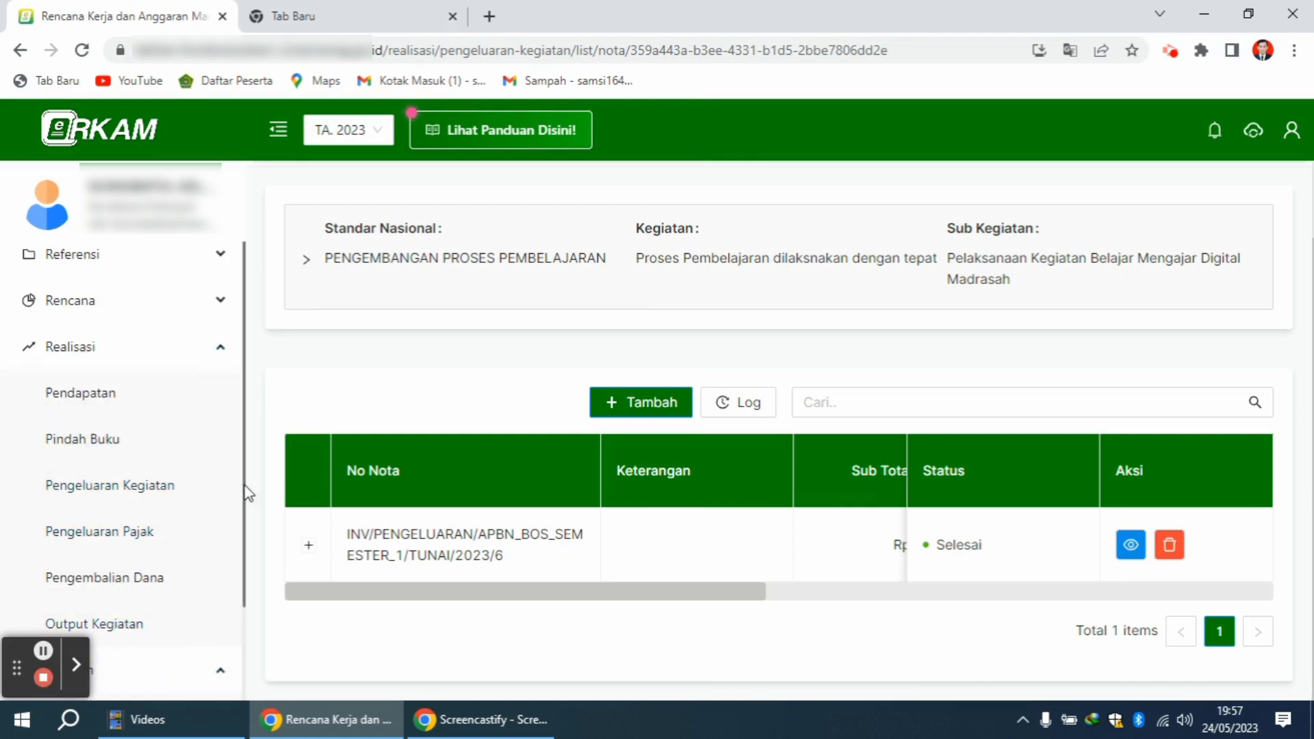
pyautogui.moveTo(245, 487); pyautogui.dragTo(263, 601)
pyautogui.click(144, 621)
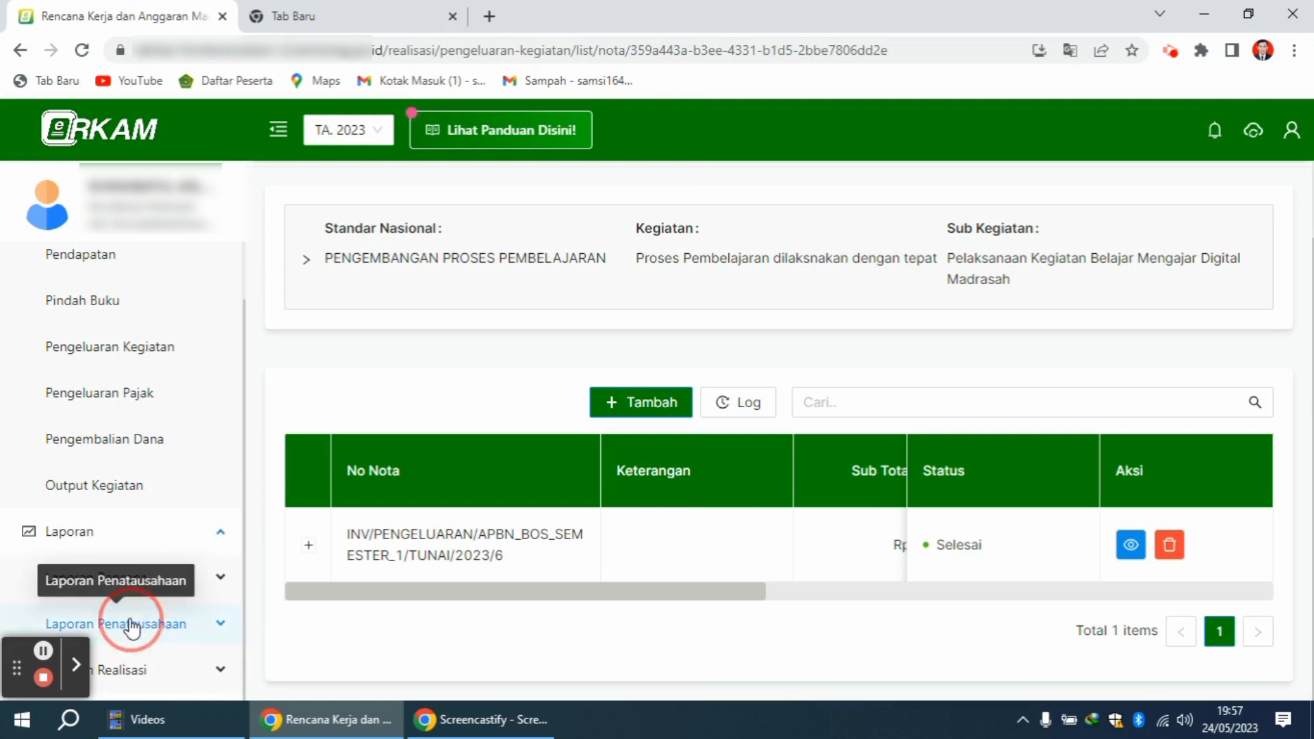
pyautogui.click(154, 676)
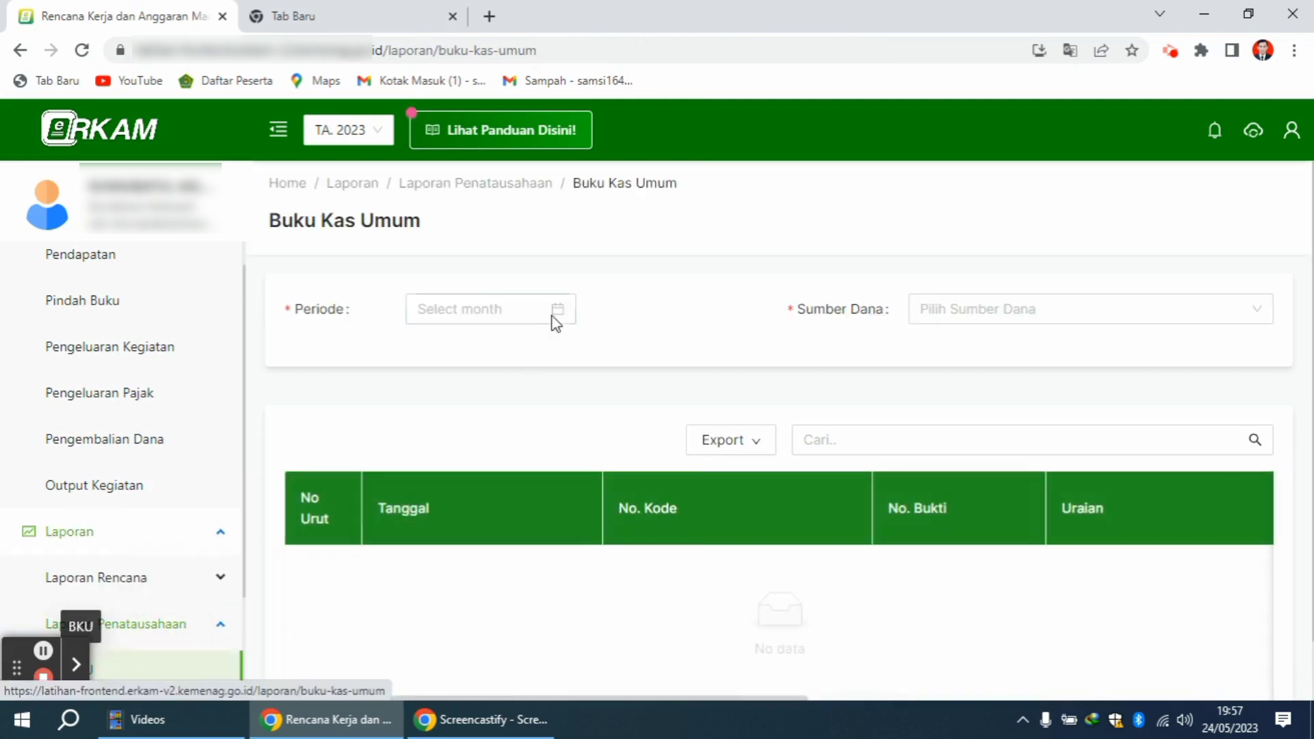
pyautogui.click(418, 315)
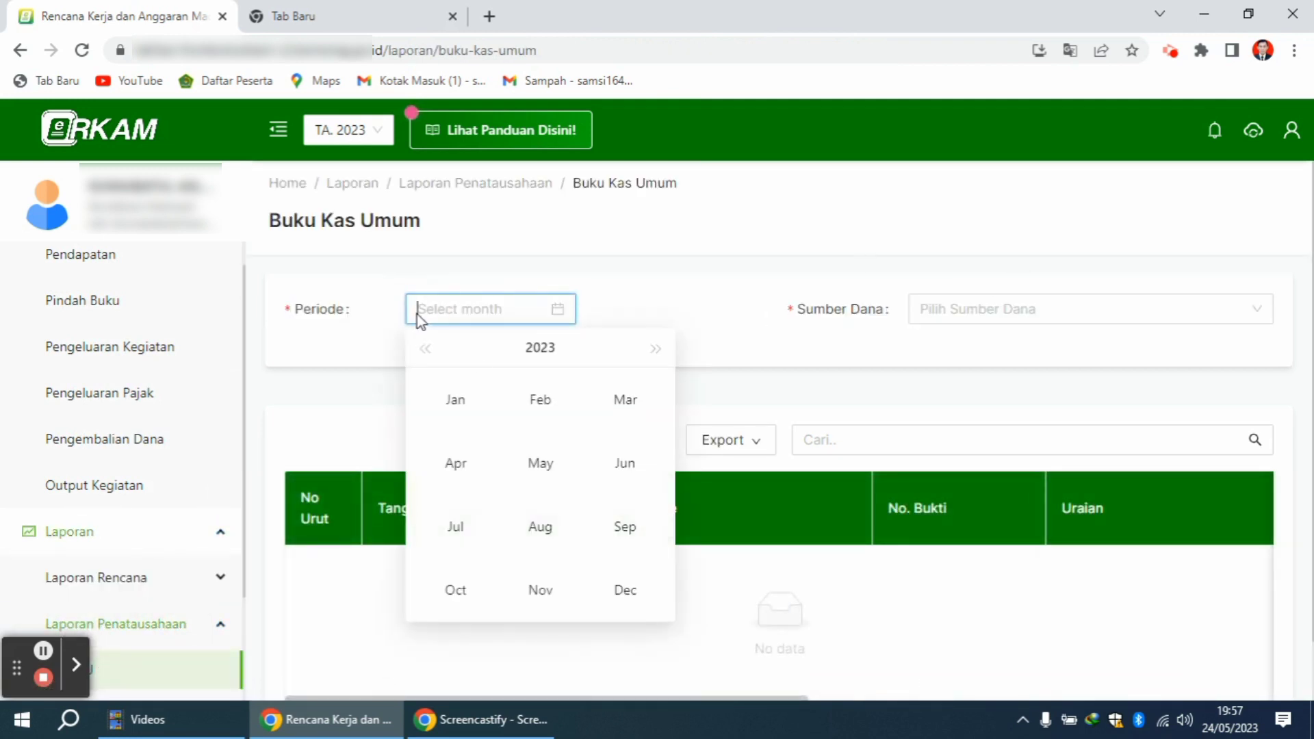
pyautogui.click(542, 448)
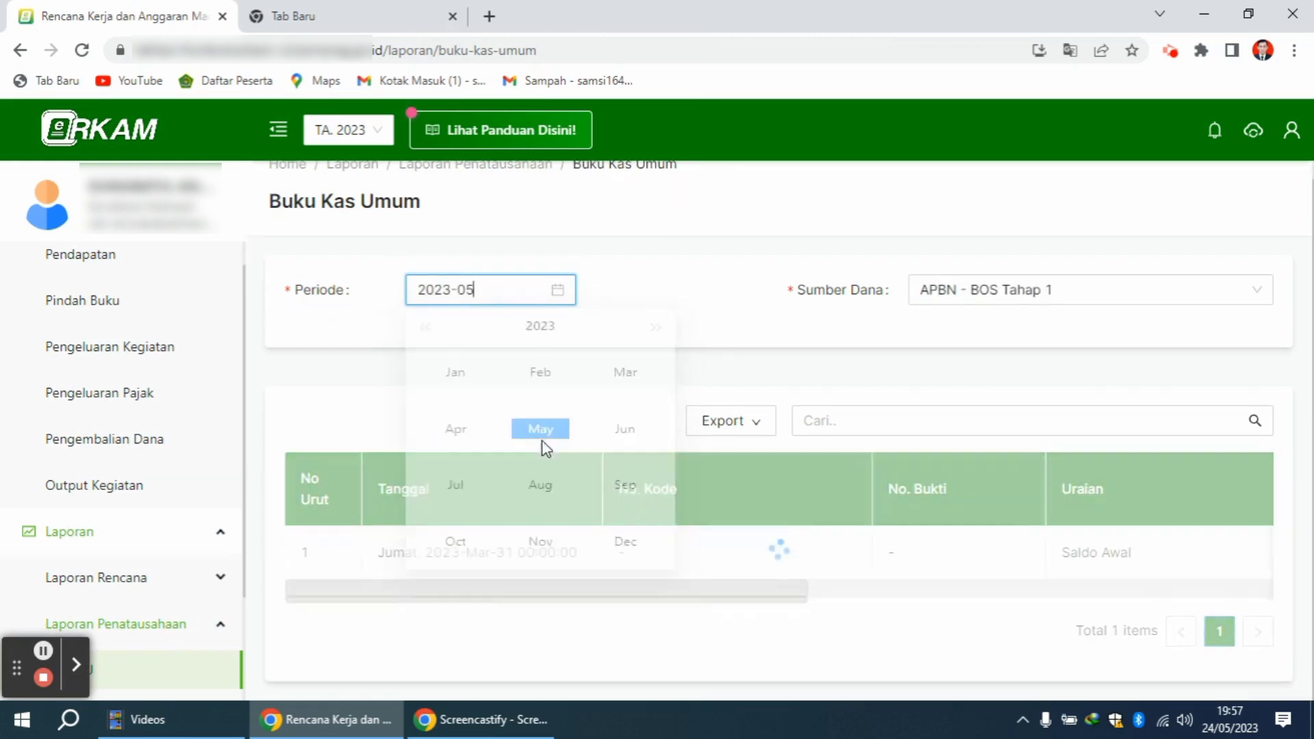
pyautogui.moveTo(742, 419)
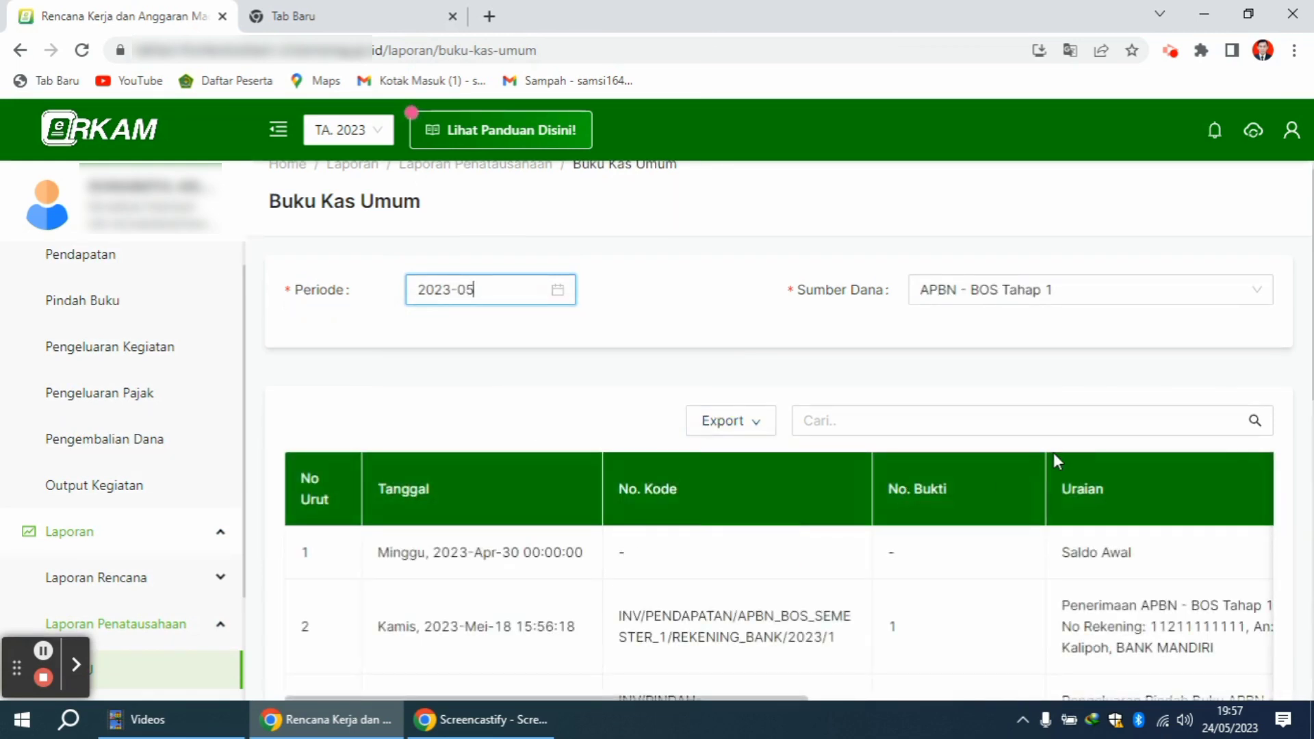
pyautogui.moveTo(1303, 245); pyautogui.dragTo(1293, 566)
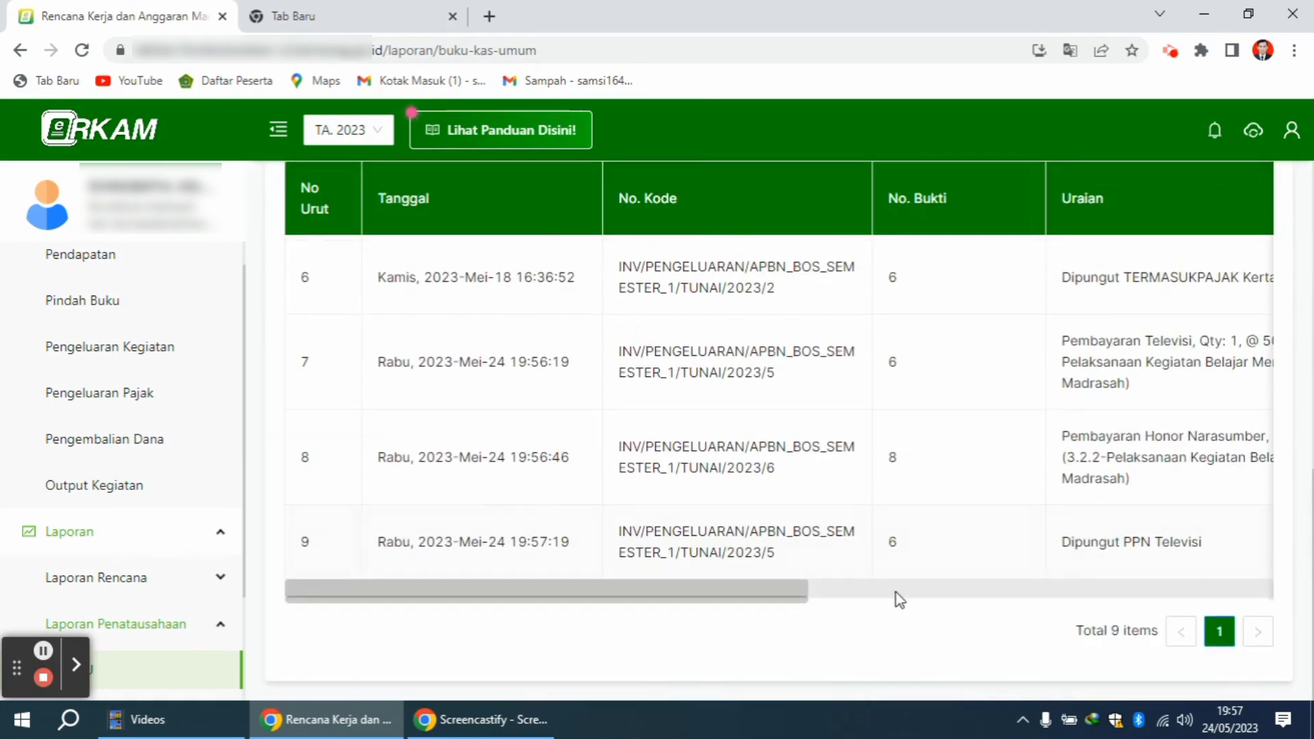
pyautogui.moveTo(786, 596); pyautogui.dragTo(1102, 604)
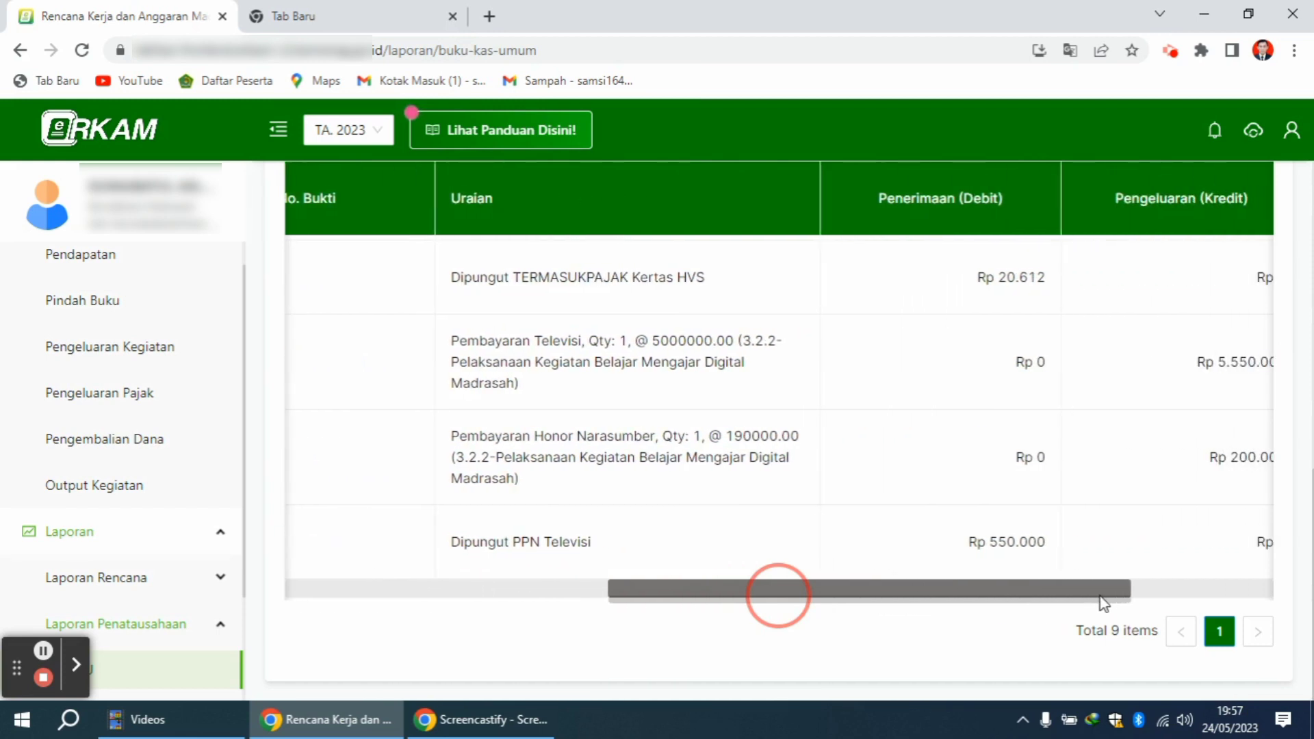
pyautogui.moveTo(1102, 604); pyautogui.dragTo(1098, 577)
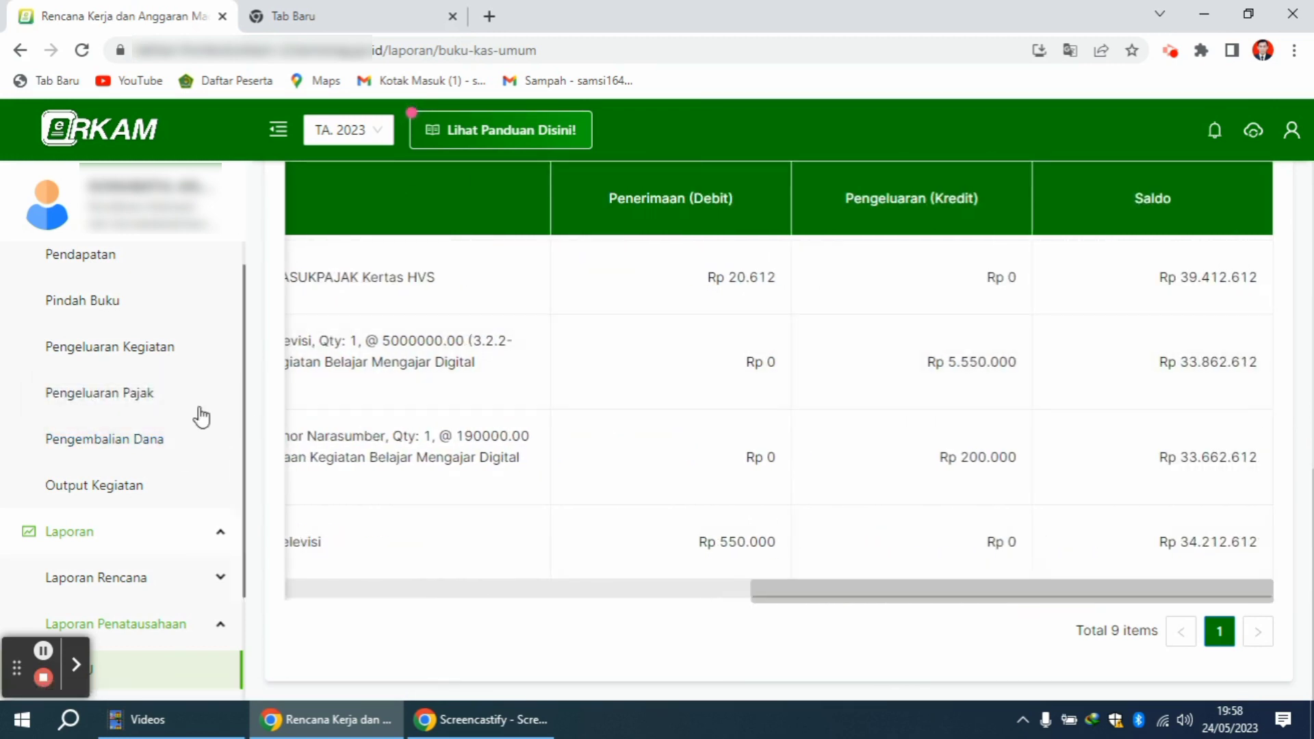
# Start a new Pengeluaran Pajak note with fund source APBN - BOS Tahap 1 | Tunai and tax type Tidak ada PPN
pyautogui.click(138, 411)
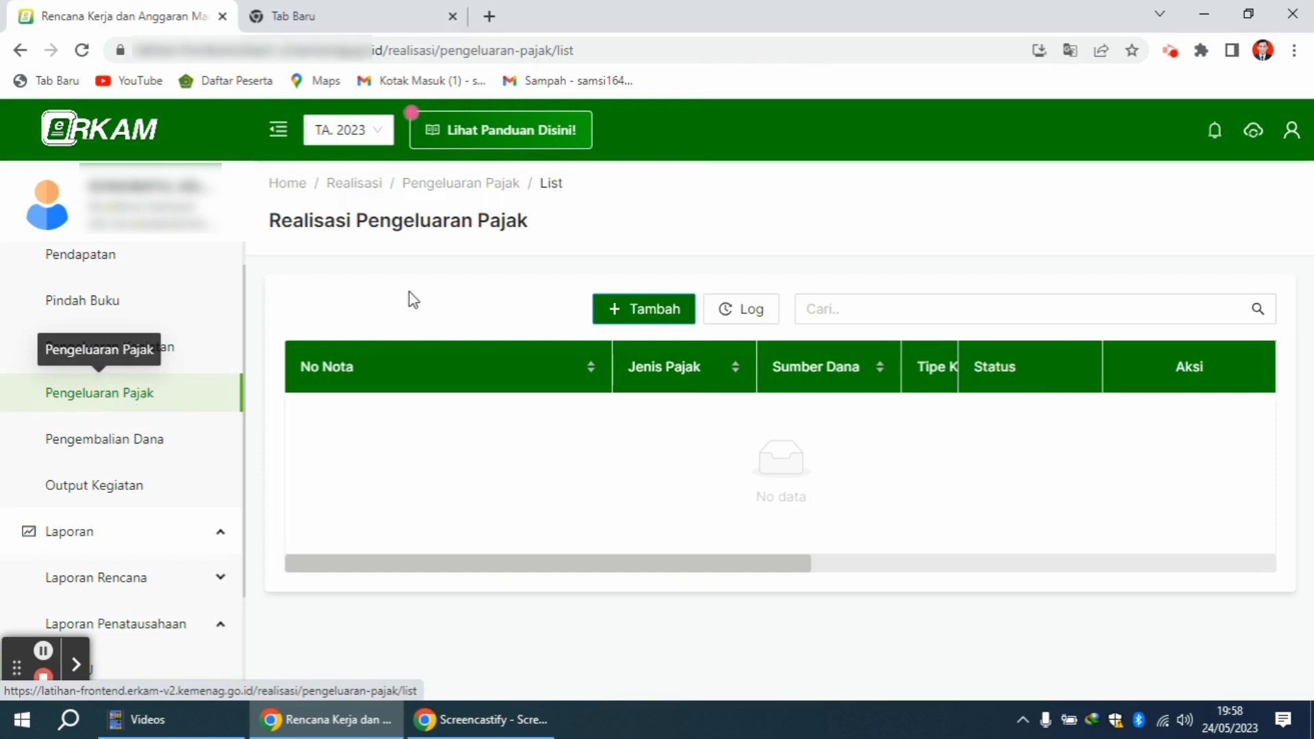
pyautogui.click(641, 312)
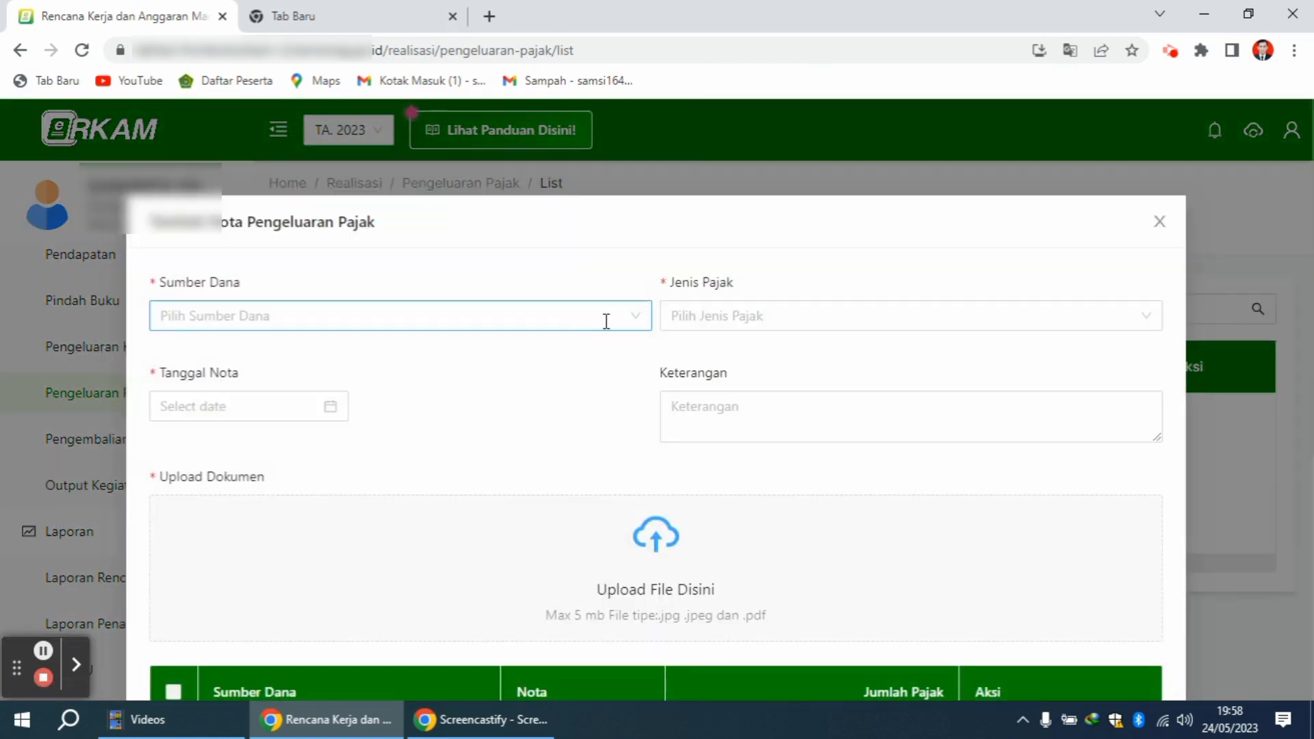
pyautogui.click(590, 322)
pyautogui.click(524, 354)
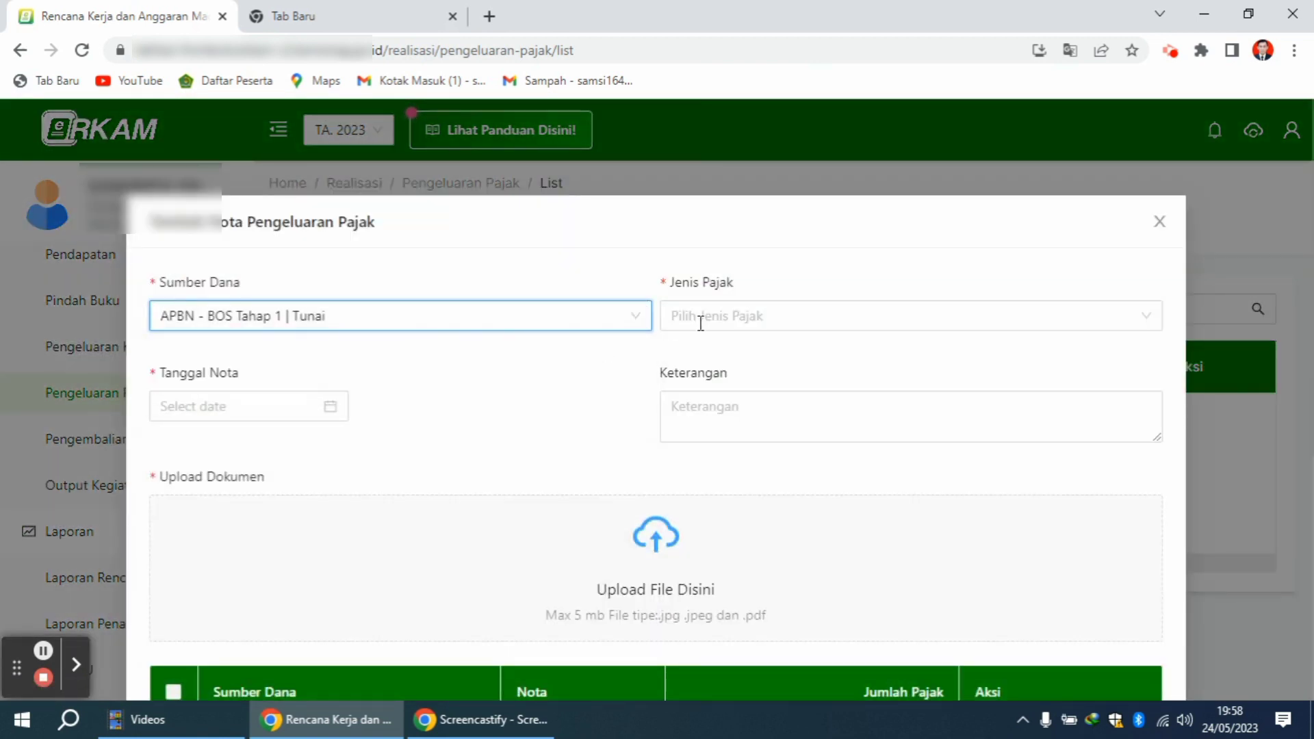
pyautogui.click(744, 312)
pyautogui.click(738, 354)
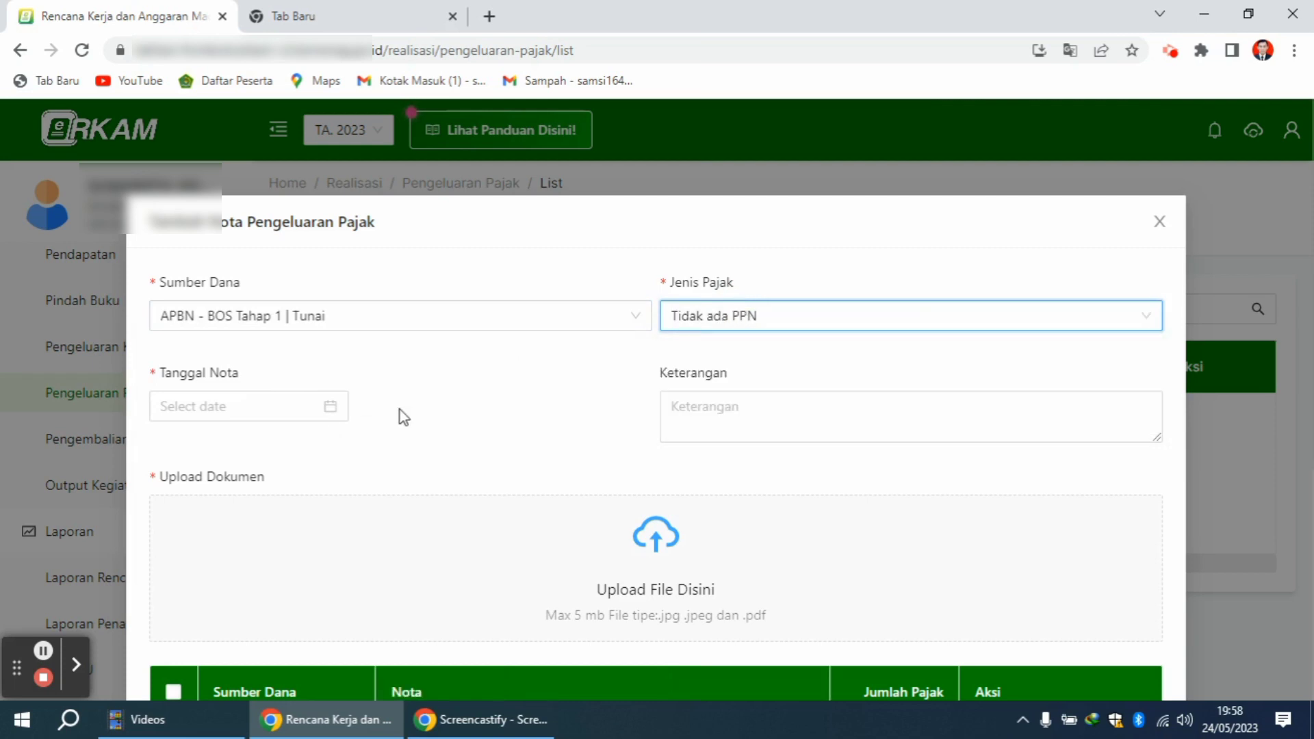
# Try to save the tax note with the Rp 10.000 expense note ending in 2023/6 selected
pyautogui.moveTo(1311, 305); pyautogui.dragTo(1305, 477)
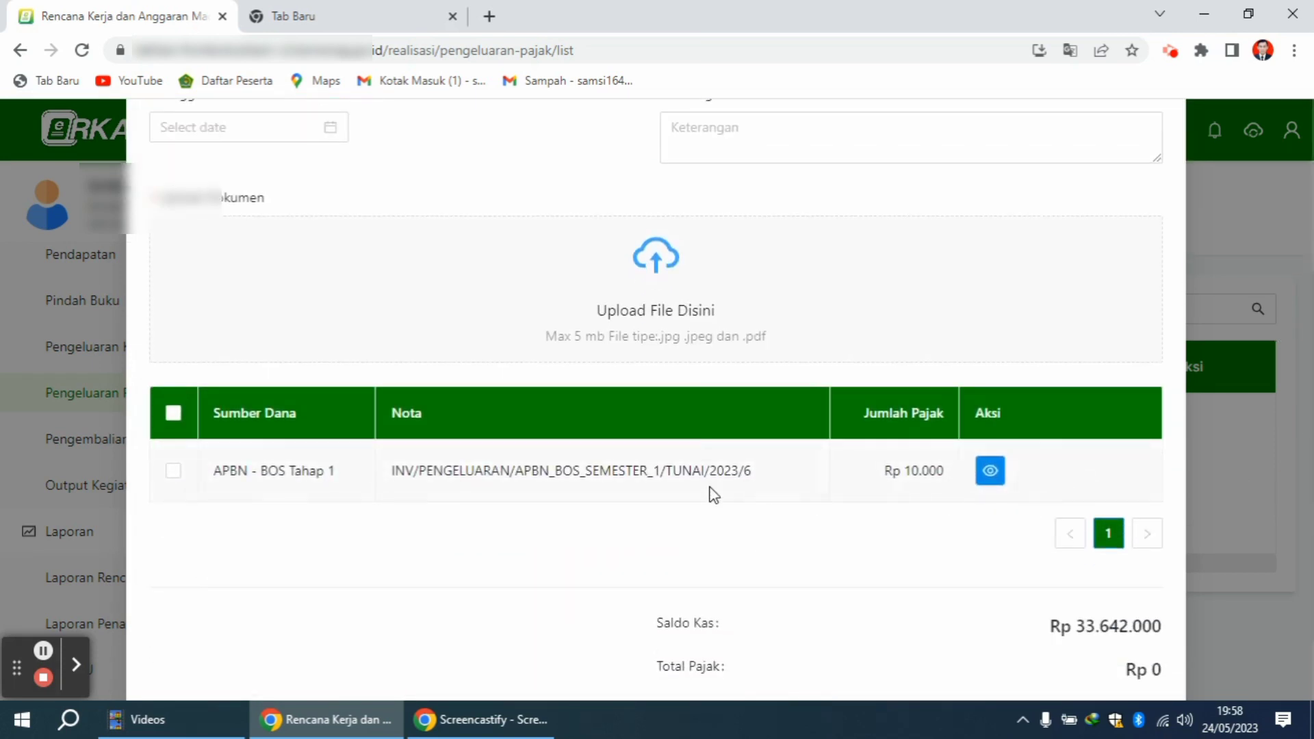
pyautogui.click(173, 470)
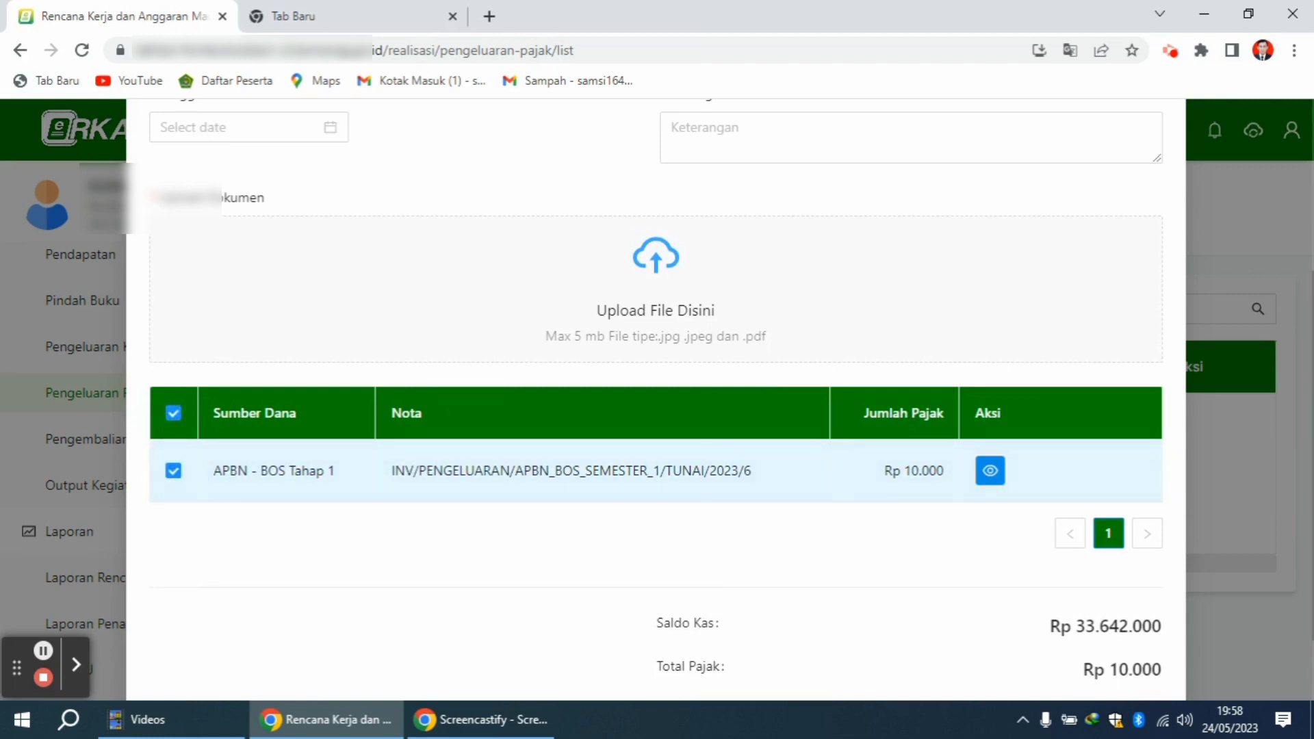
pyautogui.moveTo(1311, 330); pyautogui.dragTo(1304, 468)
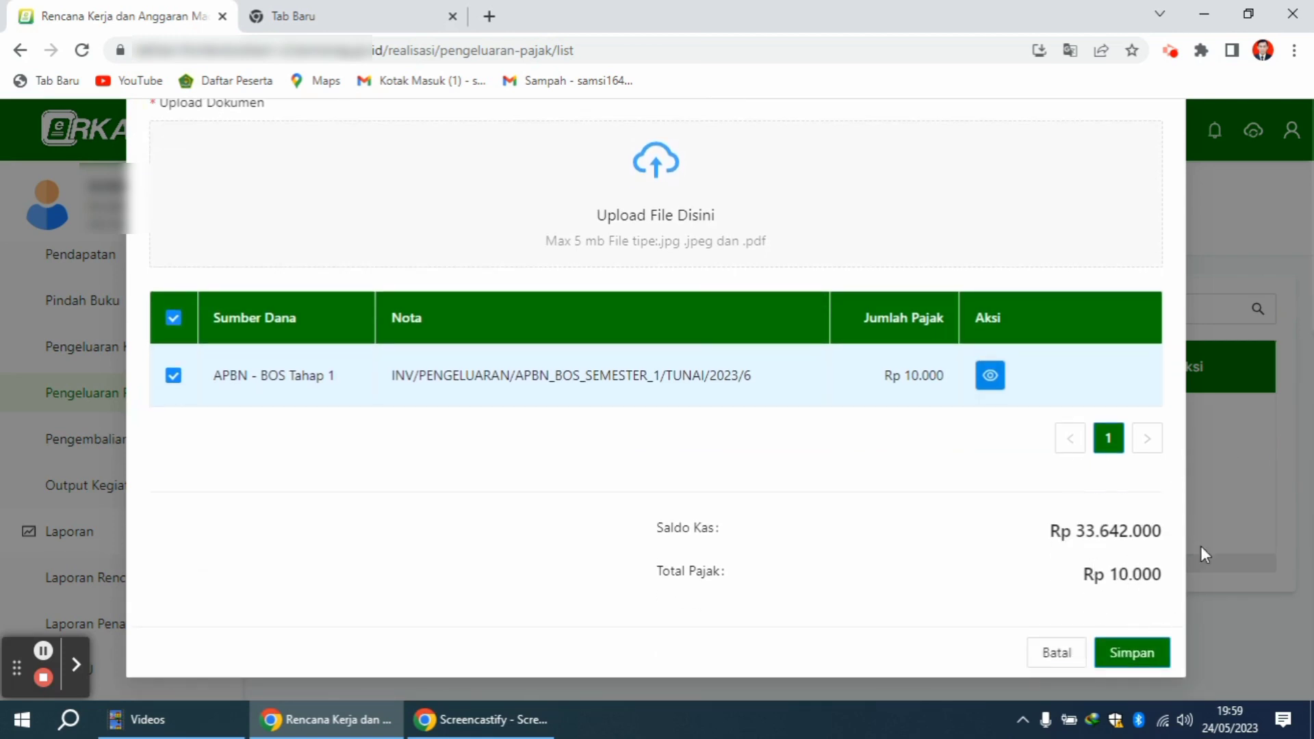
pyautogui.moveTo(1310, 487); pyautogui.dragTo(1290, 448)
pyautogui.scroll(-2, 1292, 449)
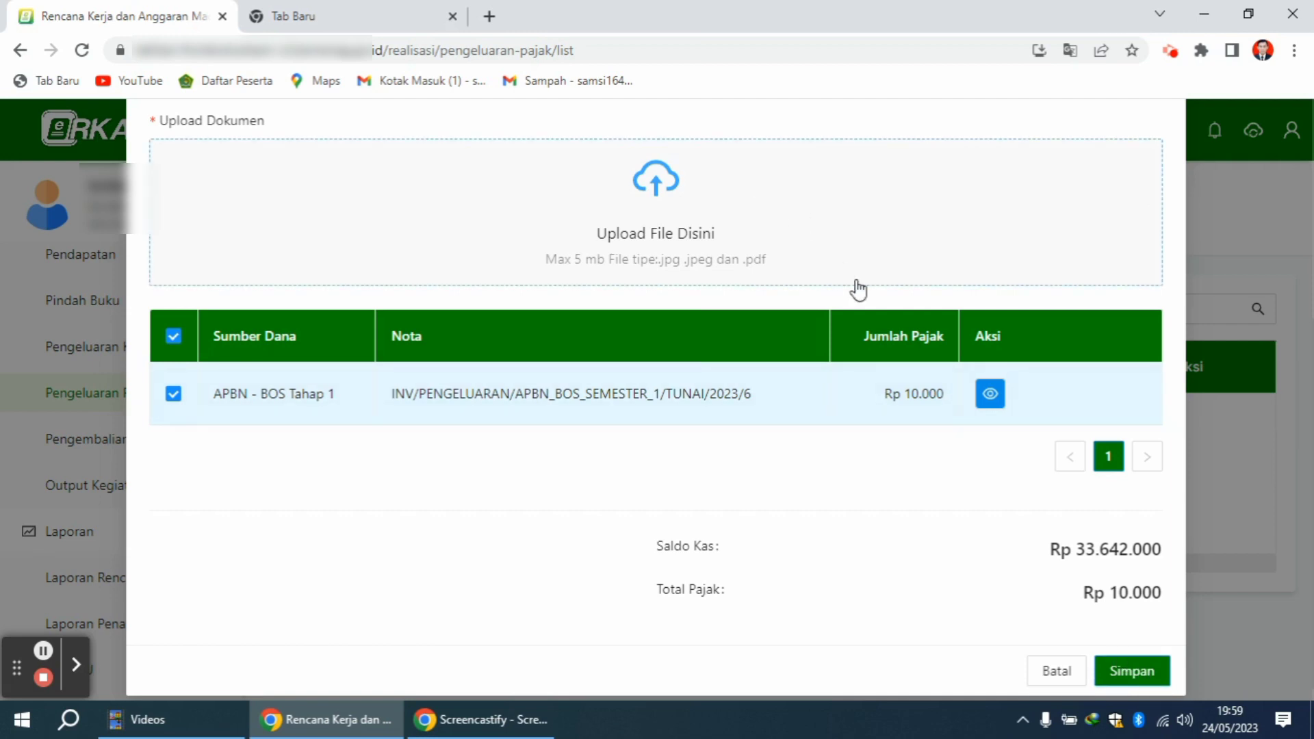
pyautogui.click(1132, 659)
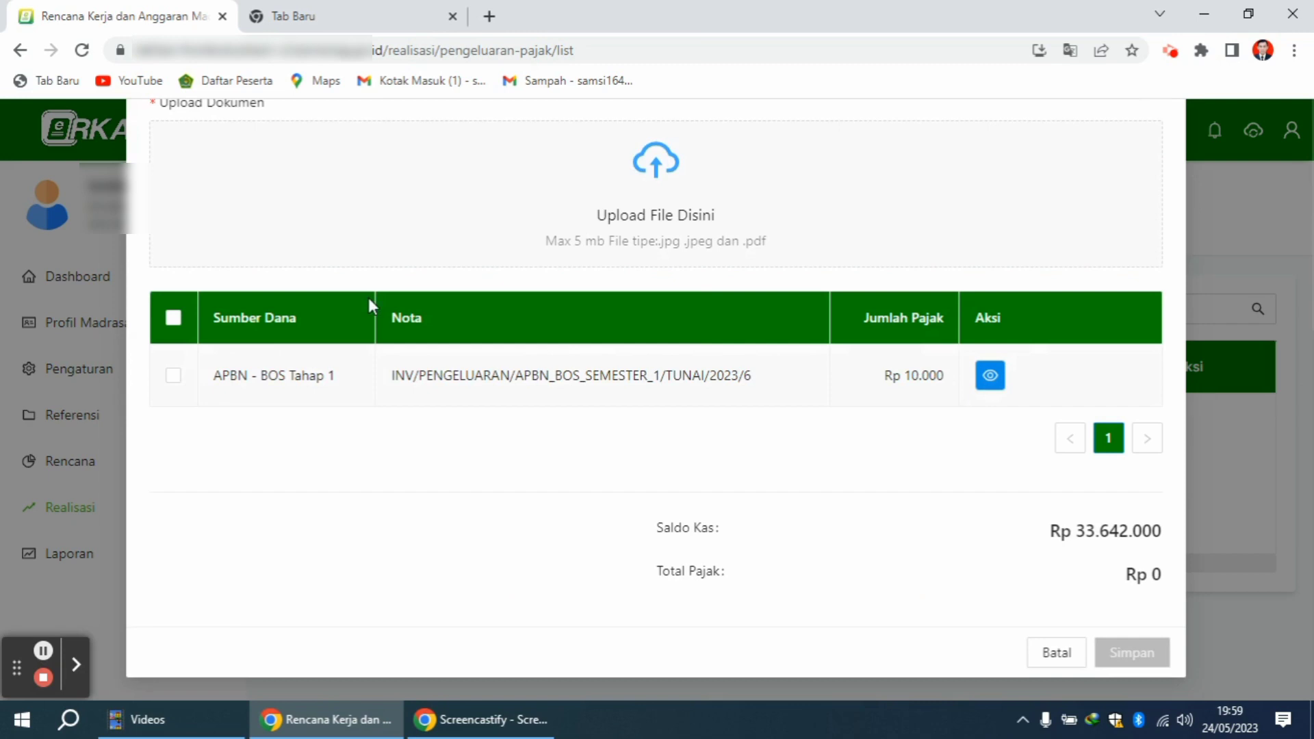
# Attach Juknis-BOP_BOS_Madrasah_2023.pdf, select the Rp 10.000 expense note, and save the tax note dated 24 May 2023
pyautogui.click(717, 196)
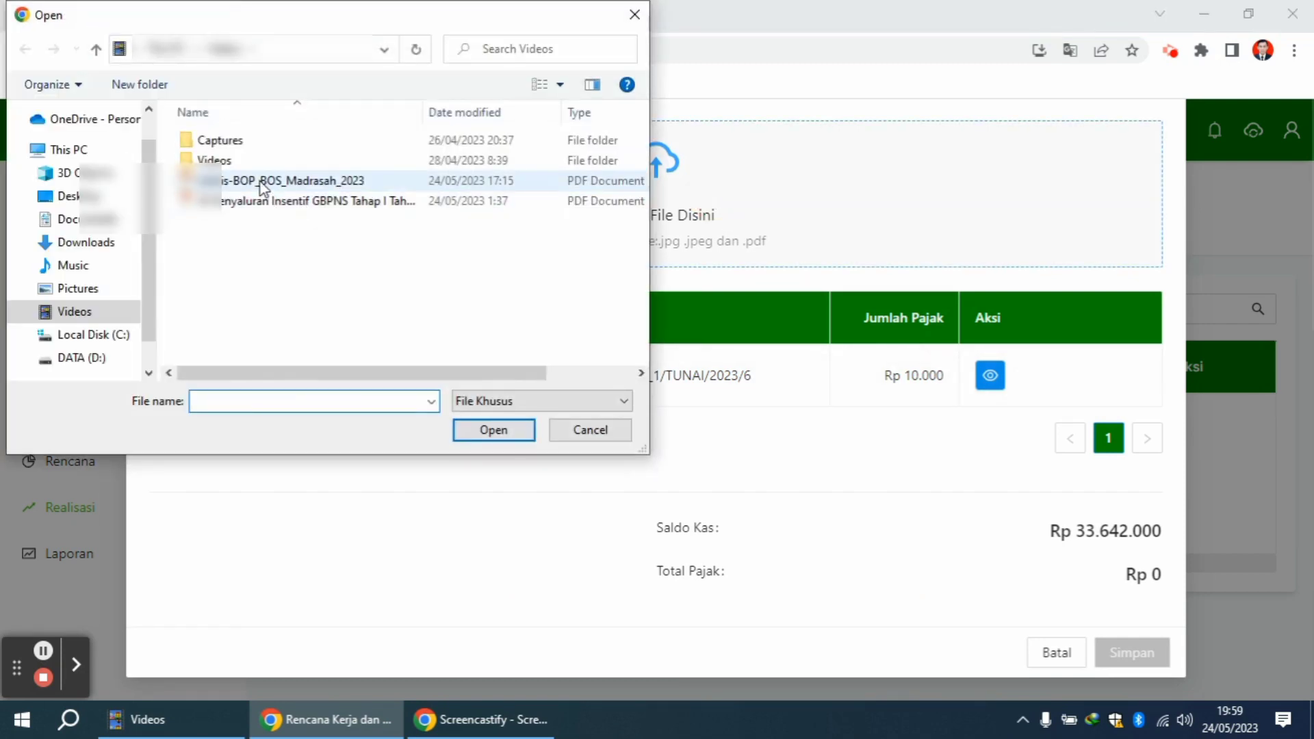
pyautogui.doubleClick(260, 182)
pyautogui.click(175, 394)
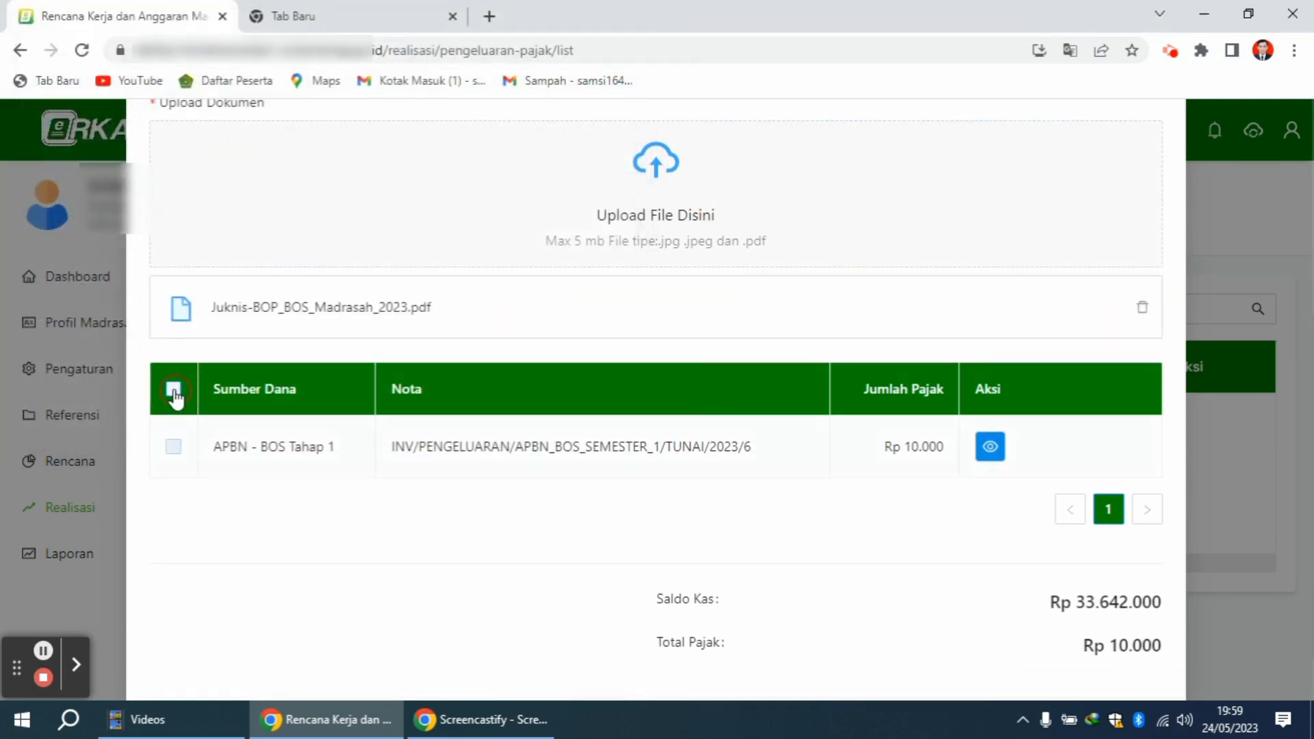
pyautogui.click(1305, 270)
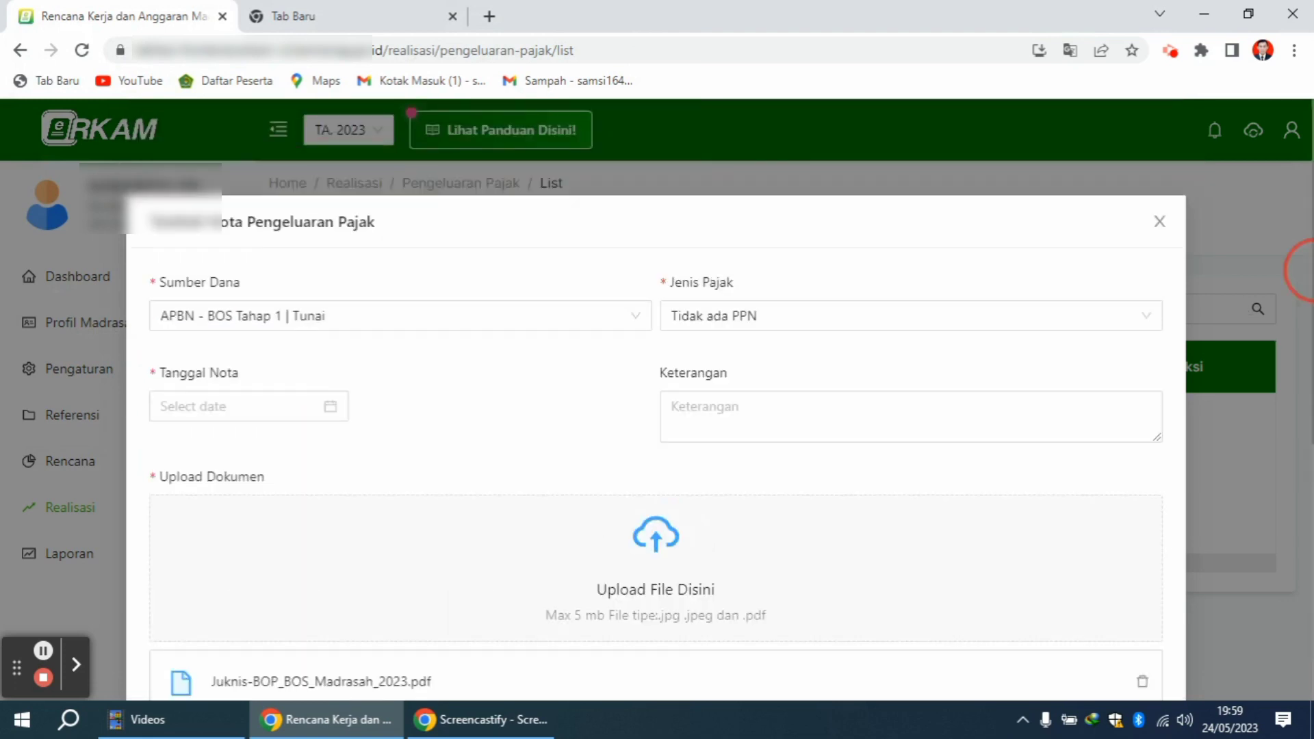
pyautogui.moveTo(1304, 322); pyautogui.dragTo(1295, 644)
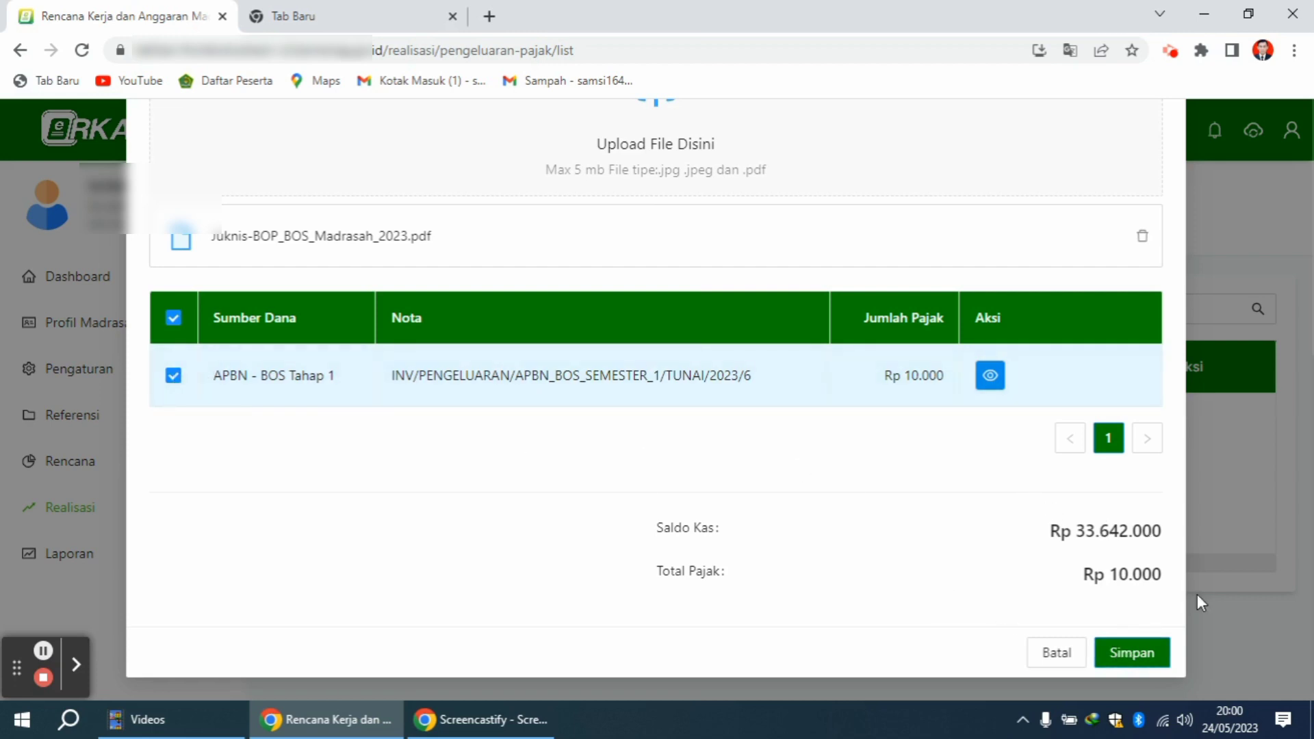
pyautogui.click(1127, 643)
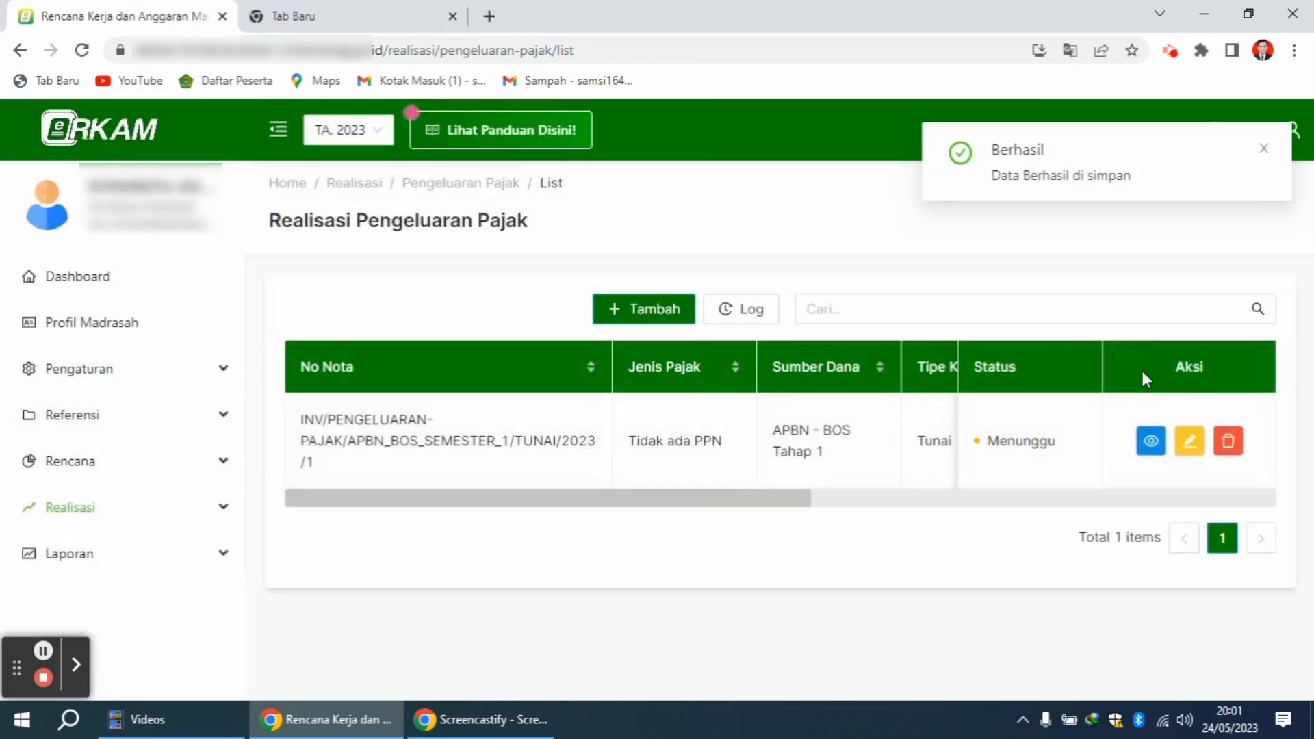
pyautogui.click(1263, 150)
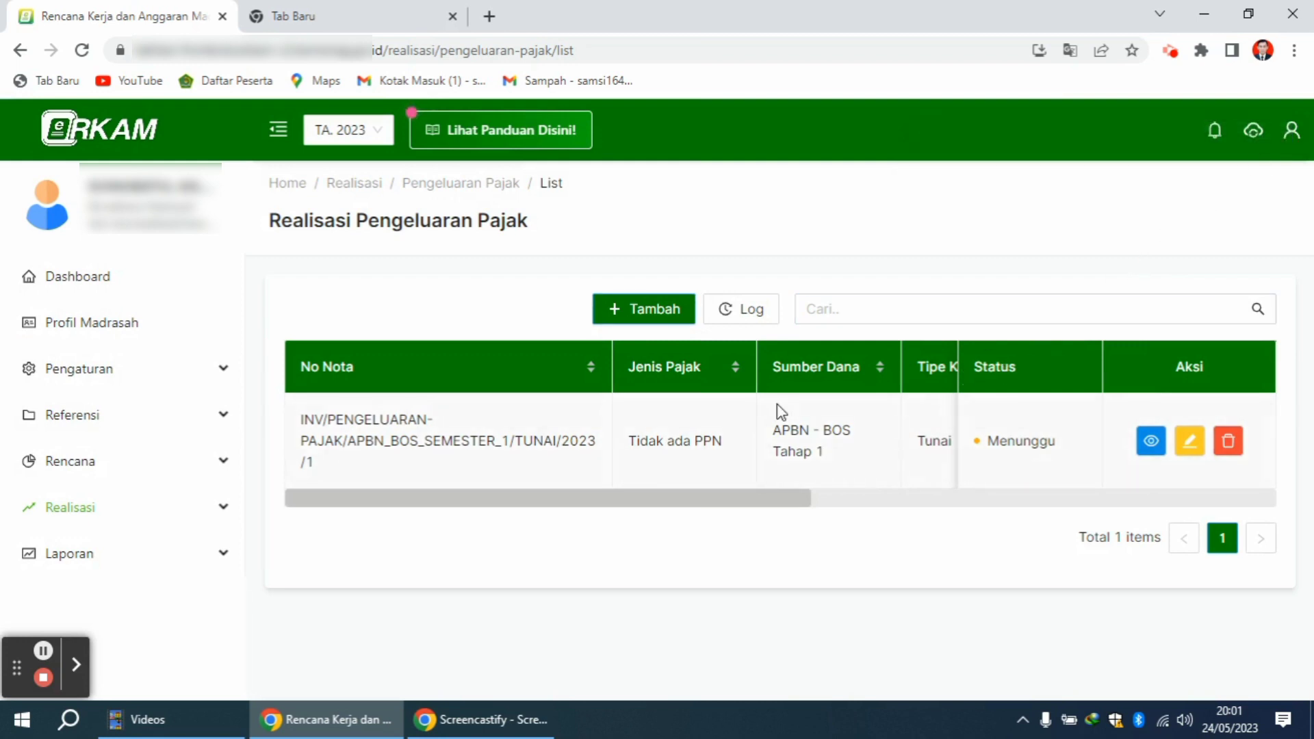
# Switch the account to the madrasah's Kepala Madrasah role
pyautogui.click(1292, 142)
pyautogui.click(1216, 248)
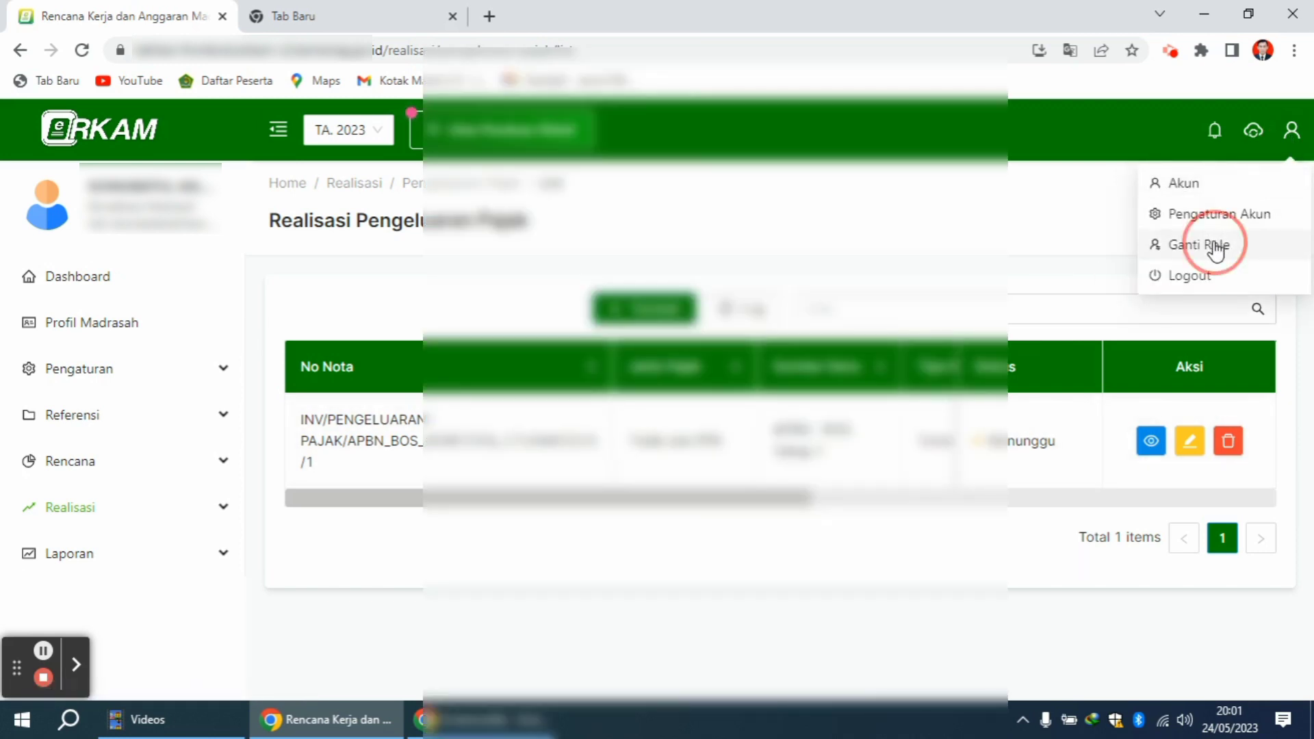
pyautogui.click(799, 456)
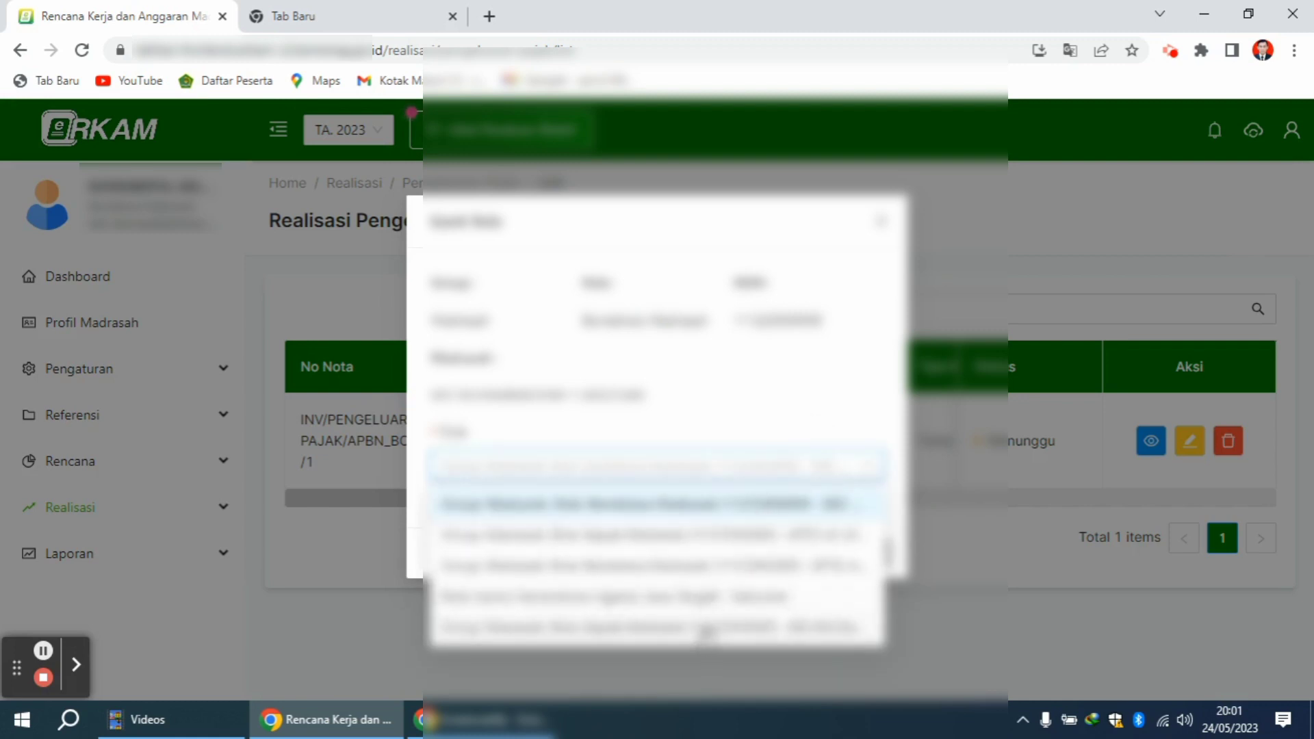
pyautogui.click(702, 624)
pyautogui.click(860, 553)
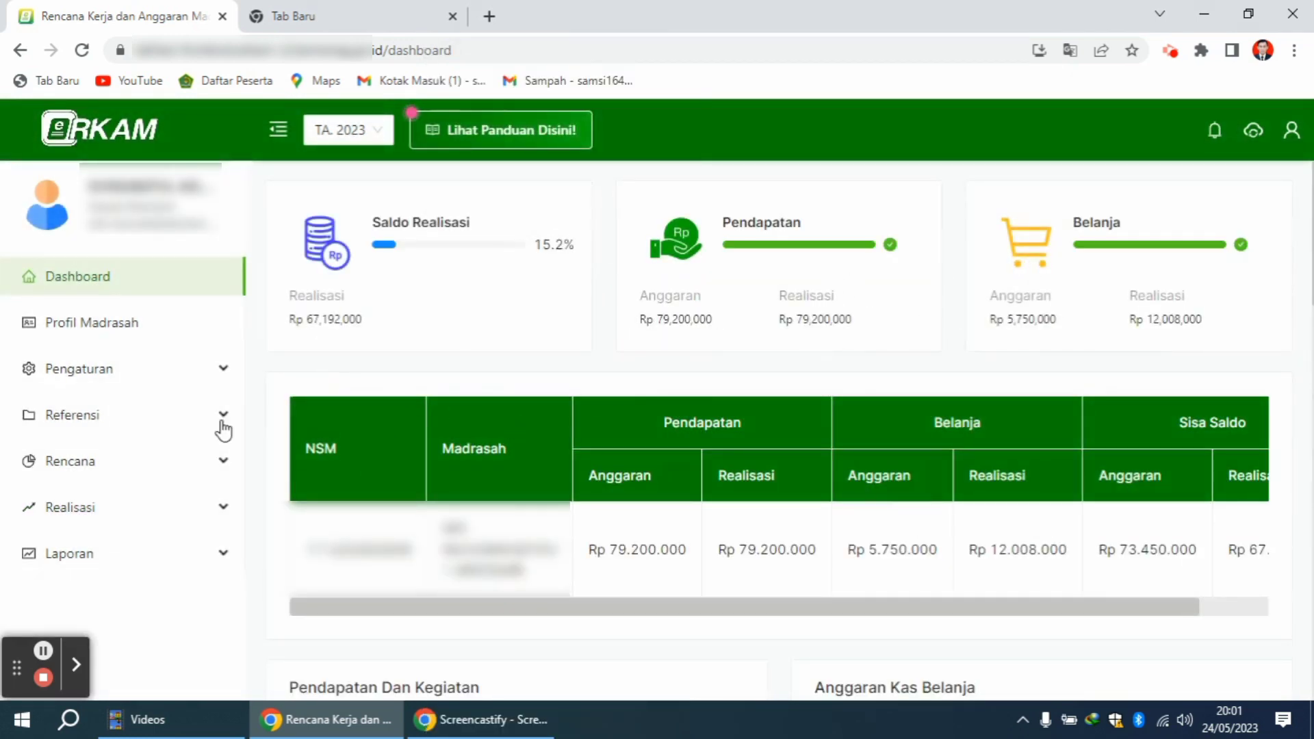
# Approve the pending Tidak ada PPN note in Pengeluaran Pajak and check its dates in the list
pyautogui.click(117, 507)
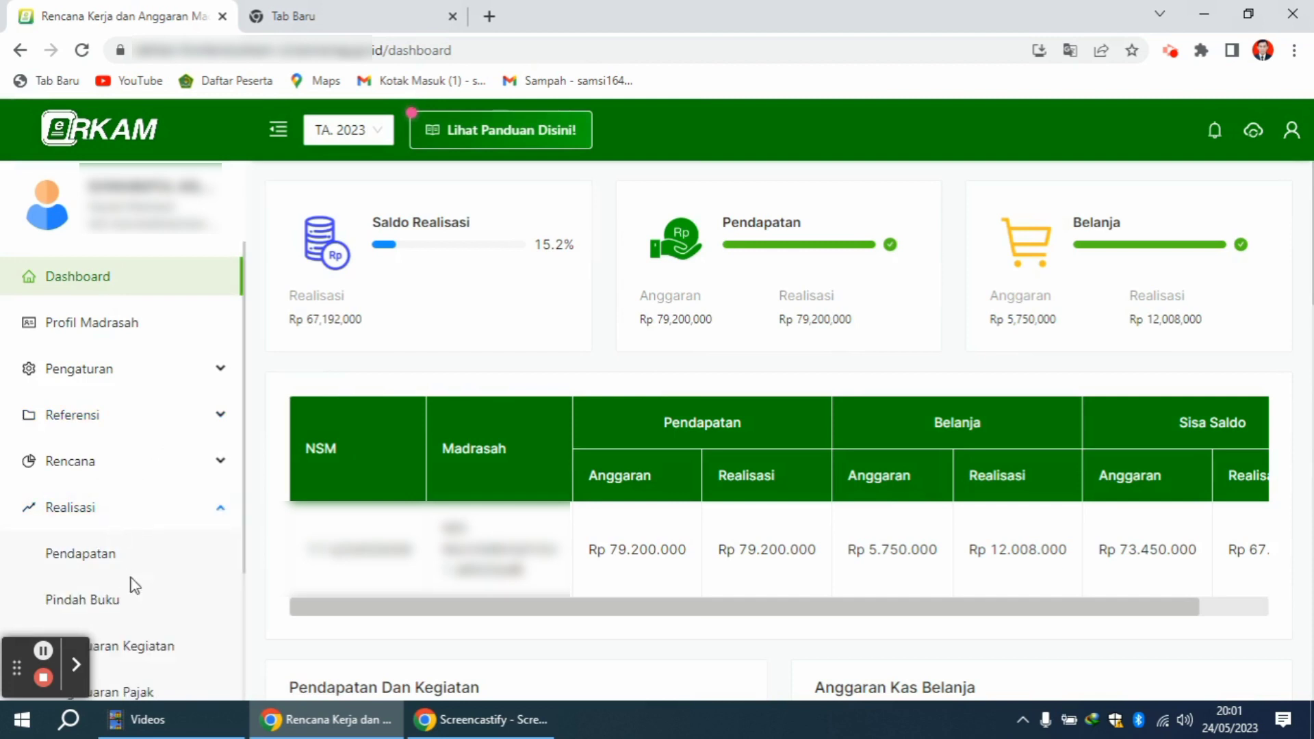
pyautogui.click(140, 691)
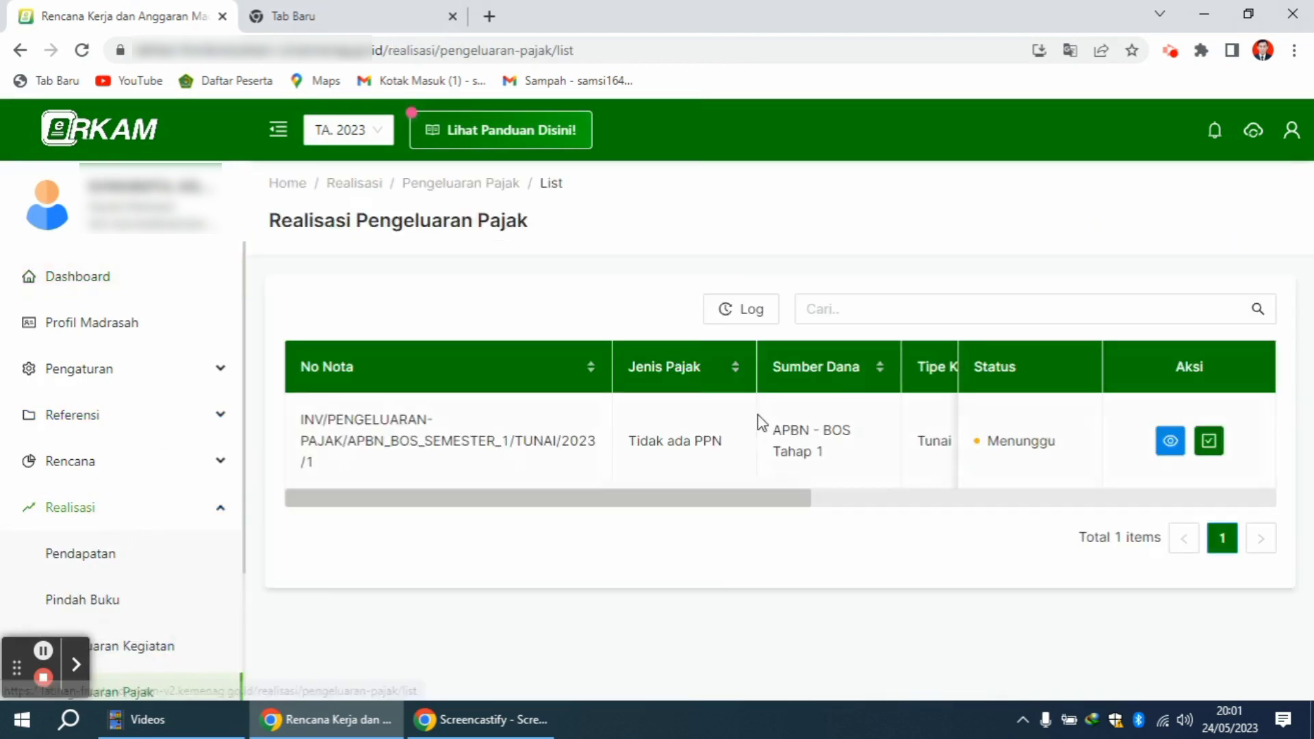
pyautogui.click(1209, 442)
pyautogui.click(1308, 248)
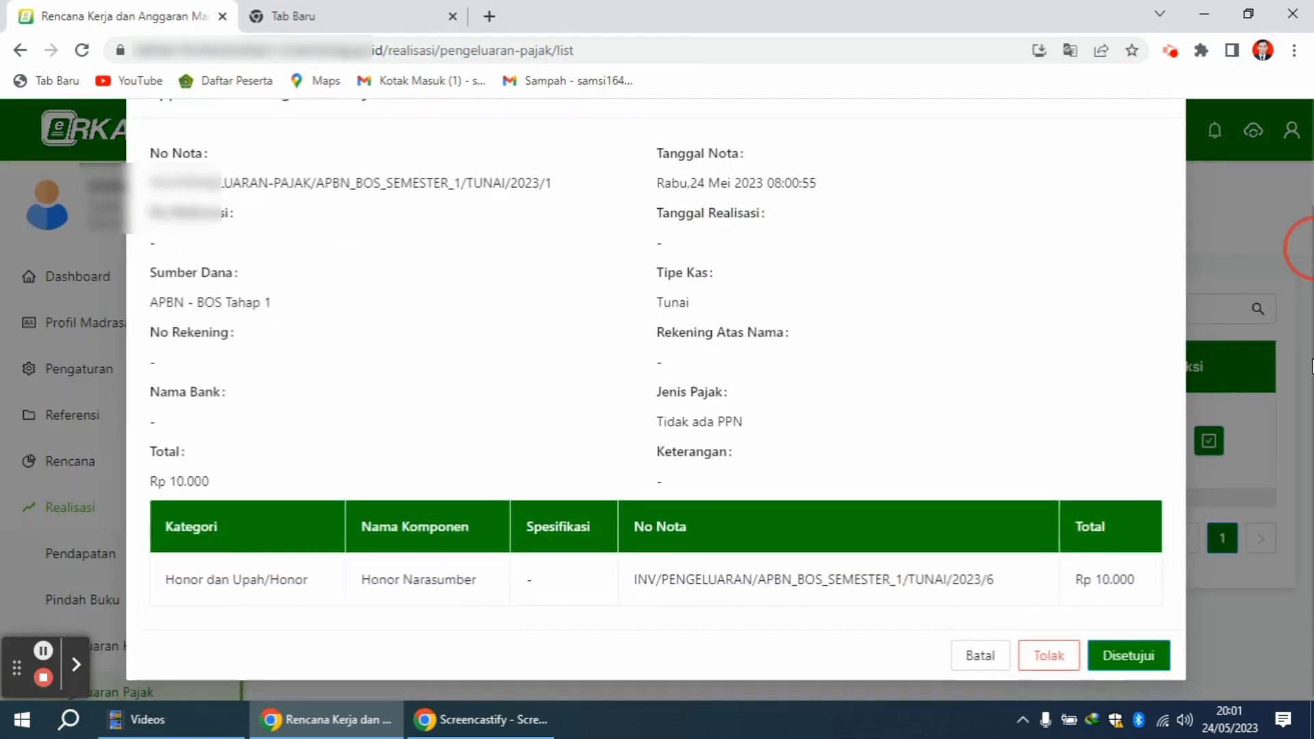
pyautogui.click(1149, 658)
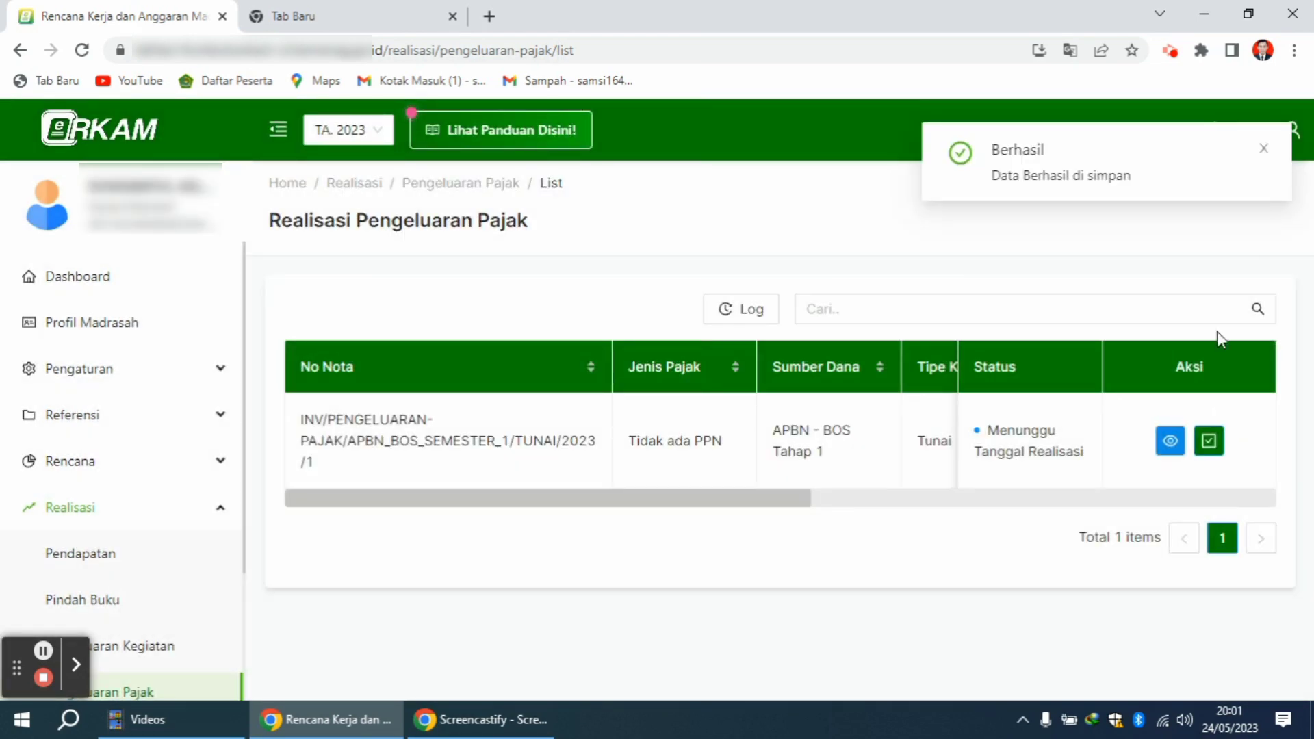
pyautogui.click(1262, 155)
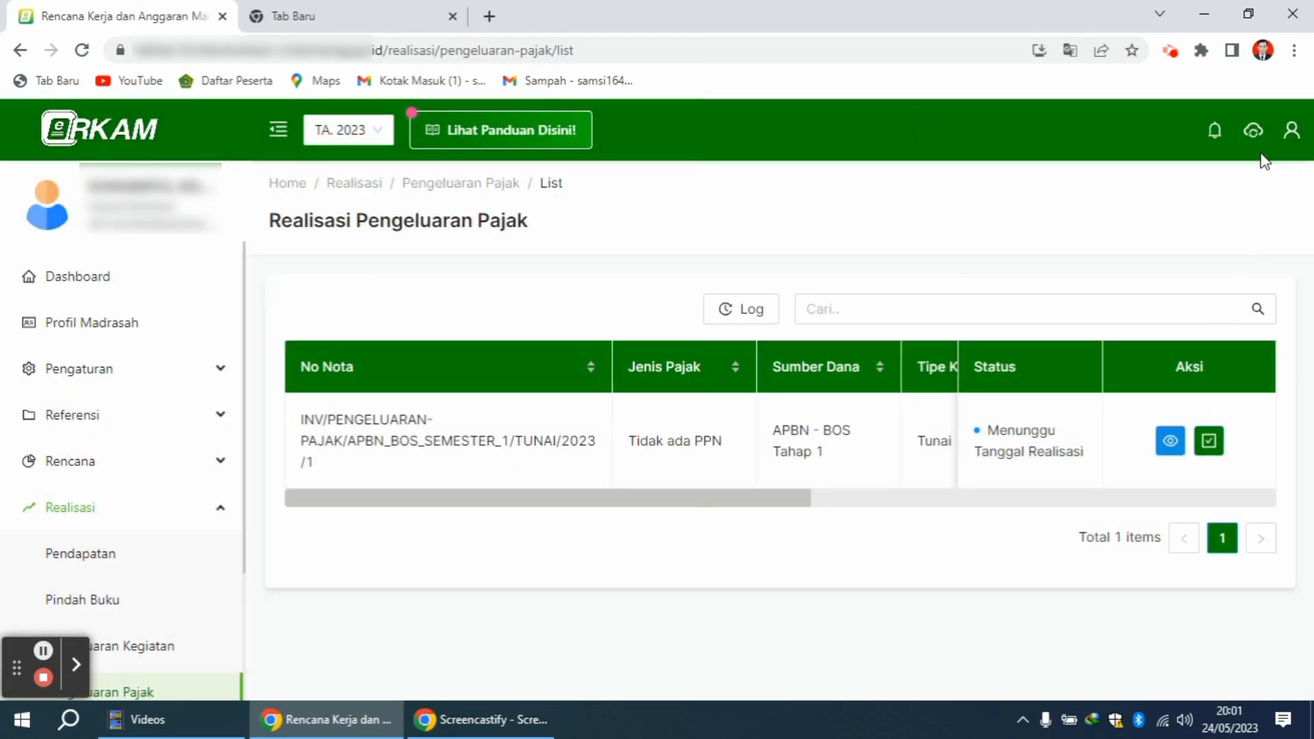
pyautogui.moveTo(776, 506); pyautogui.dragTo(1050, 457)
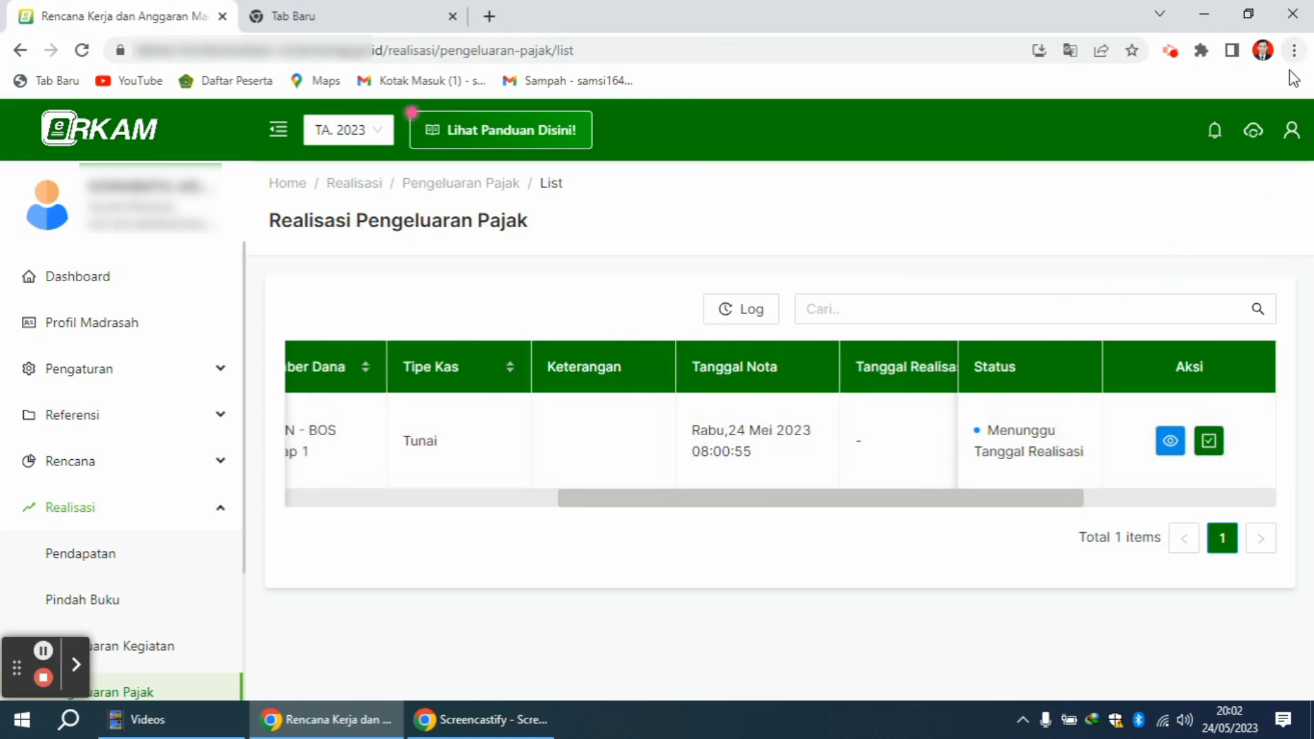
# Switch back to the madrasah treasurer (Bendahara) role and open the Pengeluaran Pajak list
pyautogui.click(1292, 139)
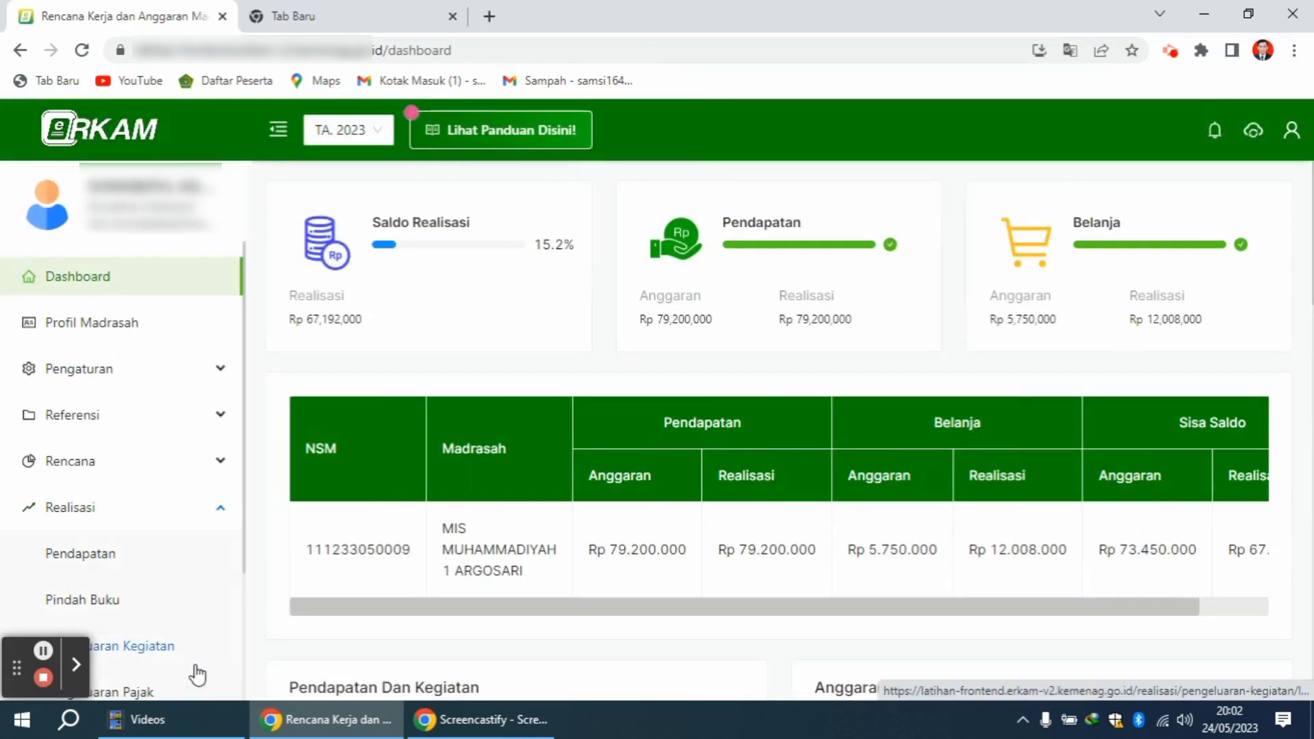
pyautogui.click(182, 691)
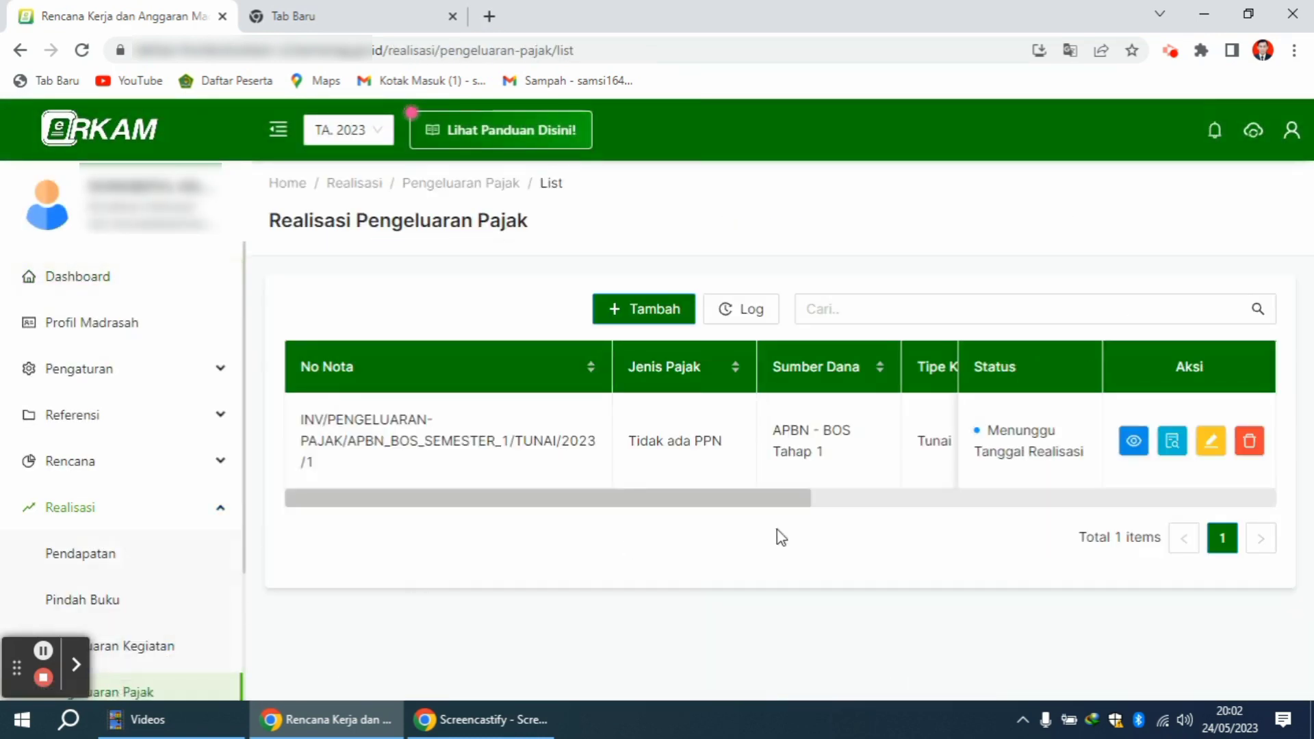
# Set the approved tax note's realisation date to 2023-05-24 with reference number 9 and save it
pyautogui.click(1172, 441)
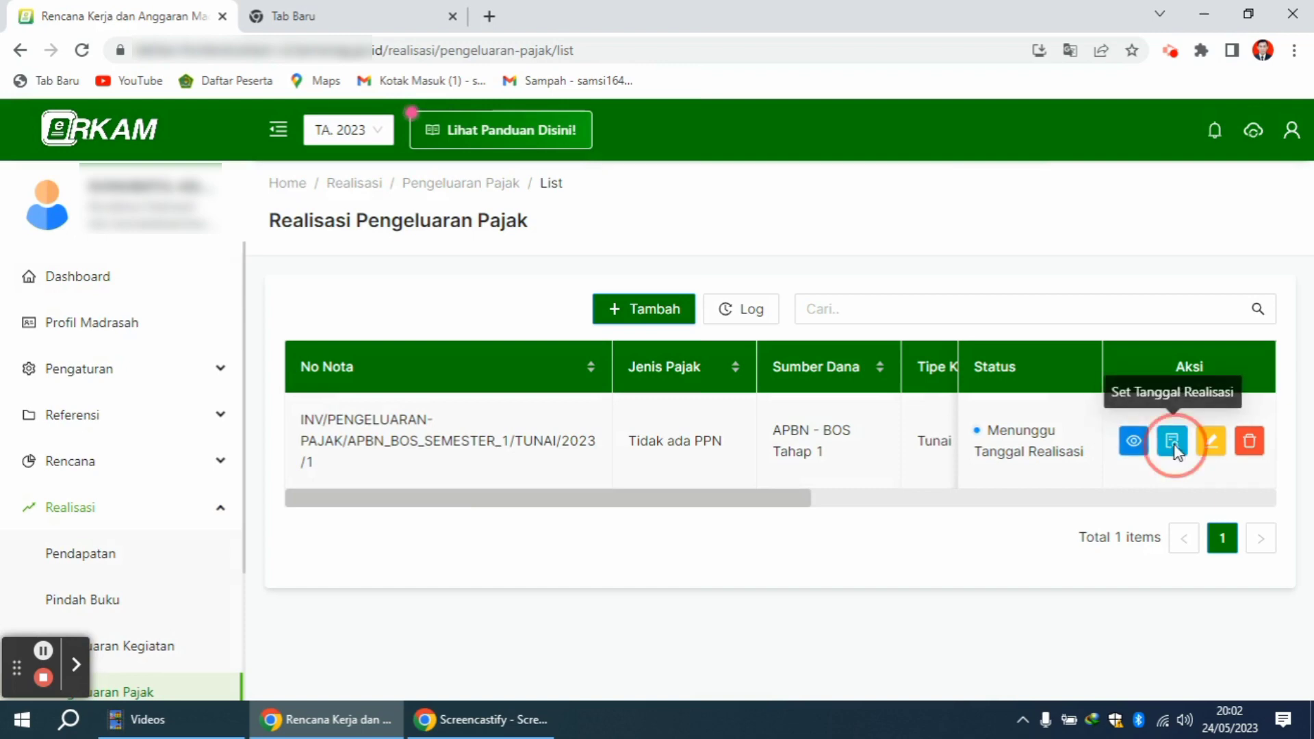
pyautogui.click(259, 315)
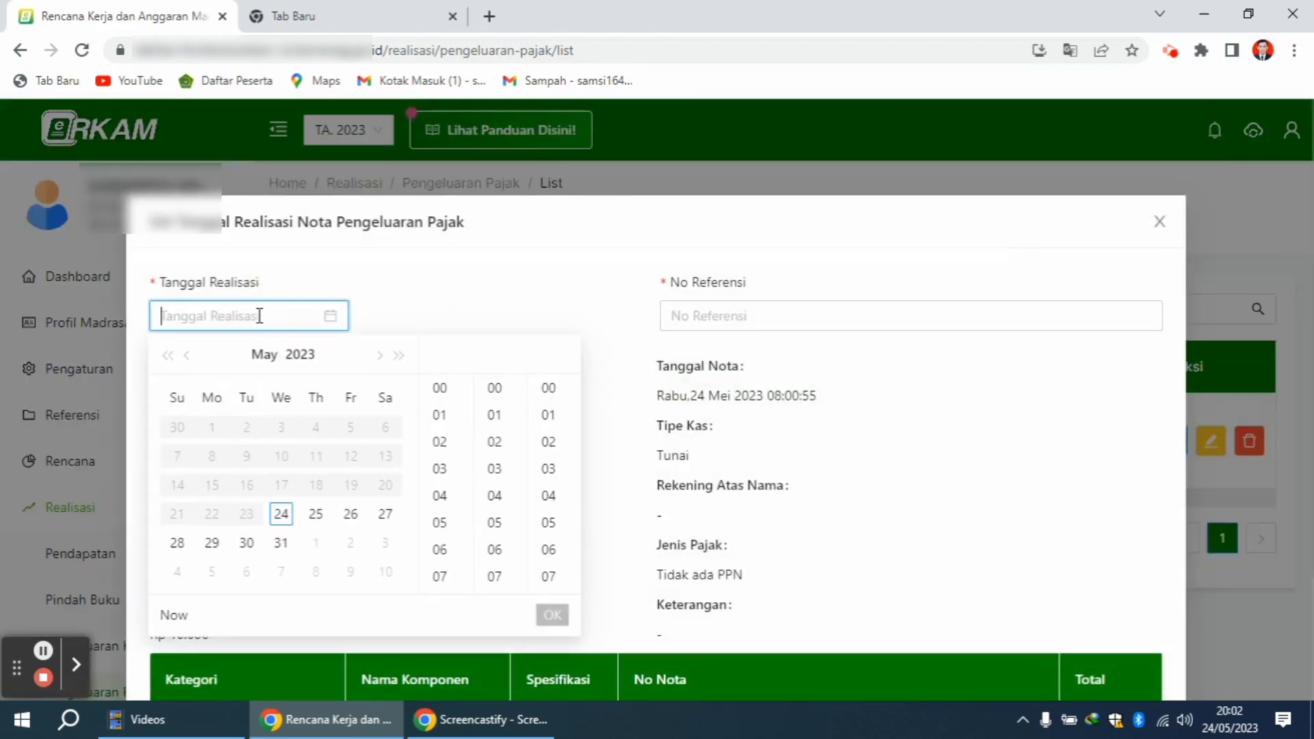
pyautogui.click(280, 514)
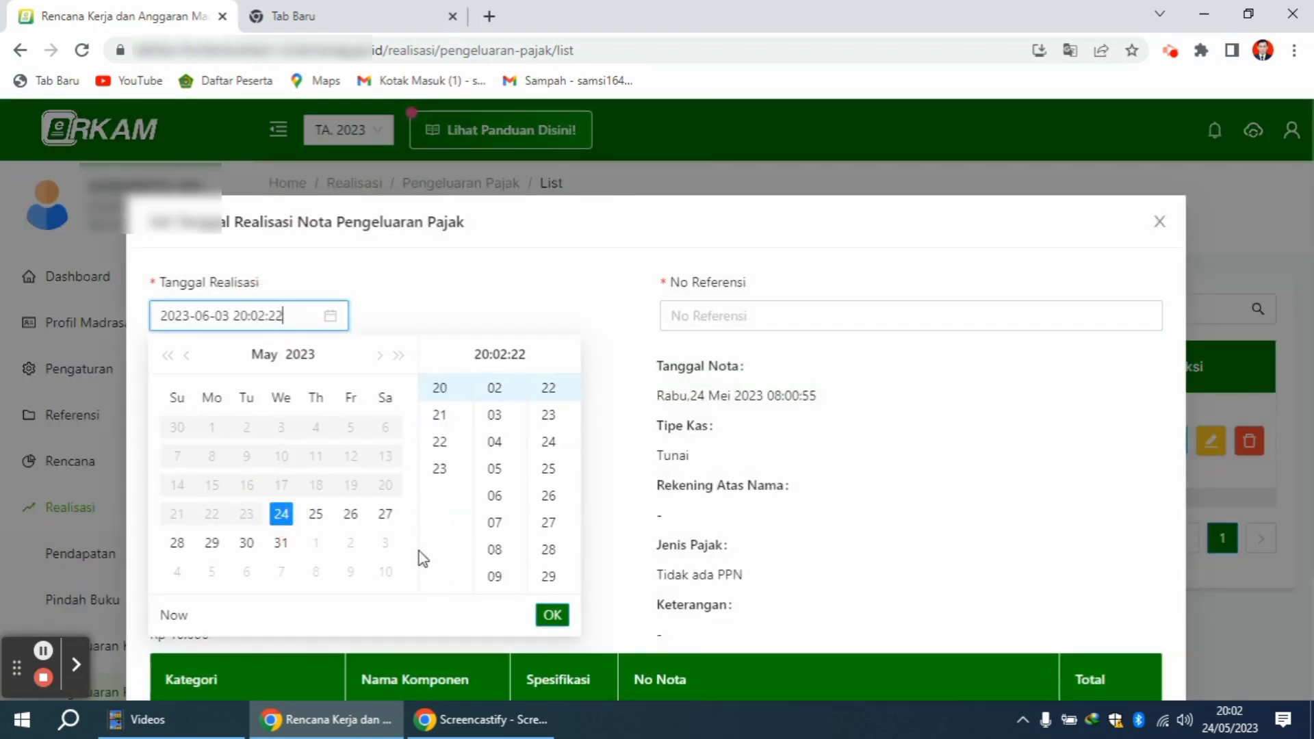
pyautogui.click(550, 614)
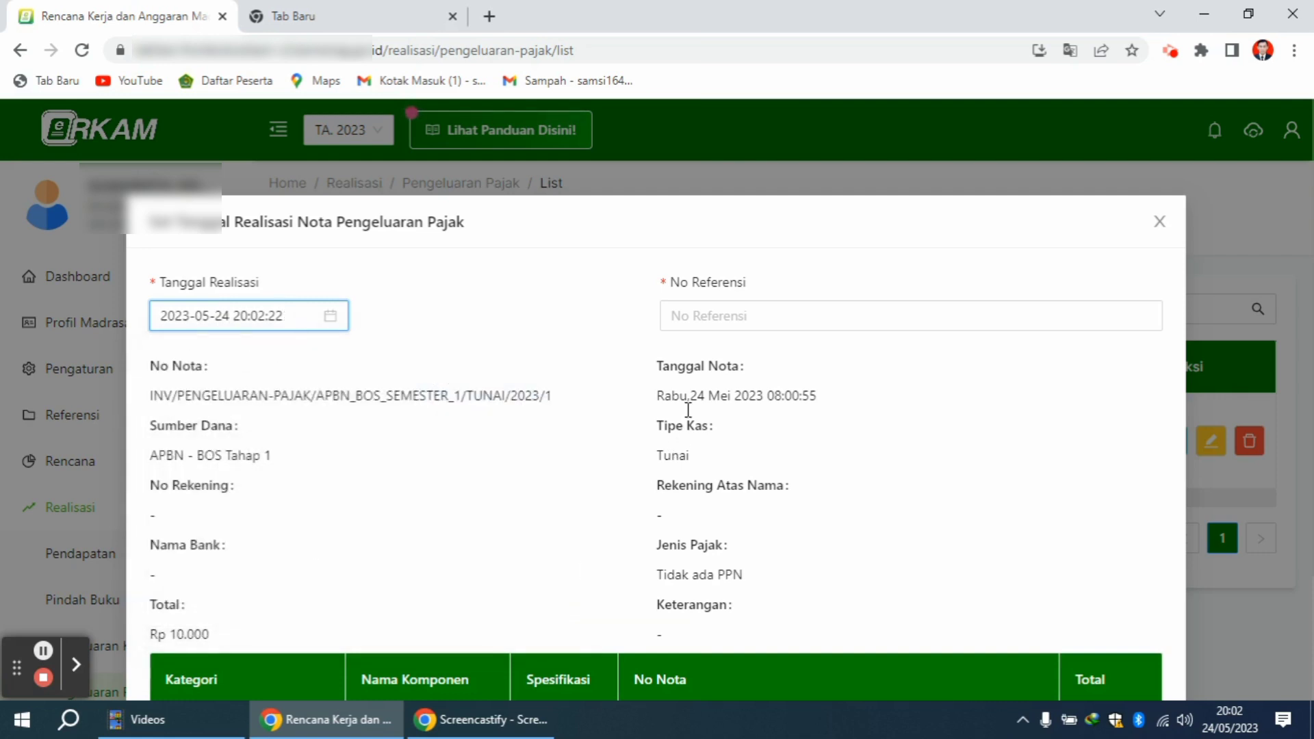
pyautogui.click(687, 323)
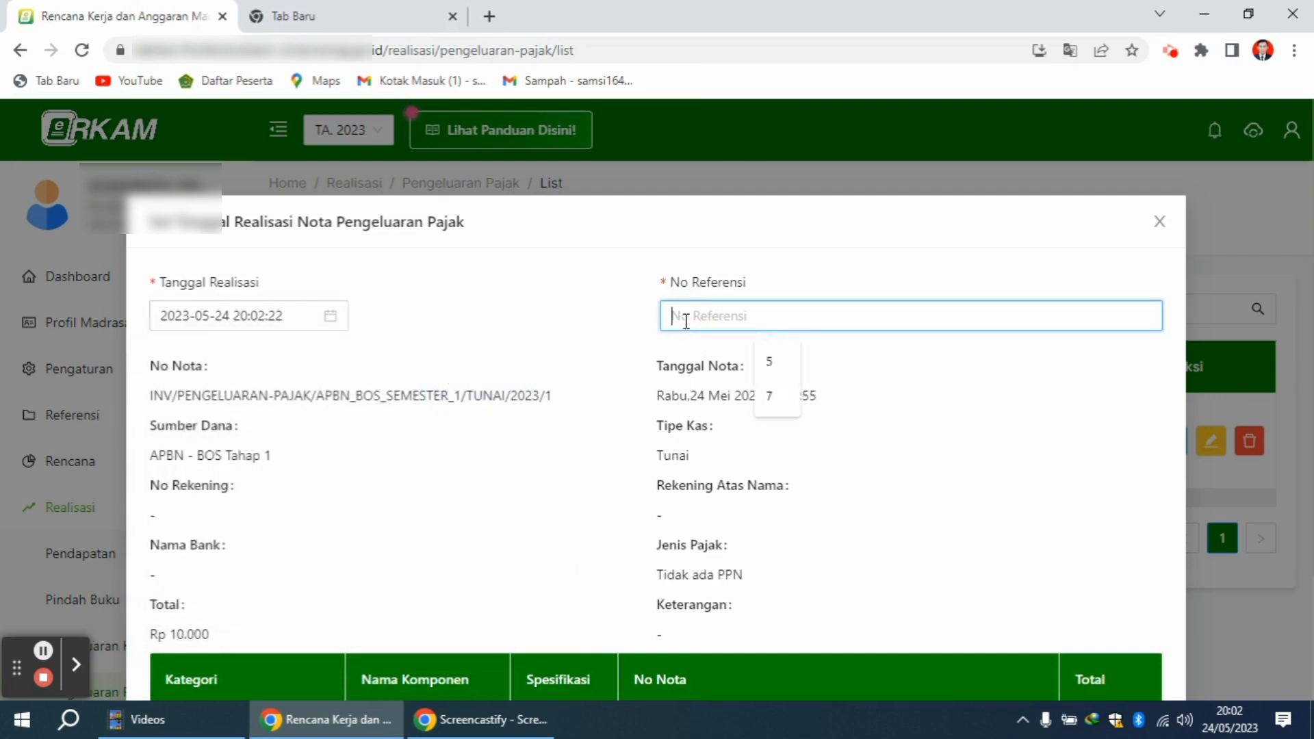
pyautogui.write('9')
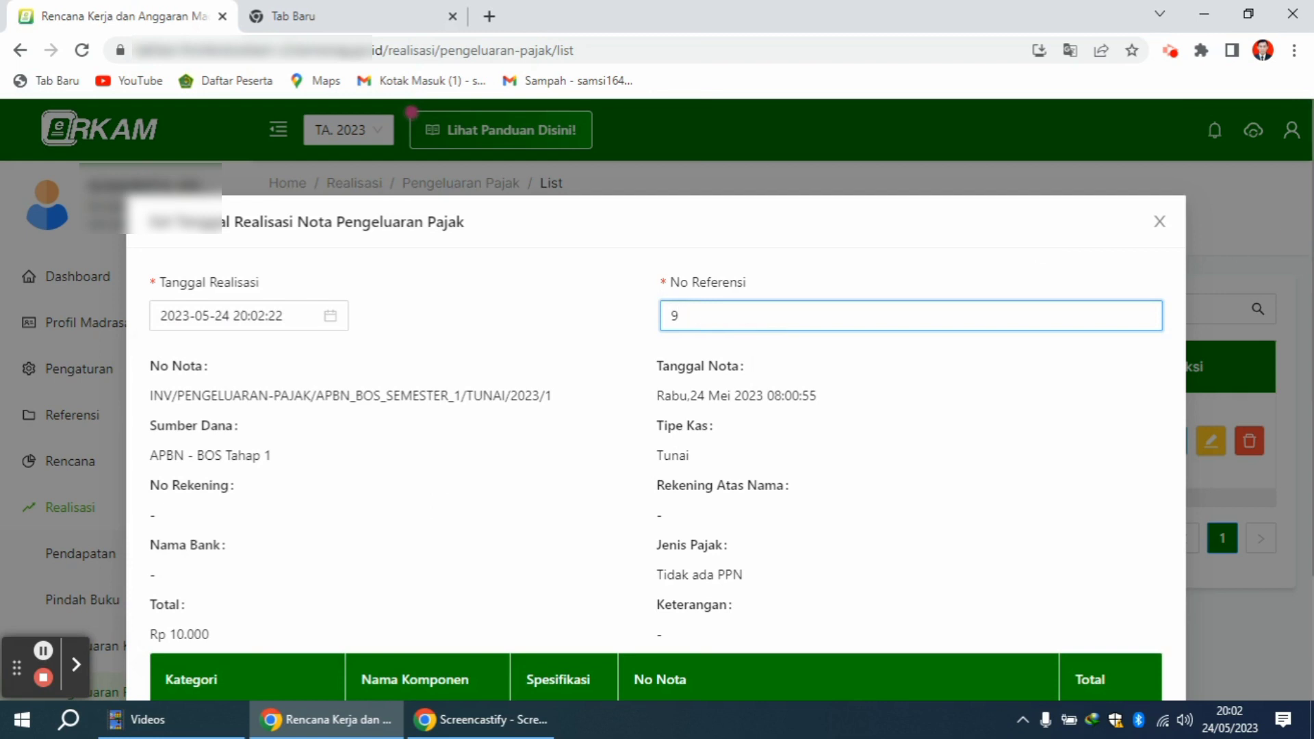
pyautogui.scroll(-2, 1222, 577)
pyautogui.click(1144, 646)
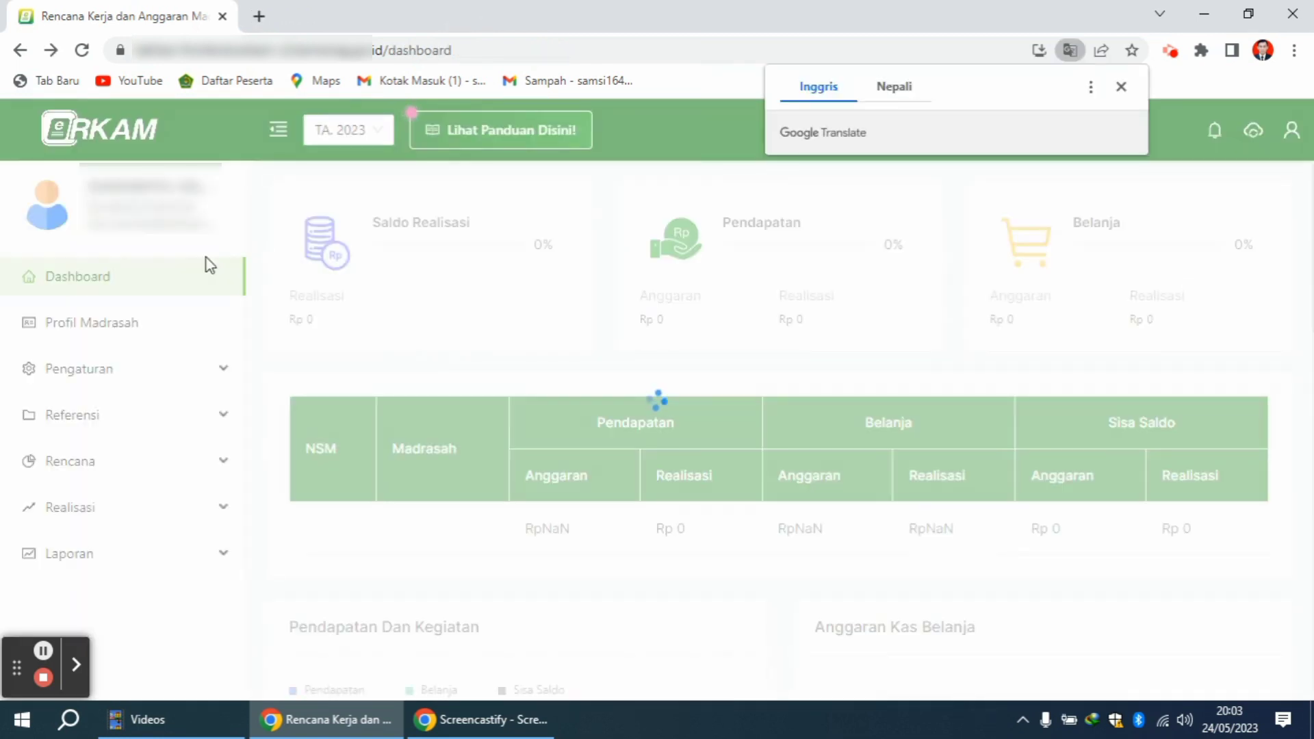
# Open the Buku Kas Umum report for period 2023-05 with the fund source APBN - BOS Tahap 1
pyautogui.click(136, 507)
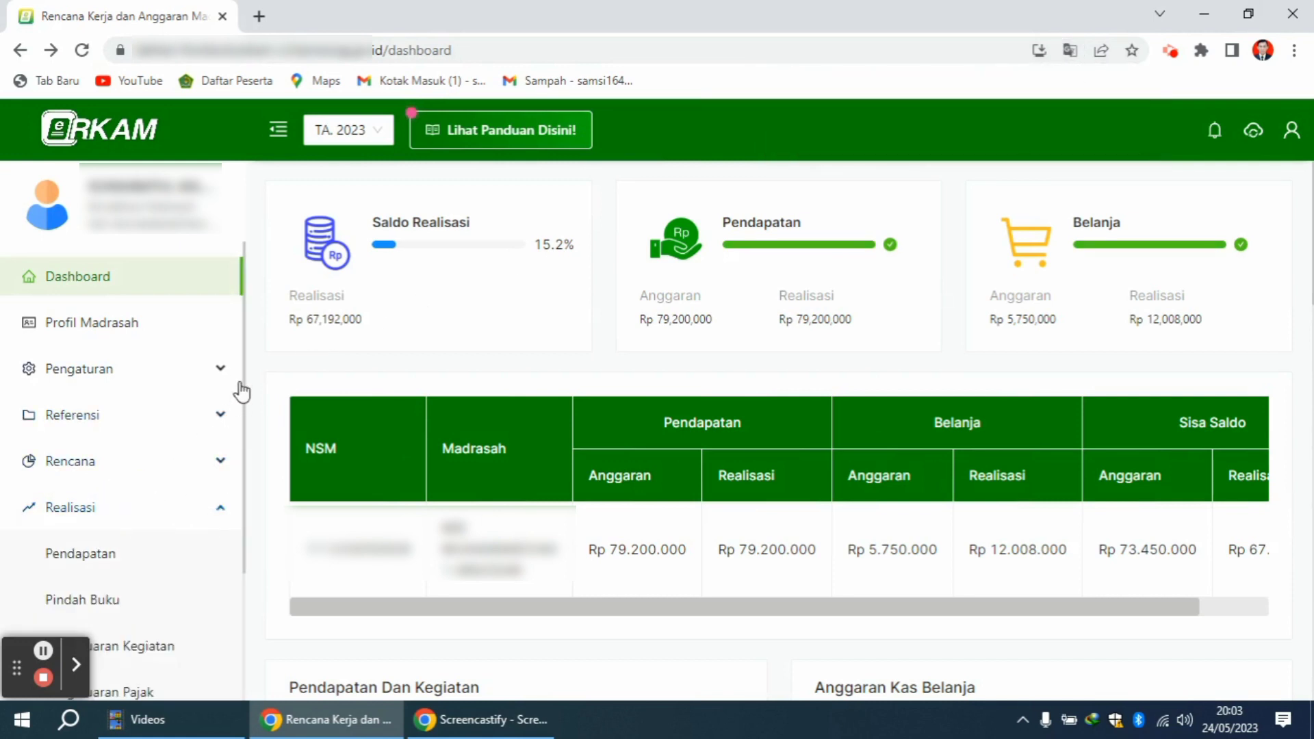
pyautogui.moveTo(245, 309); pyautogui.dragTo(224, 692)
pyautogui.click(158, 628)
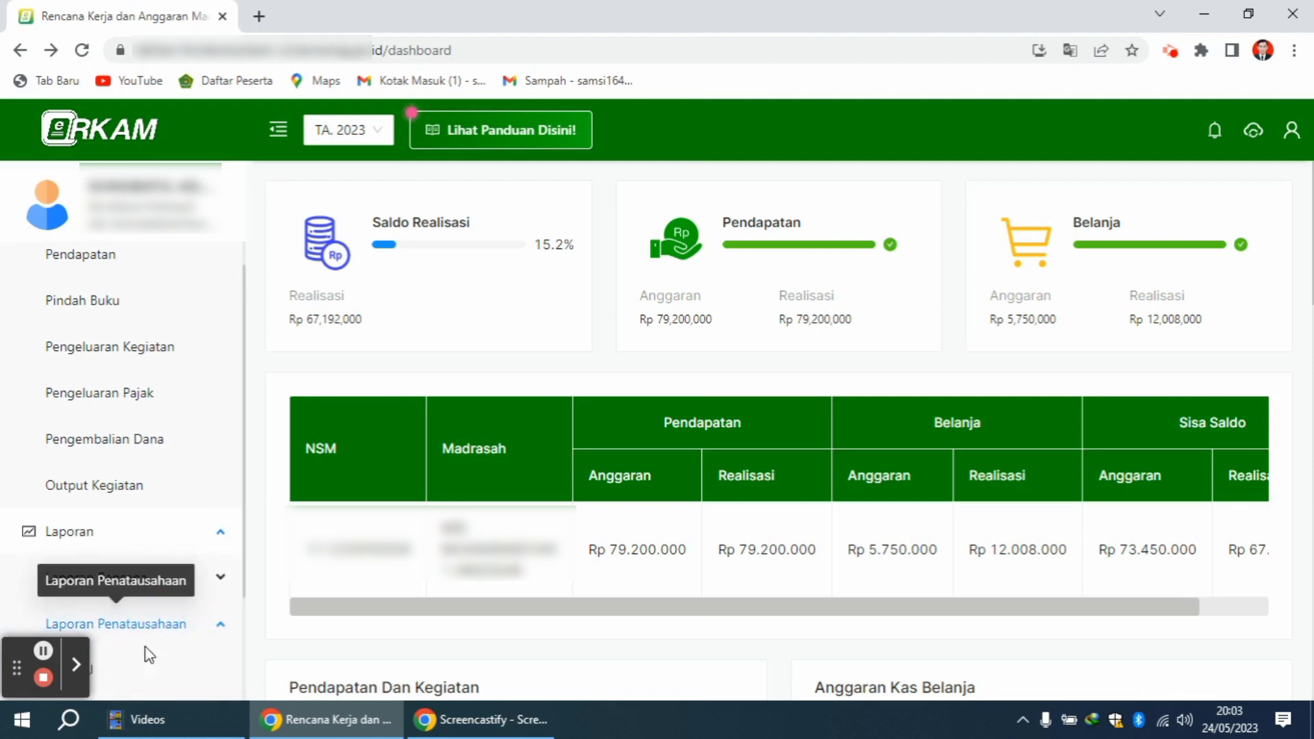
pyautogui.click(137, 674)
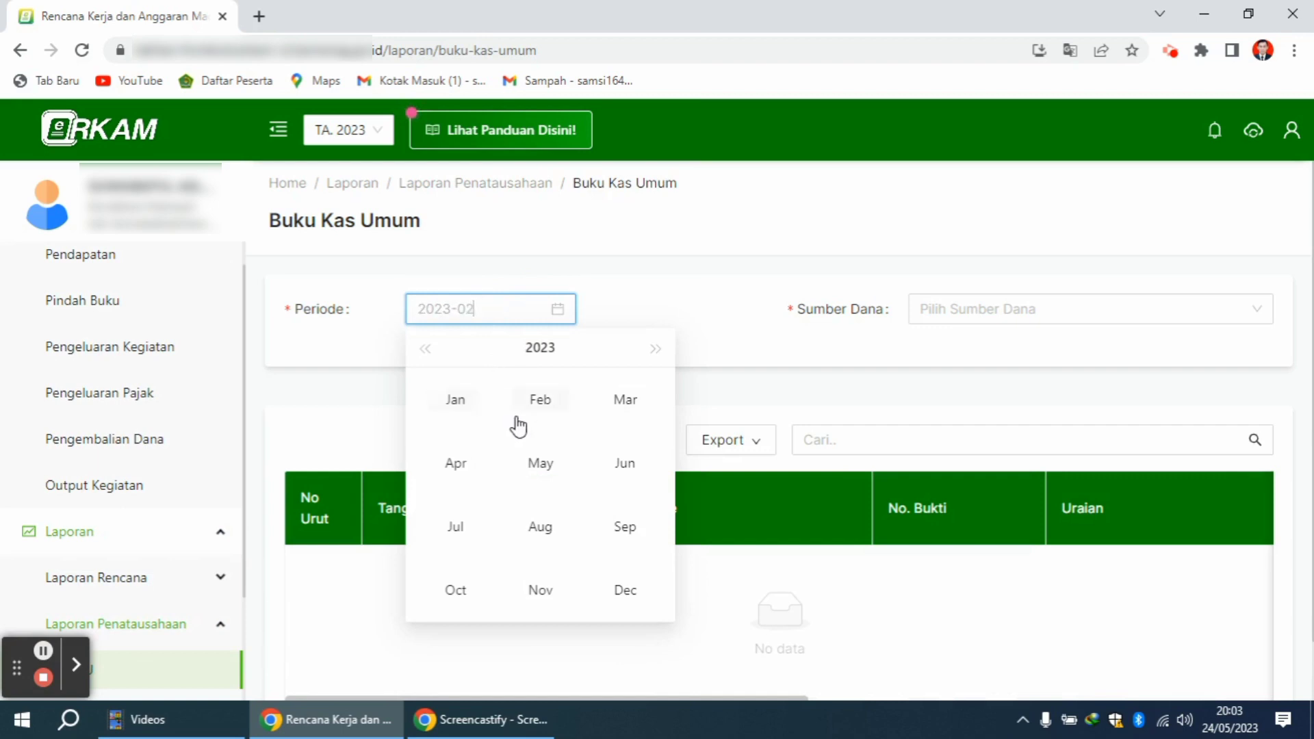
pyautogui.click(540, 463)
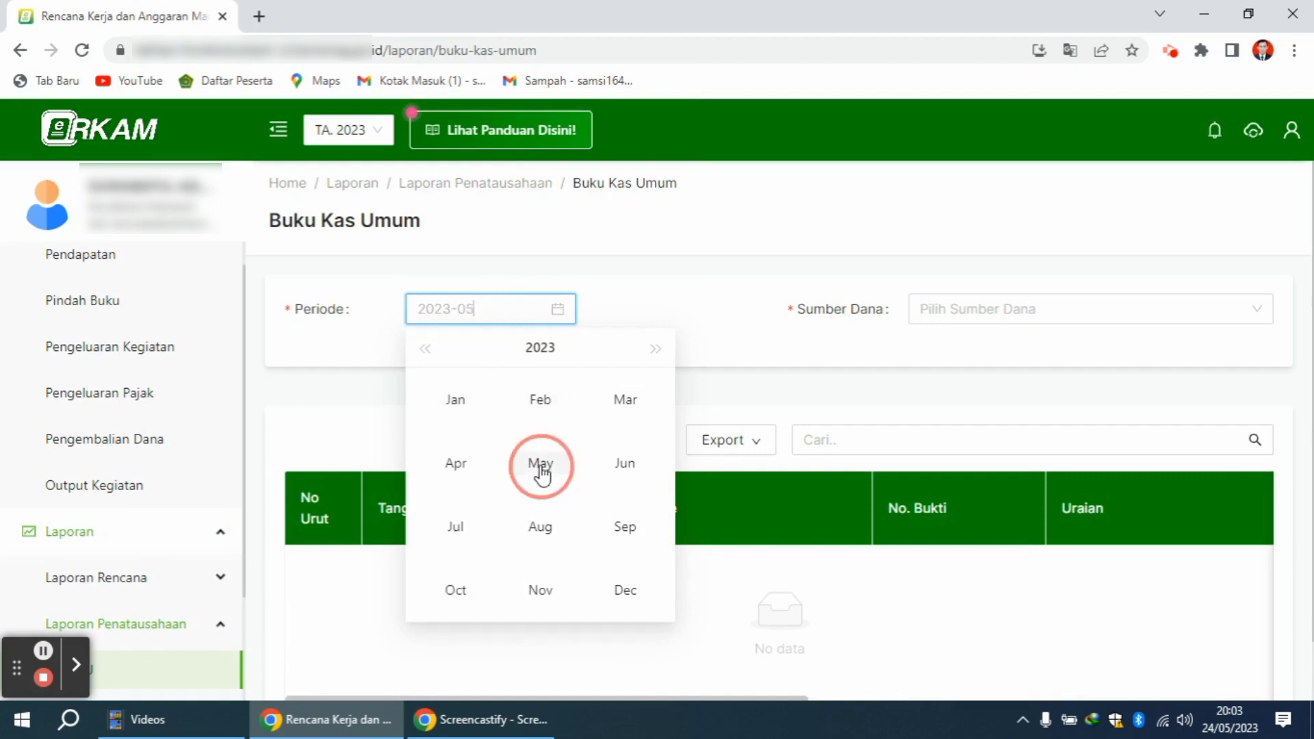
pyautogui.click(936, 316)
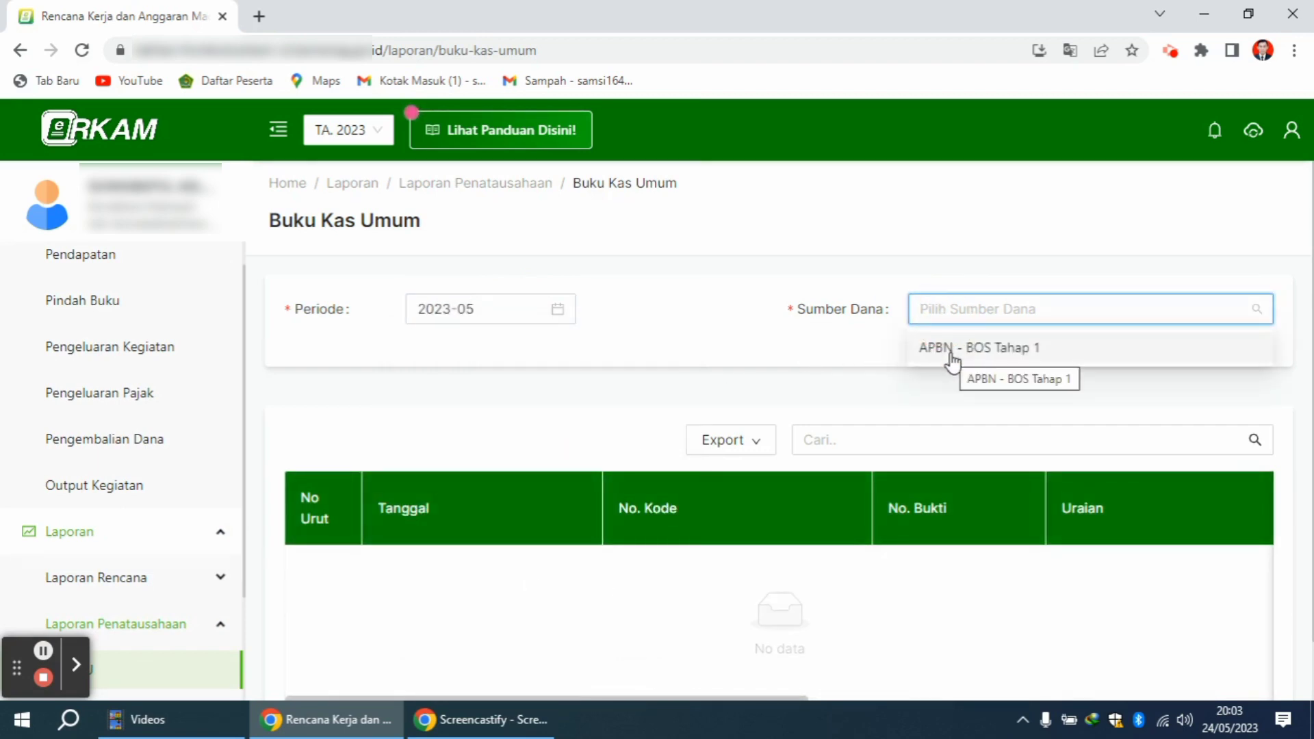
pyautogui.click(950, 355)
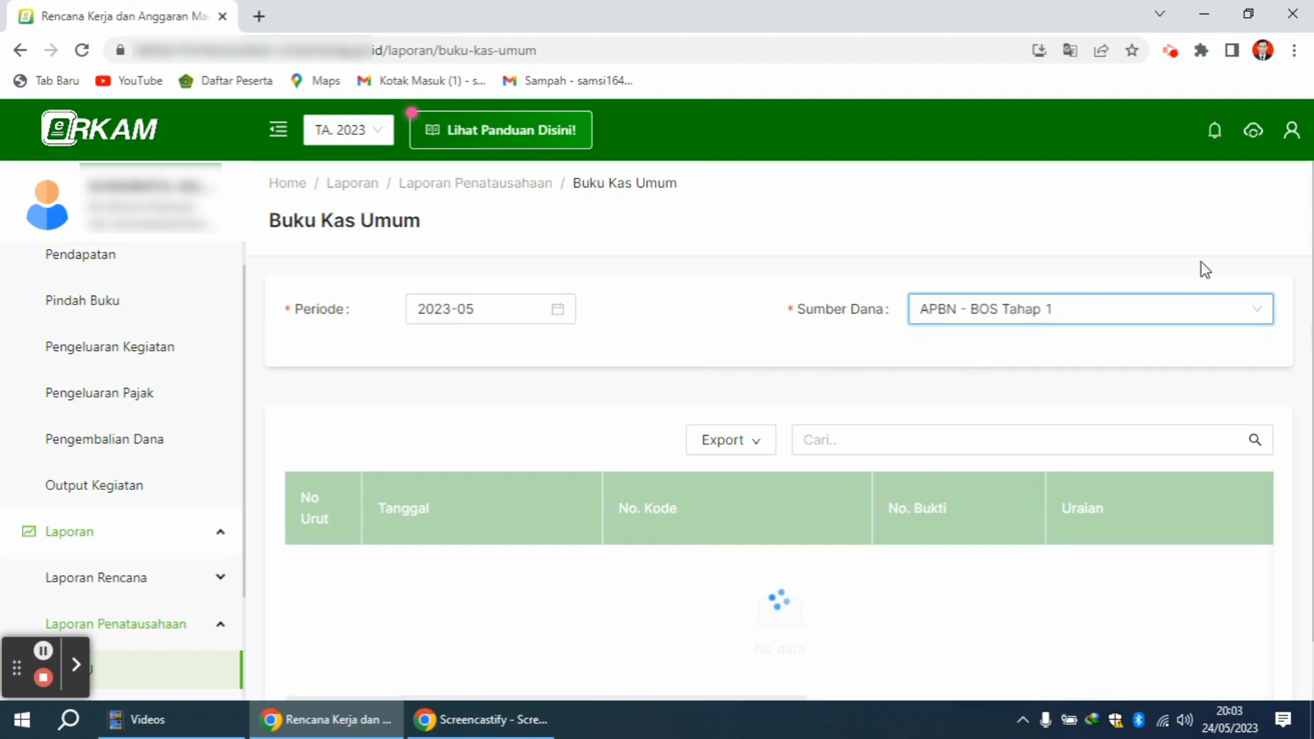
# Examine the latest cash book entries, comparing their dates and descriptions with the debit, credit and balance columns
pyautogui.moveTo(1308, 219); pyautogui.dragTo(1291, 624)
pyautogui.moveTo(733, 595); pyautogui.dragTo(1252, 598)
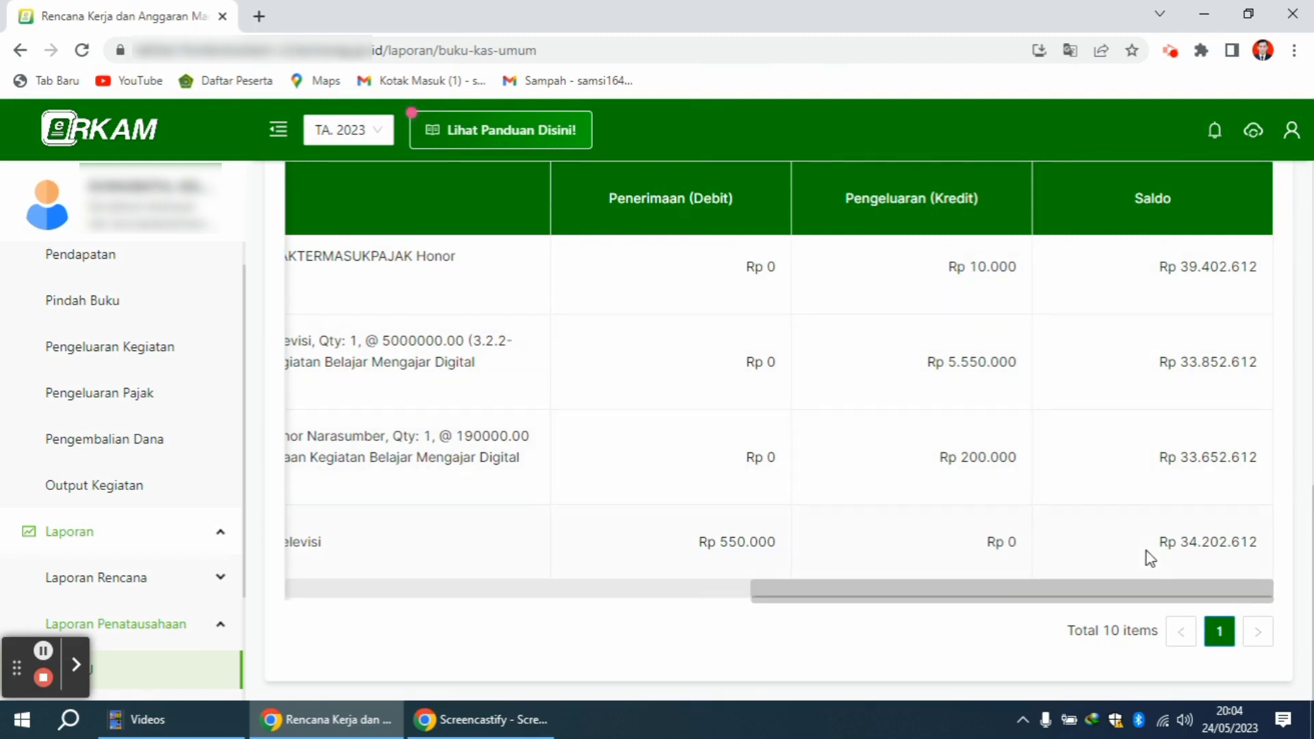
pyautogui.moveTo(1161, 590); pyautogui.dragTo(687, 561)
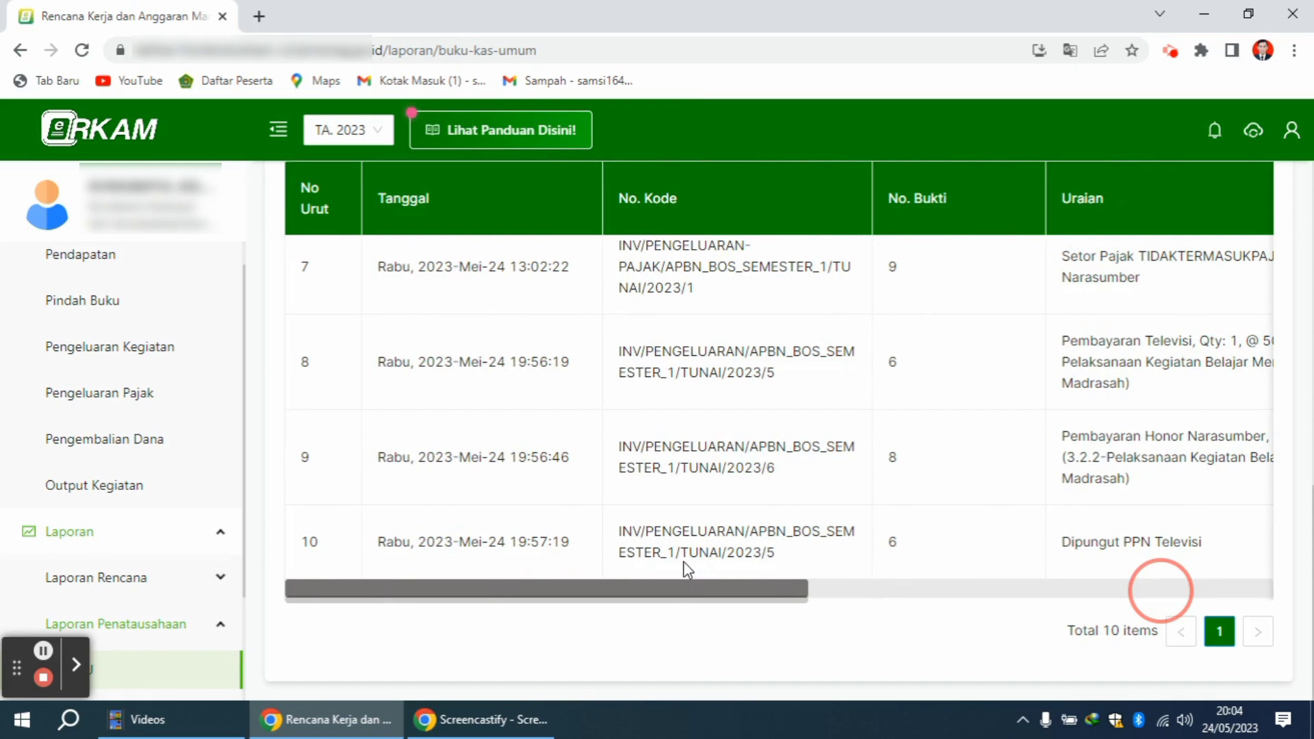
pyautogui.moveTo(687, 569); pyautogui.dragTo(1161, 504)
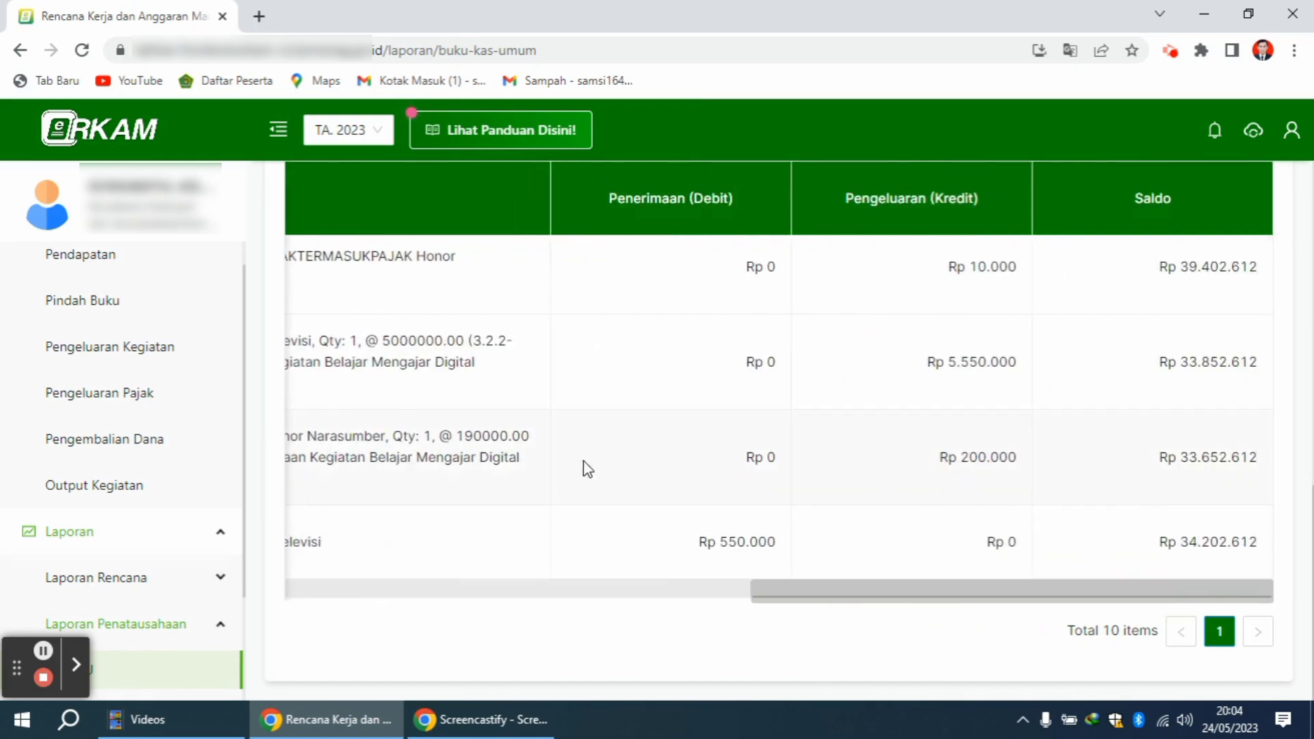
# Open the Buku Pembantu Pajak report for period 2023-05 with APBN - BOS Tahap 1 and check its entries and export options
pyautogui.moveTo(247, 518); pyautogui.dragTo(243, 624)
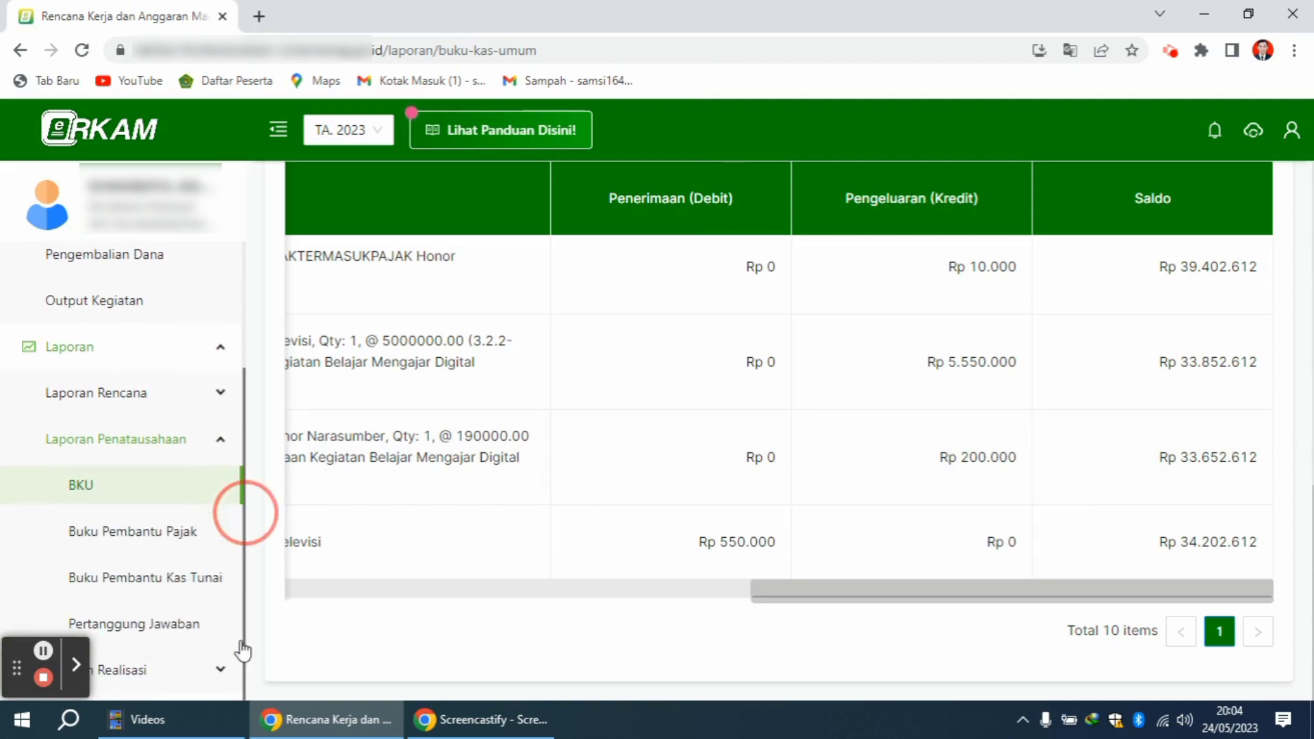
pyautogui.click(159, 535)
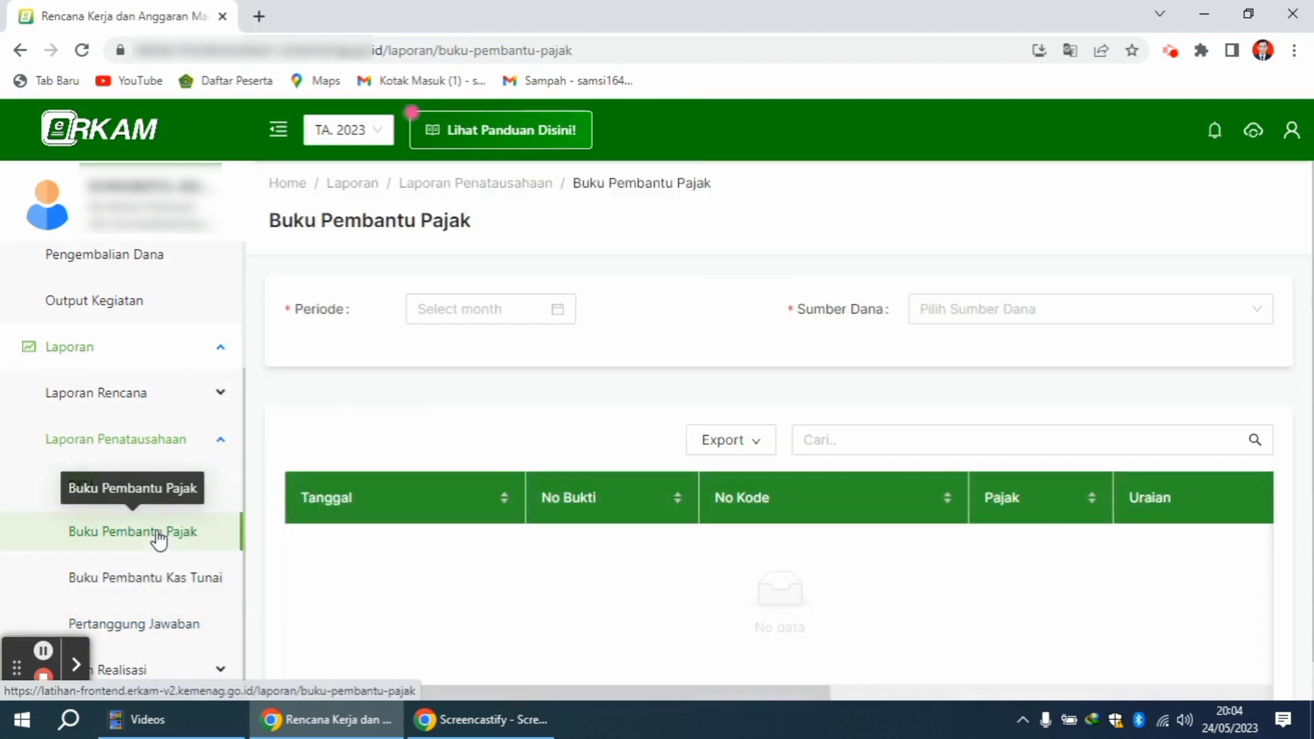
pyautogui.click(491, 326)
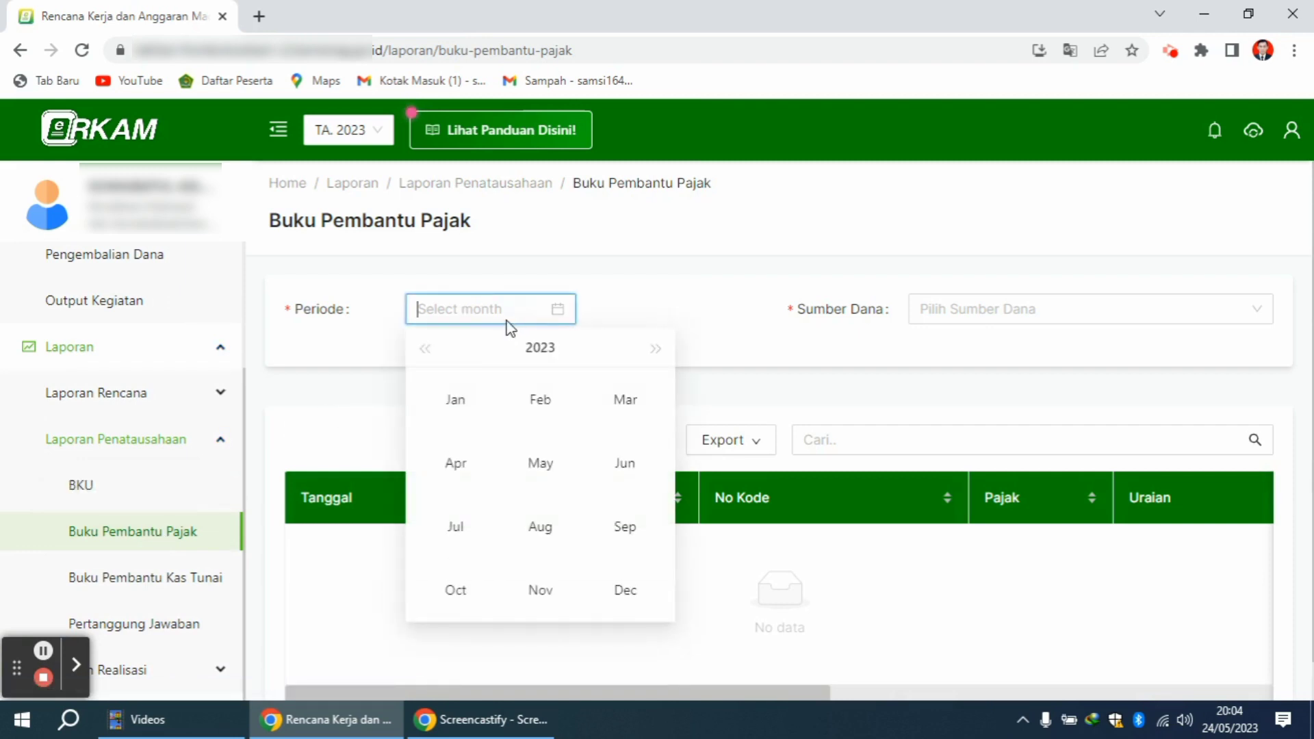
pyautogui.click(554, 458)
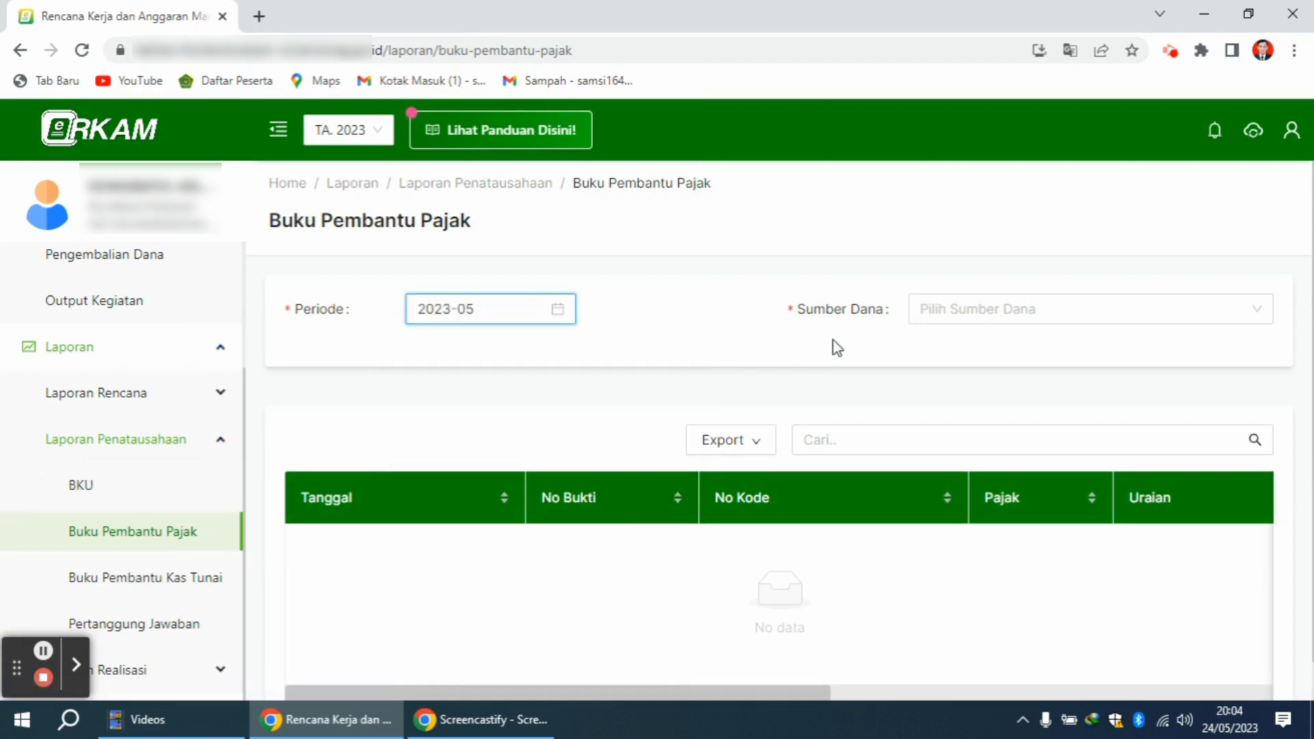
pyautogui.click(945, 315)
pyautogui.click(957, 346)
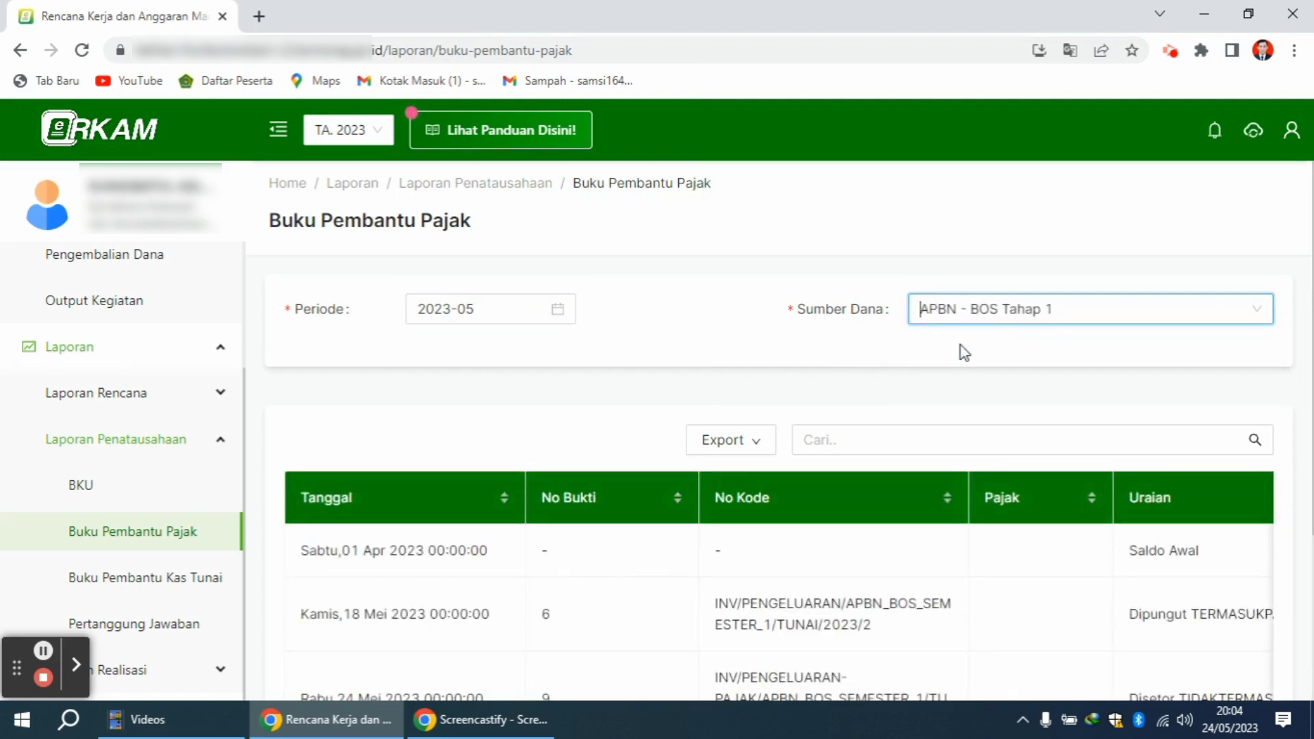
pyautogui.moveTo(1308, 232)
pyautogui.mouseDown()
pyautogui.moveTo(1309, 353)
pyautogui.moveTo(1309, 233)
pyautogui.mouseUp()
pyautogui.click(749, 441)
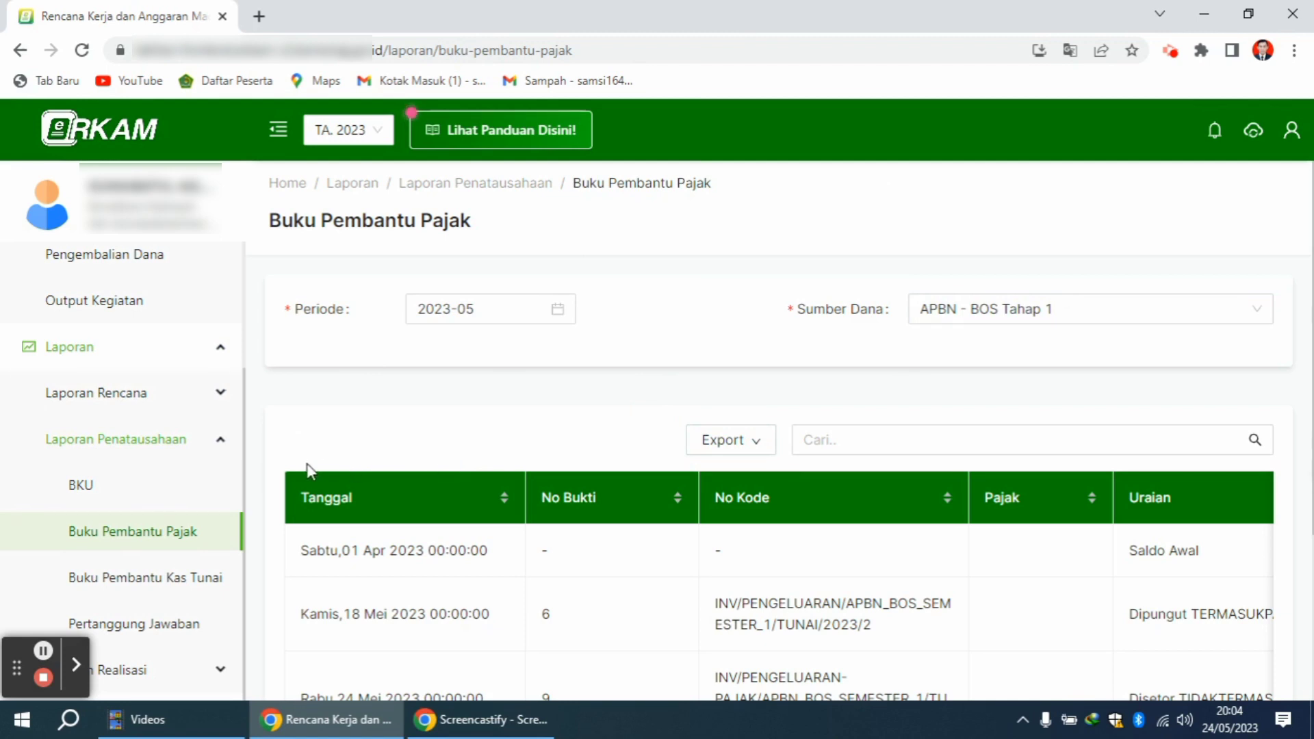
# Return from the tax ledger report to the Dashboard
pyautogui.click(246, 459)
pyautogui.moveTo(246, 459); pyautogui.dragTo(245, 162)
pyautogui.click(251, 355)
pyautogui.click(114, 274)
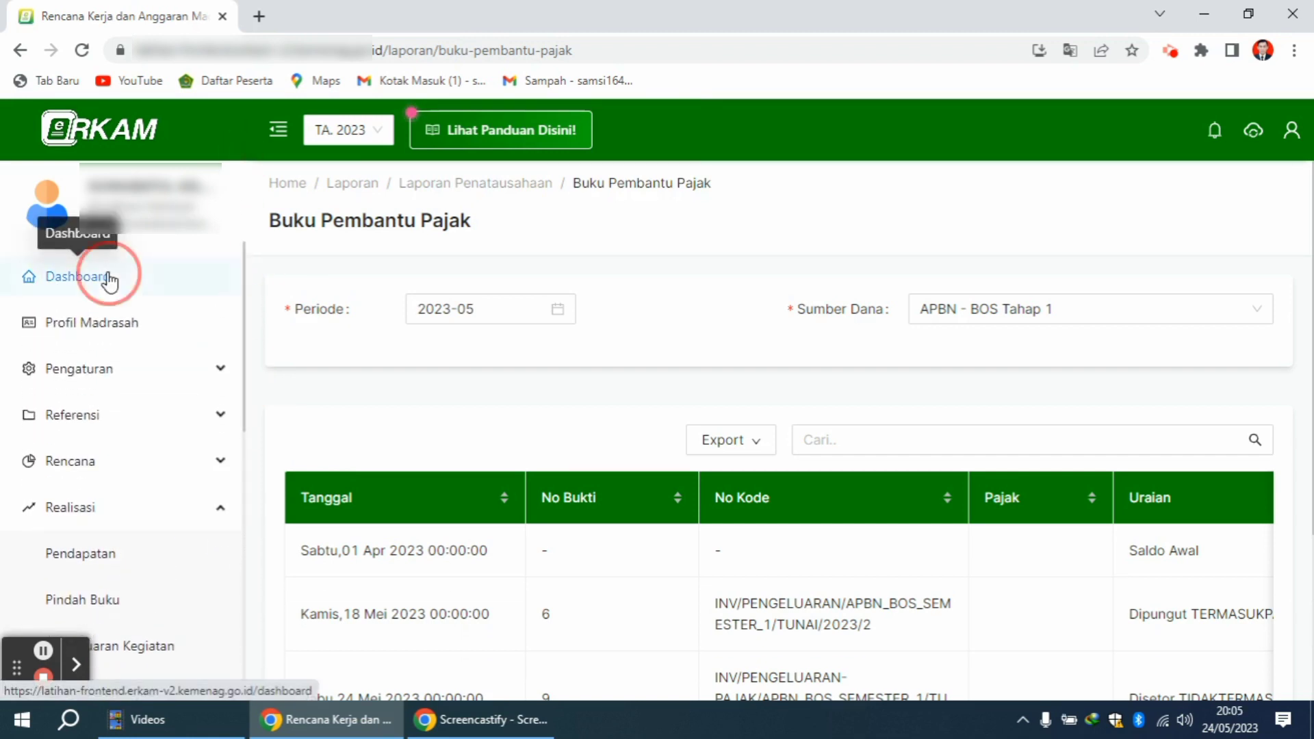